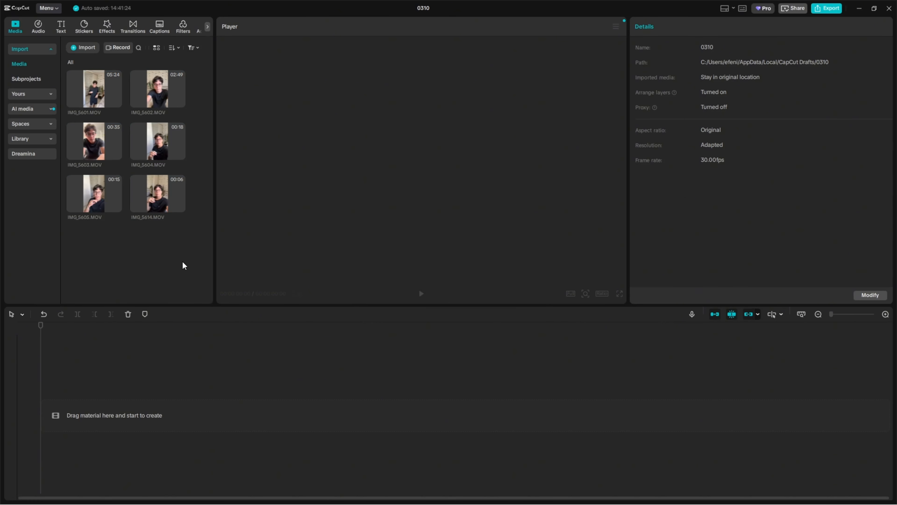
- Preview a moment of IMG_5601.MOV from the imported media in the player
drag(182, 262, 129, 260)
drag(188, 263, 148, 156)
click(80, 92)
click(421, 294)
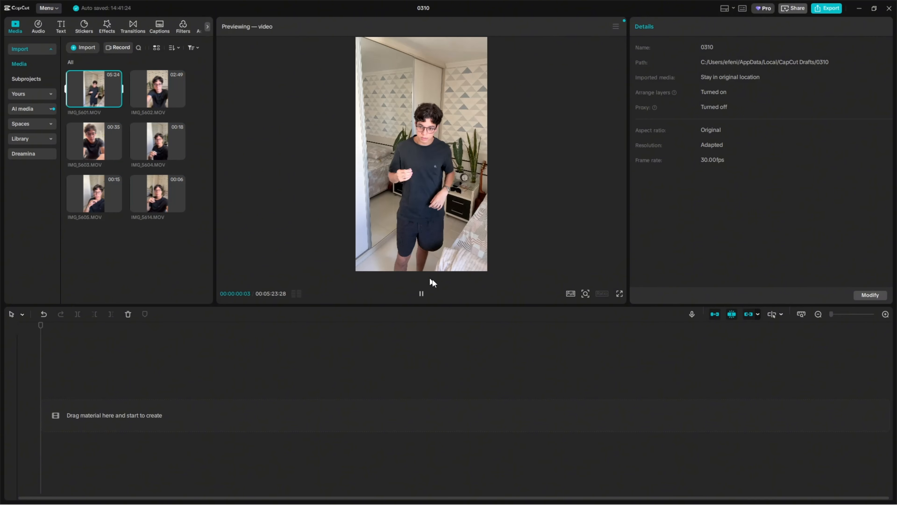
click(421, 294)
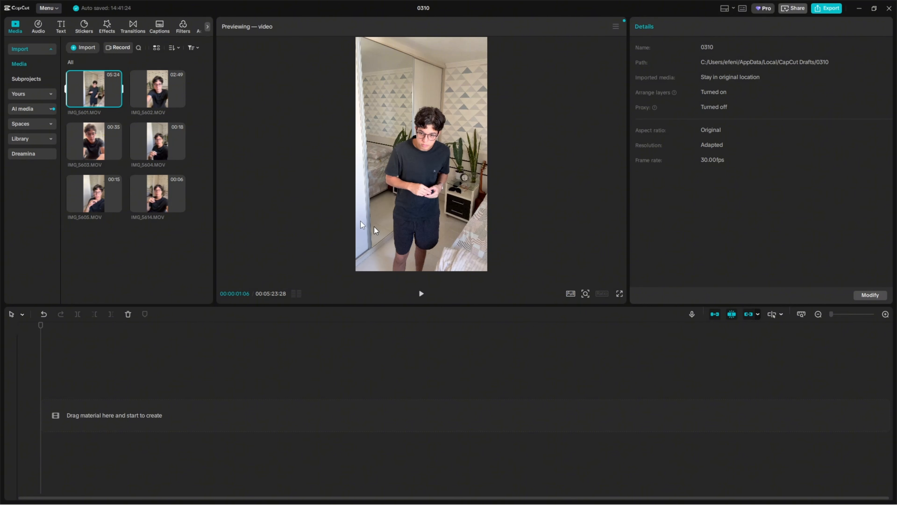
- Add IMG_5601.MOV to the timeline and adapt its HDR colors to the SDR project color space
mouse_move(80, 100)
click(116, 101)
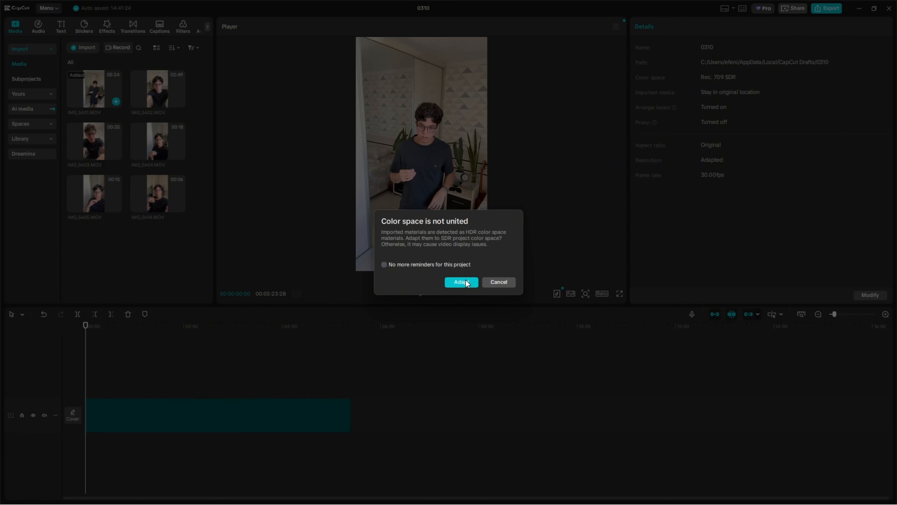
click(461, 282)
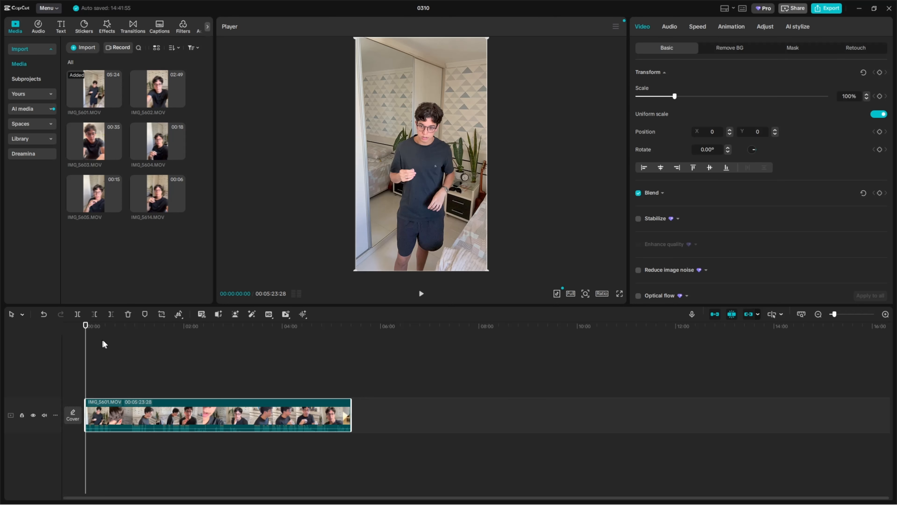
- Move the IMG_5601.MOV clip from the main track to a new track above it
click(842, 314)
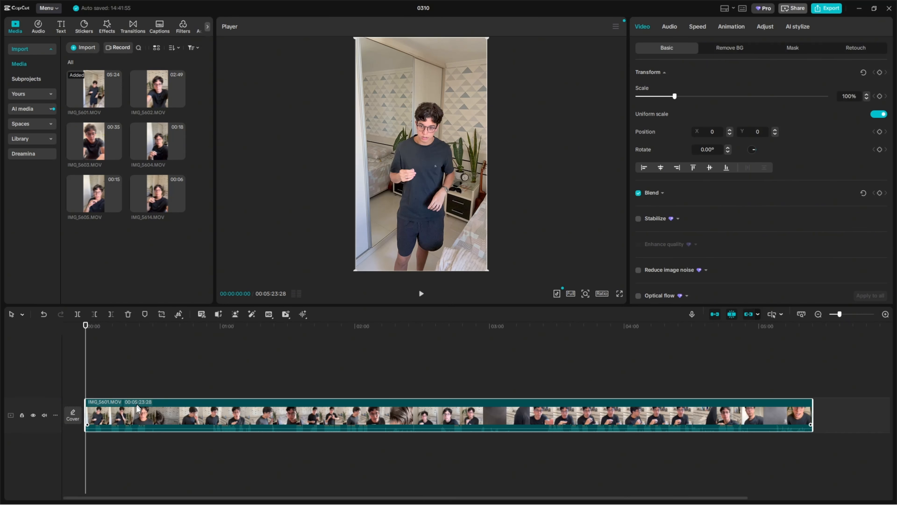
drag(120, 420, 117, 389)
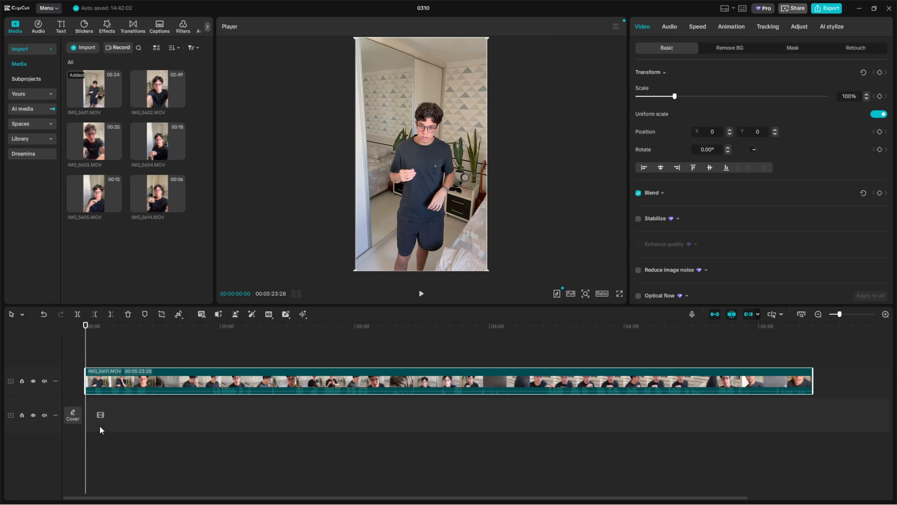
- Capture the film icon on the empty main track with the snipping tool, examine it enlarged, and close the capture
click(112, 418)
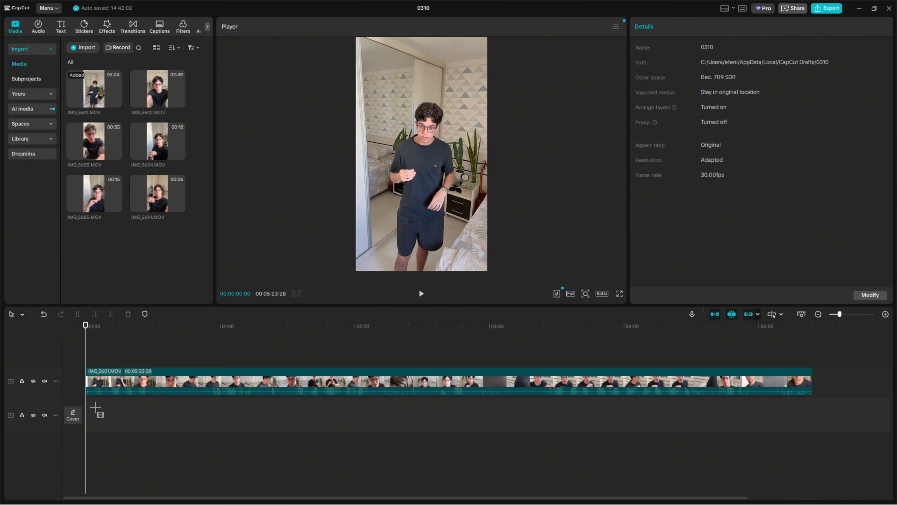
drag(95, 407, 112, 430)
click(817, 440)
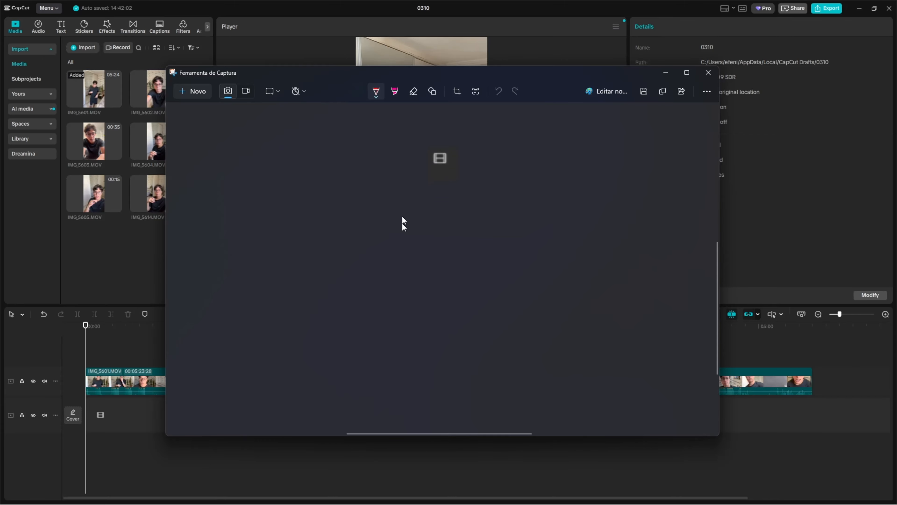
scroll(402, 216, up, 2)
scroll(427, 192, down, 1)
click(708, 73)
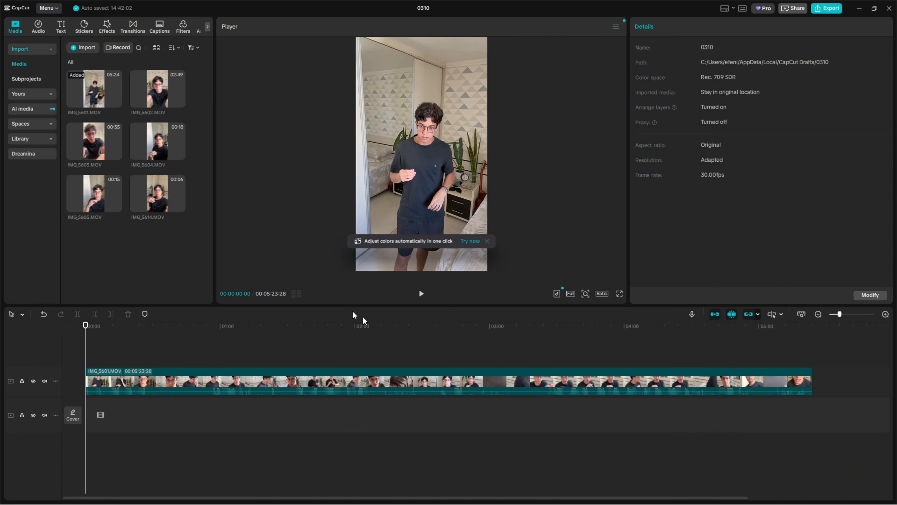
- Move the clip back onto the main track and place the playhead at 00:00:02:15
drag(148, 371, 148, 405)
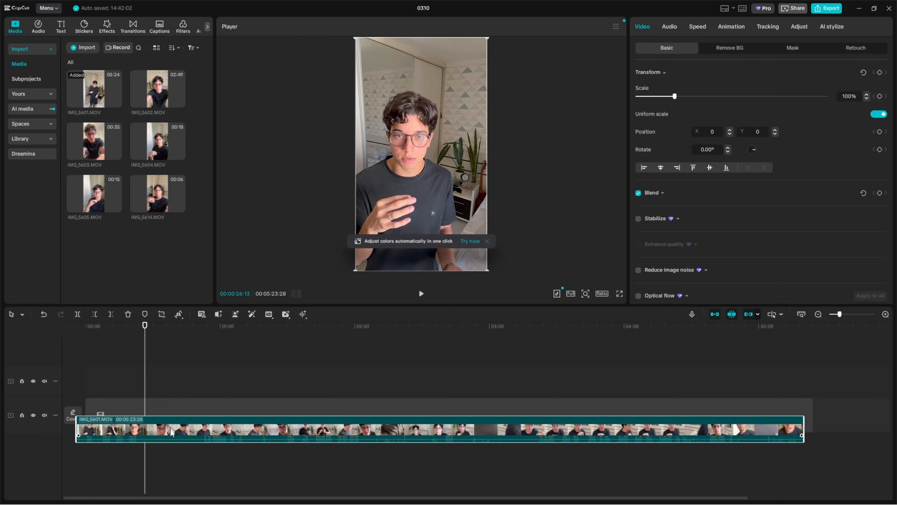
drag(102, 340, 91, 340)
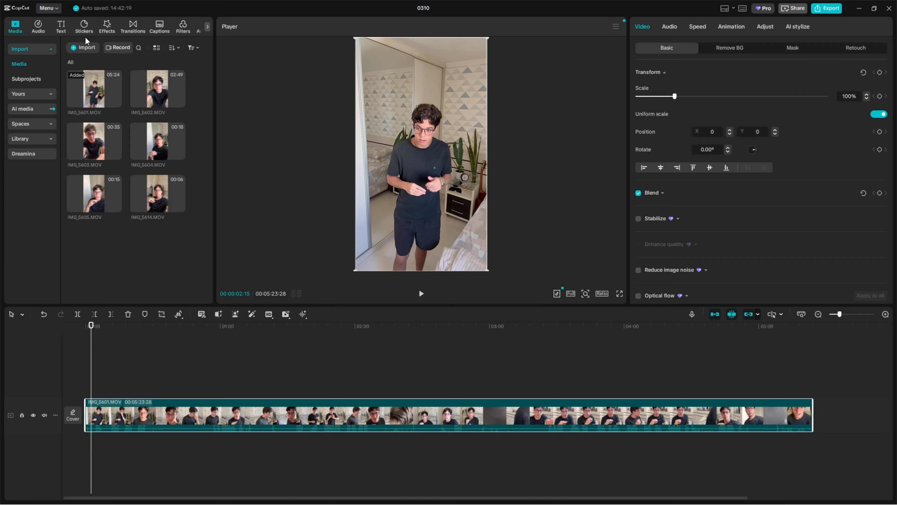
- Add the red circle sticker from the Trending stickers above the clip, near its beginning
click(82, 29)
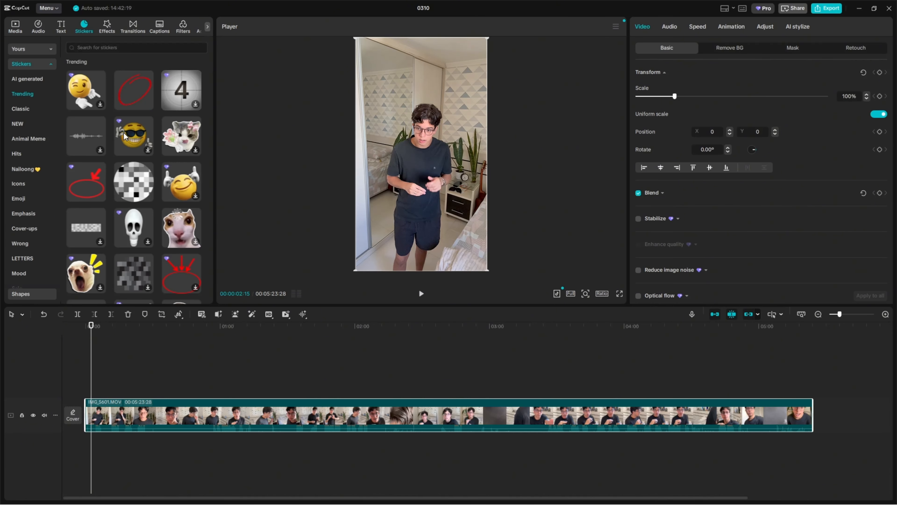
mouse_move(140, 92)
drag(140, 93, 102, 389)
- Try shifting the clip later in time onto an upper track with its linked sticker, and undo the move
drag(159, 402, 213, 410)
click(179, 361)
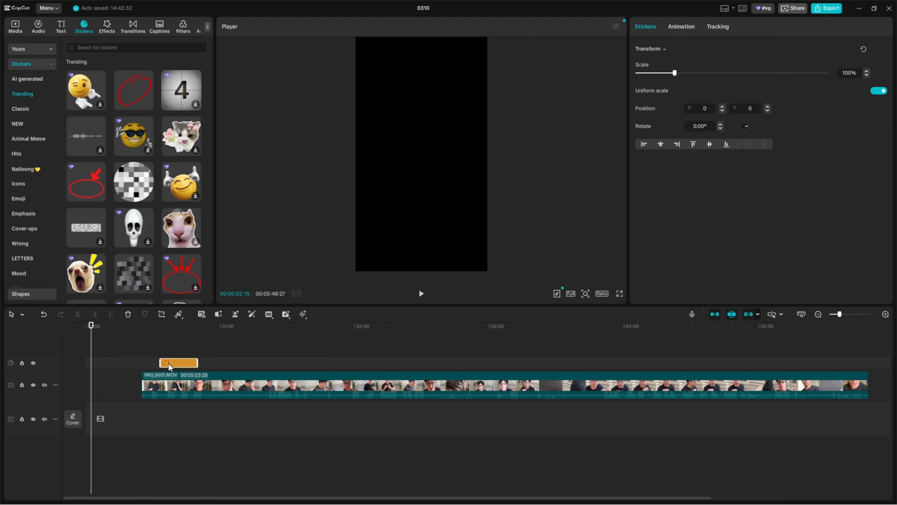
key(ctrl+z)
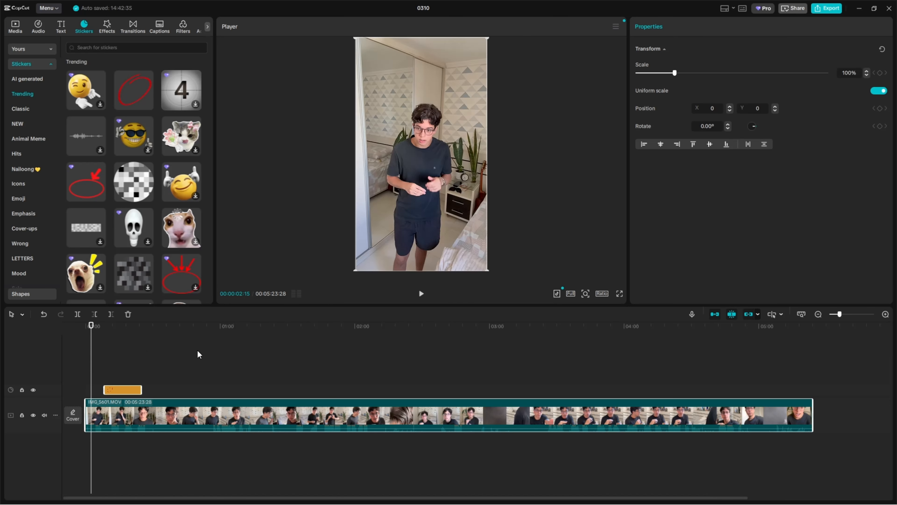
- Move the IMG_5601.MOV clip off the main track to the track above, starting at the beginning of the timeline
click(196, 355)
click(166, 415)
key(Home)
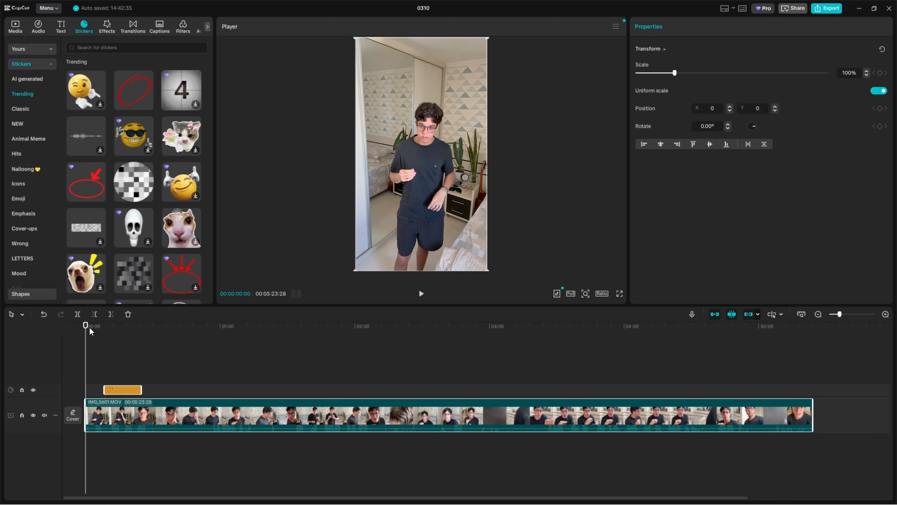
click(133, 458)
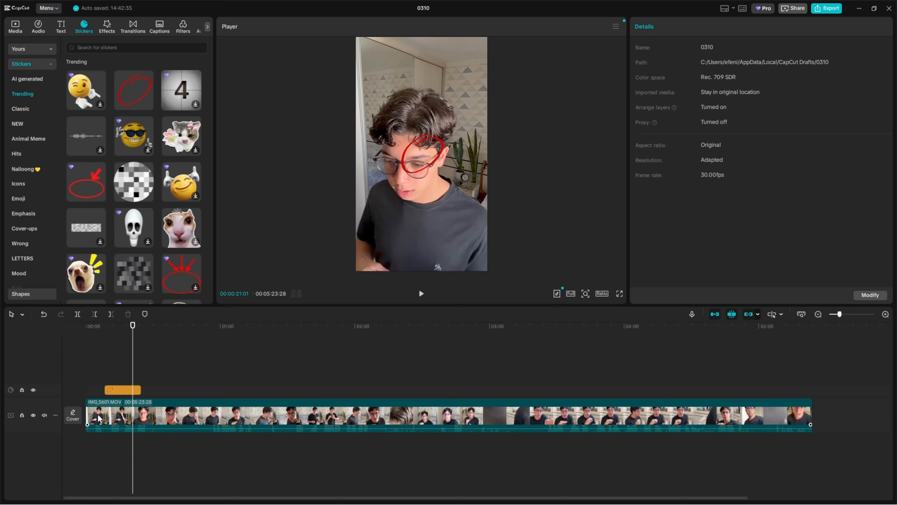
drag(132, 416, 111, 403)
click(102, 421)
- Trim away the beginning of the clip up to 00:00:04:15
drag(133, 325, 93, 334)
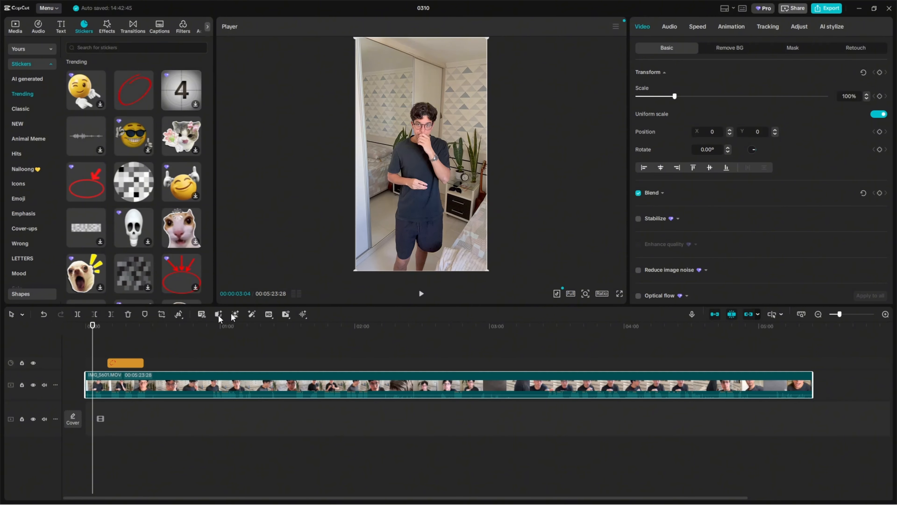
drag(848, 314, 838, 315)
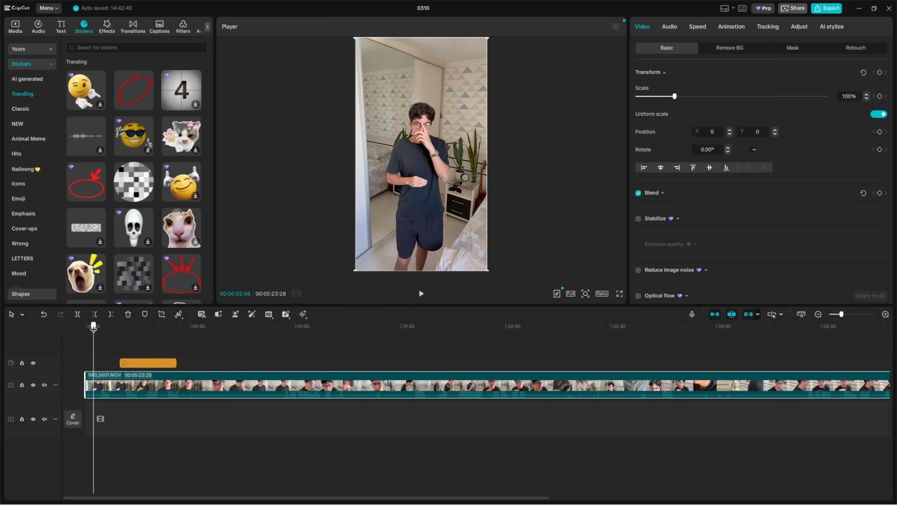
drag(92, 328, 101, 328)
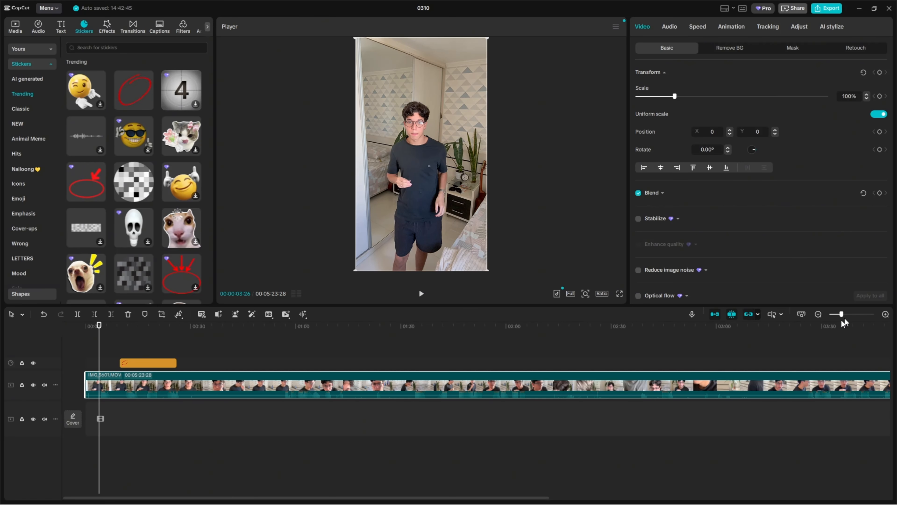
drag(841, 314, 853, 315)
drag(109, 496, 88, 501)
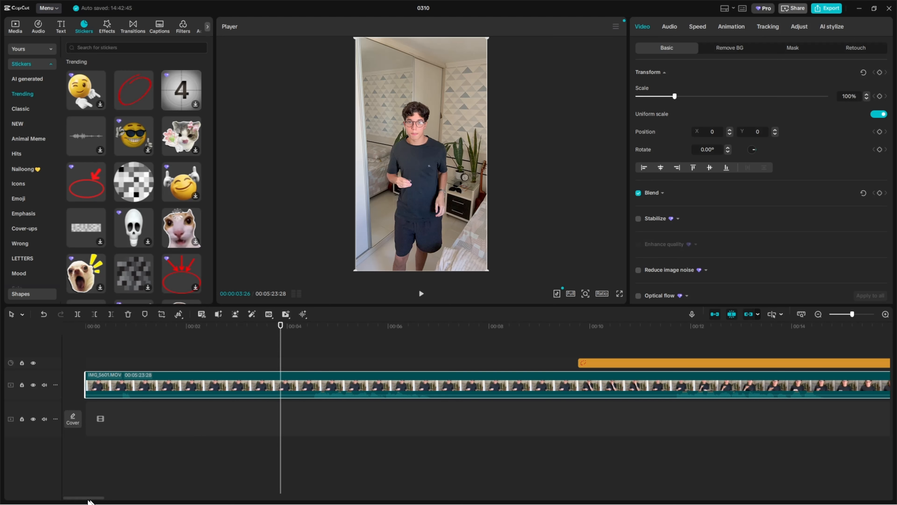
mouse_move(310, 328)
mouse_down()
mouse_move(382, 338)
mouse_move(289, 338)
mouse_move(313, 335)
mouse_up()
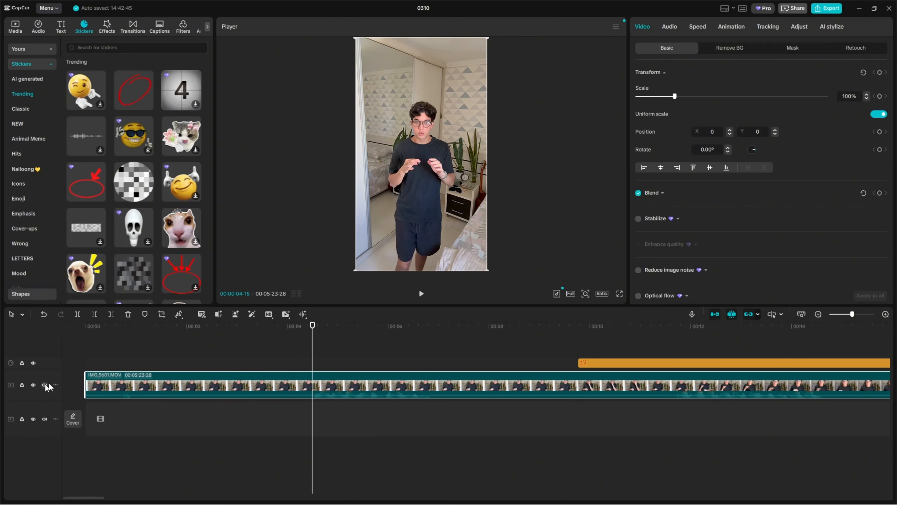
click(95, 315)
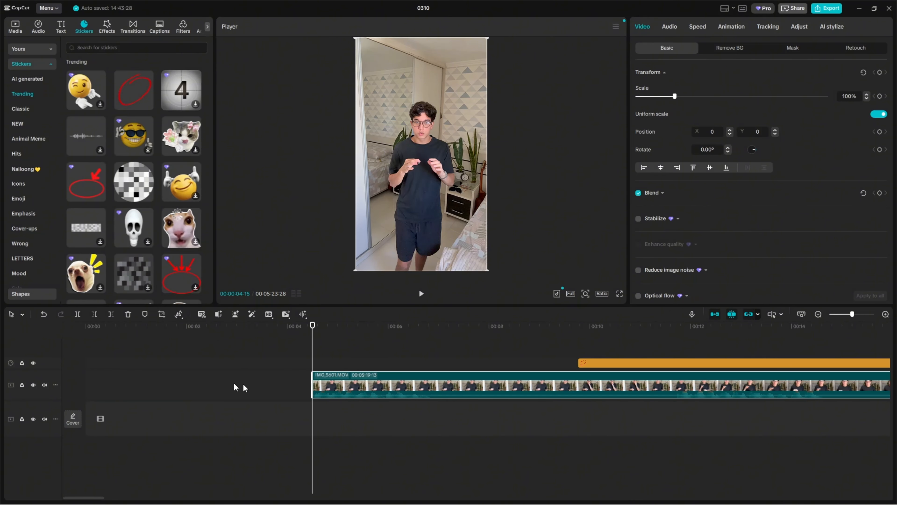
- Split the trimmed clip at 00:00:06:26 and again at 00:00:11:20
drag(310, 324, 432, 348)
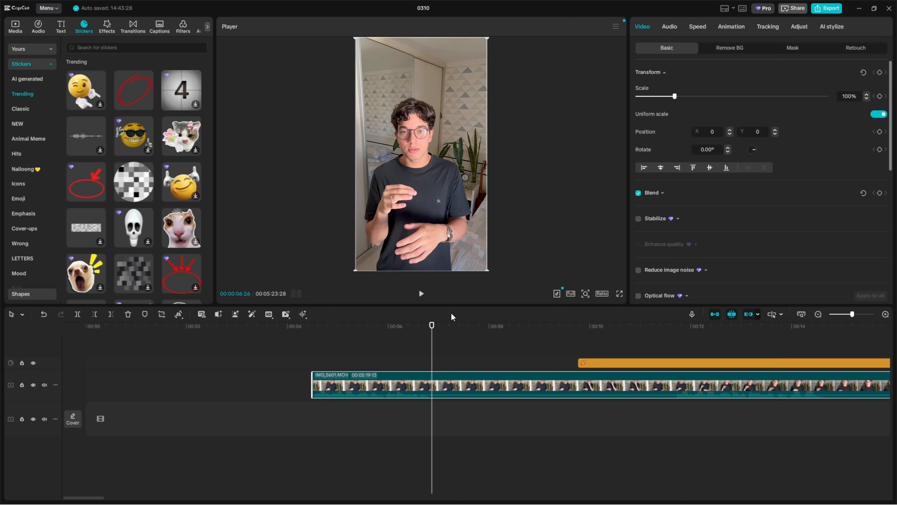
drag(96, 498, 105, 499)
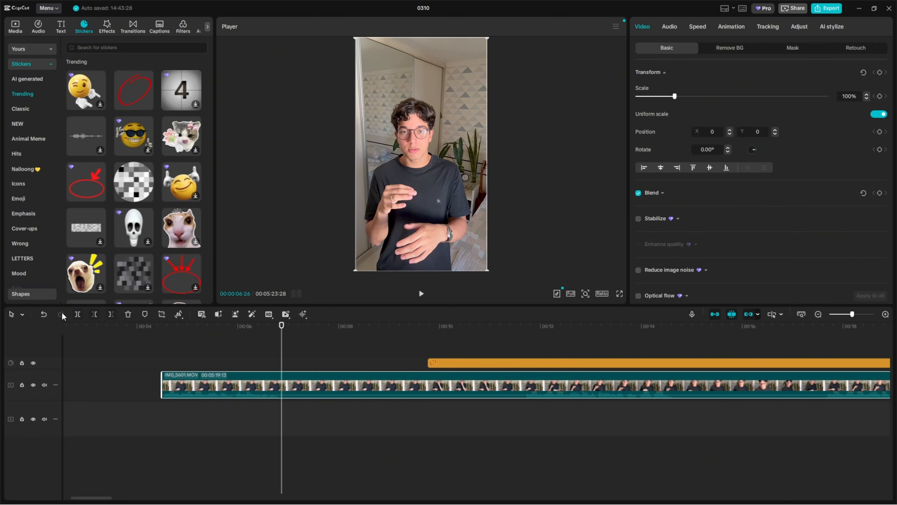
click(80, 315)
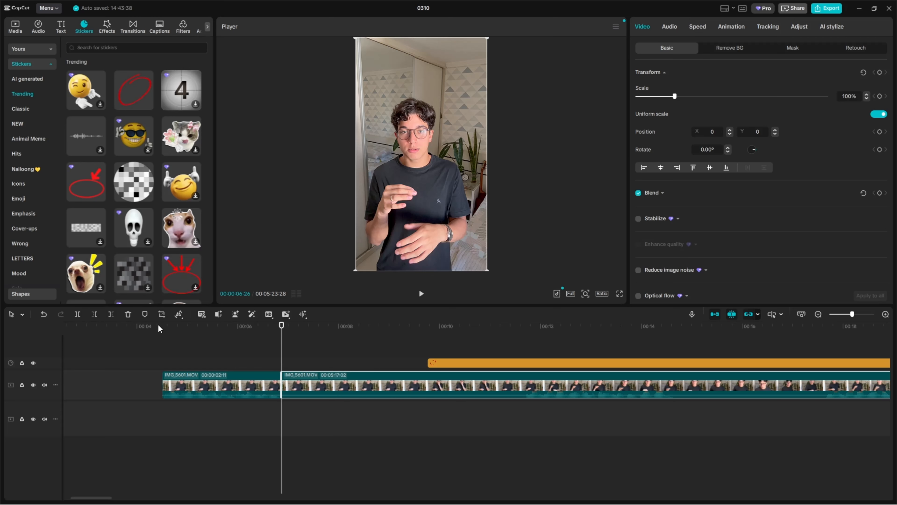
drag(274, 338, 523, 345)
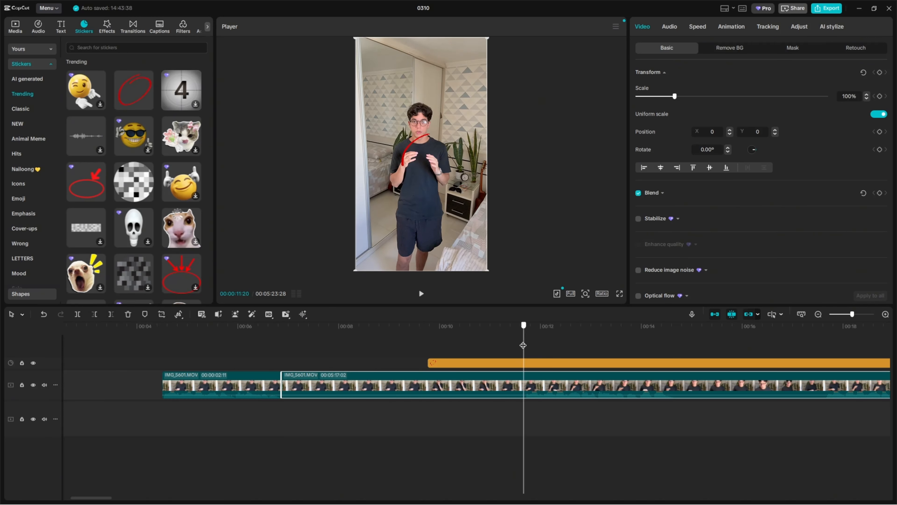
click(77, 314)
- Delete the middle segment between the two cuts, leaving a gap
click(410, 414)
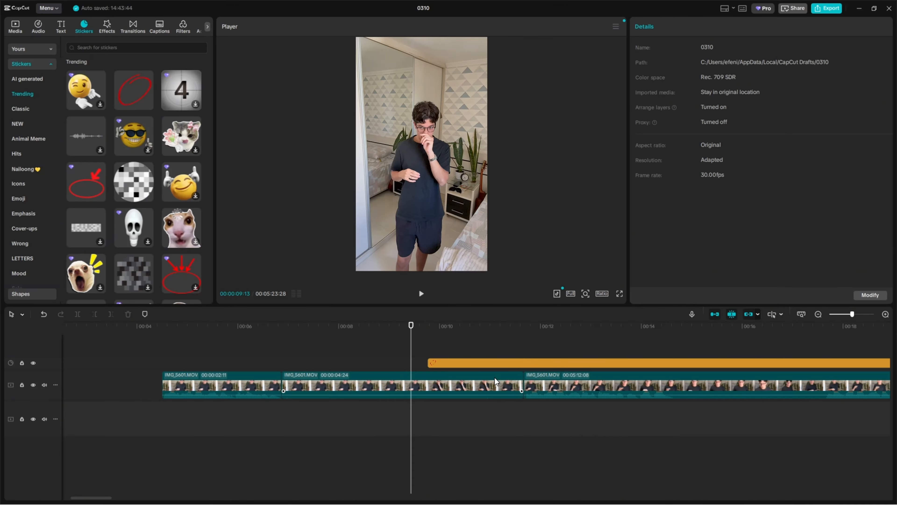
drag(499, 381, 443, 341)
key(Delete)
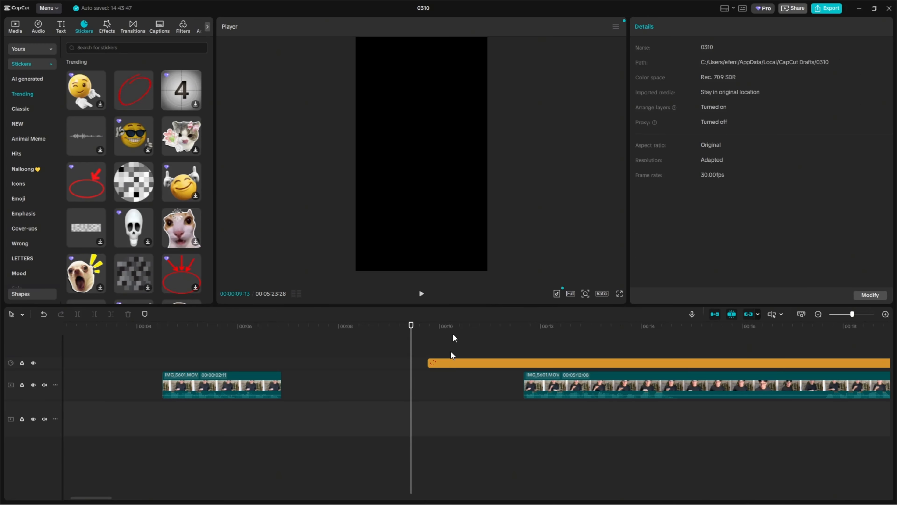
- Move the short first segment to the very start of the timeline
drag(852, 314, 841, 315)
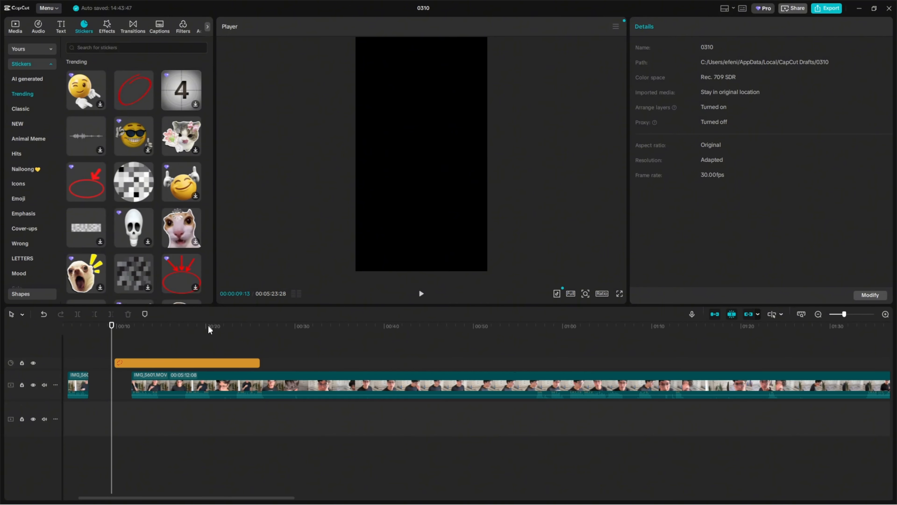
click(216, 392)
click(112, 364)
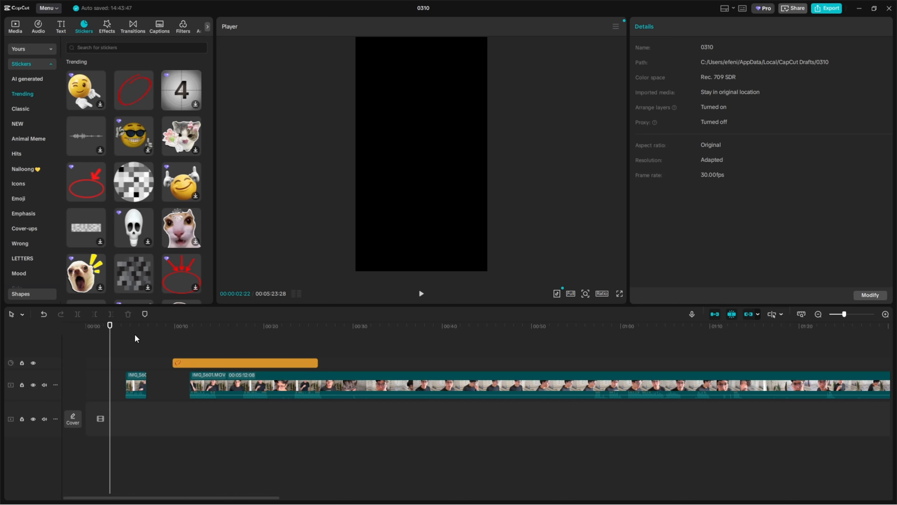
mouse_move(164, 338)
mouse_down()
mouse_move(195, 337)
mouse_move(176, 339)
mouse_move(168, 352)
mouse_move(151, 348)
mouse_up()
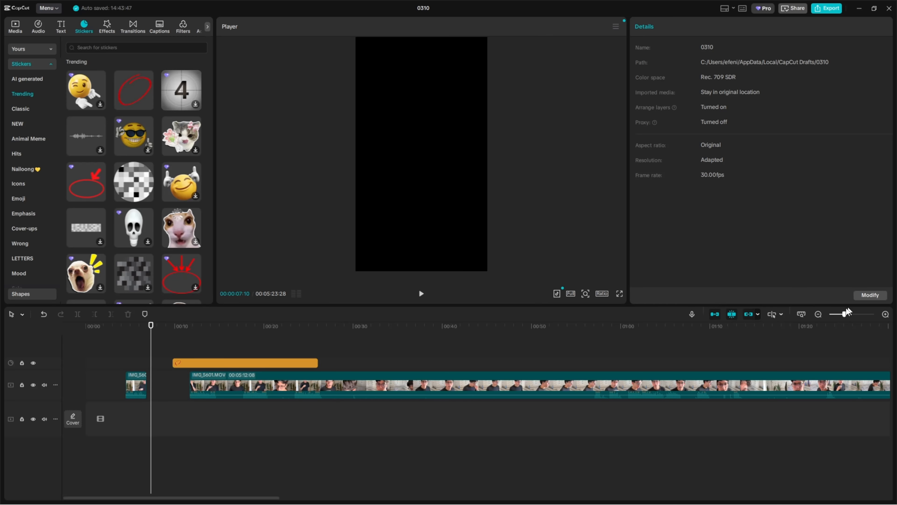
drag(845, 314, 847, 314)
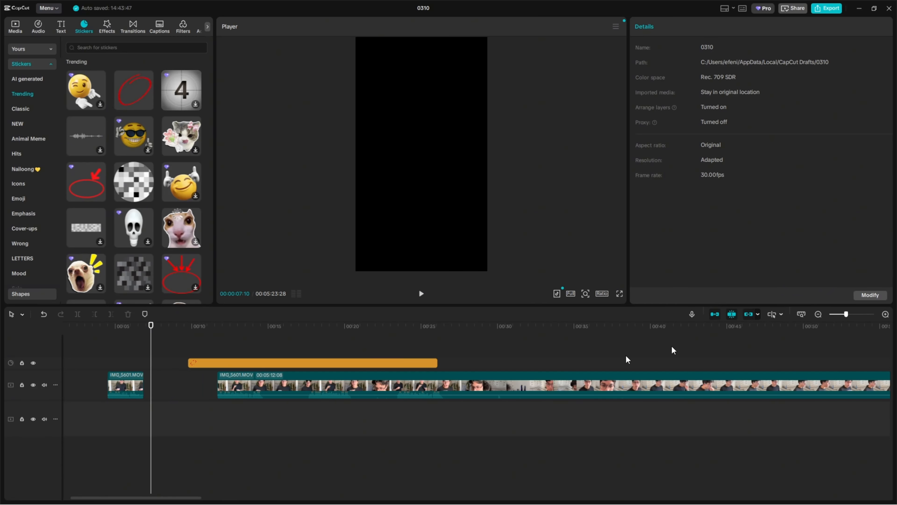
drag(110, 385, 3, 399)
- Delete the red circle sticker from the timeline
click(326, 343)
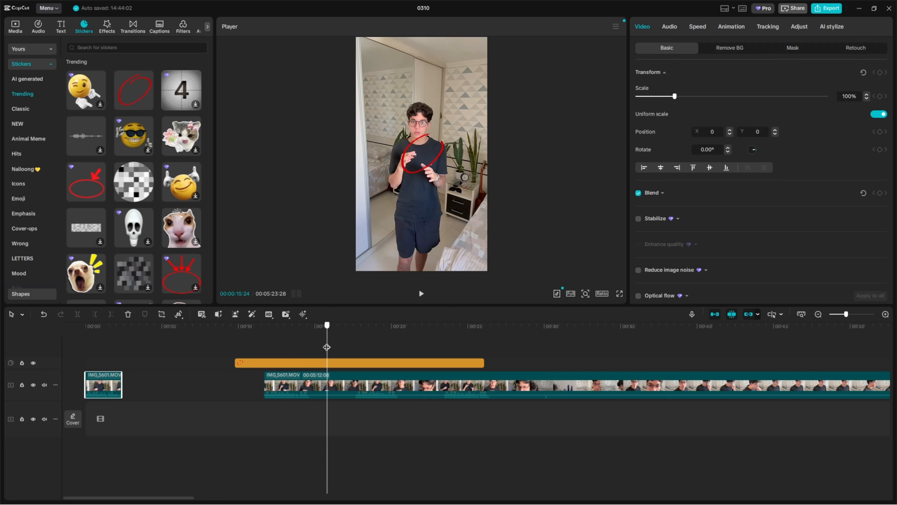
click(317, 362)
key(Delete)
- Split the long remaining clip at 00:00:14:23 and move the playhead on to 00:00:17:22
click(313, 336)
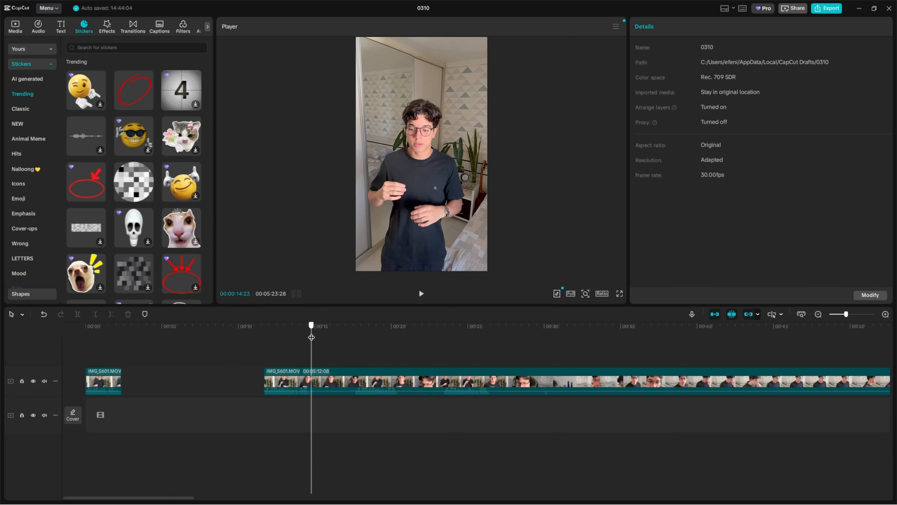
click(311, 381)
click(76, 316)
click(354, 340)
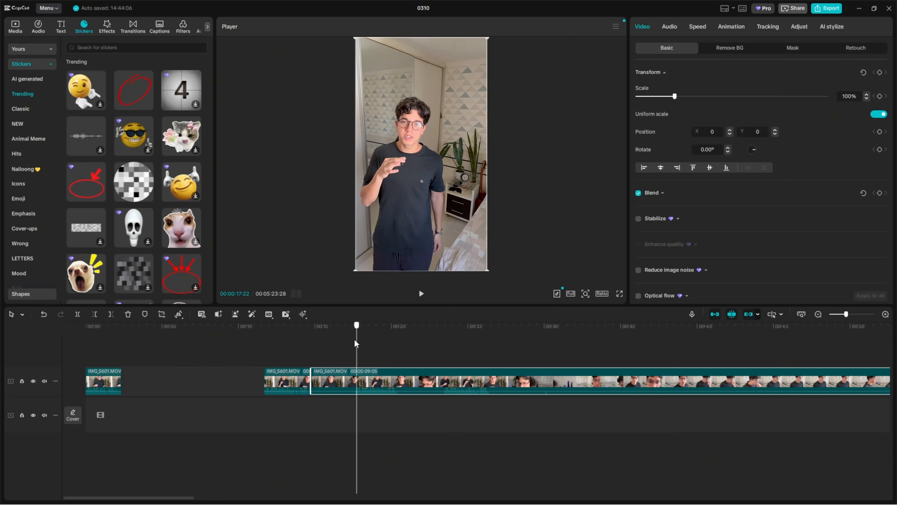
- Trim the long clip's start off up to 00:00:17:16 and move the playhead on to about 00:00:20:11
click(97, 318)
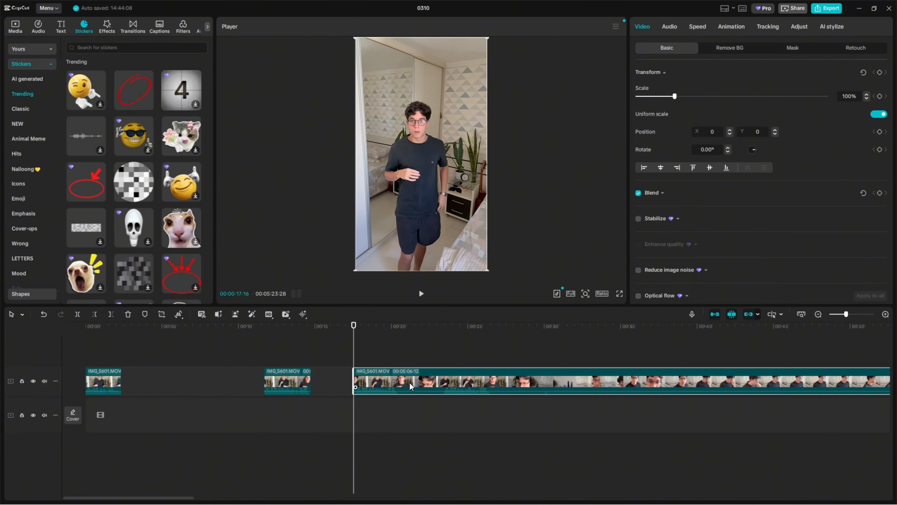
click(358, 345)
drag(417, 327, 398, 329)
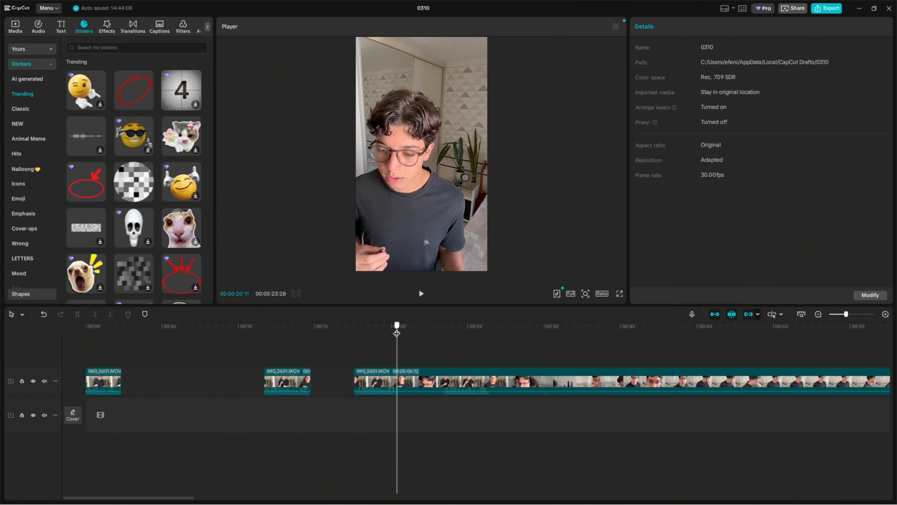
- Split the long clip at 00:00:20:15 and line up the two short segments before the cut directly behind the first segment
click(405, 385)
key(ctrl+b)
drag(333, 387, 184, 379)
click(214, 353)
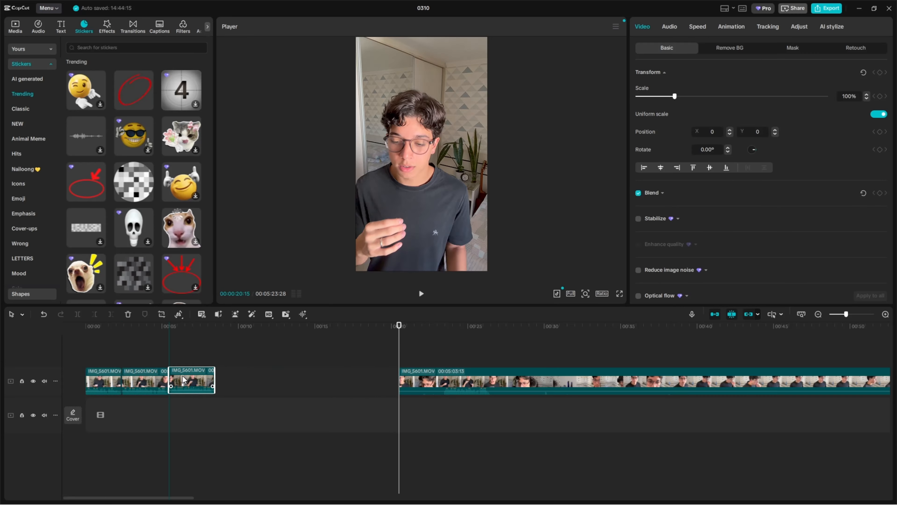
- Trim the end of the second clip to 00:00:02:29 and the third clip to 00:00:02:26, keeping them joined without a gap
click(230, 383)
key(Home)
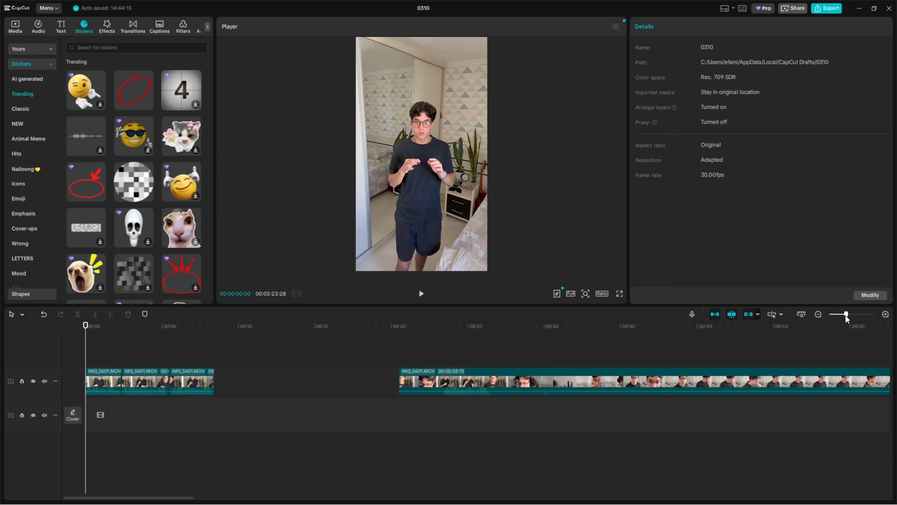
drag(845, 314, 855, 314)
click(380, 379)
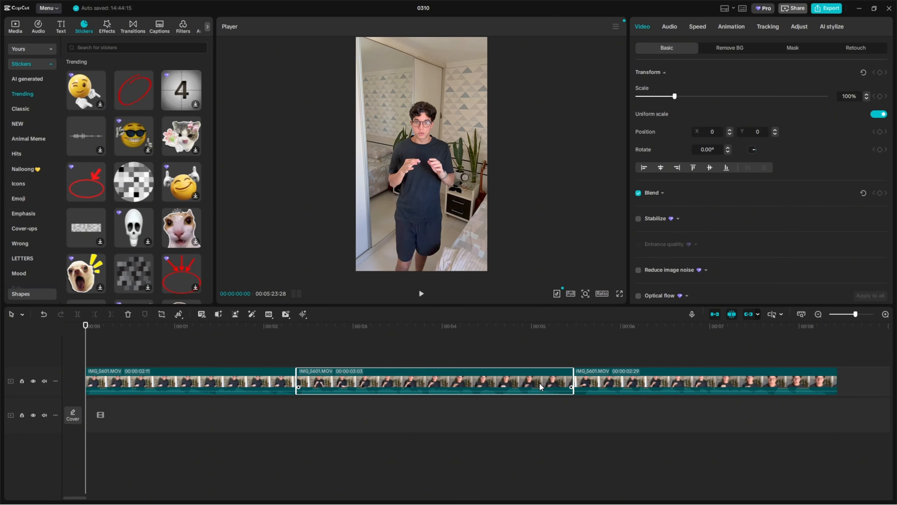
mouse_move(572, 381)
mouse_down()
mouse_move(561, 379)
mouse_move(588, 381)
mouse_move(575, 383)
mouse_up()
click(575, 376)
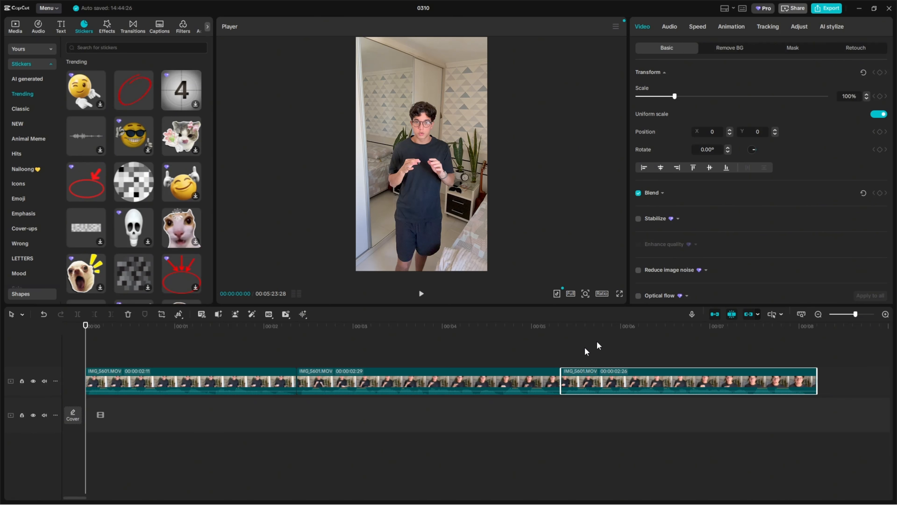
- Play the long clip around 00:01:03 to 00:01:04 to look for a suitable cutting point in the speech
drag(849, 314, 841, 314)
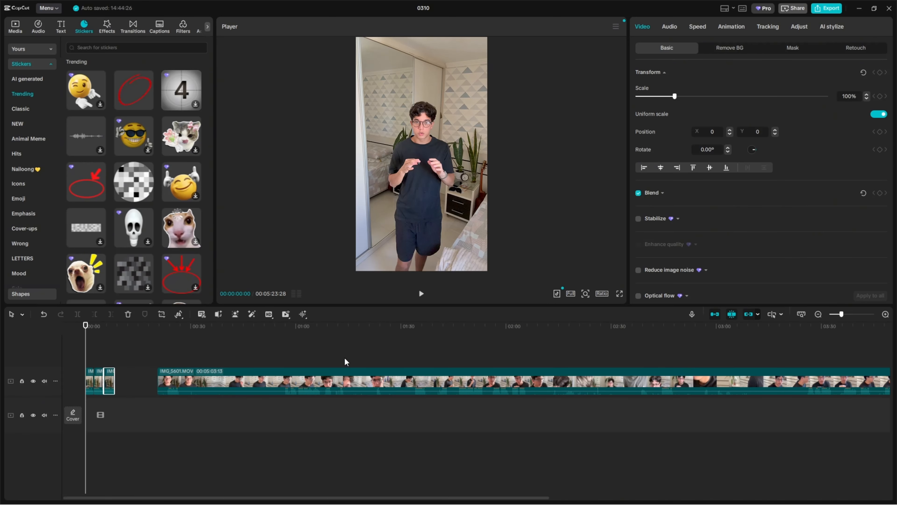
click(319, 334)
drag(841, 314, 848, 315)
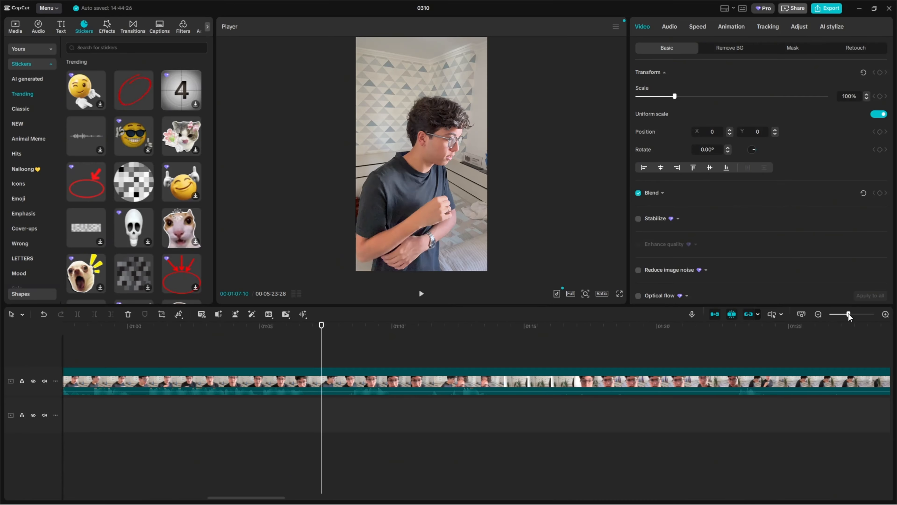
drag(297, 330, 147, 338)
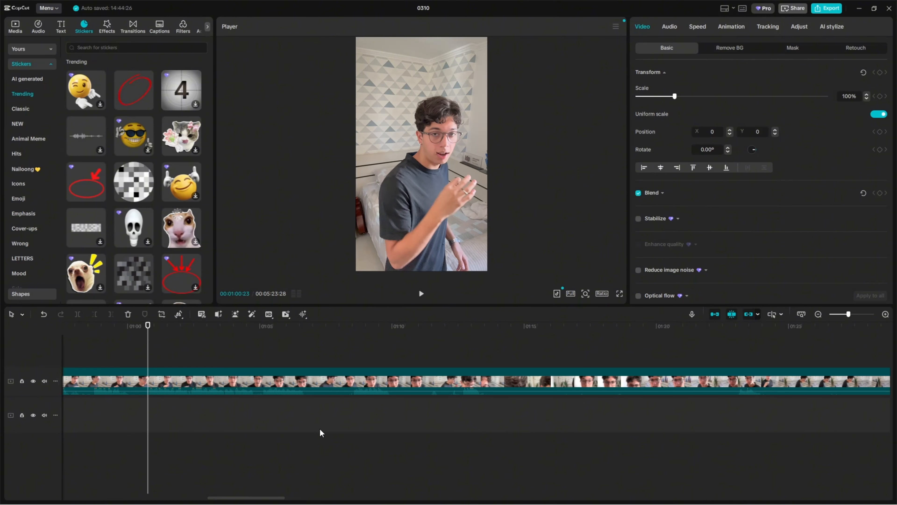
drag(246, 499, 230, 499)
drag(330, 326, 421, 336)
click(393, 336)
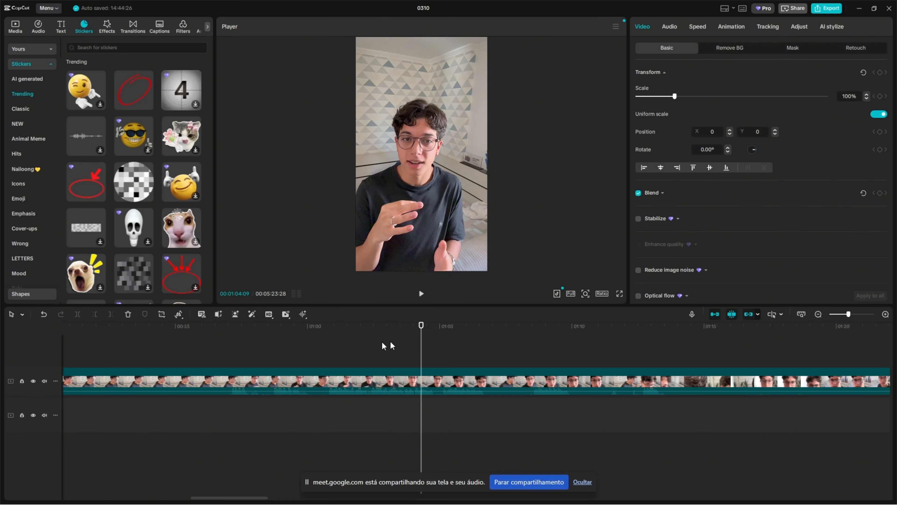
click(366, 327)
key(space)
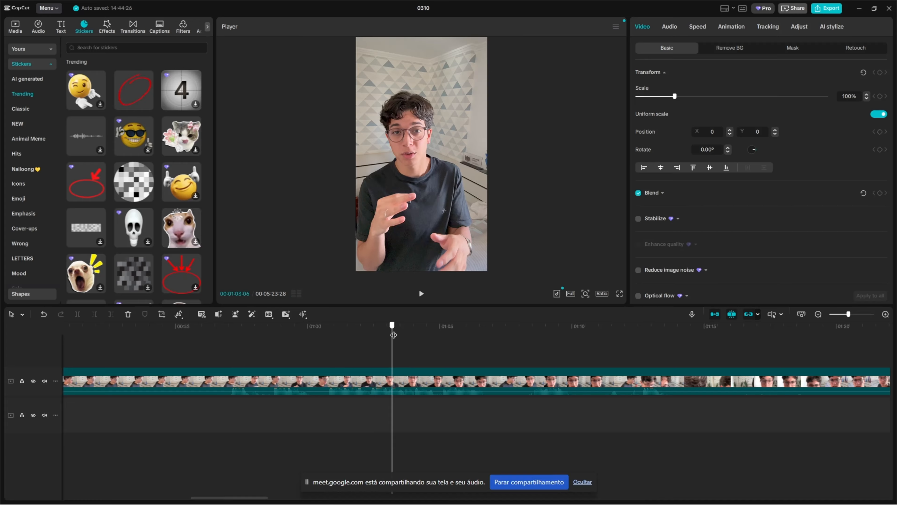
key(space)
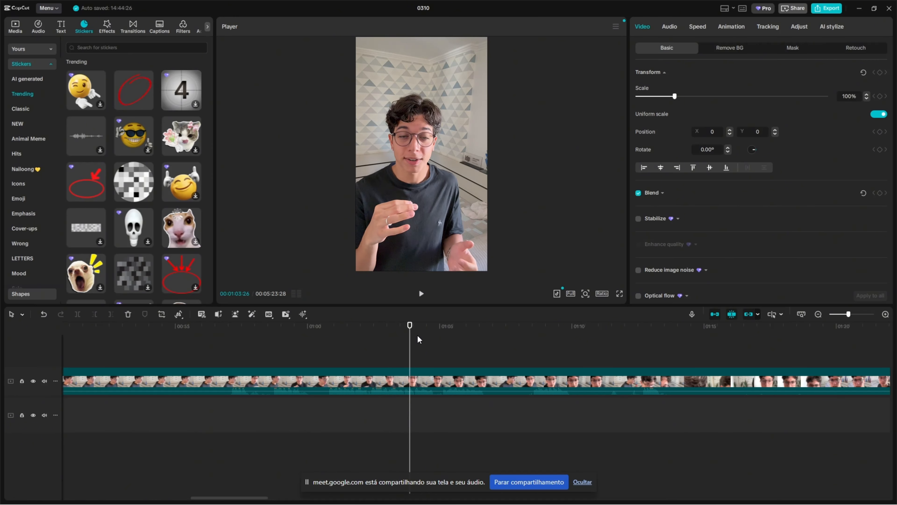
key(space)
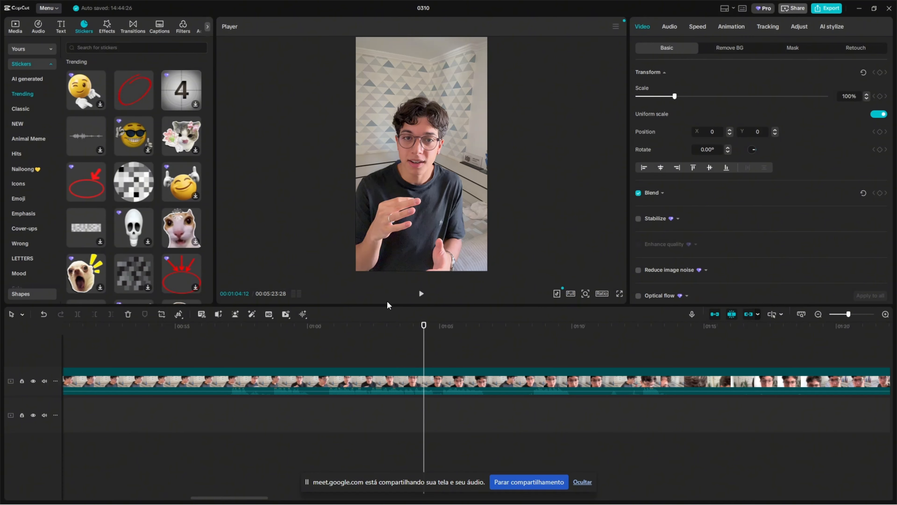
- Play the passage around 00:01:05 and split the long clip at 00:01:04:23
click(851, 314)
click(438, 333)
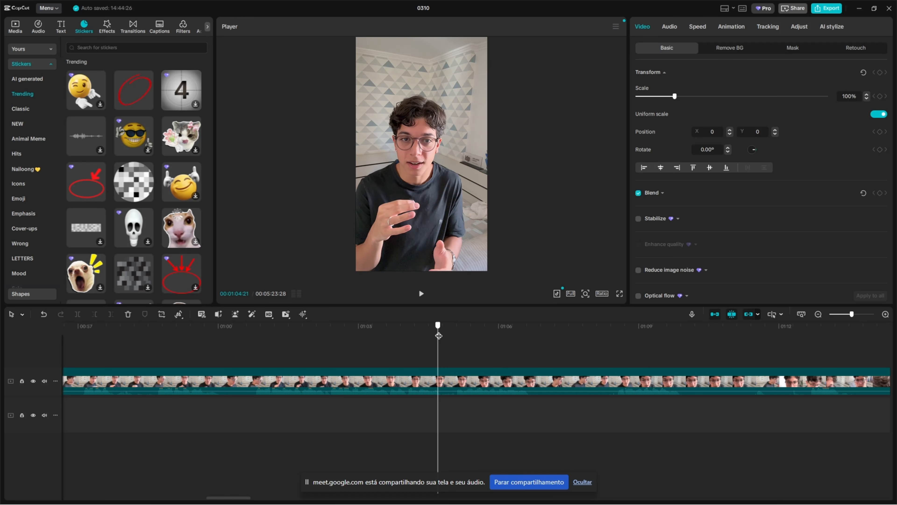
key(space)
key(space)
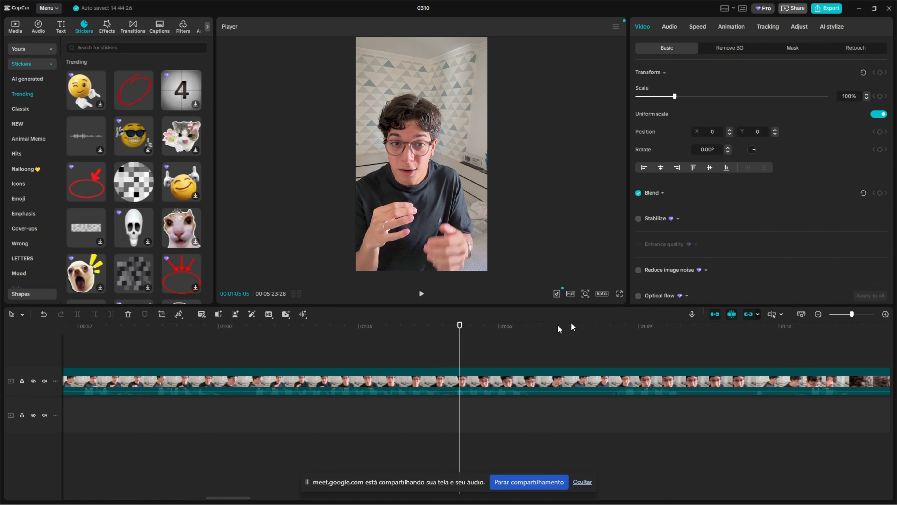
click(439, 332)
mouse_move(439, 332)
mouse_down()
mouse_move(459, 334)
mouse_move(441, 335)
mouse_up()
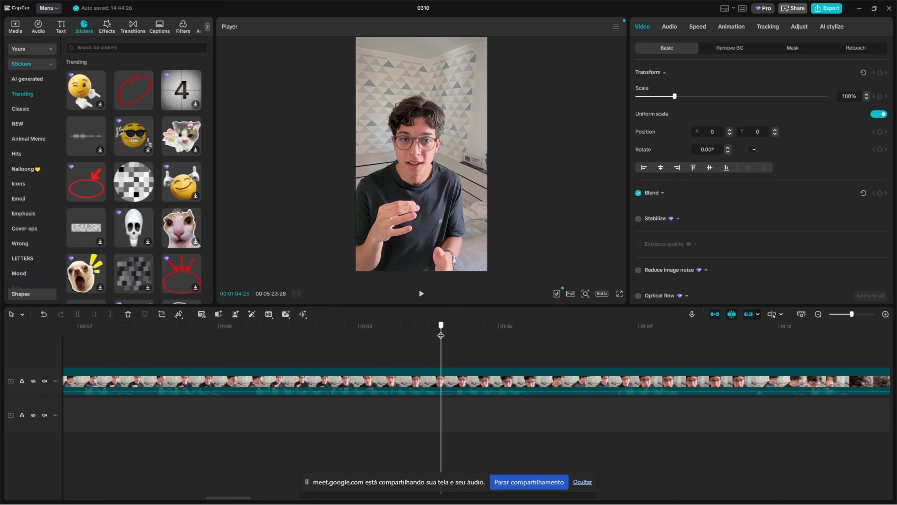
click(412, 375)
click(78, 313)
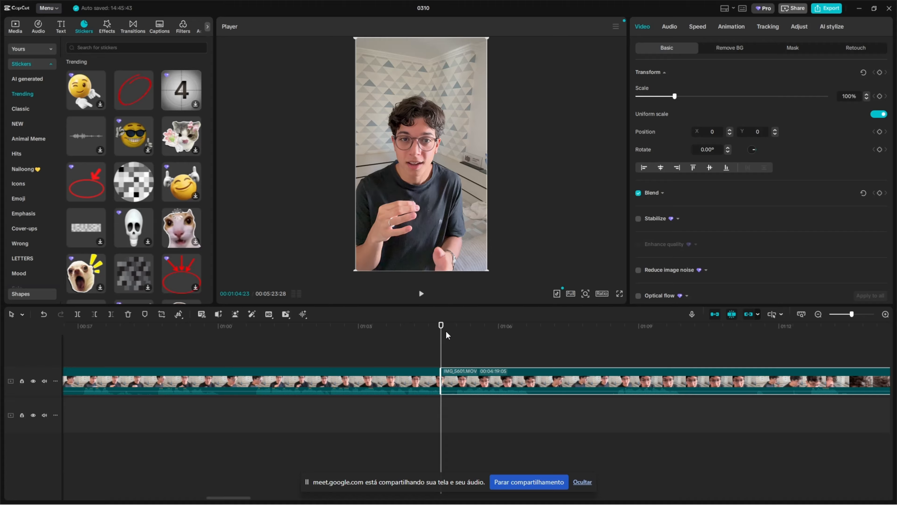
- Try to trim the start of the clip after the new cut up to 00:01:05:03 and close the gap before it
drag(442, 334, 456, 333)
drag(851, 313, 857, 314)
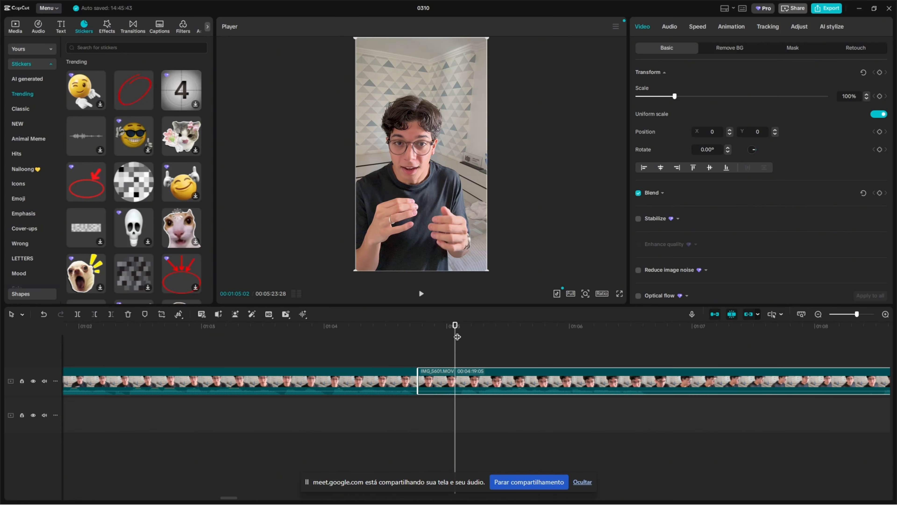
drag(455, 325, 459, 325)
click(91, 315)
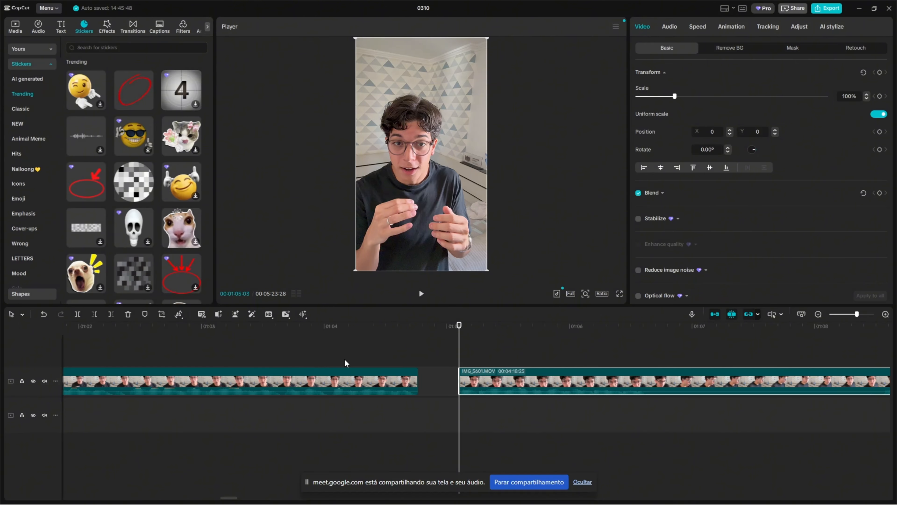
drag(513, 381, 465, 387)
- Play across the joined cut from 00:01:04:17, and undo the gap closing and the trim
click(394, 332)
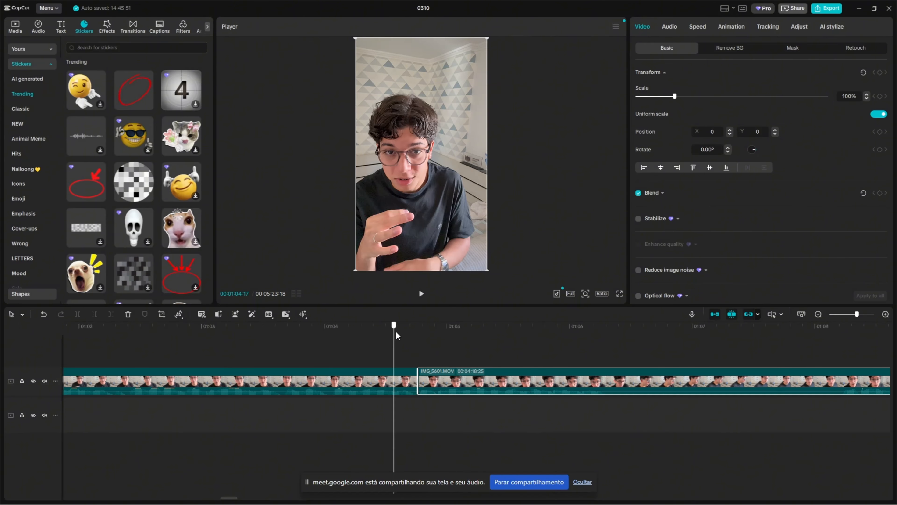
key(space)
click(384, 331)
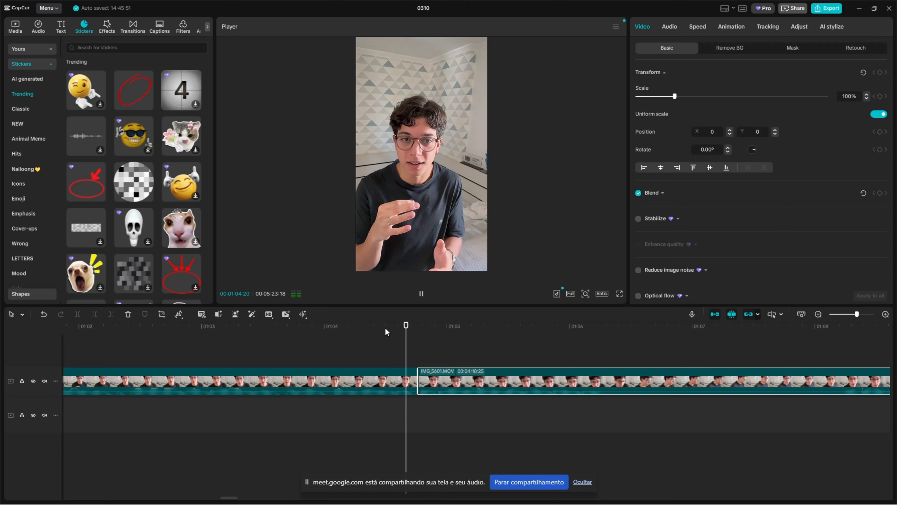
key(ctrl+z)
key(ctrl+z)
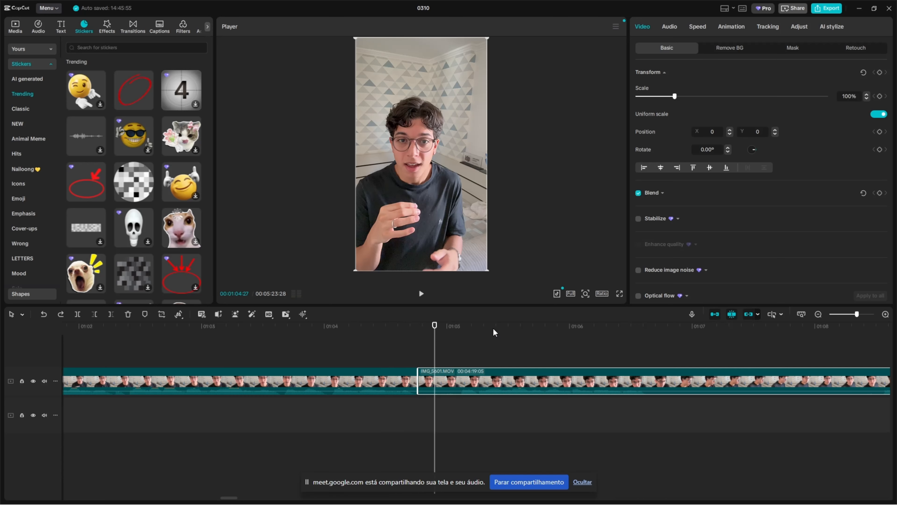
- Go back to the opening clips and split the second one at 00:00:04:10
drag(855, 315, 836, 314)
drag(138, 328, 86, 329)
drag(830, 317, 851, 314)
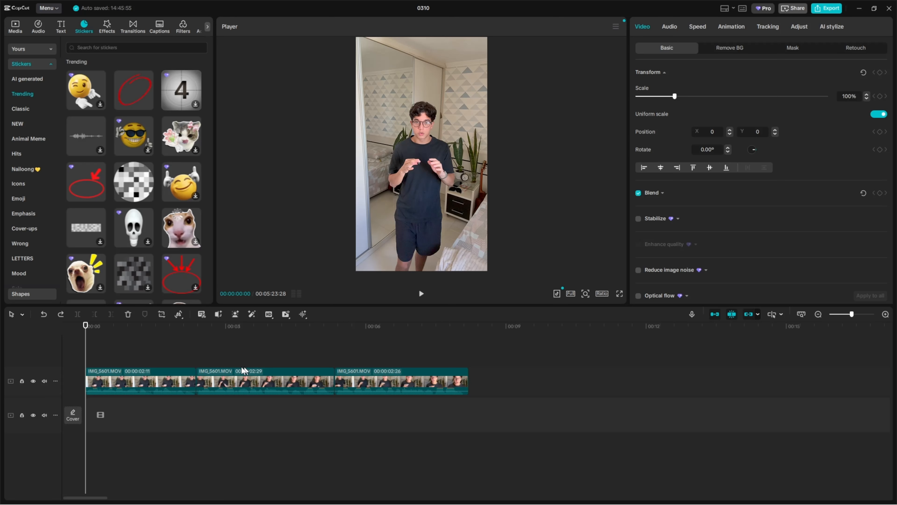
click(227, 377)
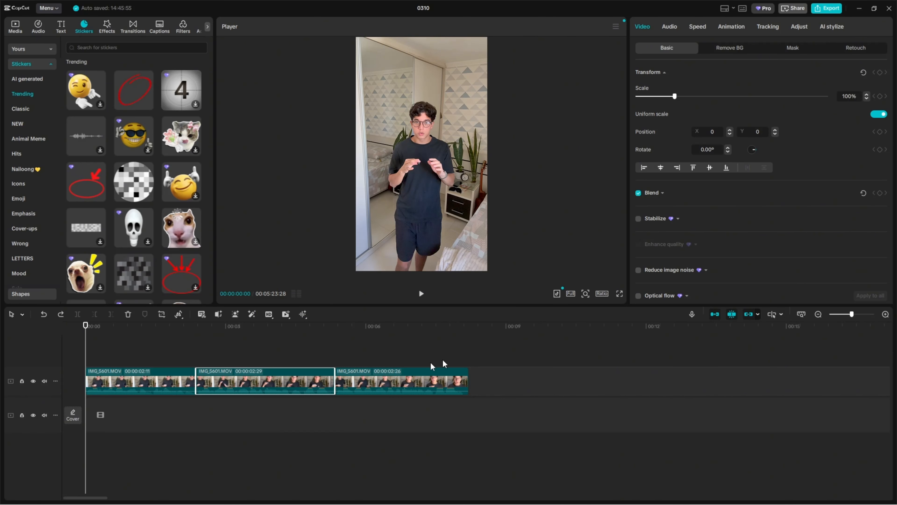
mouse_move(854, 315)
mouse_down()
mouse_move(845, 315)
mouse_move(854, 315)
mouse_up()
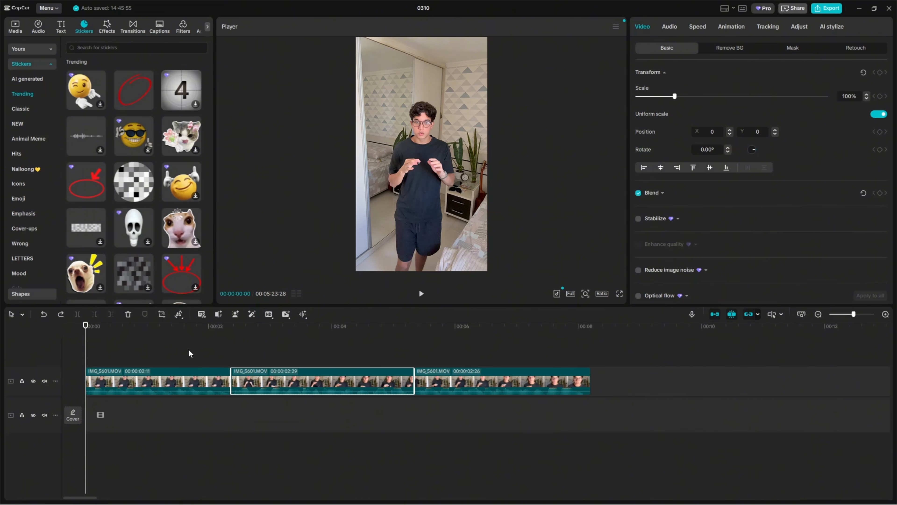
click(361, 326)
drag(853, 314, 859, 315)
click(346, 334)
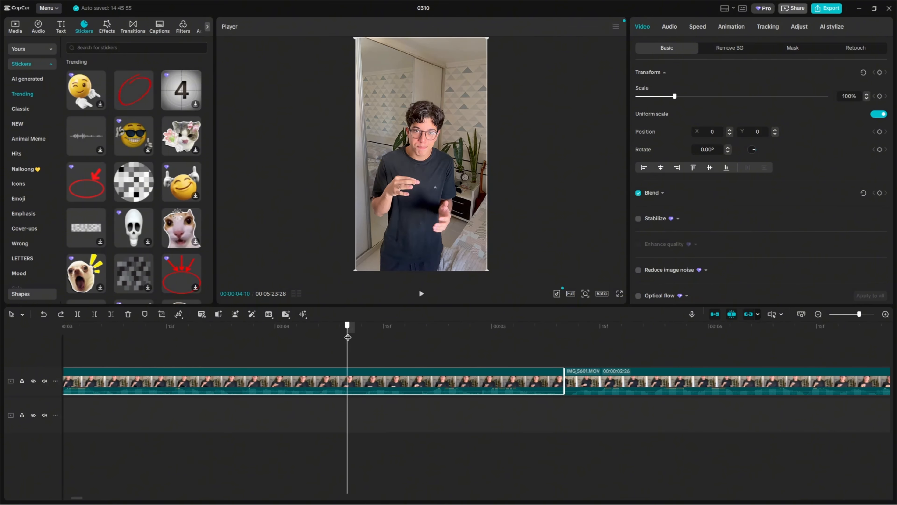
click(78, 314)
- Shorten the new piece after the cut to 00:00:00:28 and close the gaps on both sides of it
mouse_move(347, 380)
mouse_down()
mouse_move(361, 379)
mouse_move(348, 379)
mouse_up()
click(277, 326)
key(space)
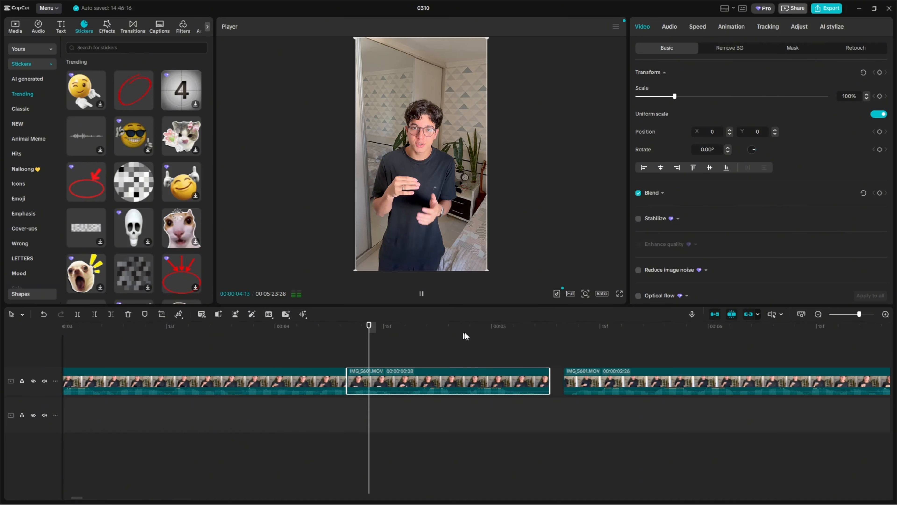
key(space)
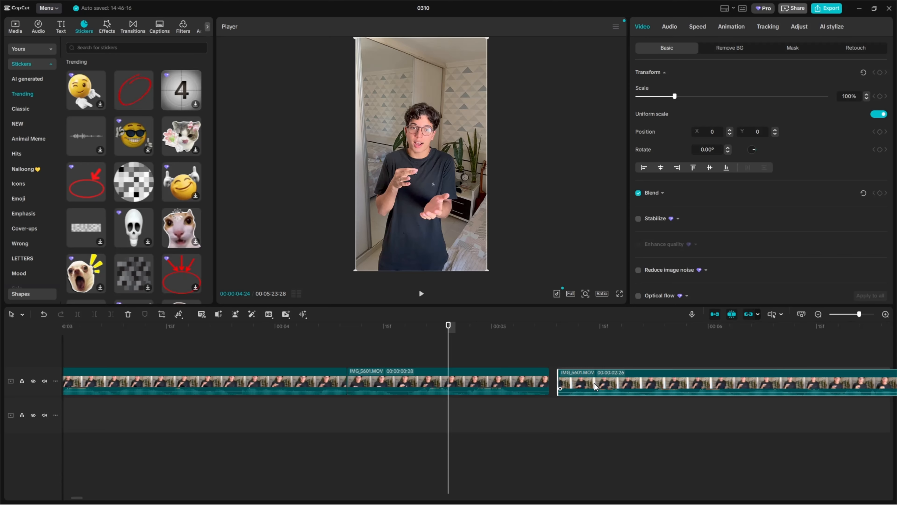
click(846, 315)
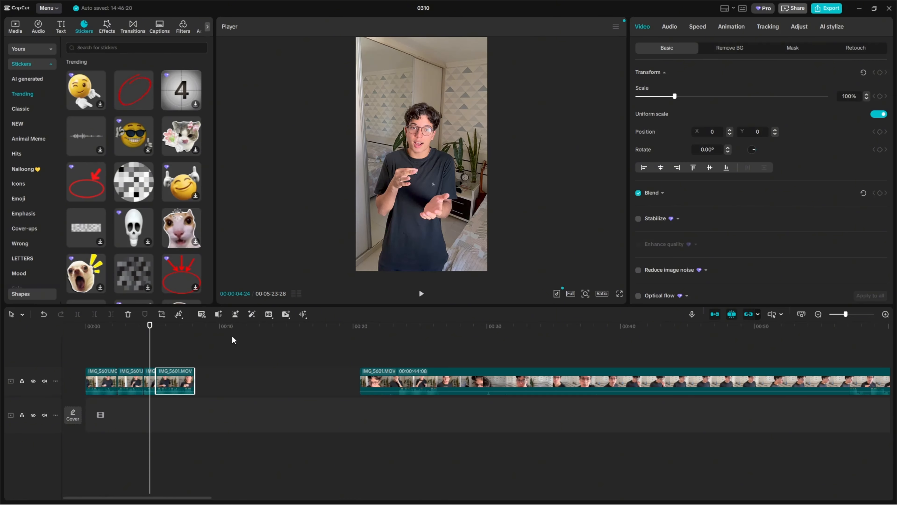
- Clear the clip selection and return the playhead to the start of the timeline
click(261, 360)
drag(261, 391, 112, 333)
click(275, 376)
click(118, 332)
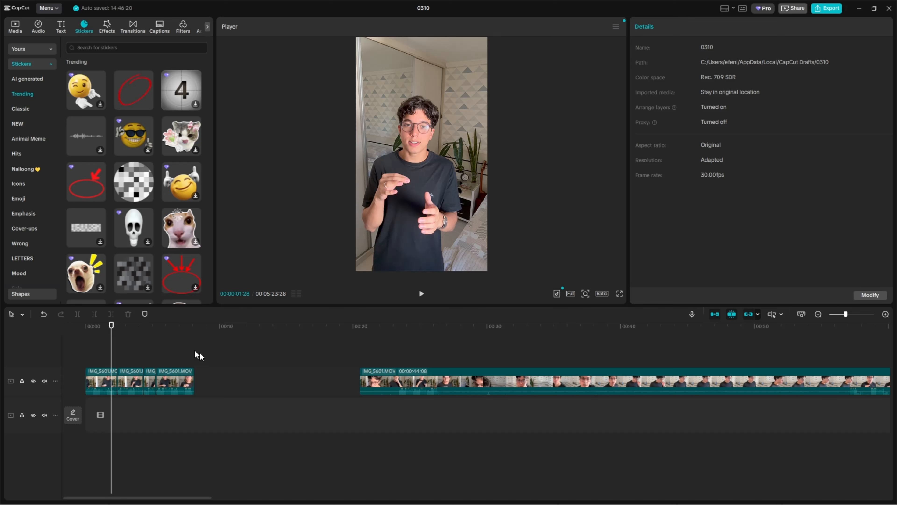
click(86, 326)
scroll(844, 318, up, 2)
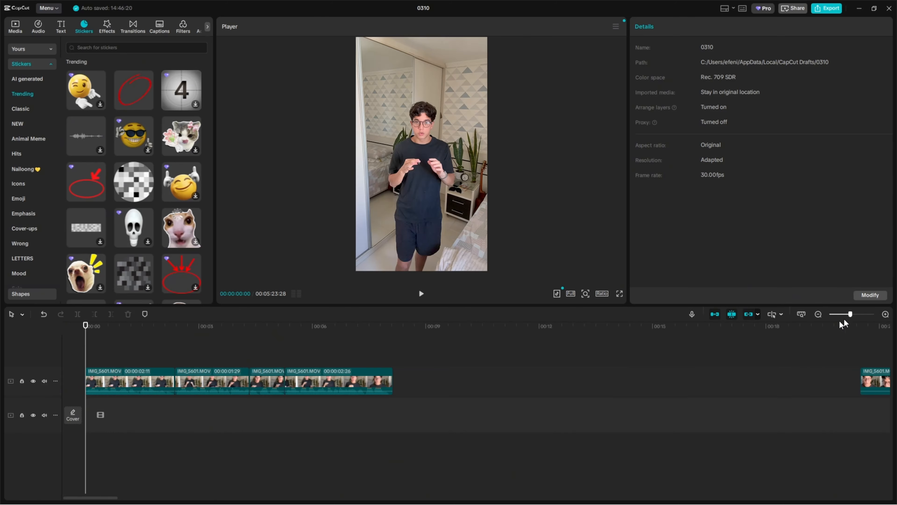
- Select the four short opening clips together and scrub the playhead past their end to 00:00:09:01
click(105, 393)
click(457, 374)
drag(436, 372, 71, 342)
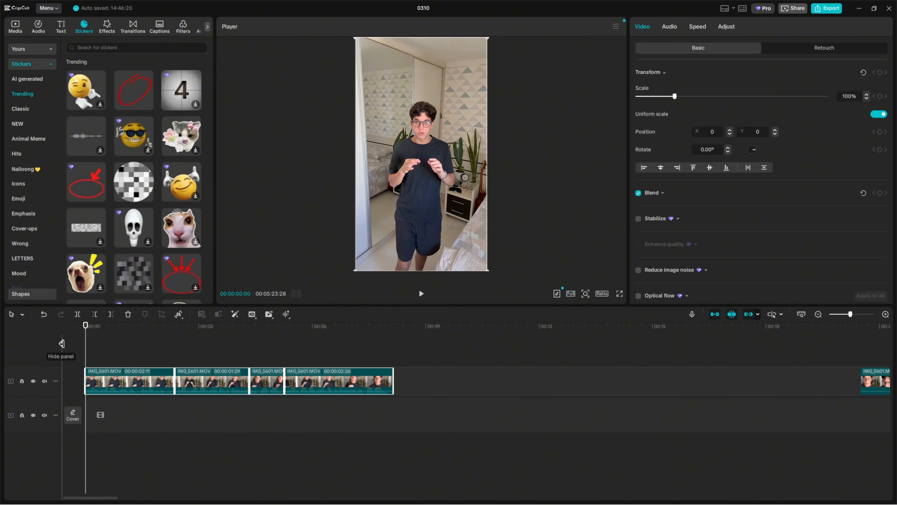
click(291, 339)
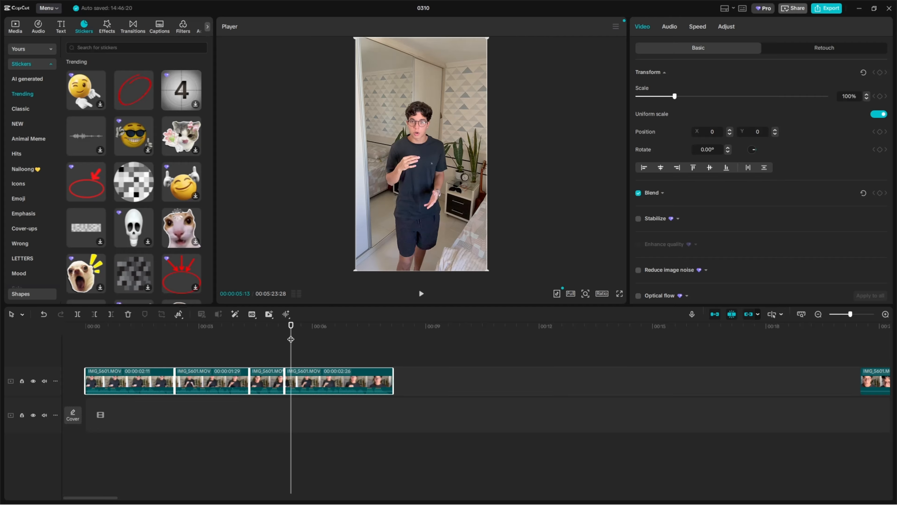
drag(291, 339, 427, 339)
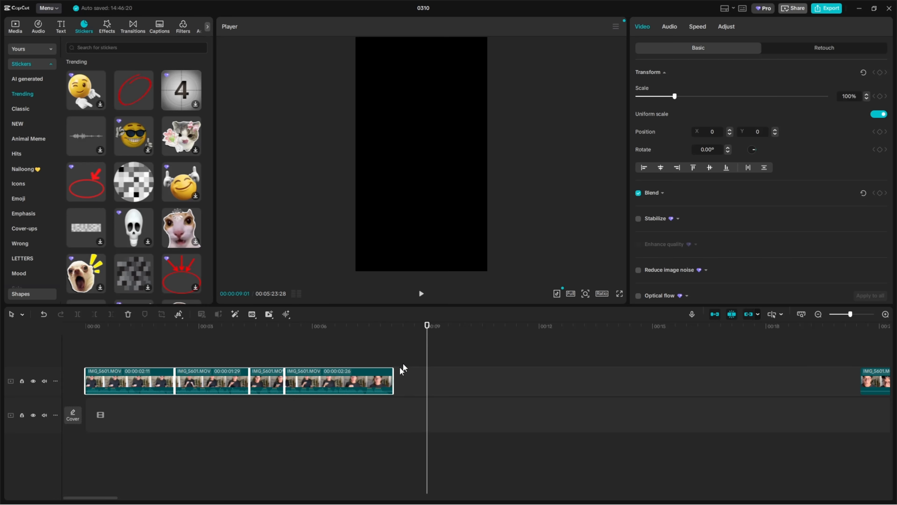
- Trim the end of the fourth short clip to 00:00:02:24 and clear the selection
click(411, 381)
drag(393, 381, 391, 381)
drag(410, 338, 49, 334)
click(473, 394)
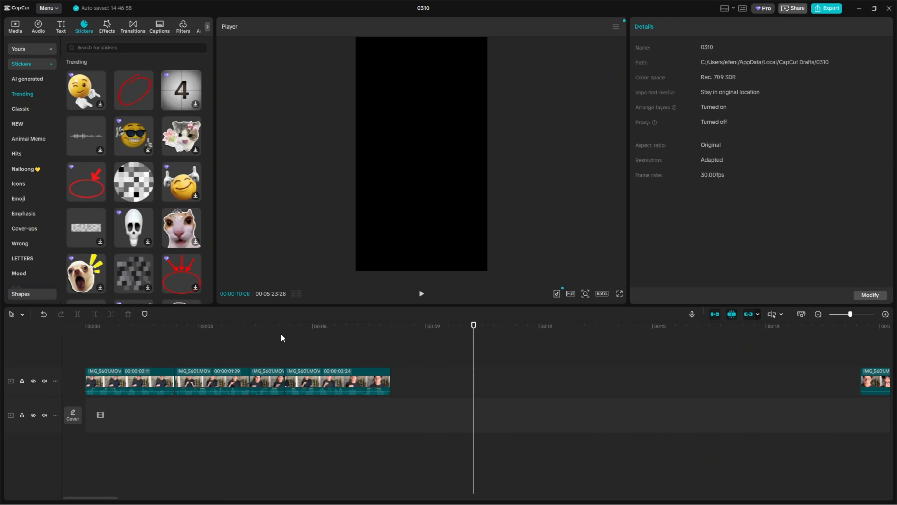
- Show the filter library and select the four opening clips together with the playhead at the timeline start
drag(283, 338, 85, 331)
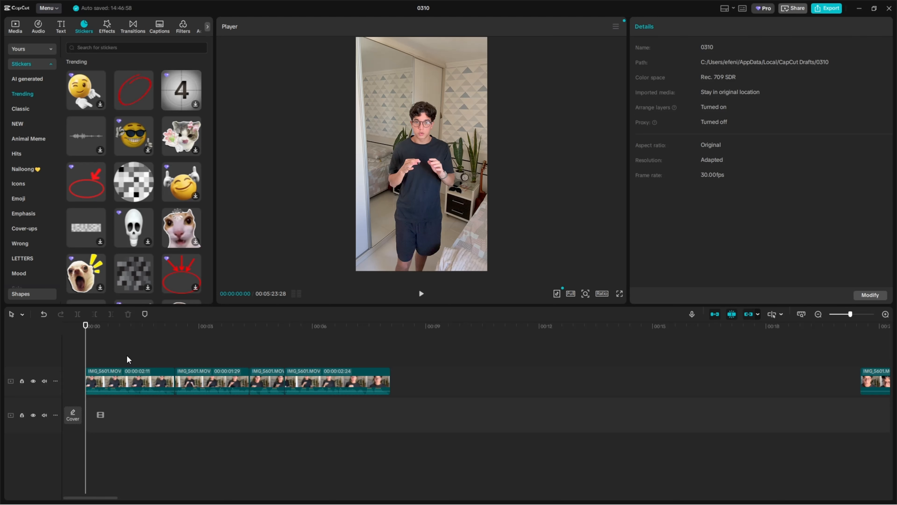
drag(126, 355, 265, 370)
click(267, 359)
click(183, 28)
key(ctrl+a)
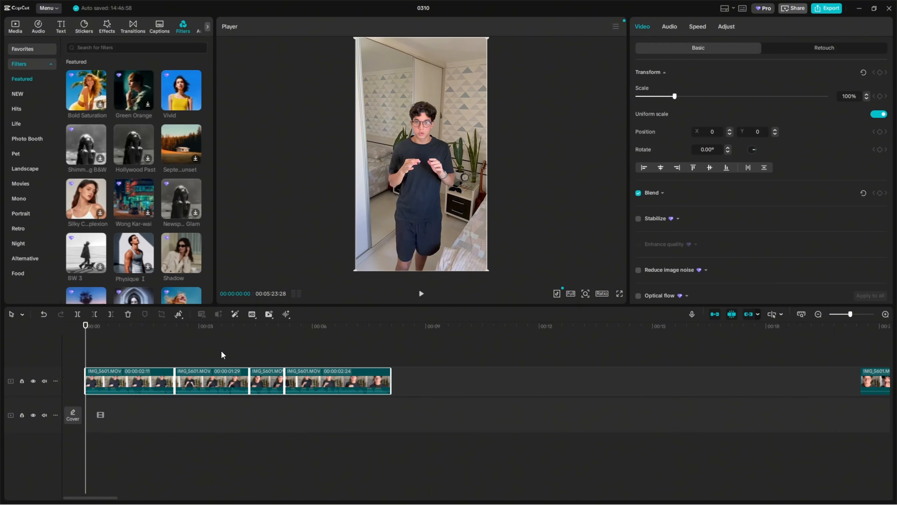
scroll(676, 197, down, 1)
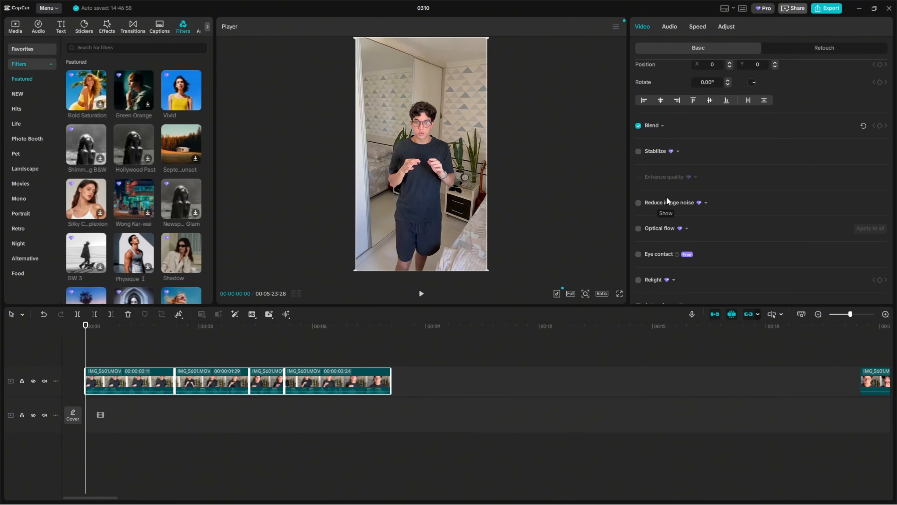
scroll(670, 200, up, 1)
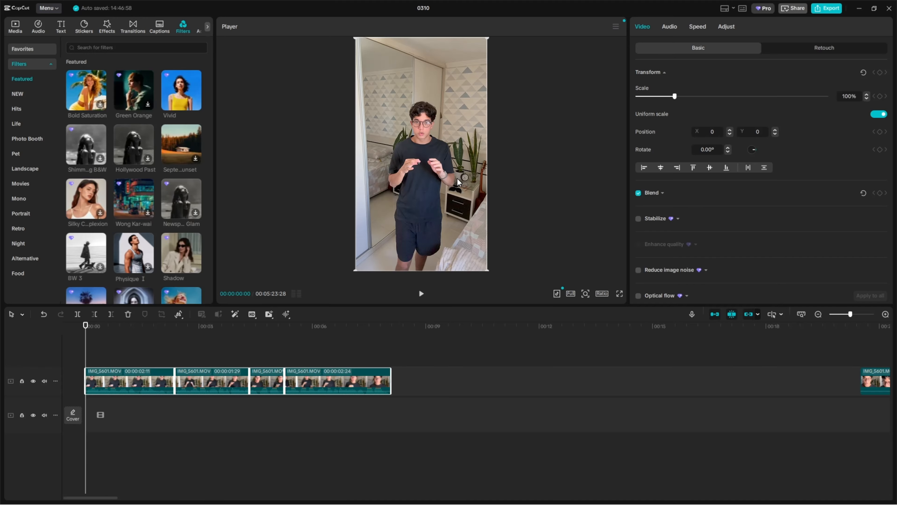
- Review the shared video settings of the four opening clips with the playhead at the timeline start, and clear the selection
click(409, 390)
key(ctrl+a)
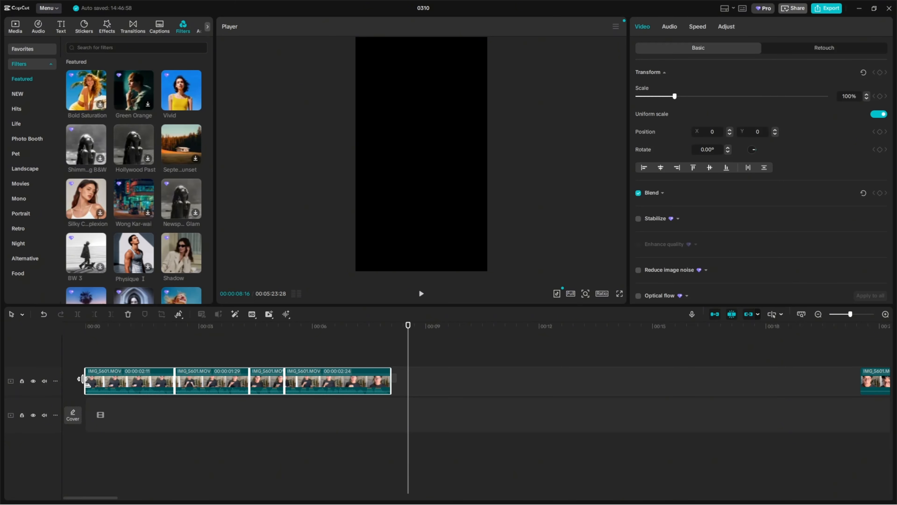
drag(258, 332, 57, 328)
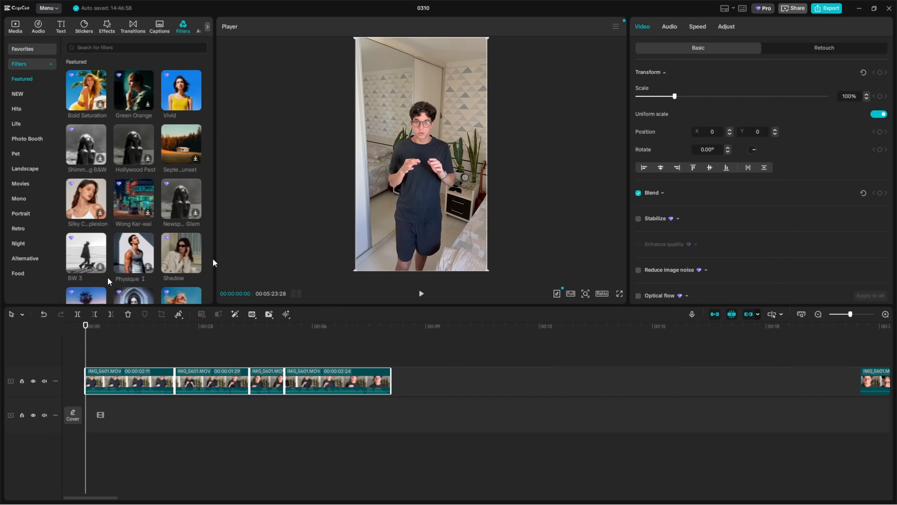
scroll(689, 141, down, 2)
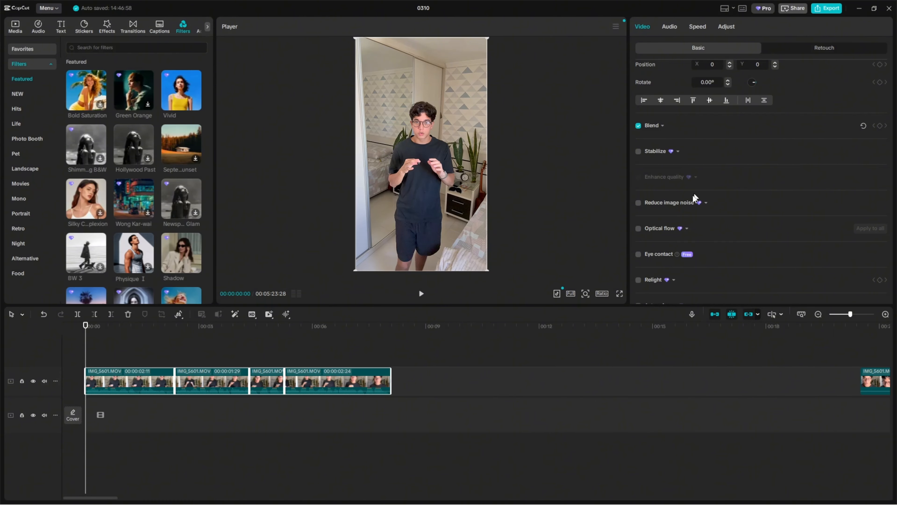
scroll(671, 198, down, 2)
scroll(677, 151, up, 5)
click(416, 352)
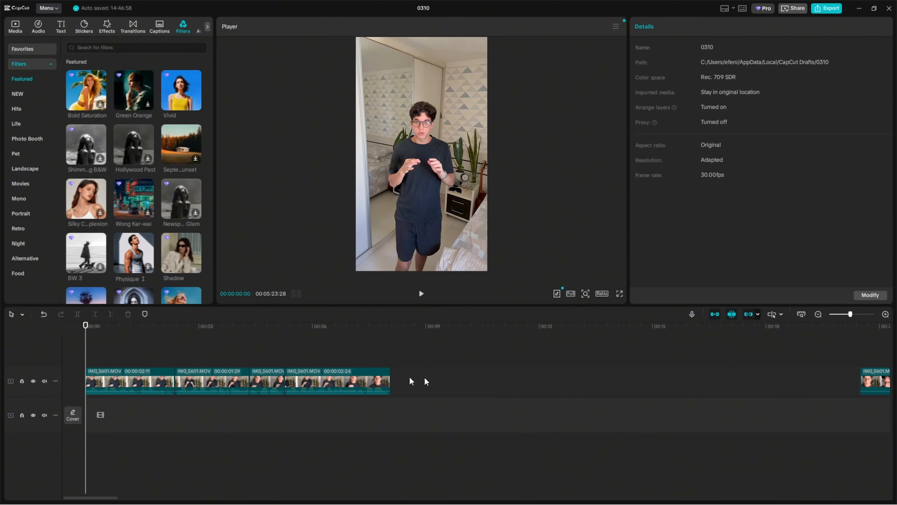
- Select only the first opening clip and place the playhead at 00:00:00:07
click(109, 381)
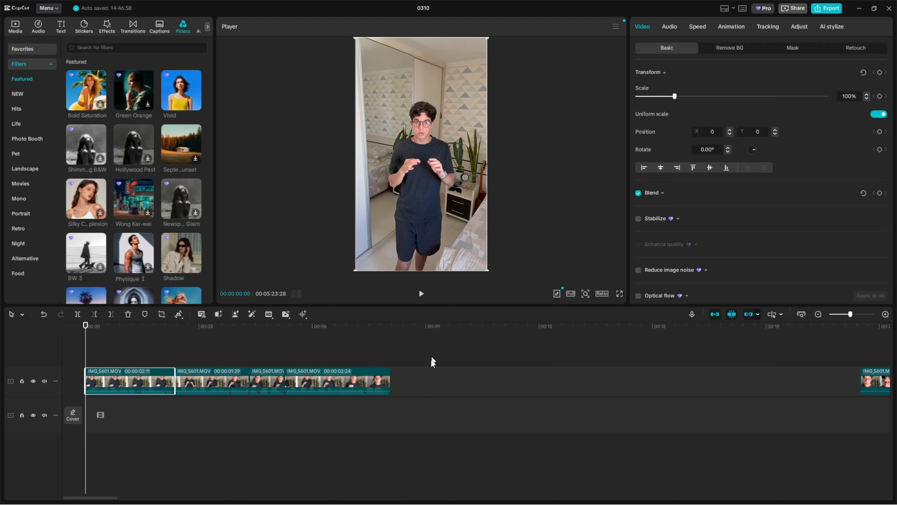
drag(431, 359, 69, 359)
click(131, 375)
drag(262, 355, 94, 359)
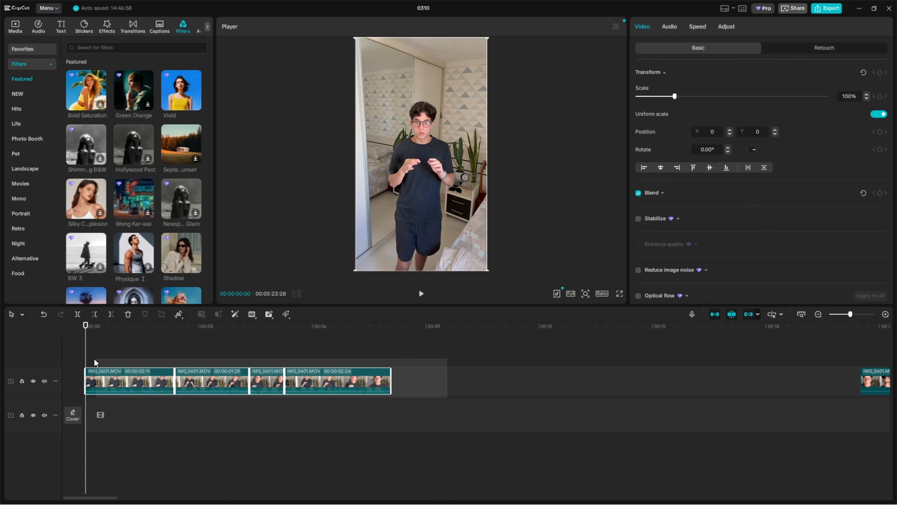
click(108, 369)
click(129, 326)
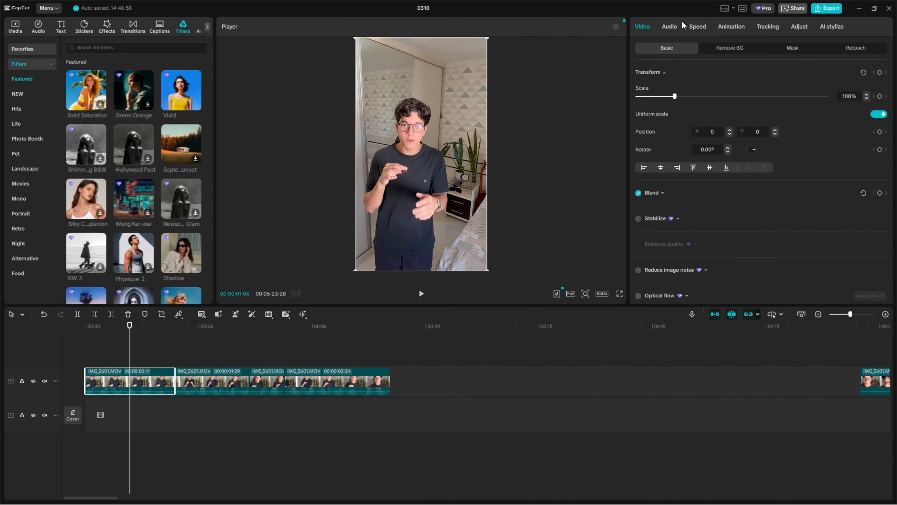
click(94, 327)
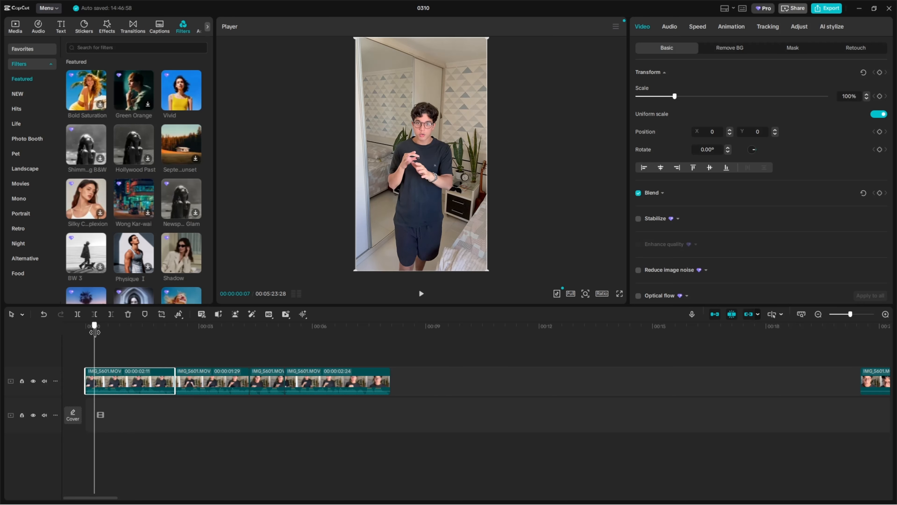
- Look through the first clip's audio, speed, animation and video settings, ending on its audio settings
click(669, 27)
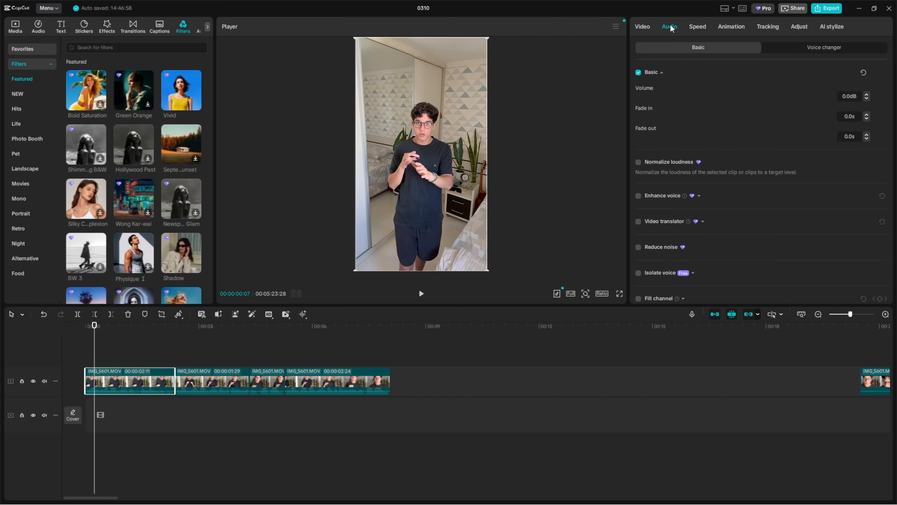
click(698, 29)
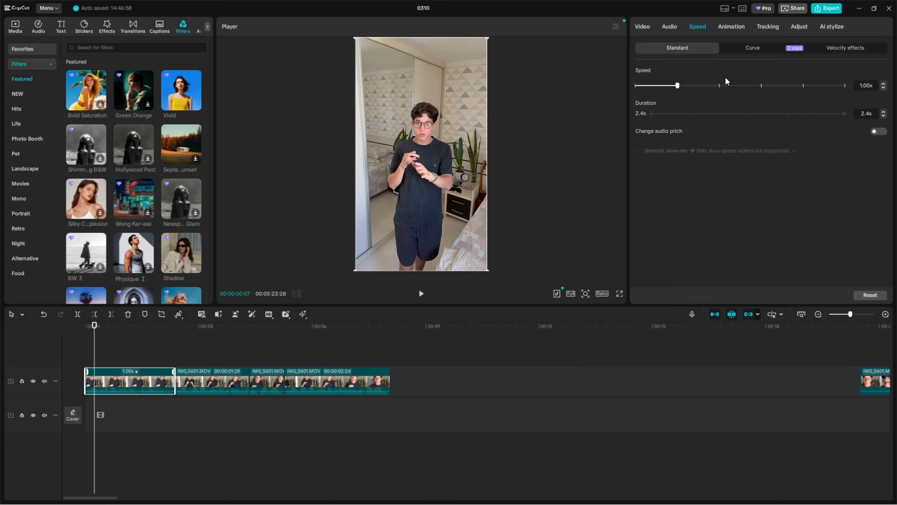
click(728, 27)
click(698, 28)
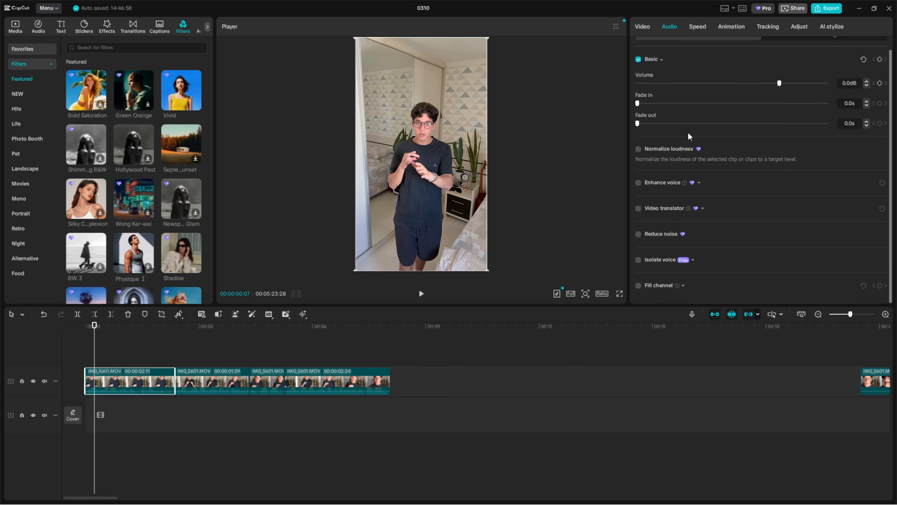
click(648, 30)
scroll(660, 104, down, 3)
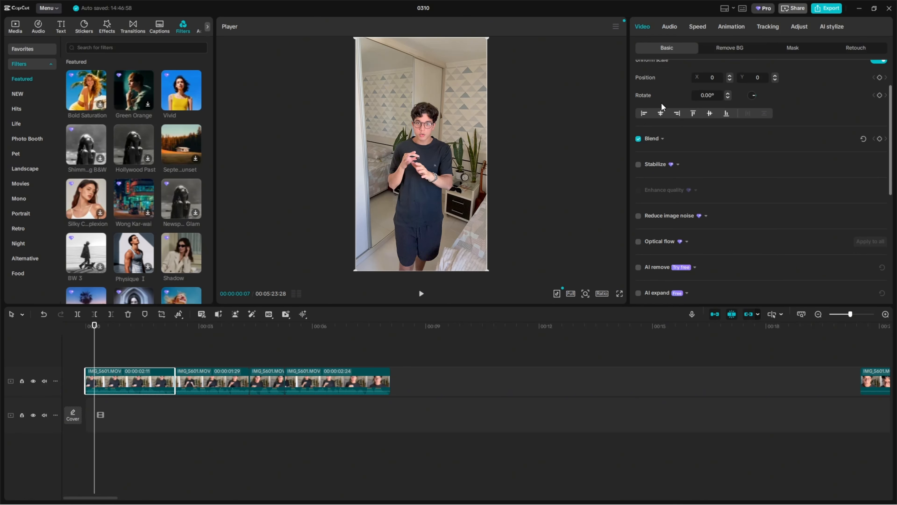
scroll(664, 102, up, 3)
scroll(666, 101, down, 5)
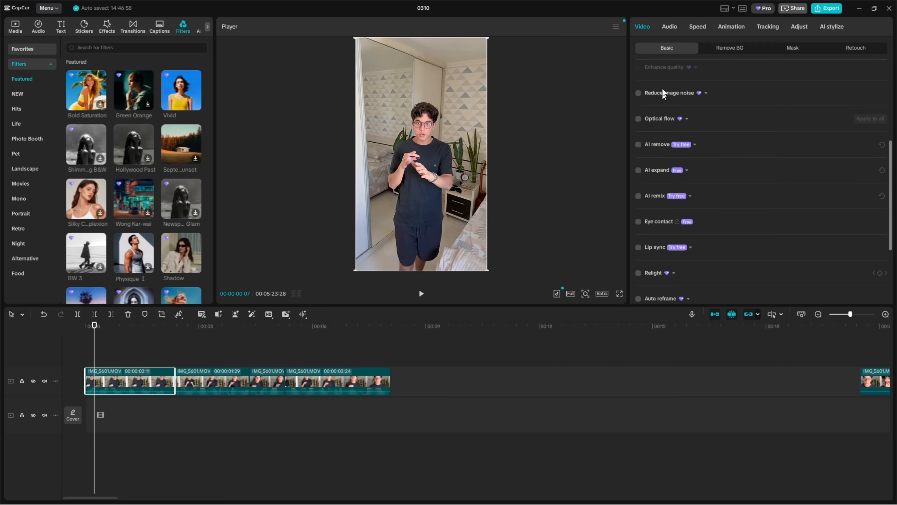
scroll(665, 99, up, 3)
click(669, 27)
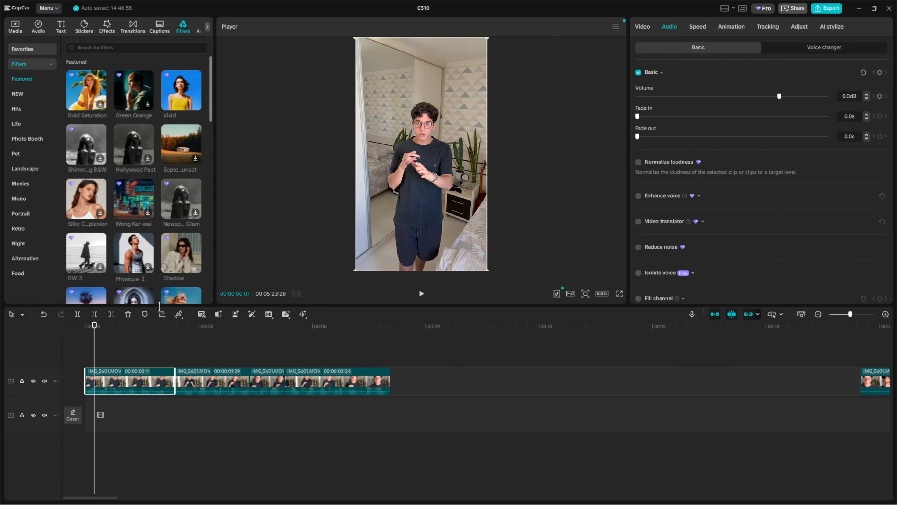
- Select the four opening clips together and enable Normalize loudness for their audio
drag(416, 390, 103, 371)
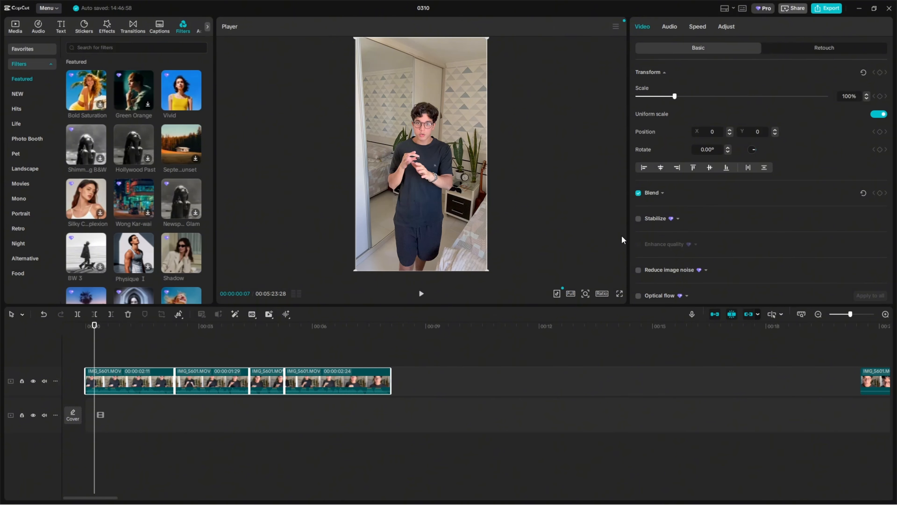
scroll(697, 166, down, 3)
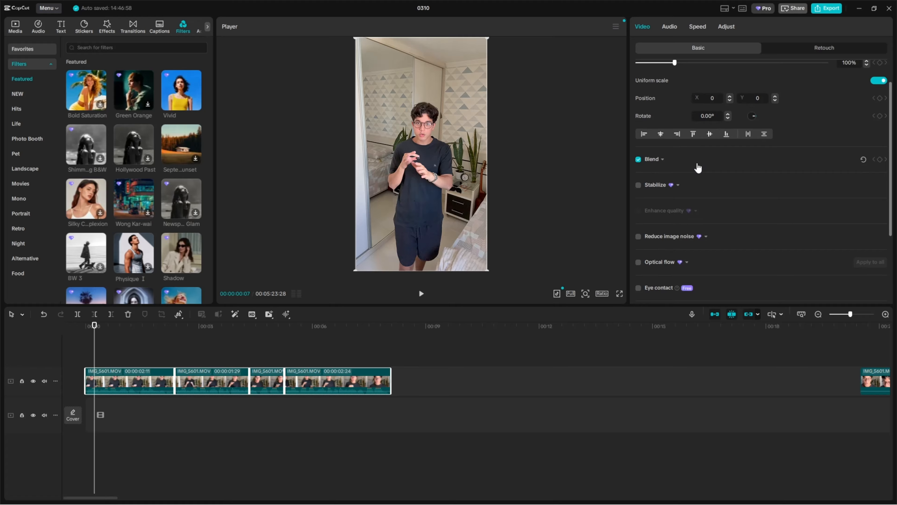
scroll(642, 172, down, 3)
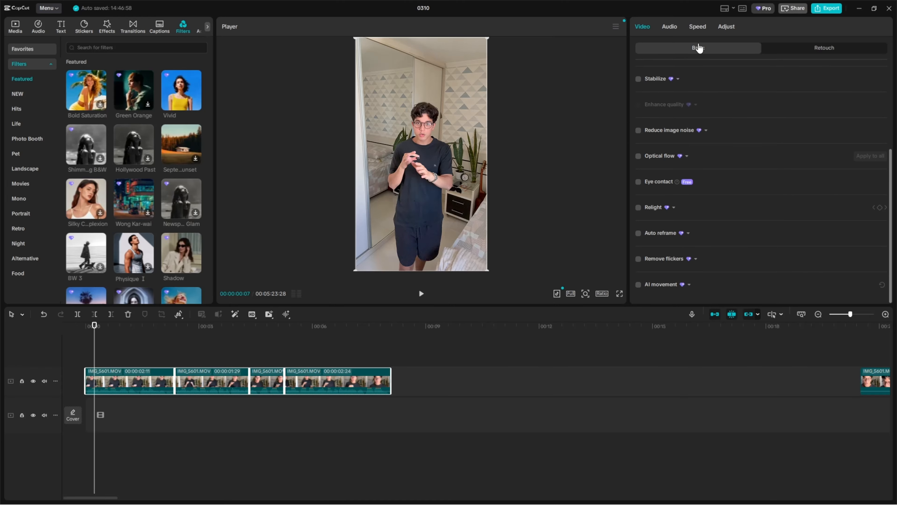
click(671, 26)
scroll(635, 131, down, 1)
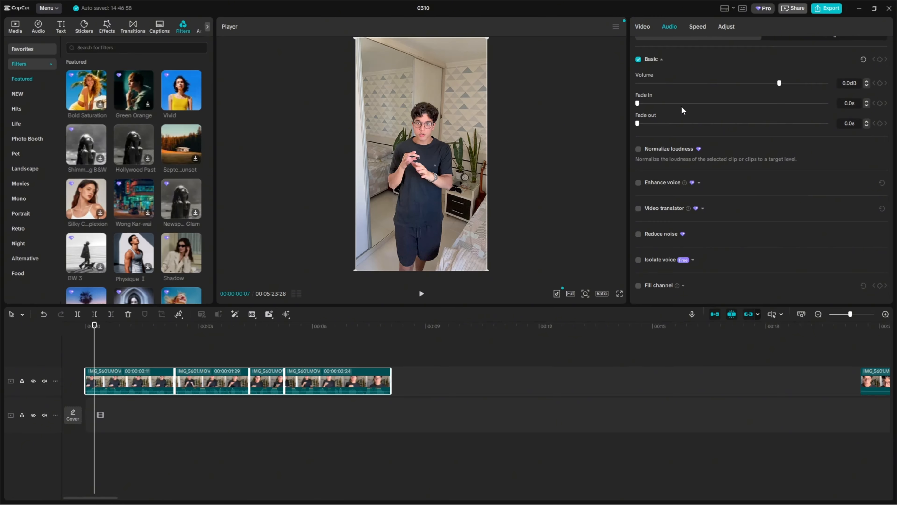
click(638, 150)
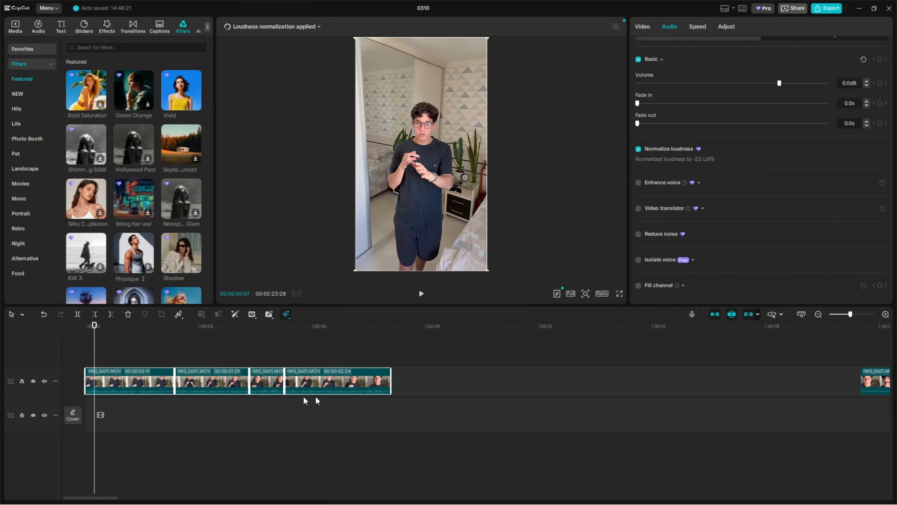
- Switch Normalize loudness off and back on for the four clips, comparing their waveforms up close near 00:00:04:21
drag(94, 340, 230, 340)
click(858, 315)
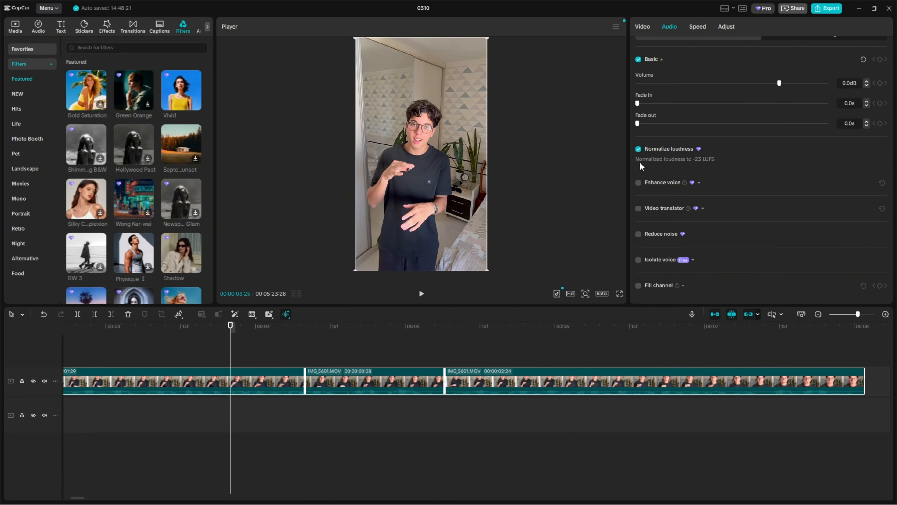
click(638, 149)
drag(374, 327, 405, 327)
click(861, 314)
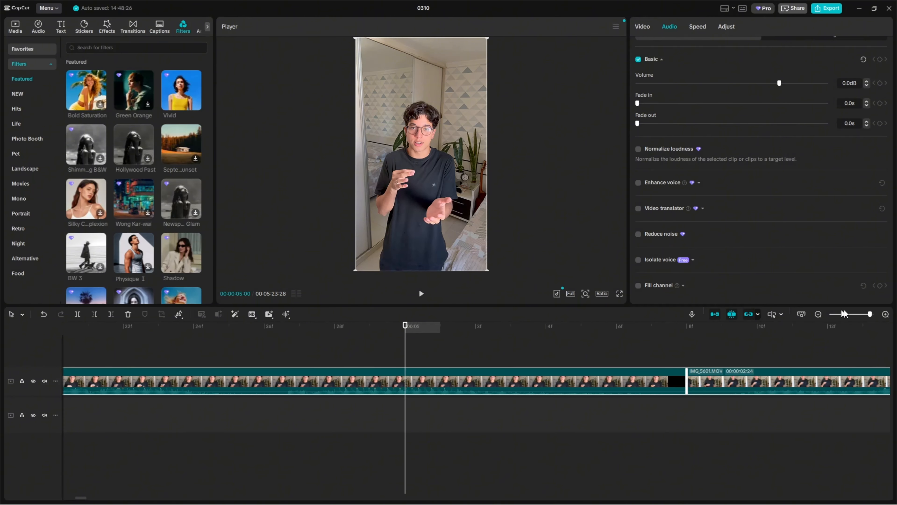
drag(861, 314, 859, 314)
click(398, 329)
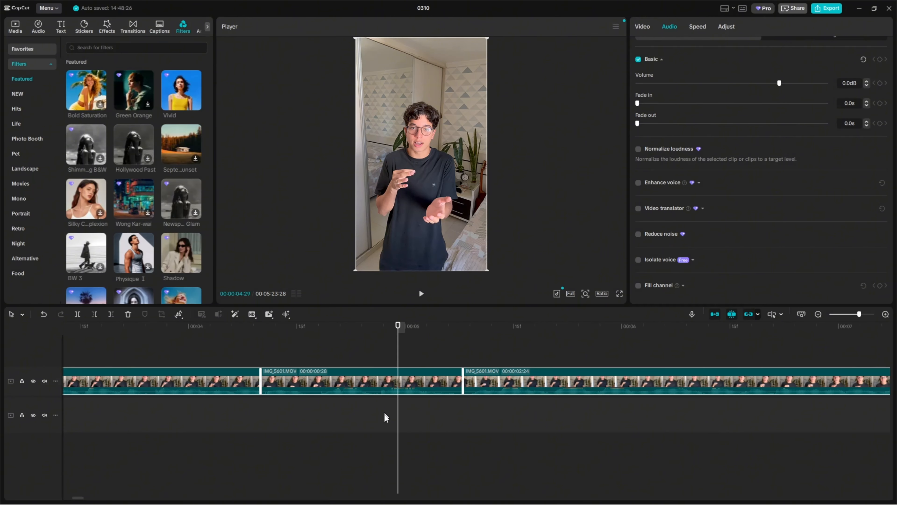
drag(398, 326, 340, 327)
click(638, 149)
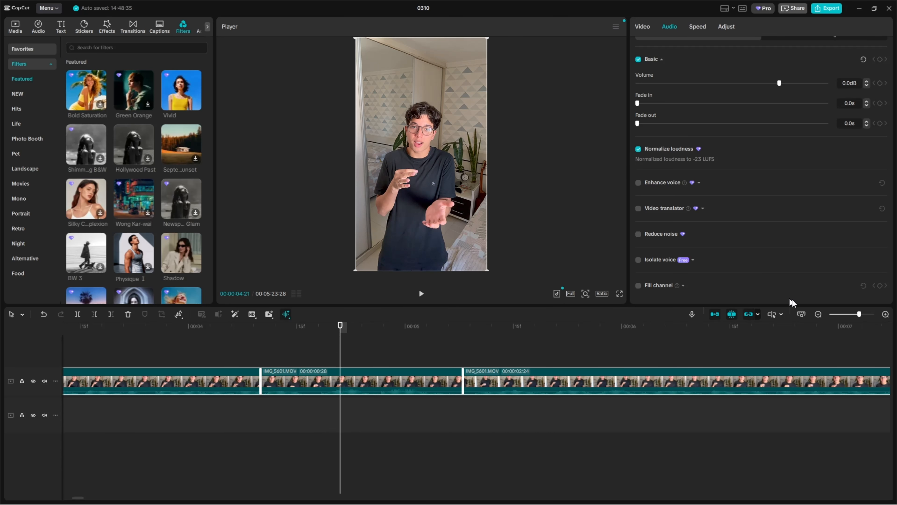
- Play the opening clips briefly from the timeline start to hear the loudness, and return the playhead to 00:00:00:00
click(853, 314)
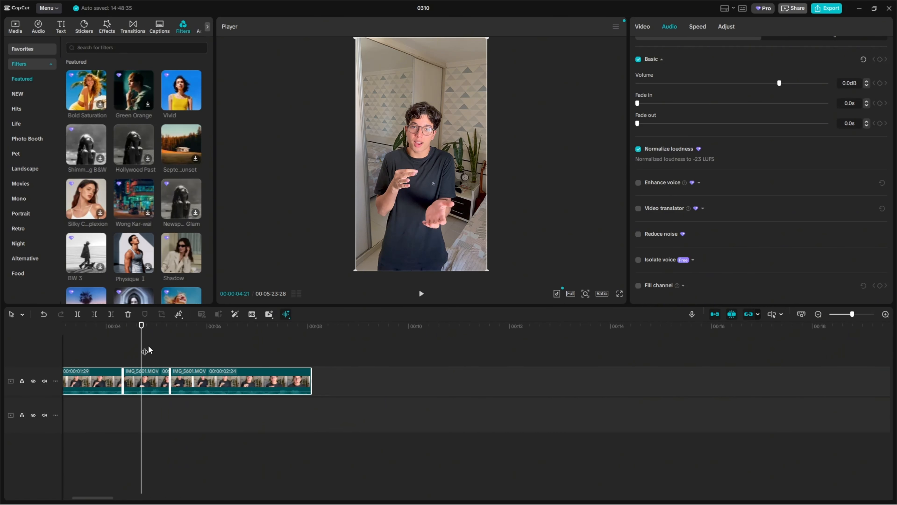
drag(156, 336, 31, 339)
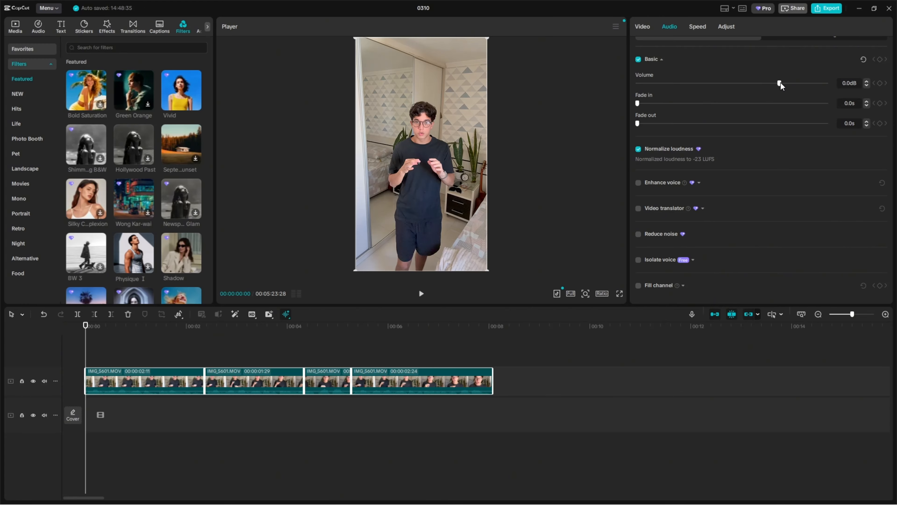
key(space)
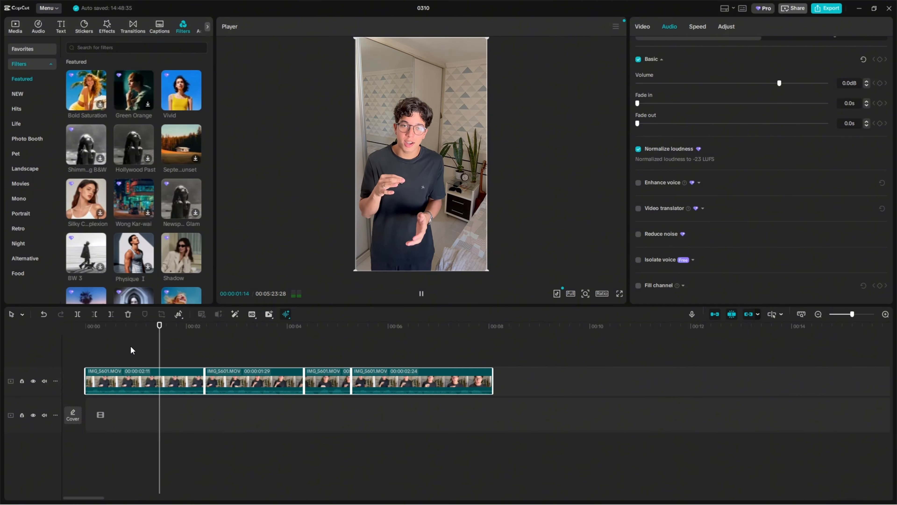
key(space)
click(87, 326)
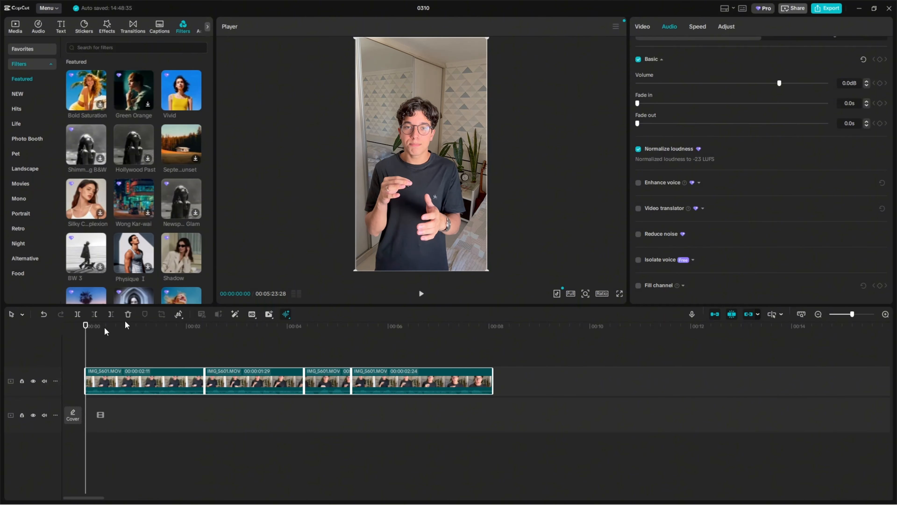
- Boost the volume of the four selected clips, trying 5.6 dB and 20.0 dB before settling on 5.4 dB
mouse_move(785, 83)
mouse_down()
mouse_move(800, 85)
mouse_move(792, 91)
mouse_up()
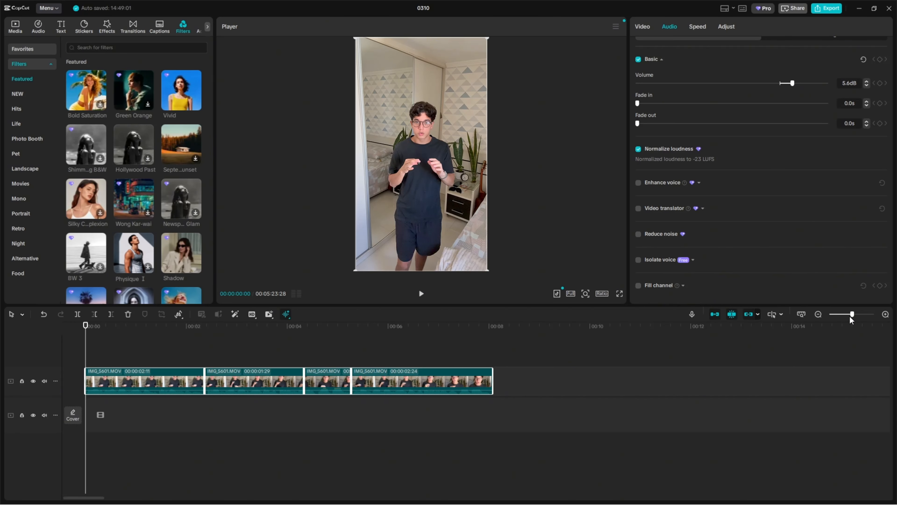
drag(852, 314, 859, 313)
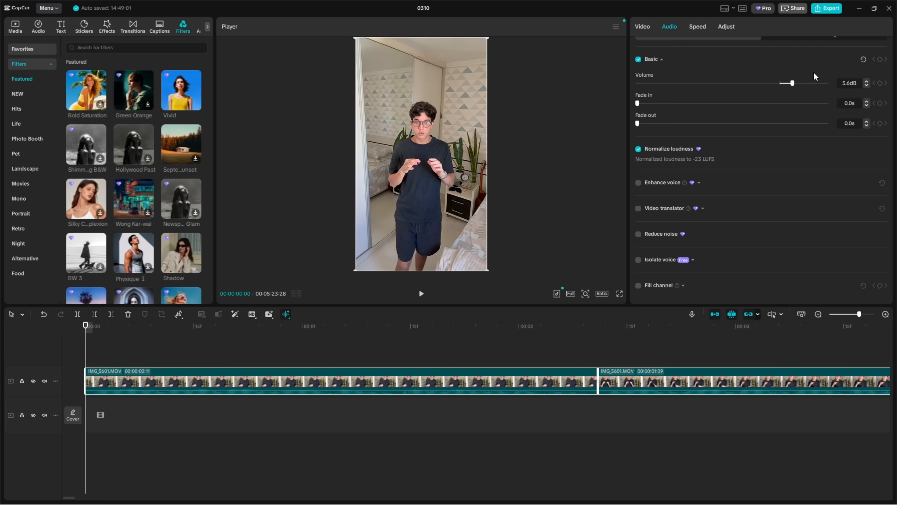
drag(791, 84, 840, 77)
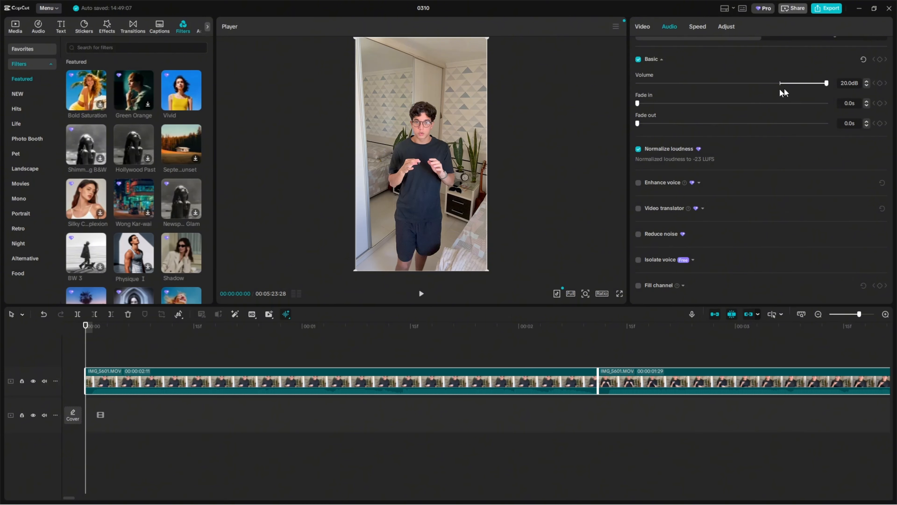
drag(826, 82, 791, 86)
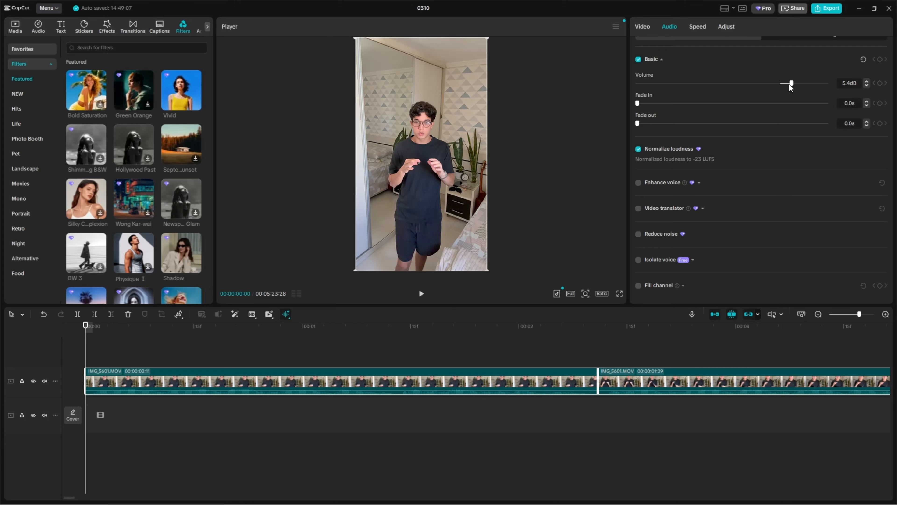
- Enable Enhance voice for the four selected clips and set its intensity to 25
drag(849, 314, 847, 313)
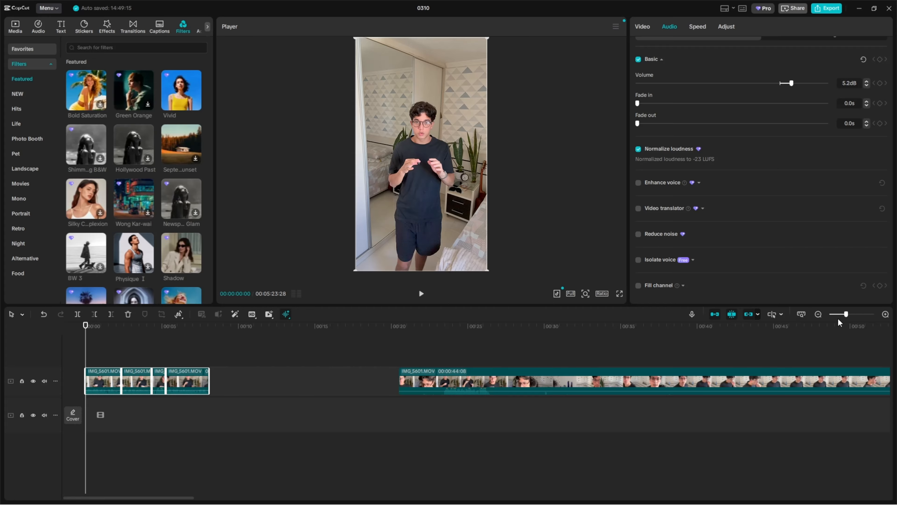
scroll(838, 319, down, 1)
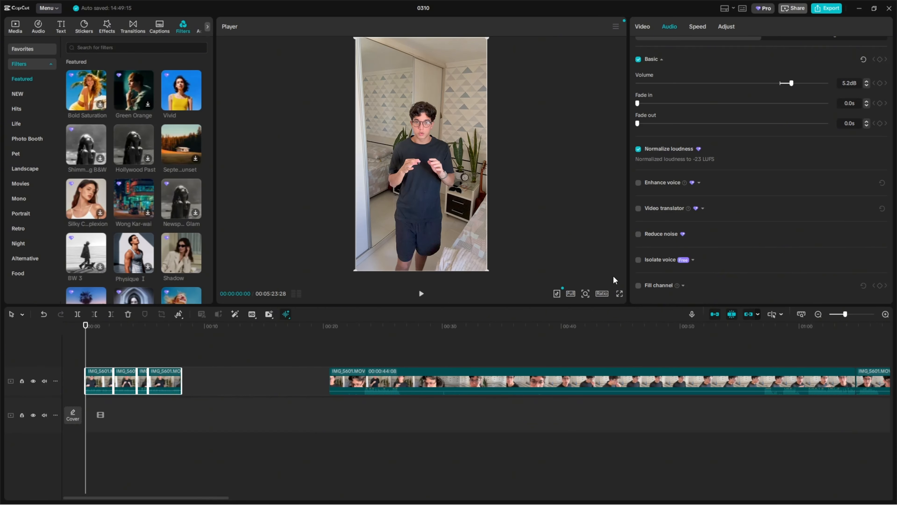
drag(845, 313, 852, 314)
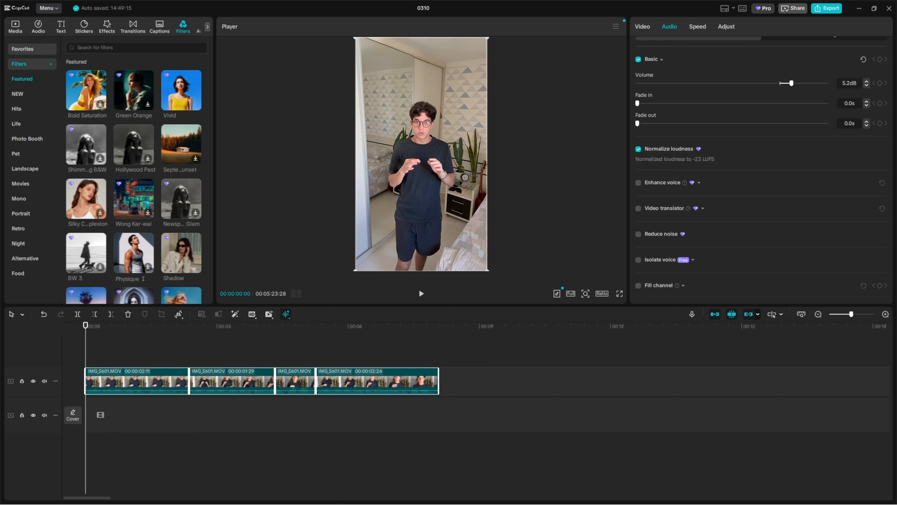
key(super)
key(super)
drag(851, 313, 855, 315)
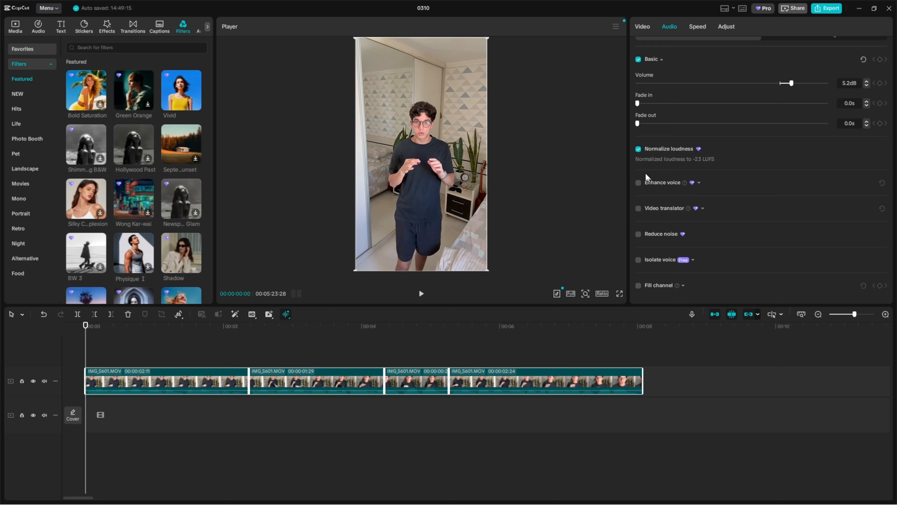
click(638, 183)
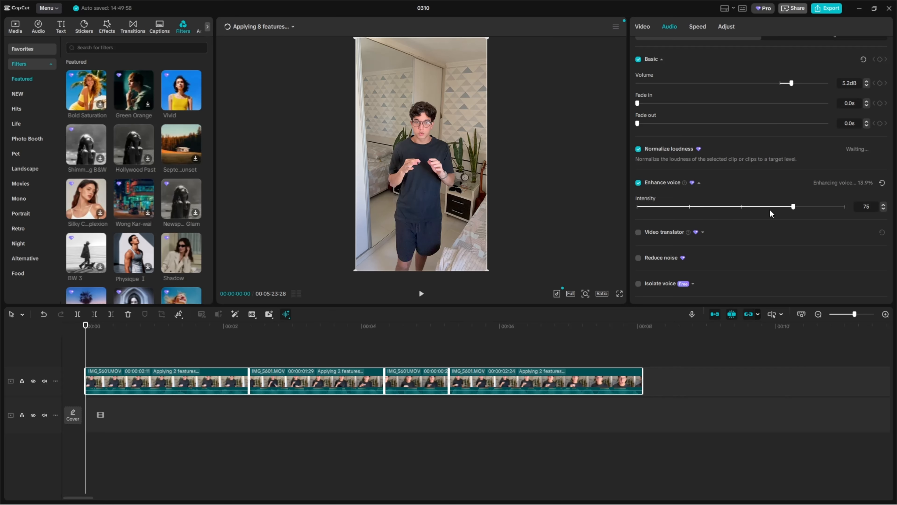
drag(781, 208, 689, 208)
- Launch FL Studio 21 and dismiss the update offer without downloading the newer version
key(super)
text(fl)
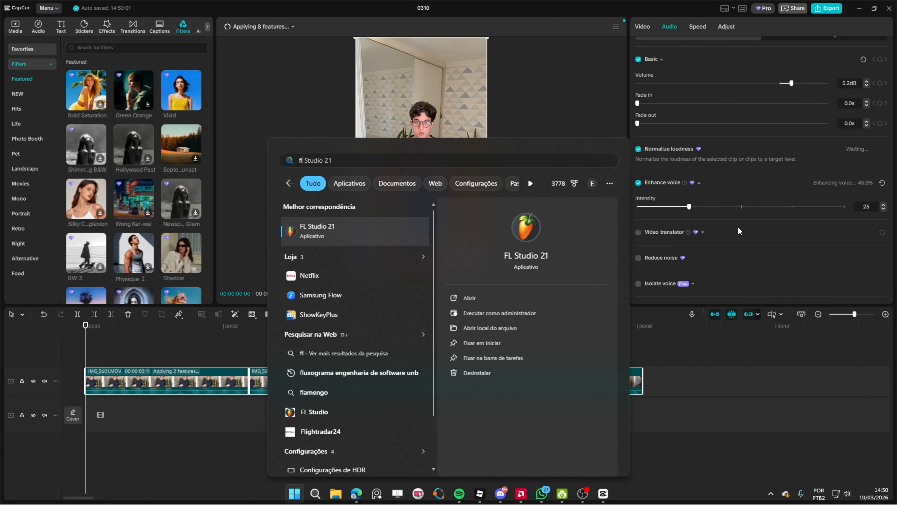
key(Return)
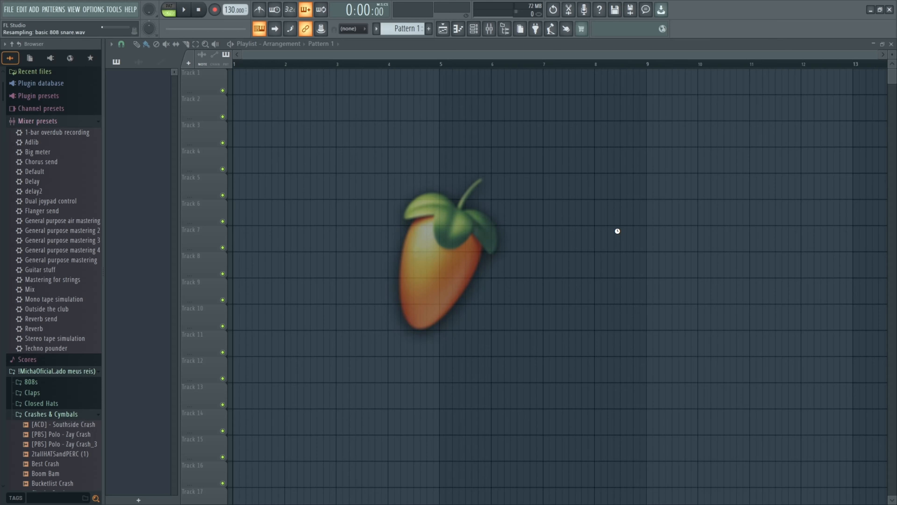
key(super)
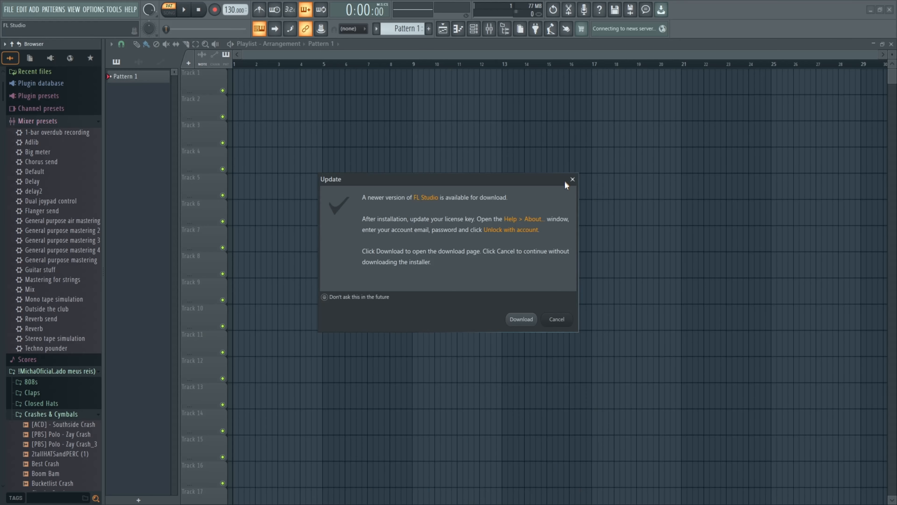
click(572, 180)
key(super)
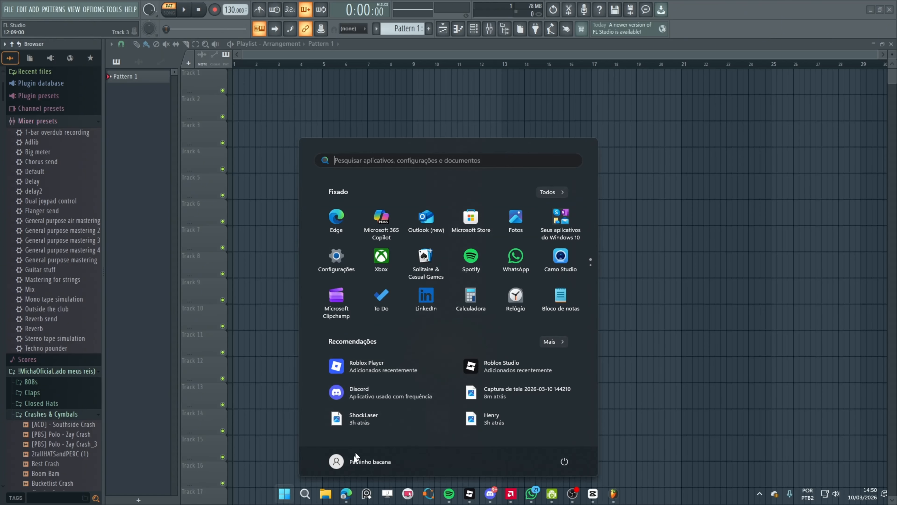
key(super)
- Open the AudioVideos.flp project with the AudioEntrevista recording in FL Studio
click(14, 12)
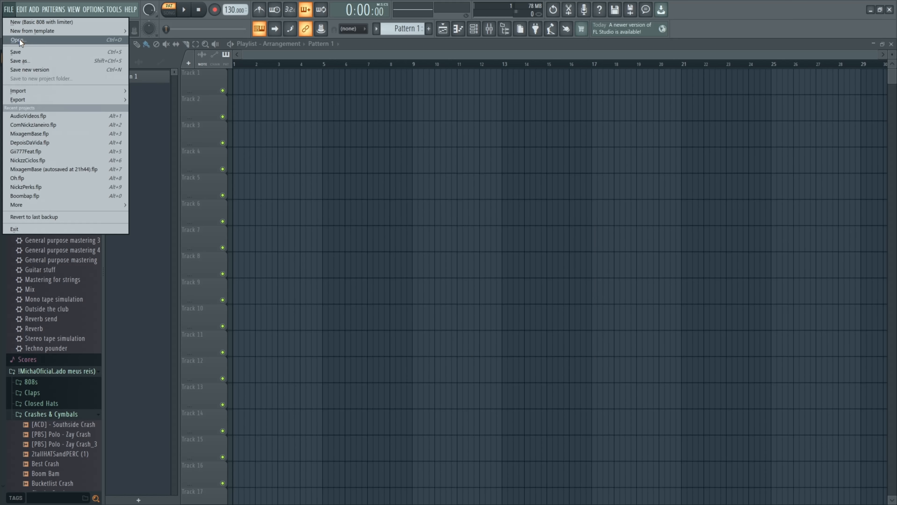
click(20, 39)
double_click(146, 88)
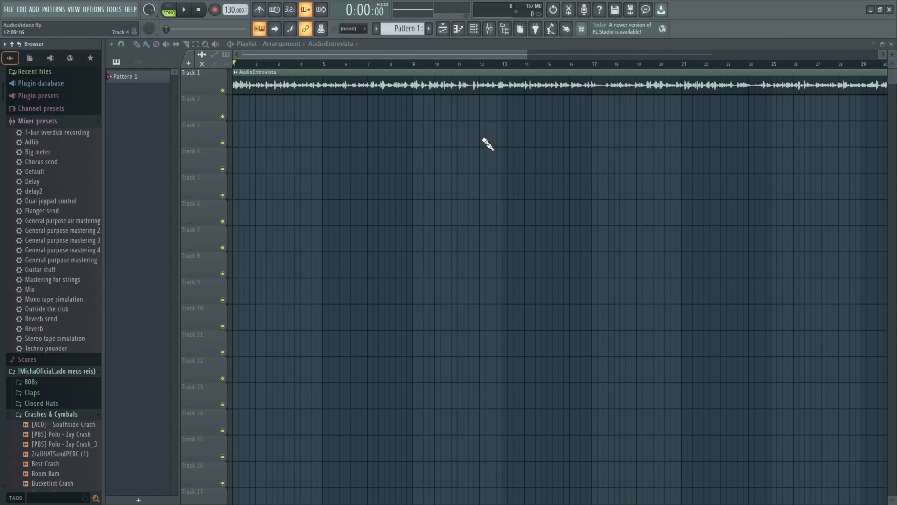
- Inspect the Fruity parametric EQ 2, NS1 Stereo and Fruity Limiter settings on the mixer's Master track
click(489, 28)
click(186, 63)
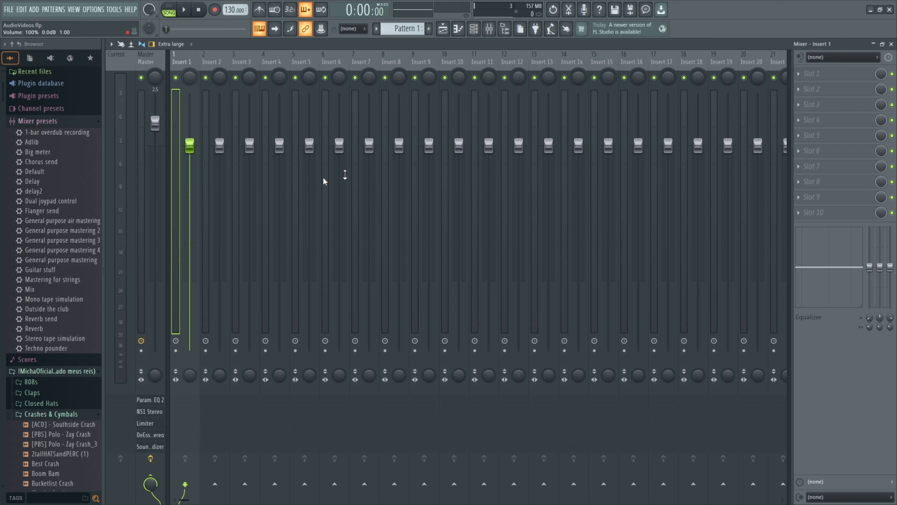
click(145, 73)
click(839, 79)
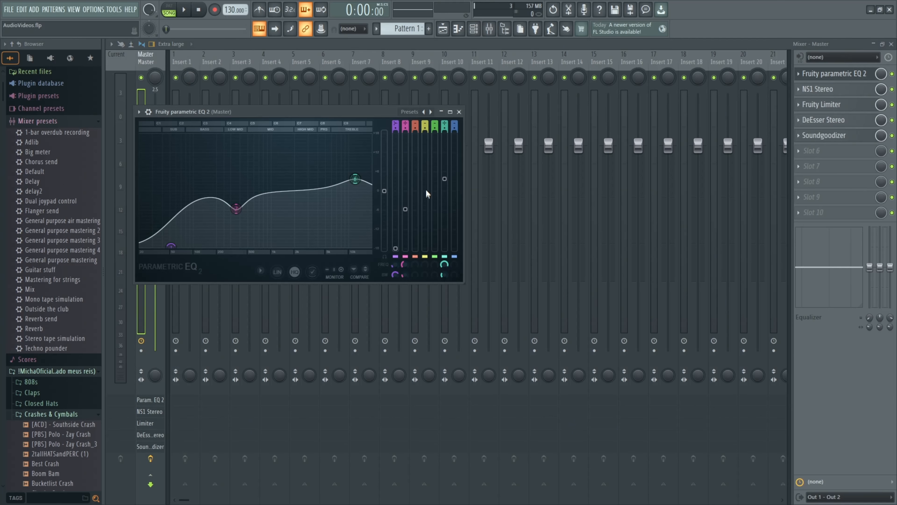
drag(344, 111, 497, 111)
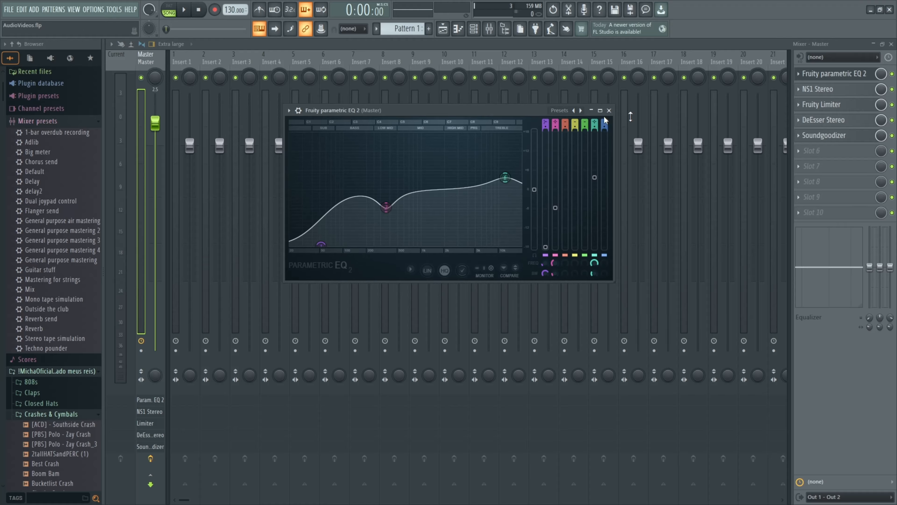
click(845, 89)
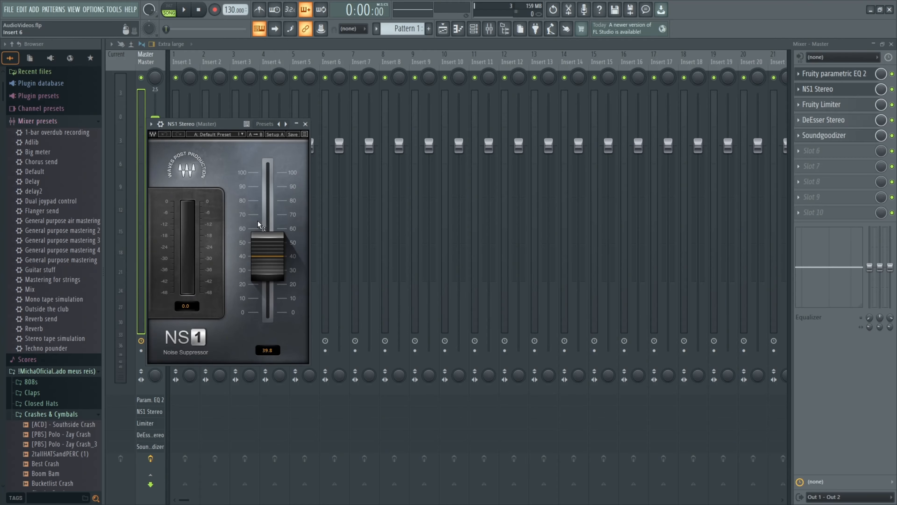
click(819, 106)
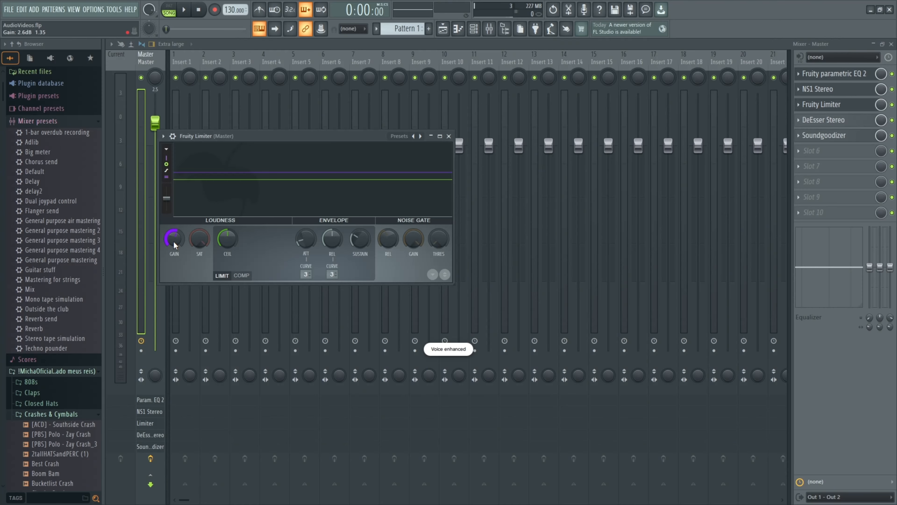
click(449, 136)
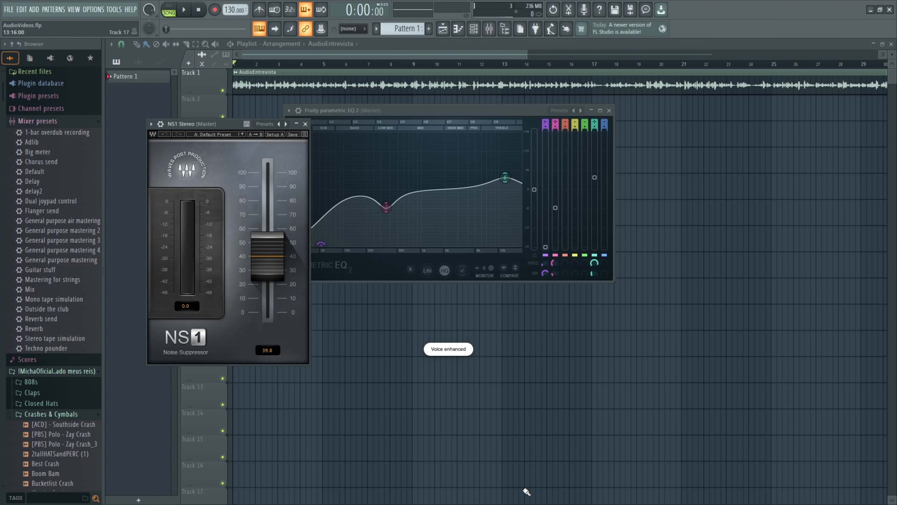
- Switch back to CapCut and scrub the opening clip, returning the playhead to 00:00:00:00
key(super)
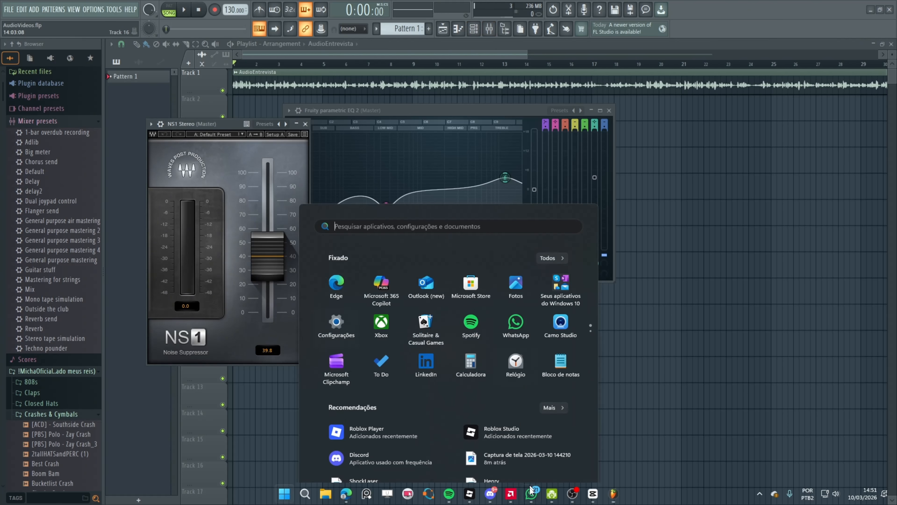
click(592, 496)
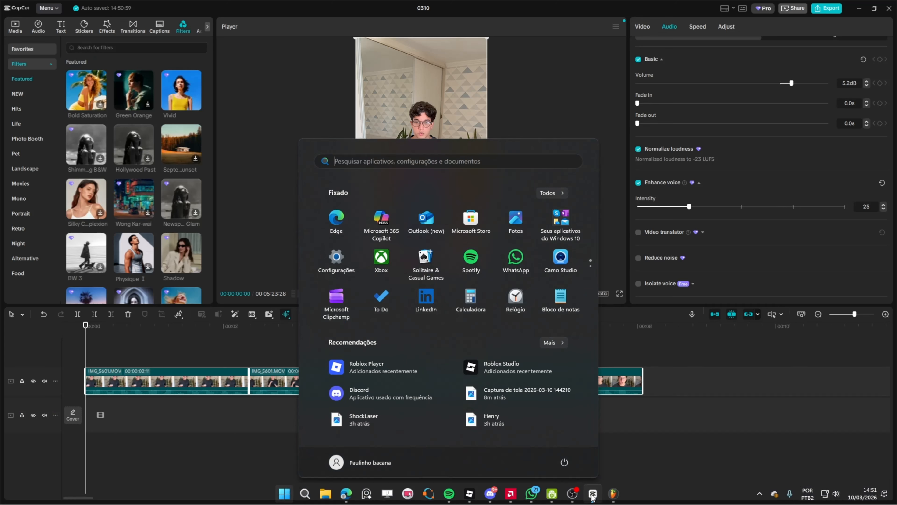
click(183, 329)
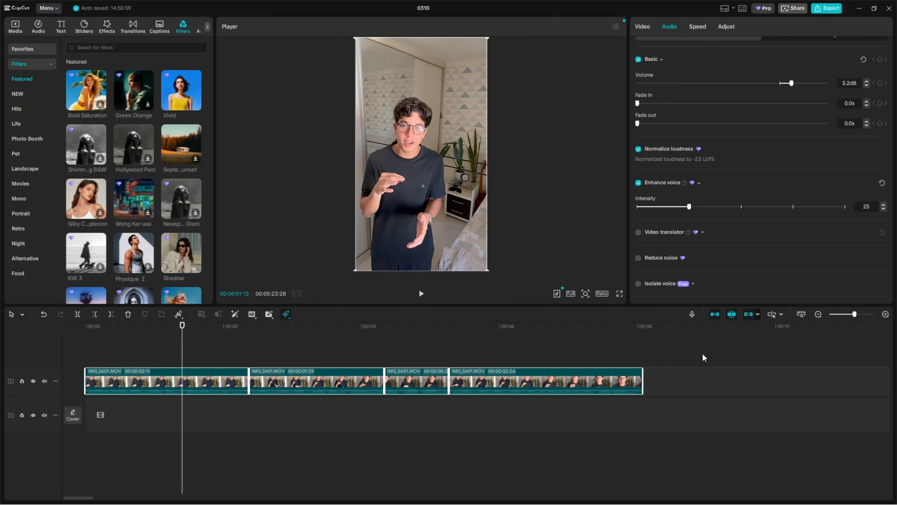
drag(197, 333, 84, 332)
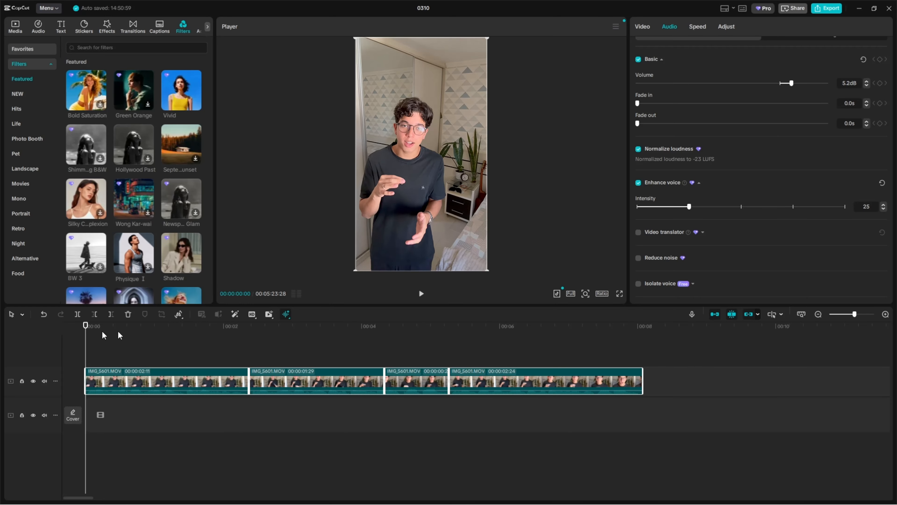
- Switch to FL Studio and close the NS1 Stereo and Fruity parametric EQ 2 windows
key(super)
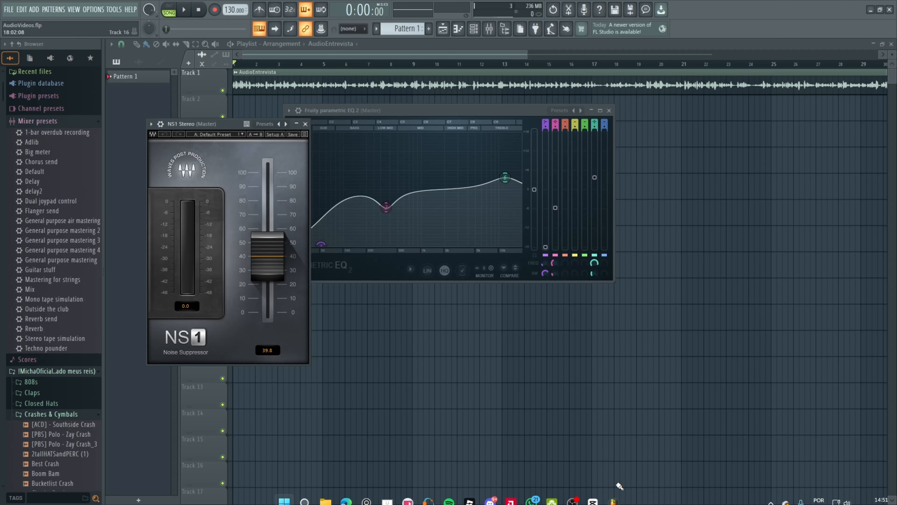
click(613, 494)
click(305, 124)
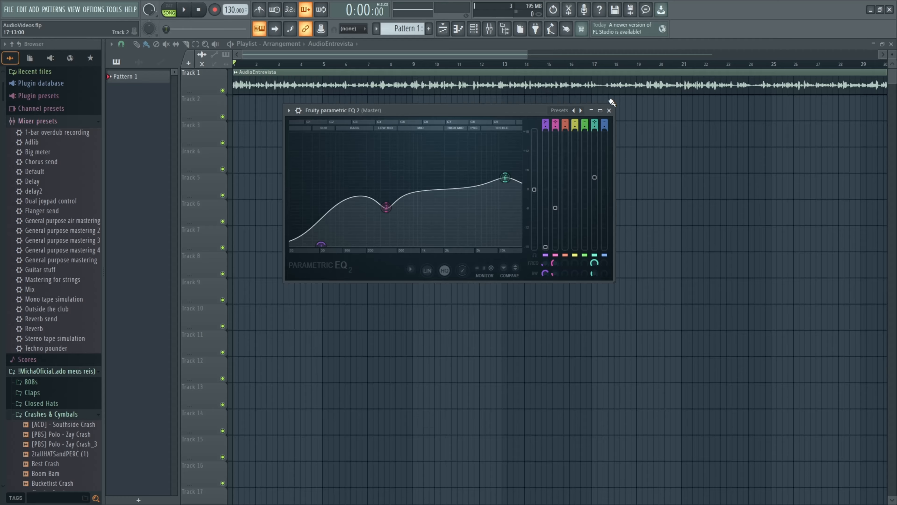
click(608, 110)
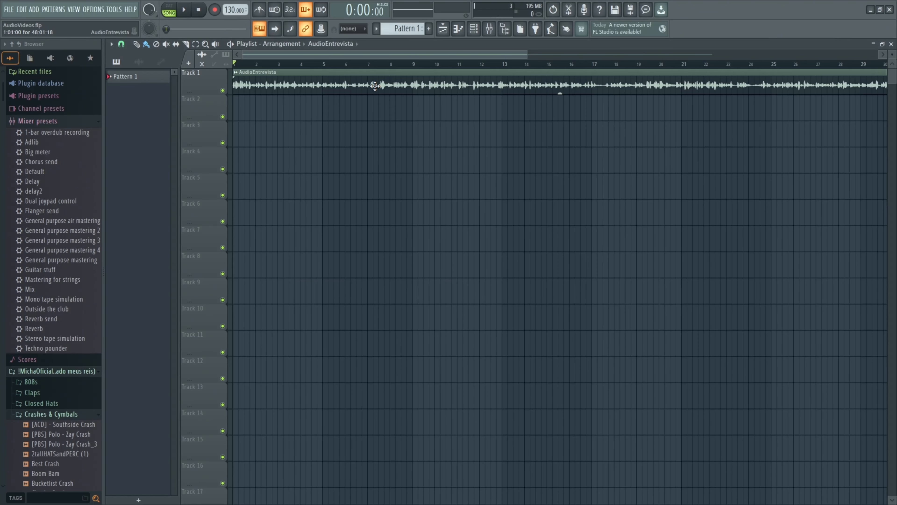
- Return to CapCut and play the voice-enhanced opening clip from 00:00:00:13
key(super)
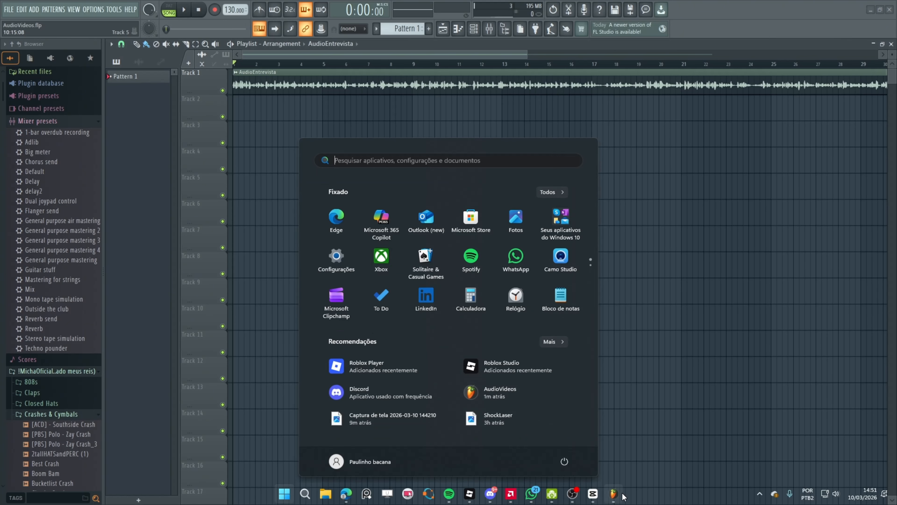
key(super)
key(super)
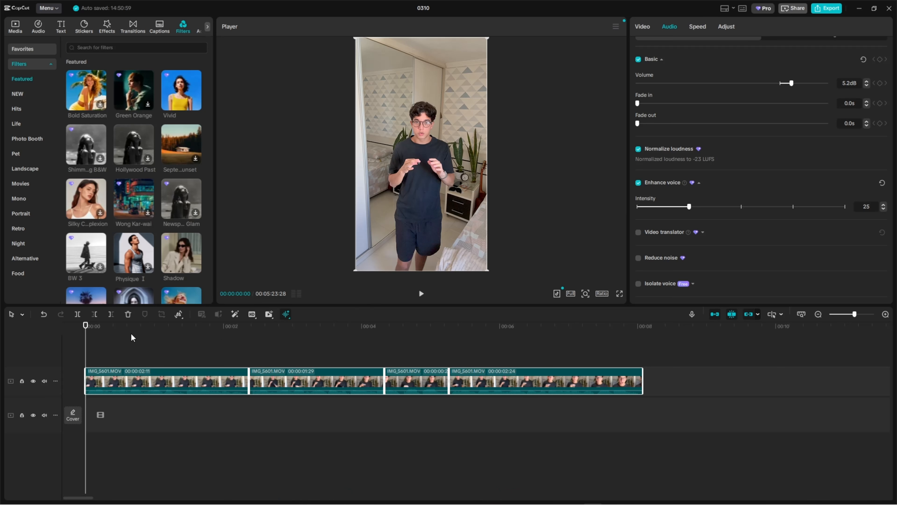
click(109, 328)
drag(109, 329, 116, 329)
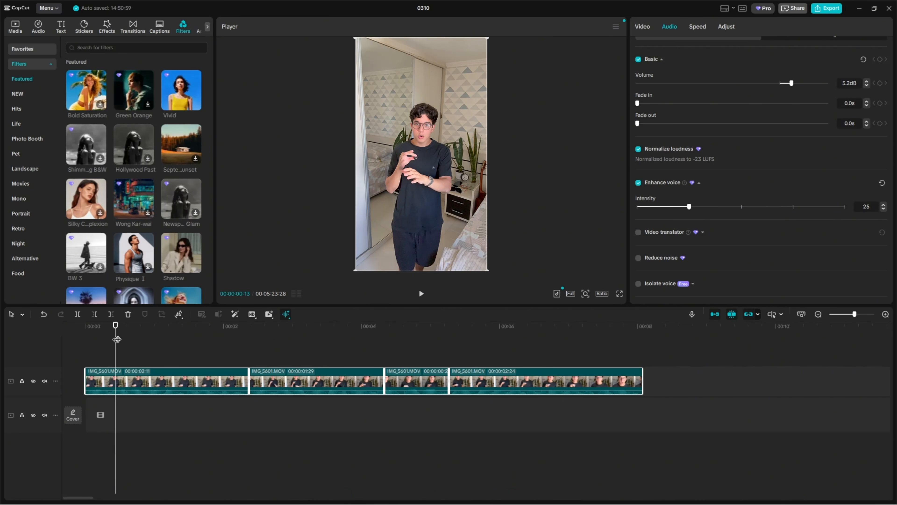
key(space)
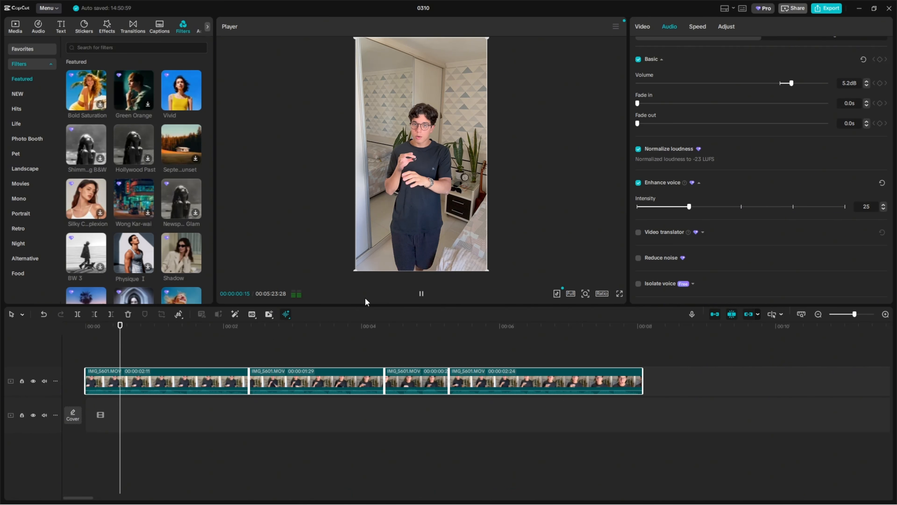
- Turn off Enhance voice for the four clips and play the second clip from 00:00:02:24 to hear the unenhanced sound
click(640, 183)
click(320, 330)
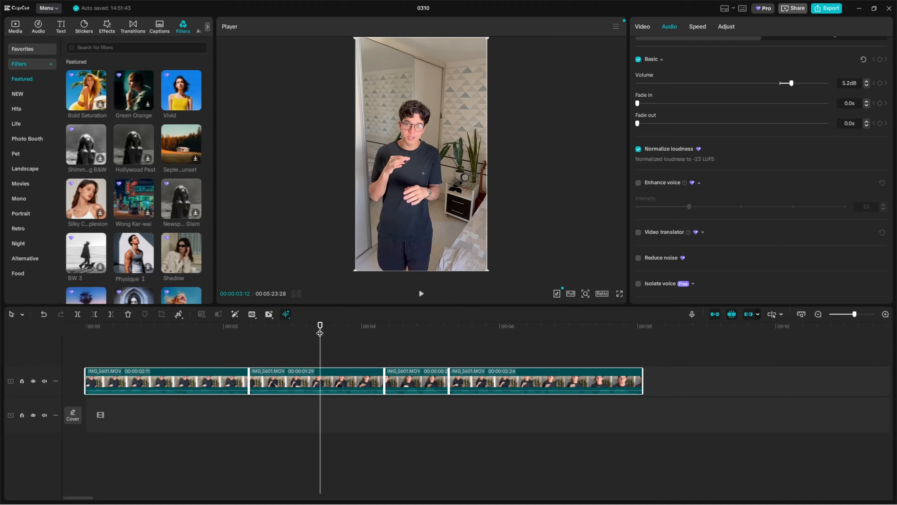
key(space)
click(279, 331)
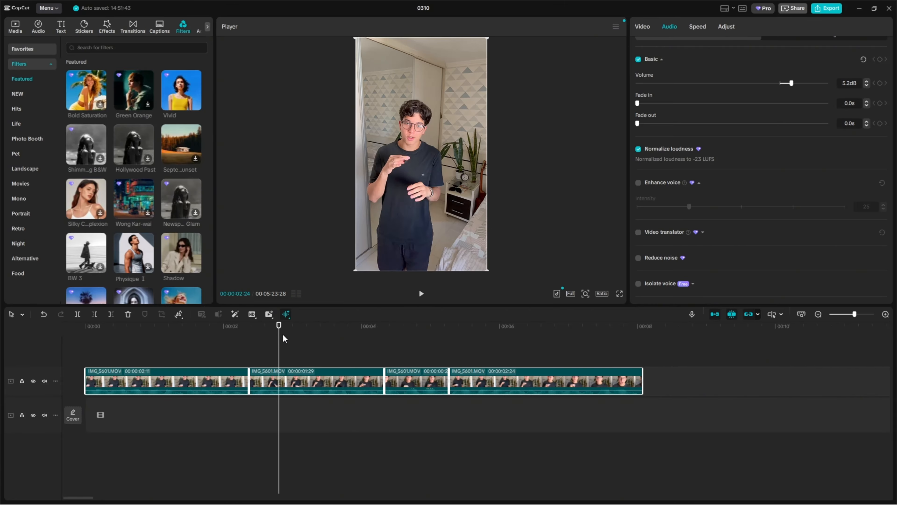
key(space)
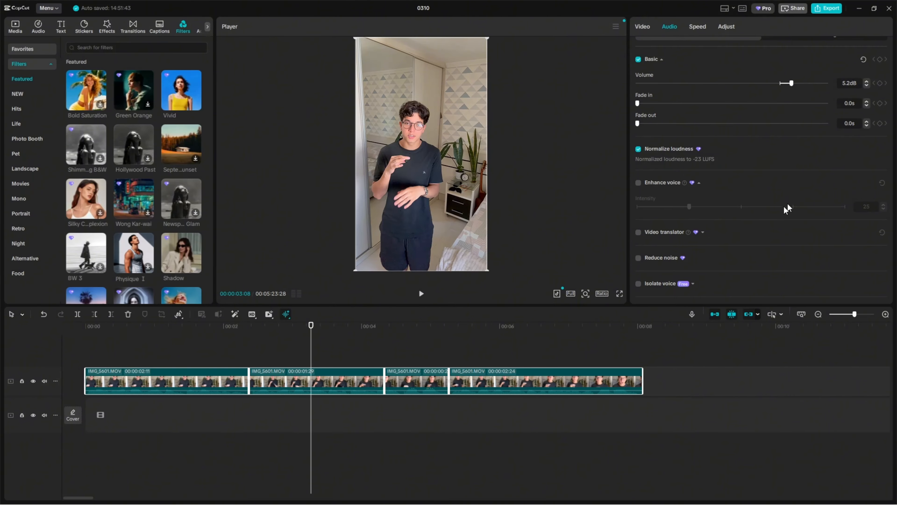
- Switch to FL Studio and look over the Master track's effect chain in the mixer and the AudioEntrevista clip in the playlist
key(super)
key(super)
key(super)
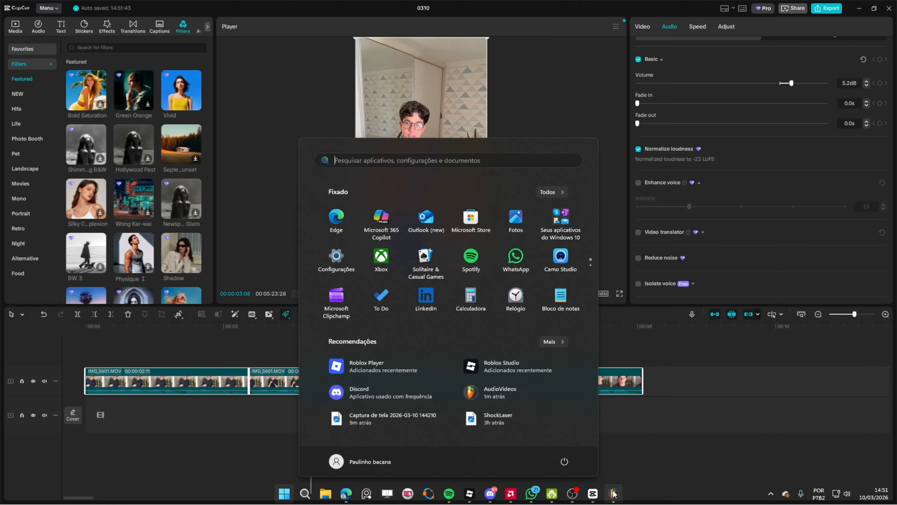
click(613, 493)
click(490, 29)
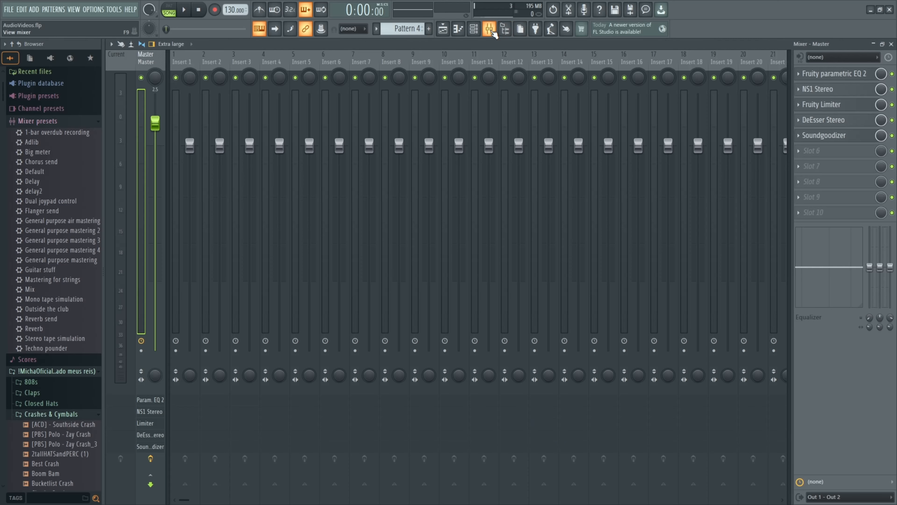
click(490, 30)
click(490, 30)
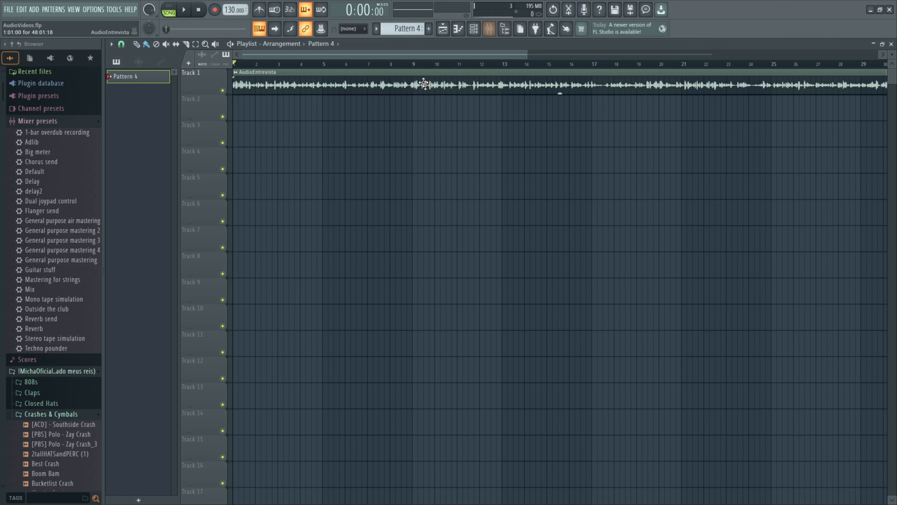
click(489, 29)
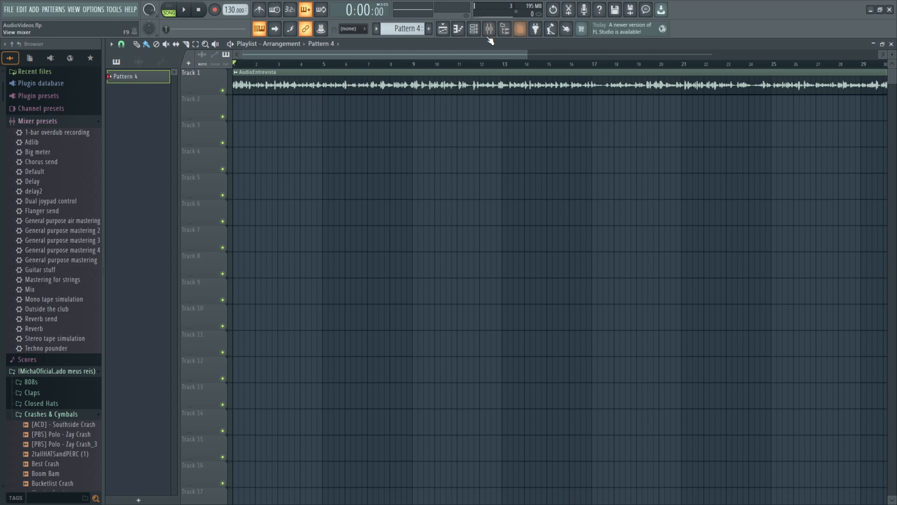
- Bypass all five effects on the Master track and play AudioEntrevista from the start to hear the unprocessed voice
double_click(476, 78)
click(442, 162)
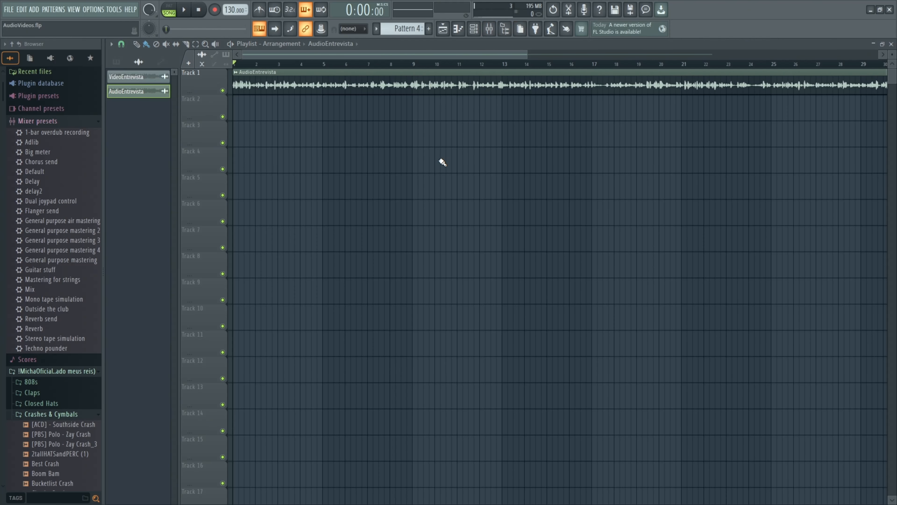
double_click(460, 80)
click(443, 163)
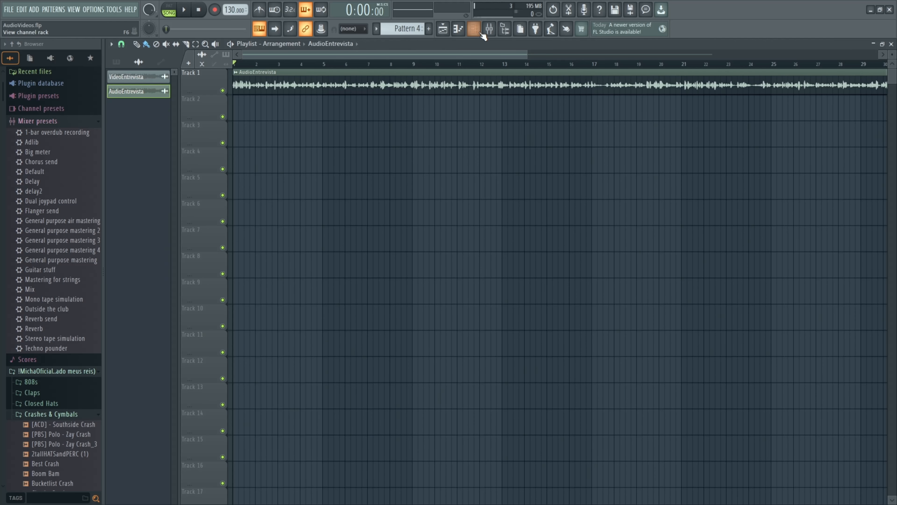
click(489, 29)
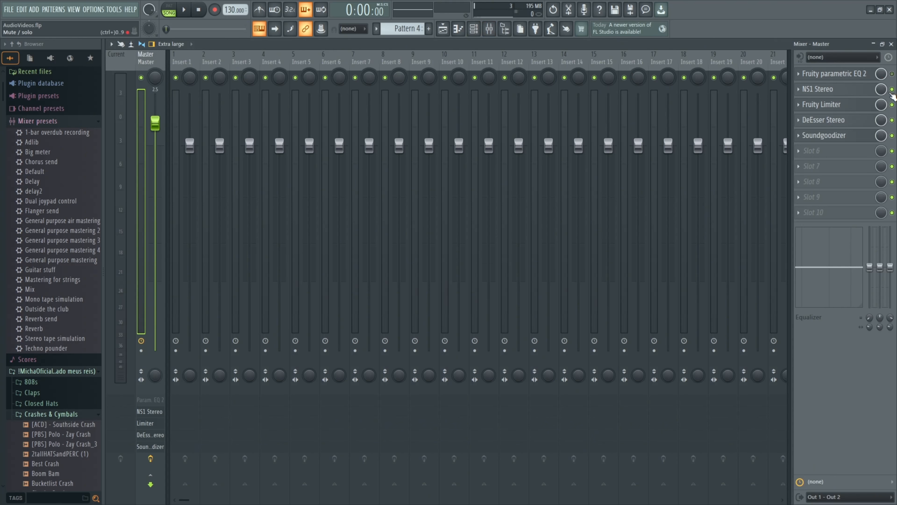
drag(892, 92, 892, 136)
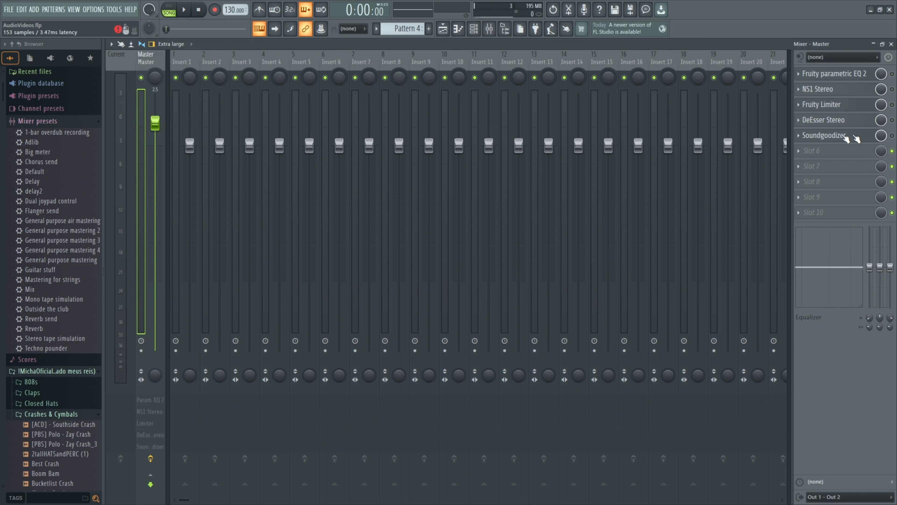
click(487, 34)
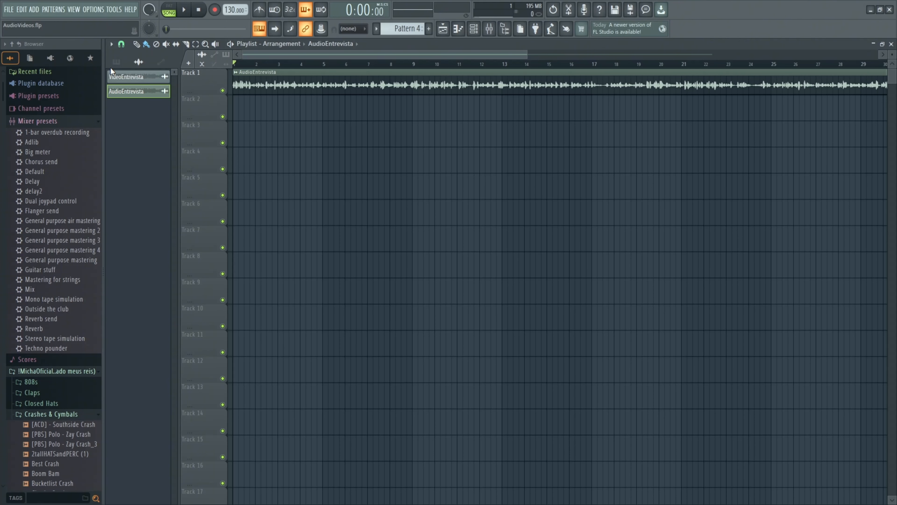
key(space)
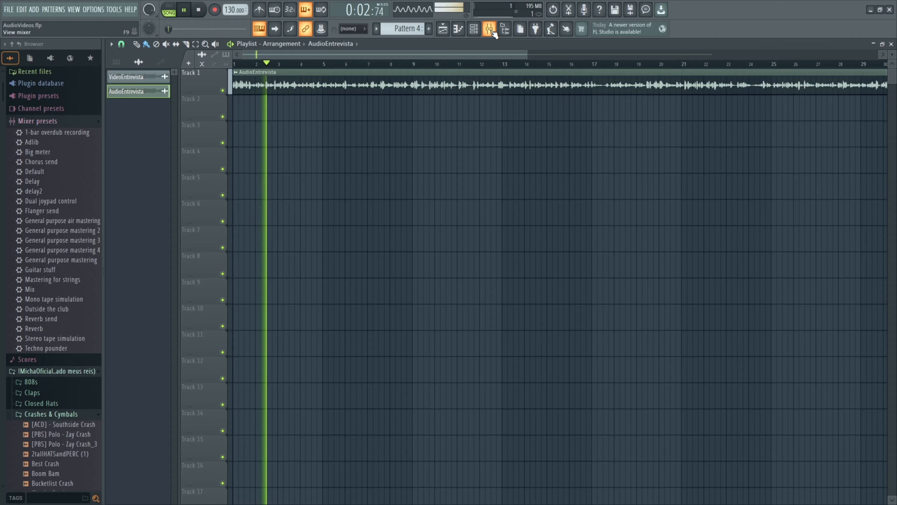
key(space)
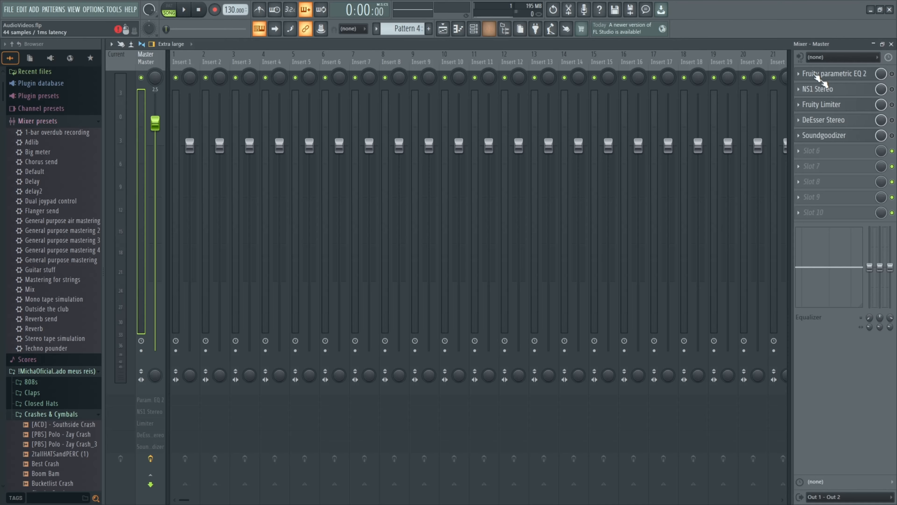
- Re-enable the five Master effects and play AudioEntrevista from the start to hear the processed voice
click(489, 28)
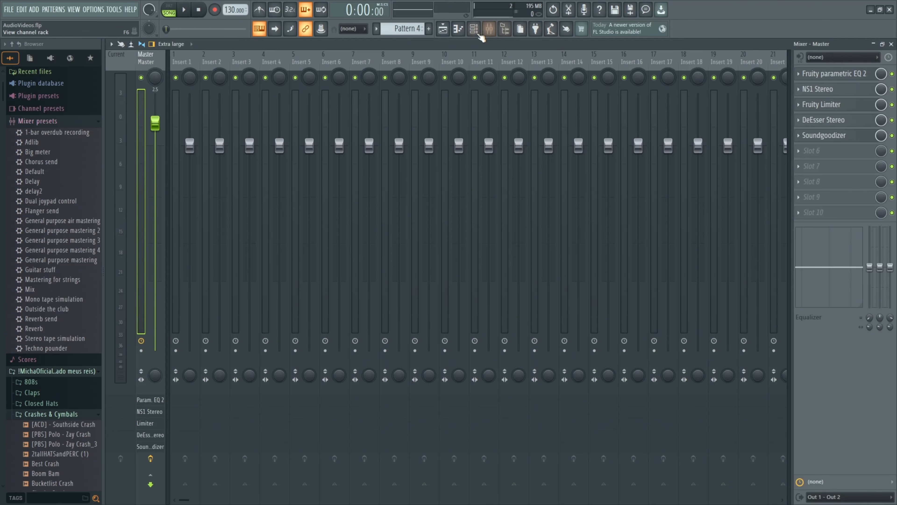
click(489, 29)
key(space)
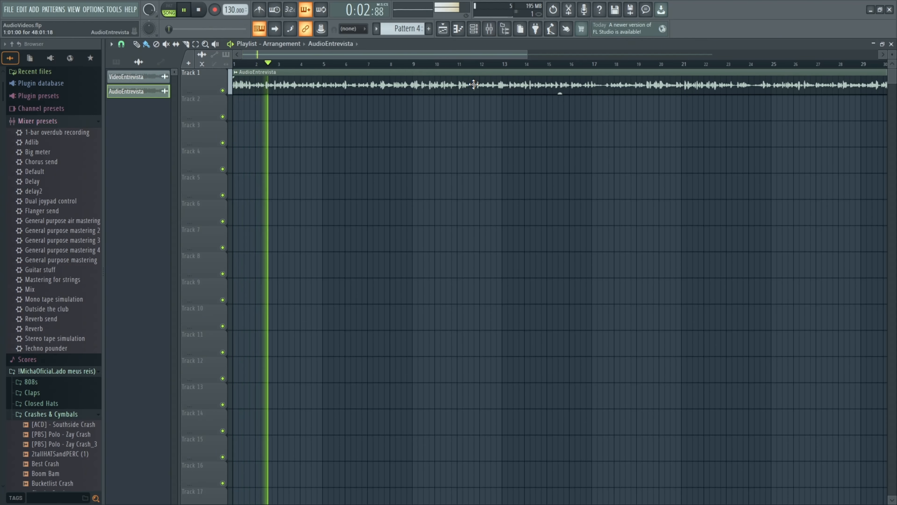
key(space)
click(493, 31)
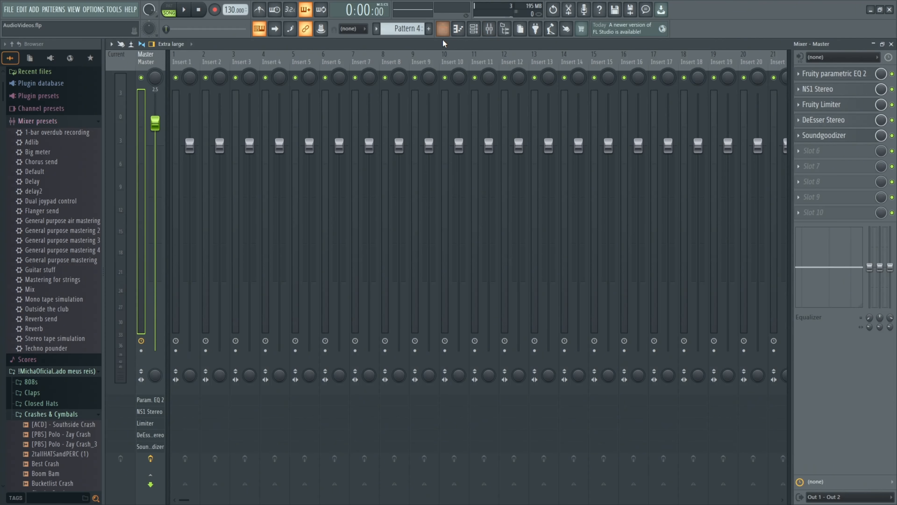
click(475, 31)
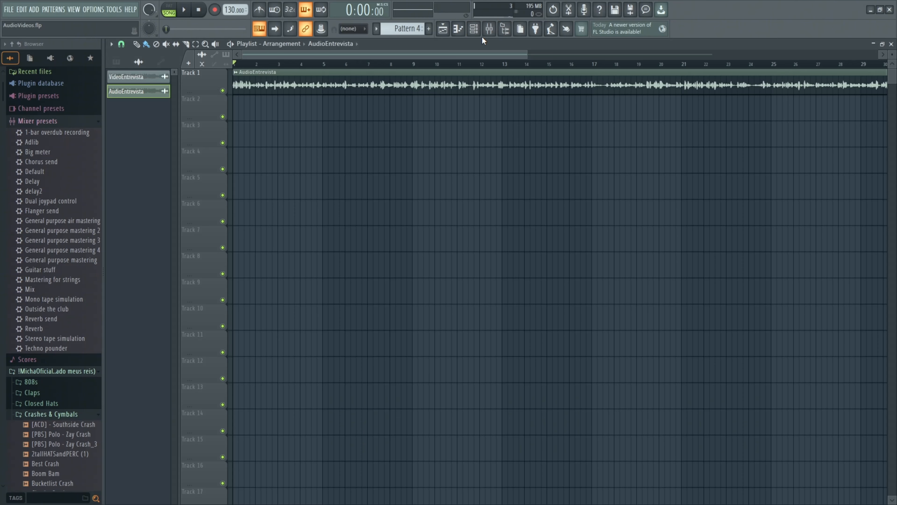
- Minimize FL Studio and return to the 0310 project in CapCut
click(870, 9)
click(318, 338)
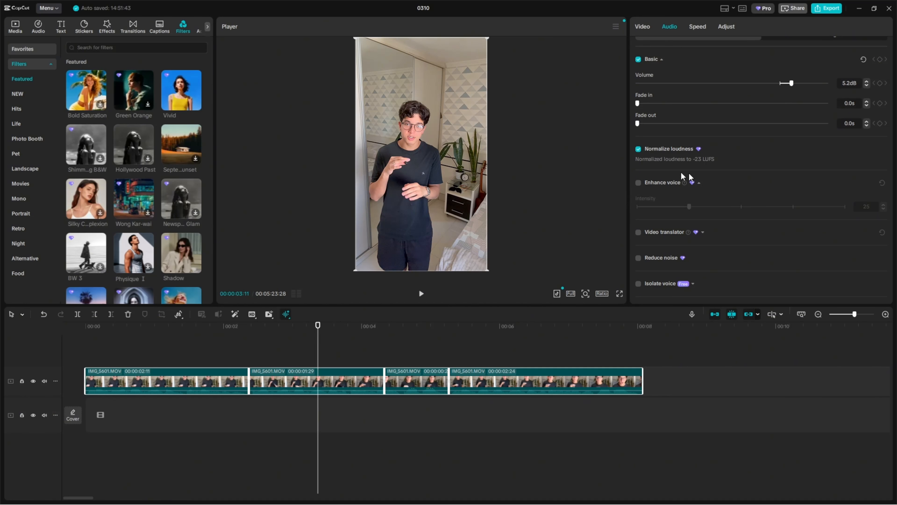
key(super)
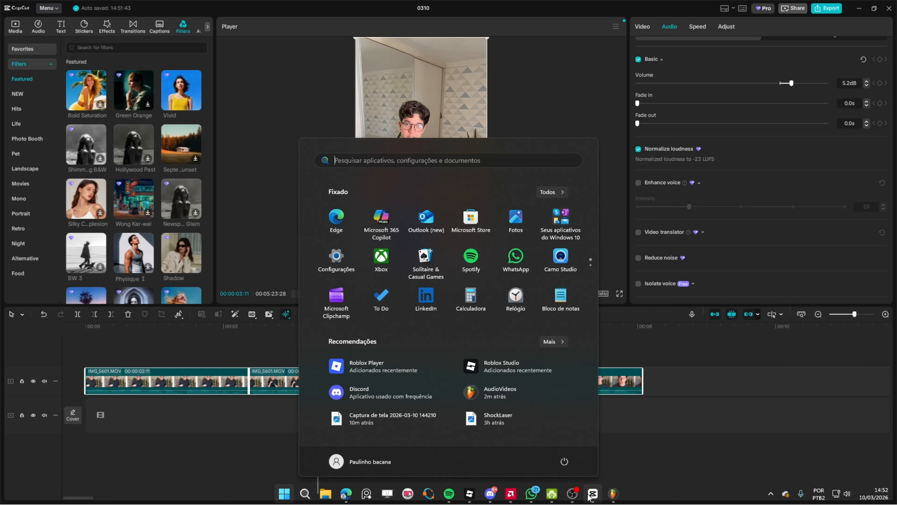
click(613, 493)
click(870, 10)
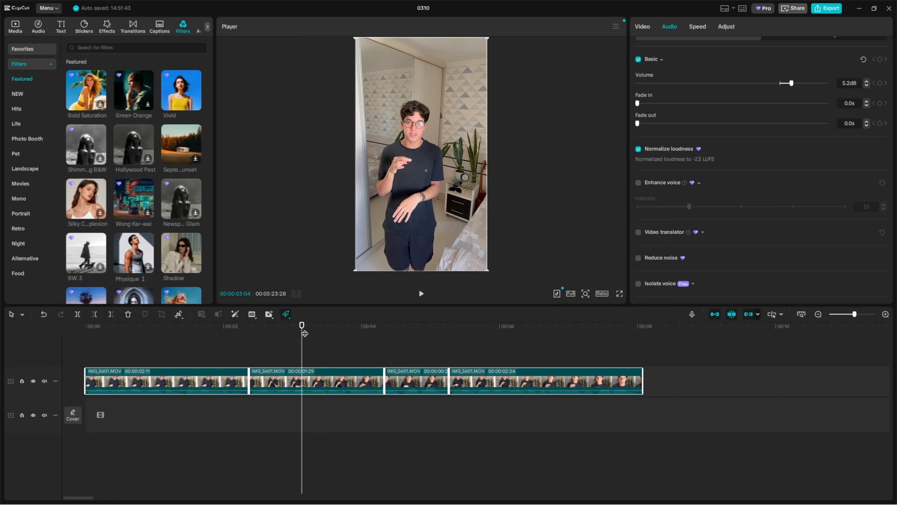
- Turn on Reduce noise for the four selected clips and play the second clip from 00:00:02:26
scroll(720, 172, down, 1)
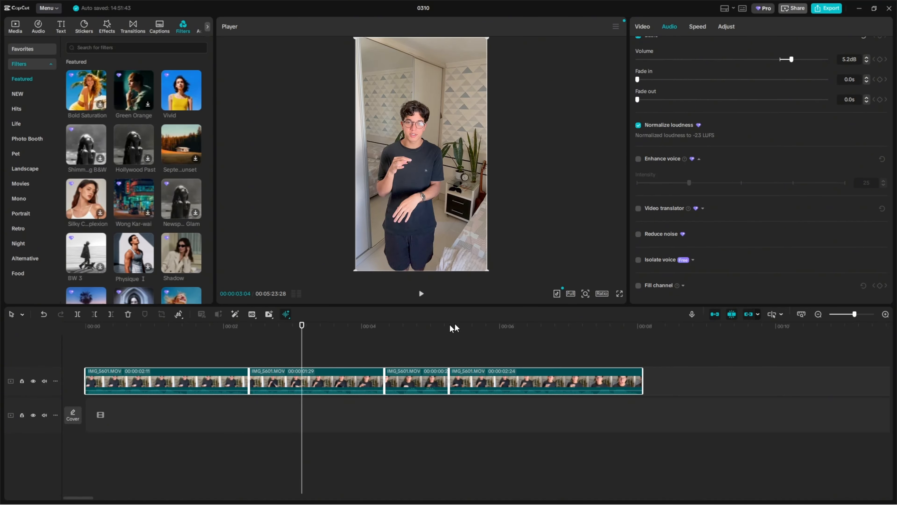
click(269, 336)
click(283, 335)
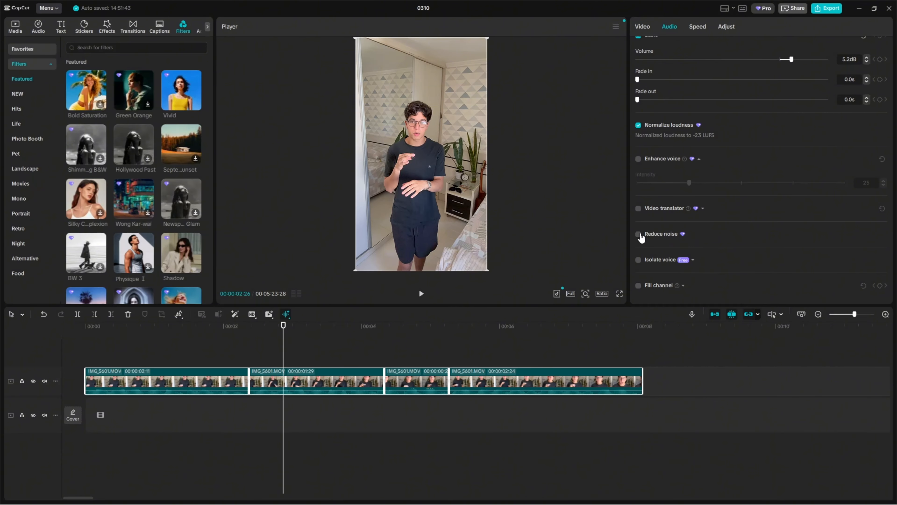
click(639, 234)
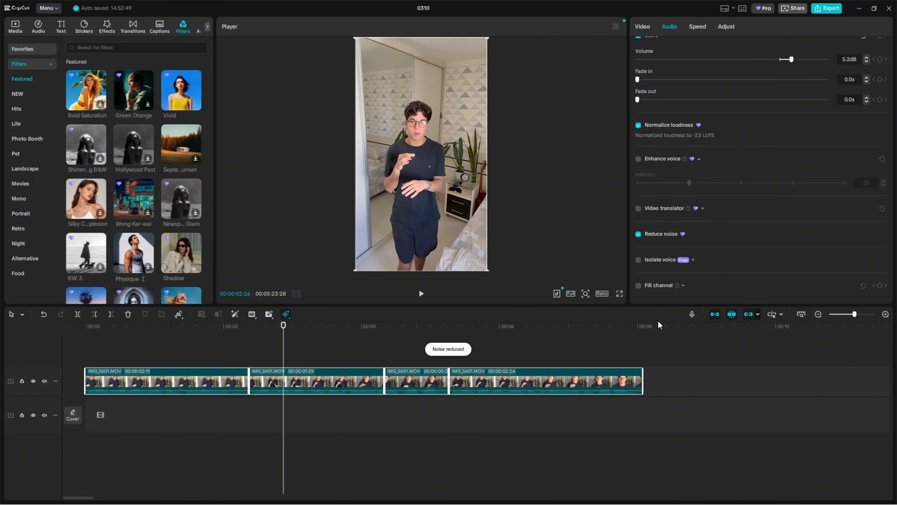
key(space)
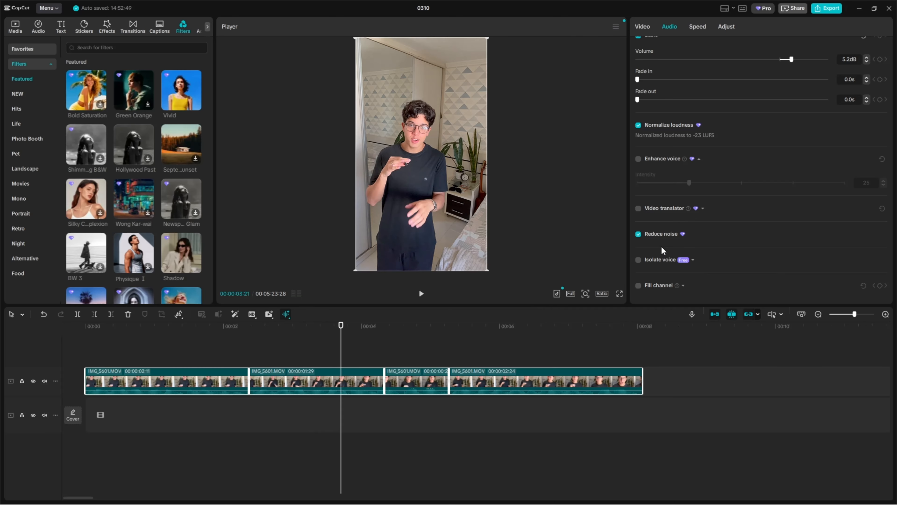
- Turn on Enhance voice for the four selected clips, keeping its intensity at 25
scroll(662, 250, up, 2)
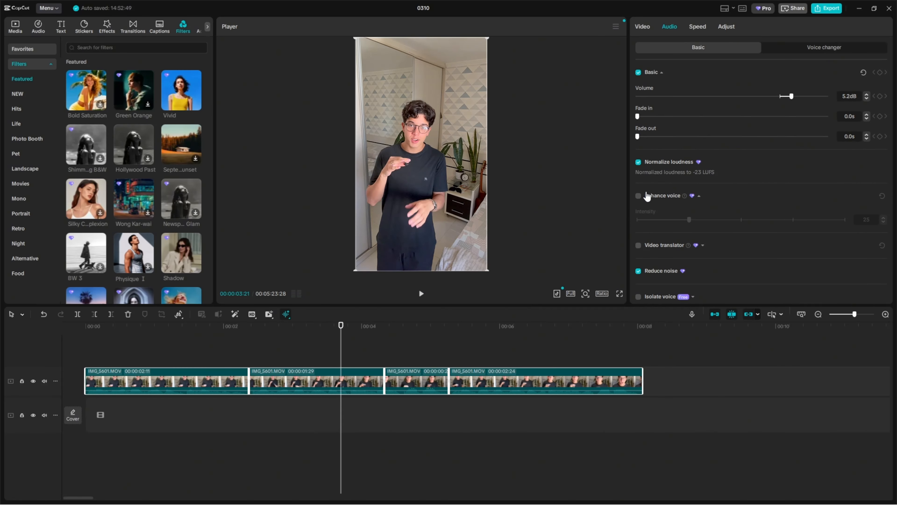
click(642, 199)
scroll(643, 201, down, 2)
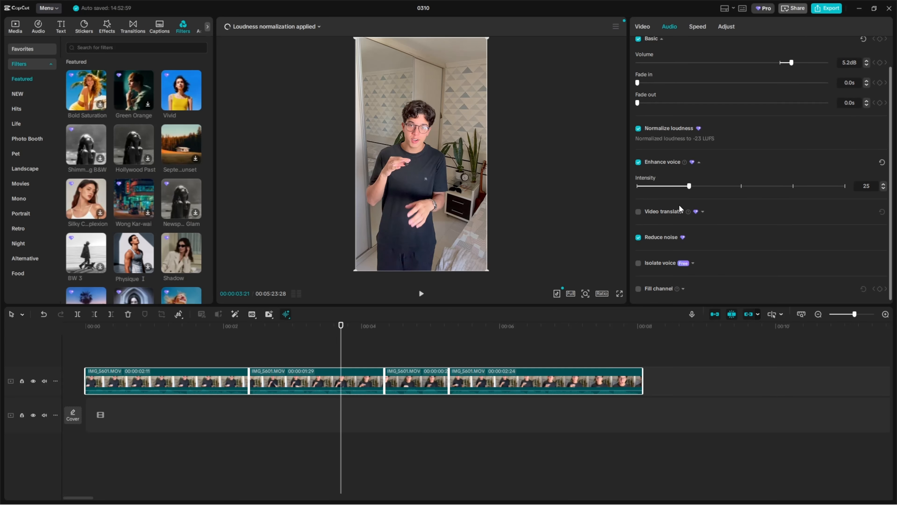
scroll(679, 208, up, 2)
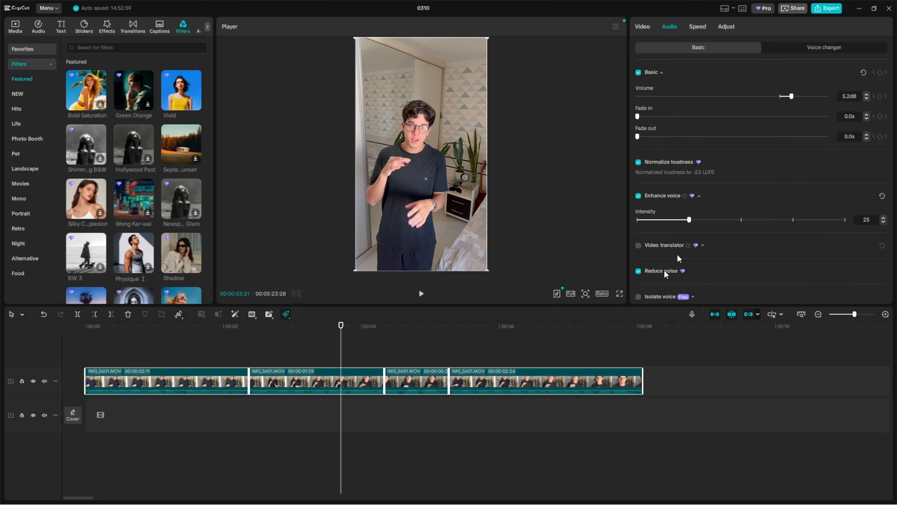
click(648, 31)
scroll(677, 143, down, 5)
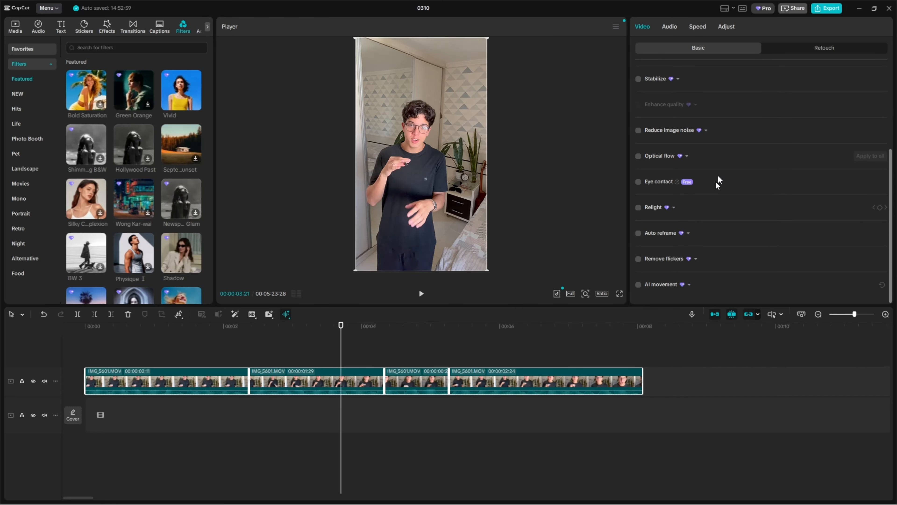
scroll(698, 94, up, 4)
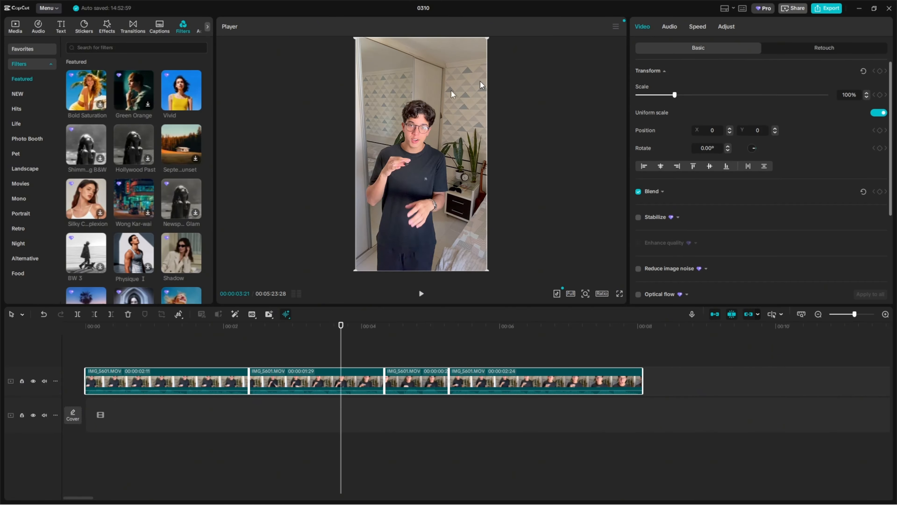
- Deselect the clips and add a custom adjustment layer above them at the start of the timeline
click(207, 331)
key(Home)
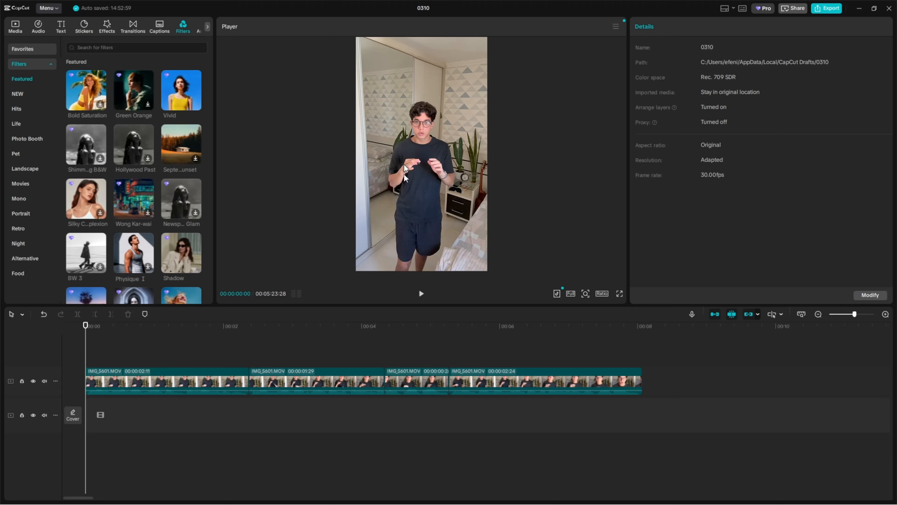
click(111, 327)
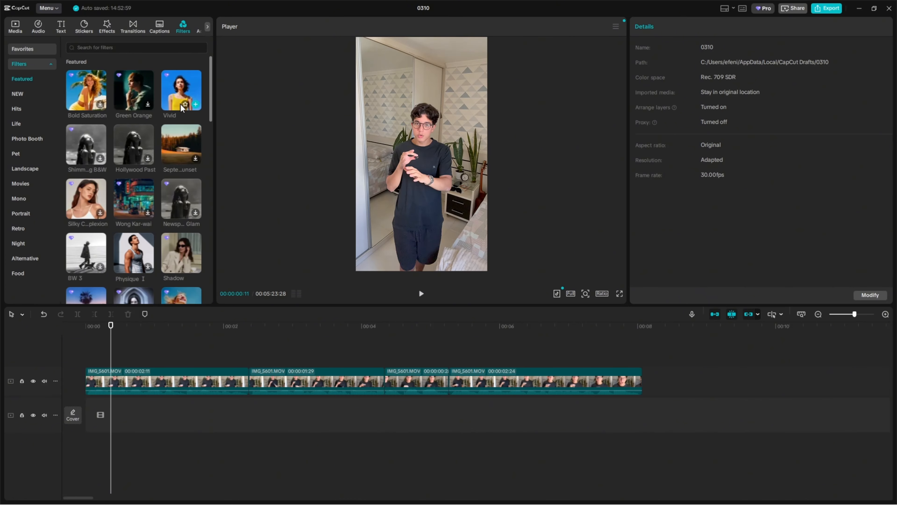
click(207, 27)
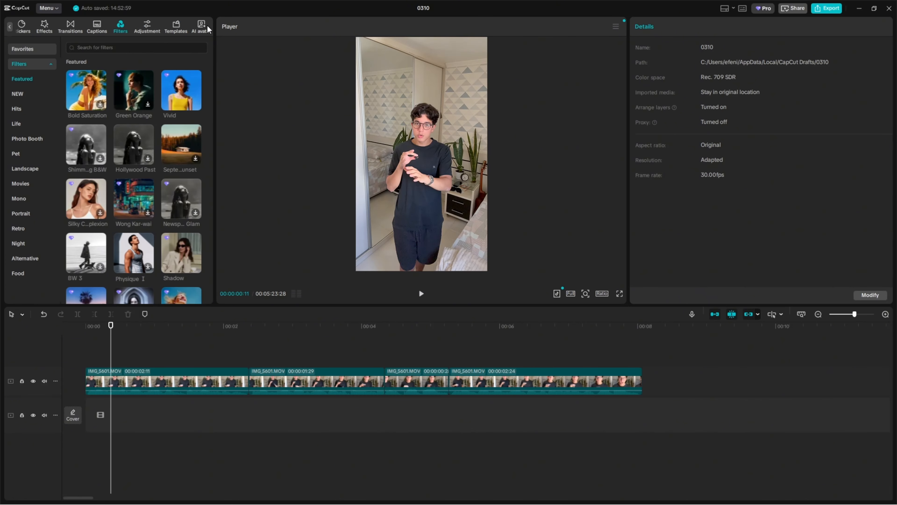
click(150, 27)
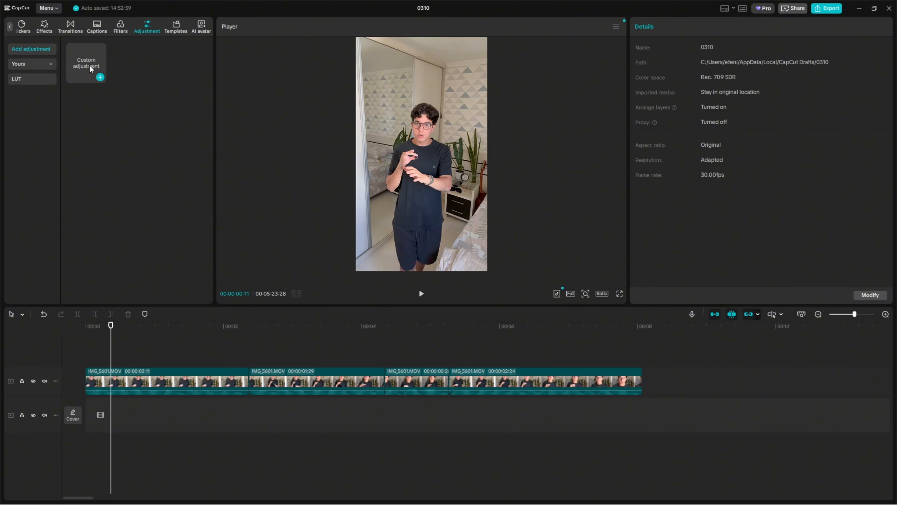
drag(89, 65, 93, 362)
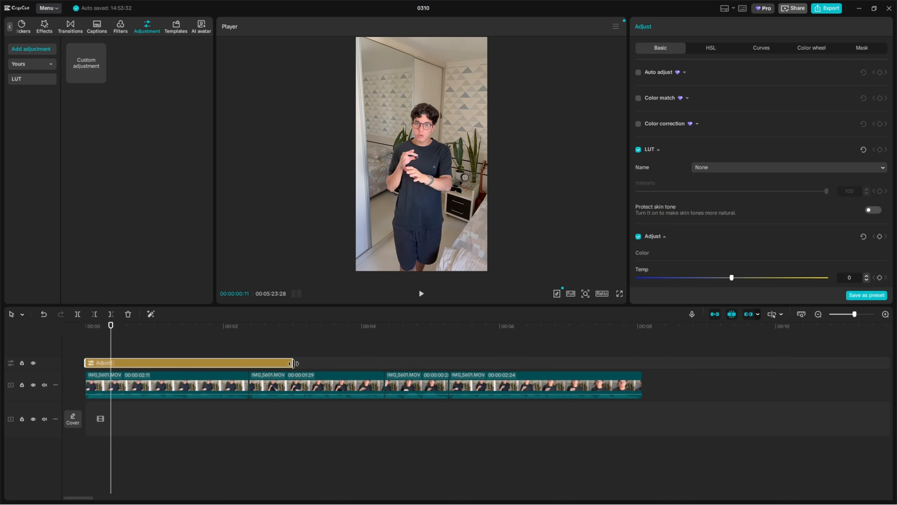
- Try extending the adjustment layer over all four clips, and shorten it to the end of the second clip
drag(292, 363, 642, 357)
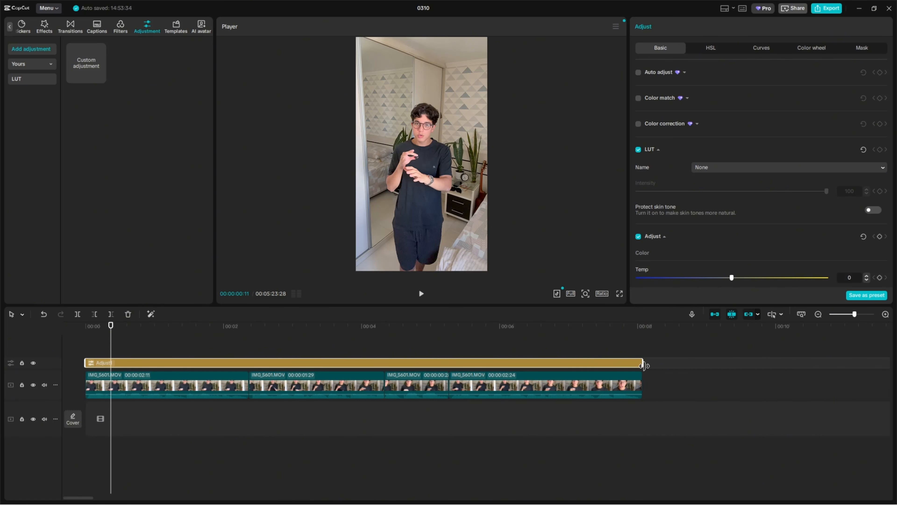
drag(643, 365, 642, 330)
drag(285, 327, 334, 326)
drag(642, 362, 385, 363)
- With the frame at 00:00:03:22 in view, try the adjustment layer's saturation at 50 and settle on 5
drag(433, 342, 343, 343)
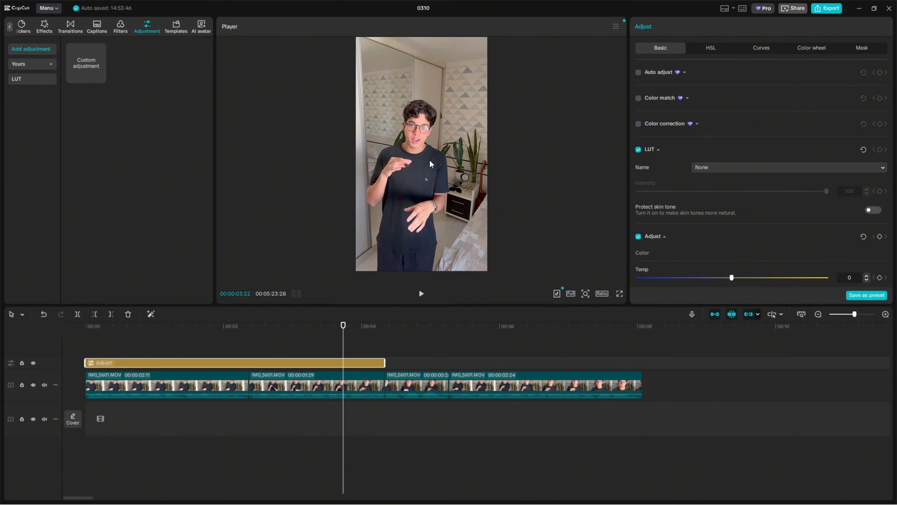
scroll(760, 159, down, 5)
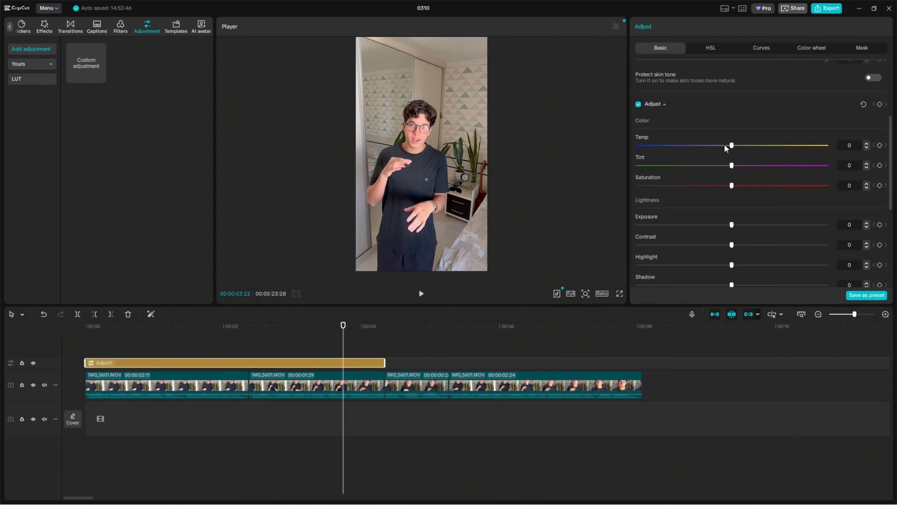
scroll(724, 145, up, 2)
scroll(723, 143, down, 2)
drag(732, 195, 883, 184)
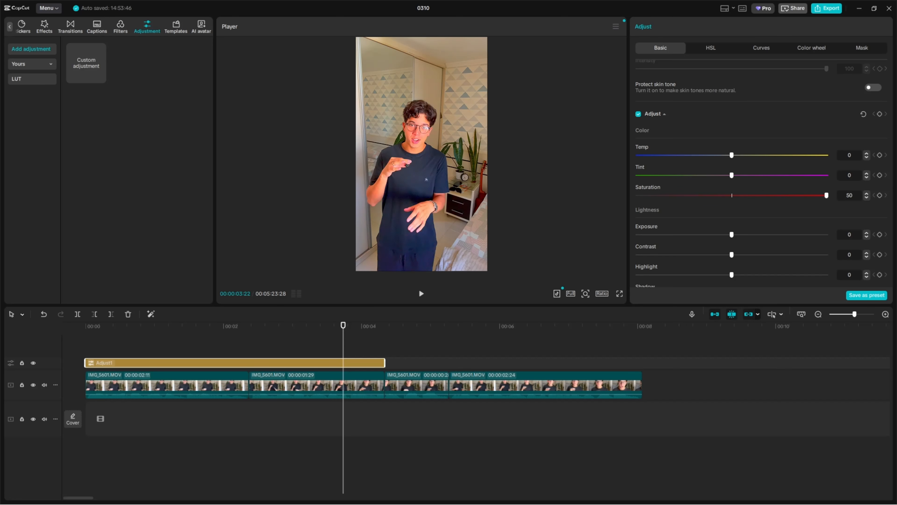
drag(827, 195, 745, 199)
scroll(734, 207, down, 2)
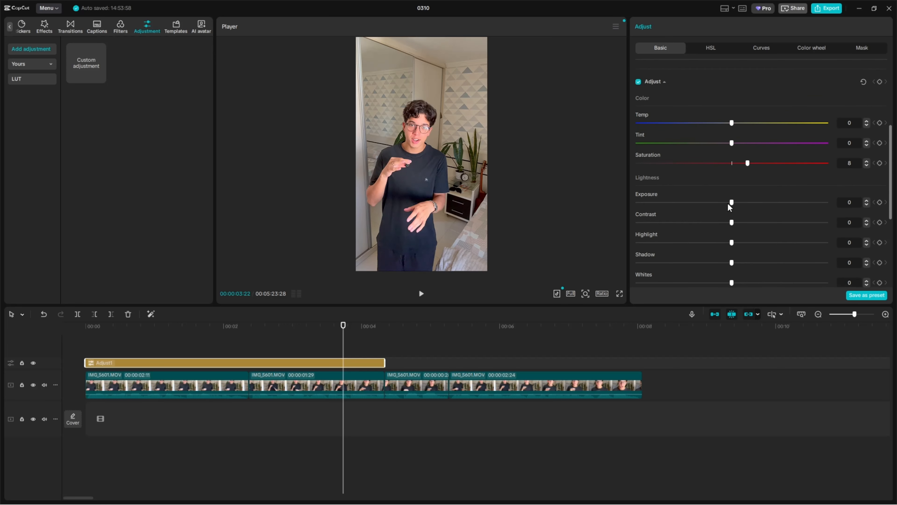
scroll(731, 198, up, 1)
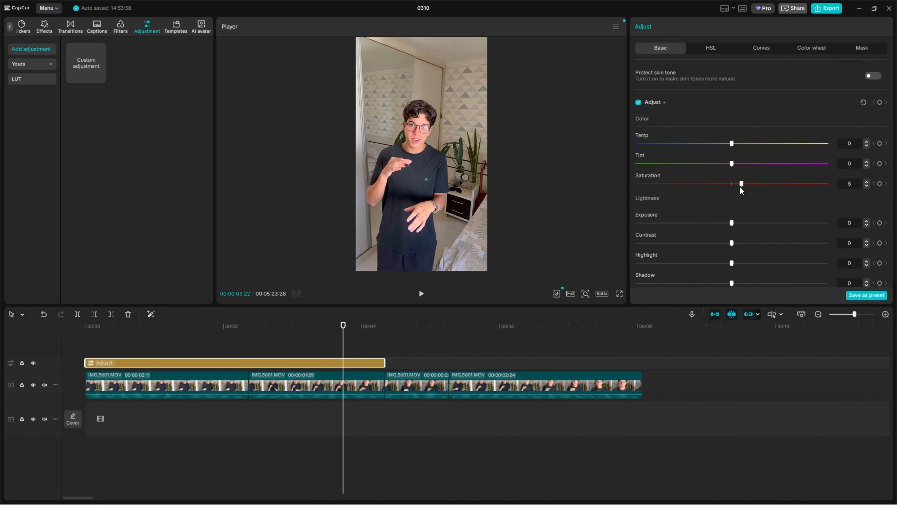
scroll(795, 182, down, 2)
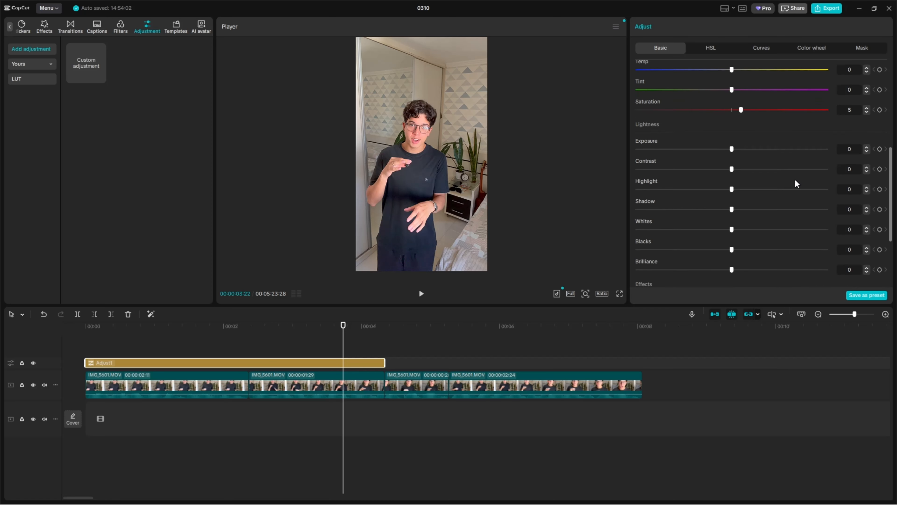
- Lower the adjustment layer's exposure to -2
scroll(747, 212, up, 1)
mouse_move(732, 208)
mouse_down()
mouse_move(739, 211)
mouse_move(726, 214)
mouse_up()
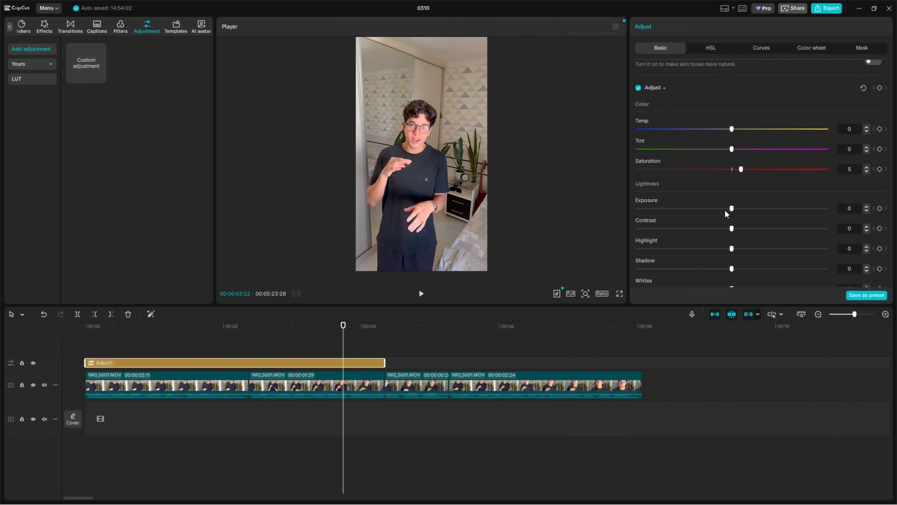
click(727, 214)
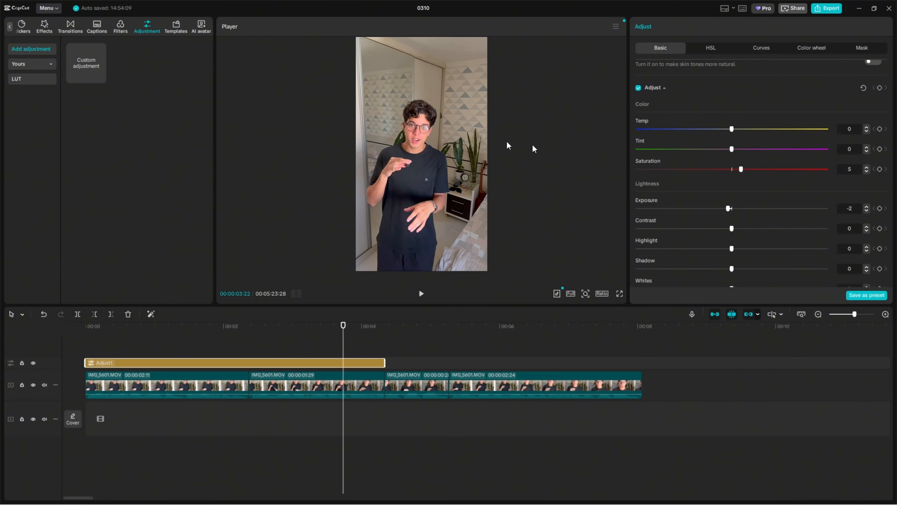
- With the frame at 00:00:03:07 in view, set the adjustment layer's sharpen to 9 and enlarge the player preview slightly
scroll(769, 170, down, 10)
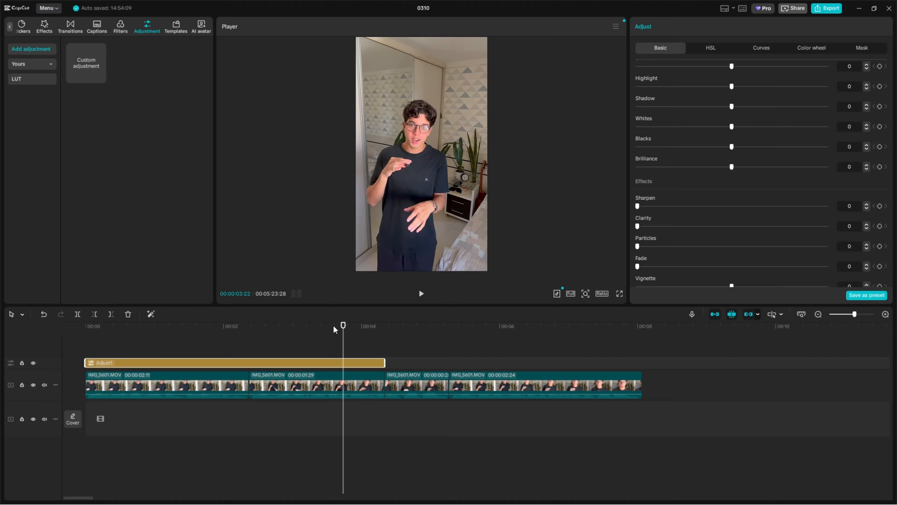
mouse_move(303, 324)
mouse_down()
mouse_move(324, 325)
mouse_move(308, 324)
mouse_up()
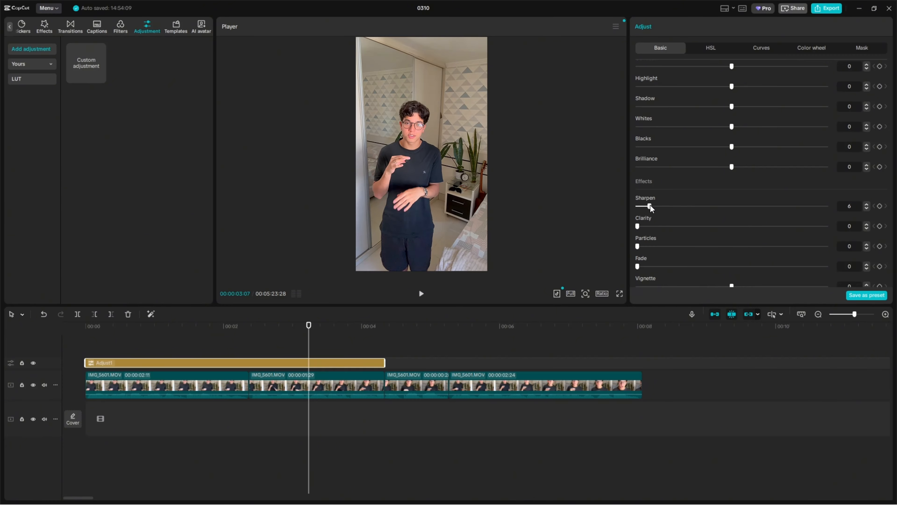
drag(651, 207, 647, 206)
drag(570, 305, 569, 375)
drag(647, 273, 543, 270)
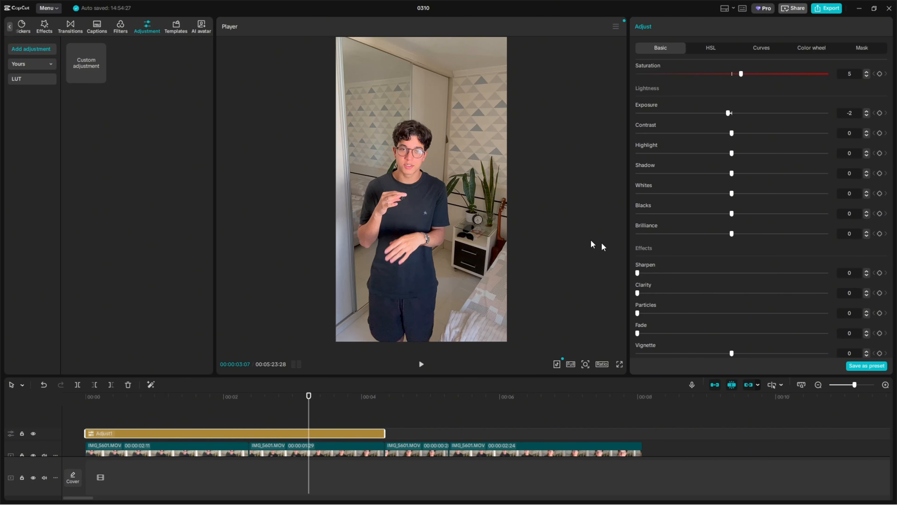
drag(639, 275, 662, 281)
drag(472, 375, 485, 332)
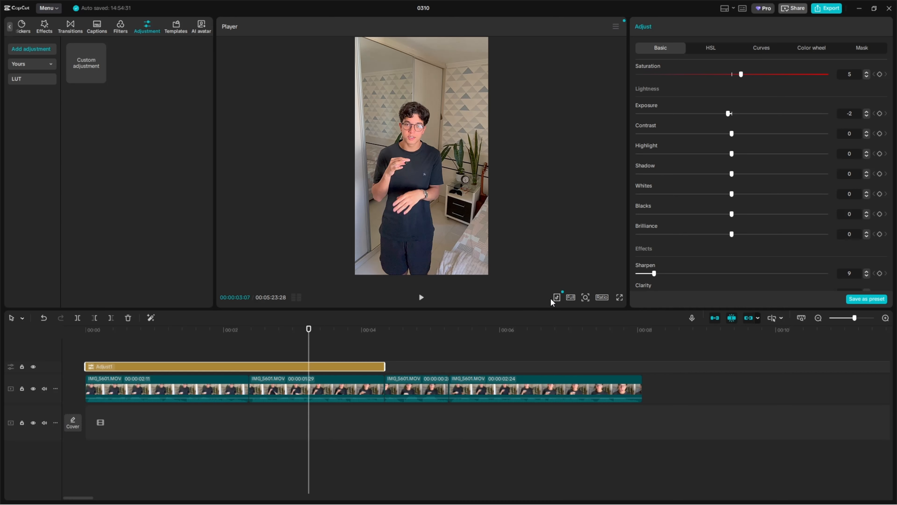
drag(529, 308, 529, 331)
- Try different contrast and shadow values on the adjustment layer, returning both to 0
scroll(760, 178, up, 2)
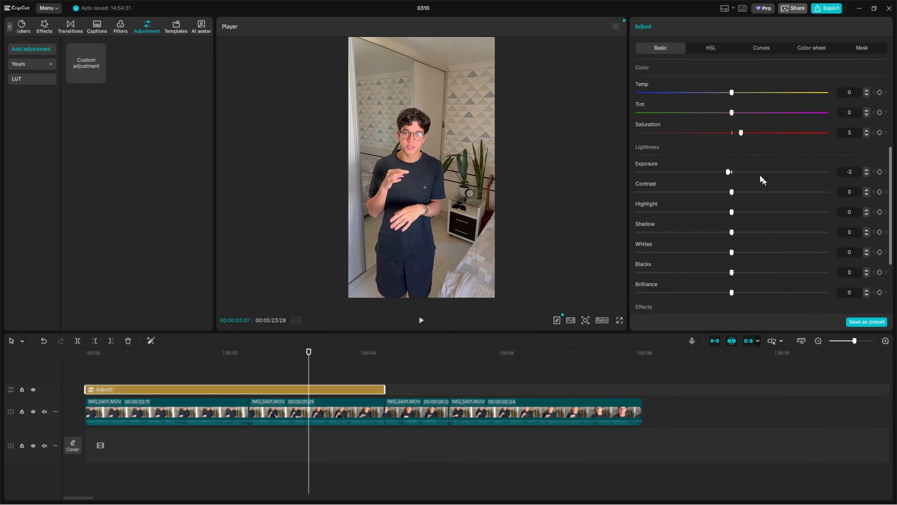
scroll(759, 175, down, 2)
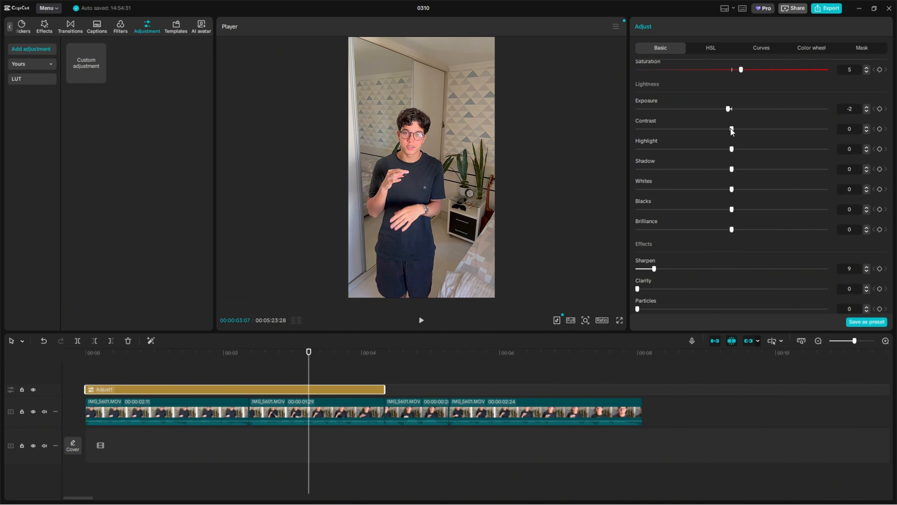
drag(731, 132, 738, 132)
double_click(737, 132)
scroll(731, 187, down, 2)
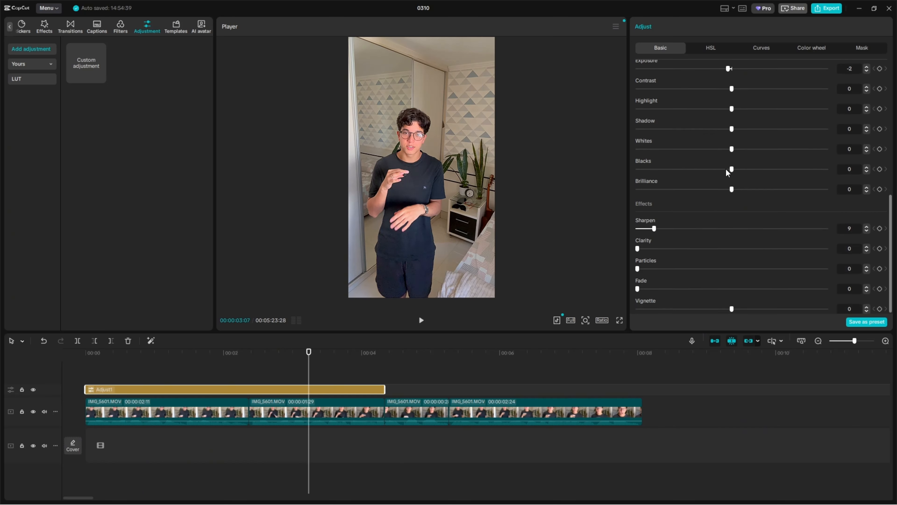
scroll(729, 191, up, 3)
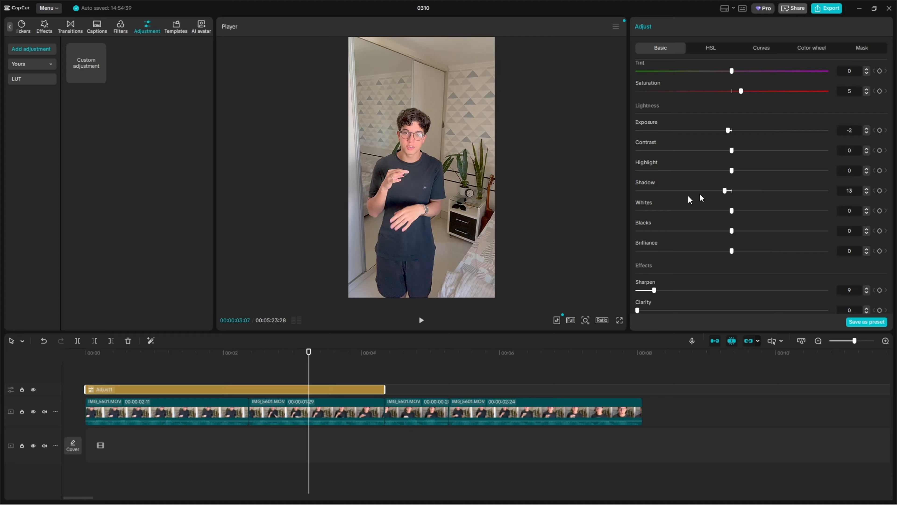
drag(731, 191, 731, 171)
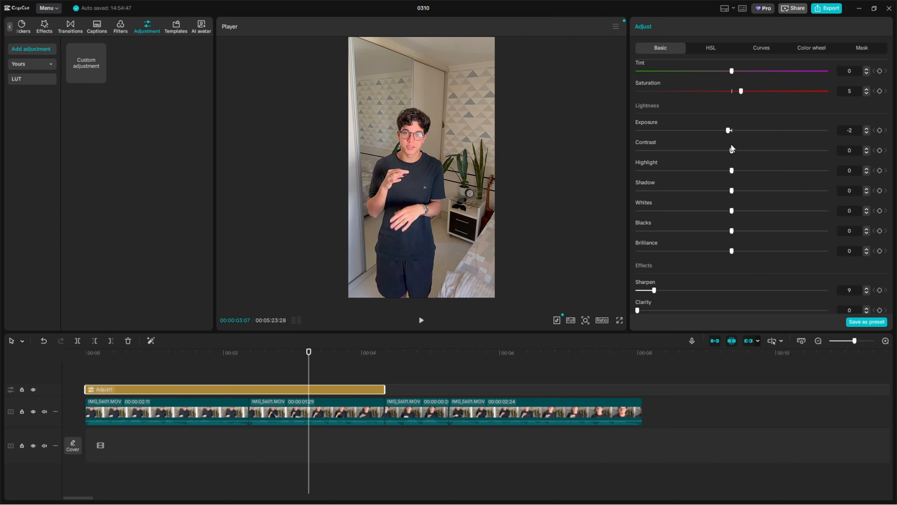
- Try different color temperatures on the adjustment layer and return the temperature to 0
scroll(732, 148, up, 2)
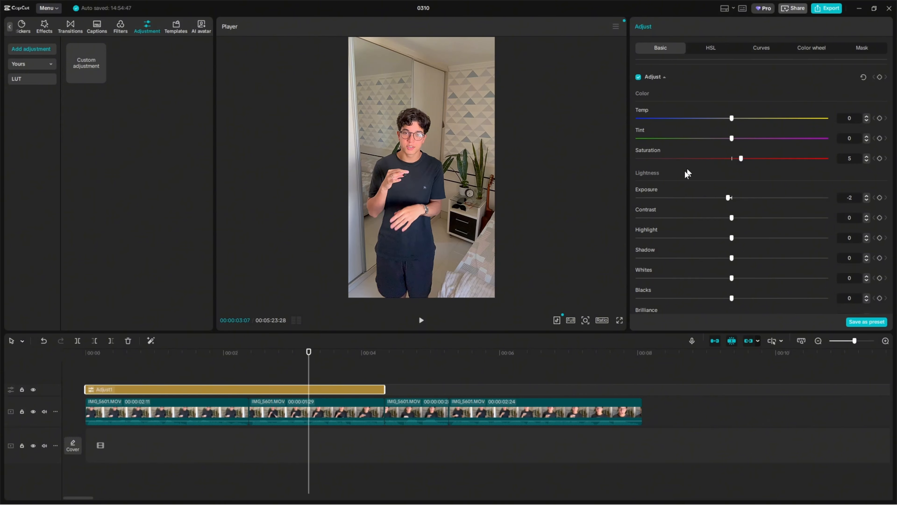
mouse_move(739, 118)
mouse_down()
mouse_move(686, 119)
mouse_move(759, 119)
mouse_move(749, 118)
mouse_up()
drag(749, 118, 729, 124)
- Review the adjustment layer's color, lightness and effects settings
scroll(756, 146, down, 4)
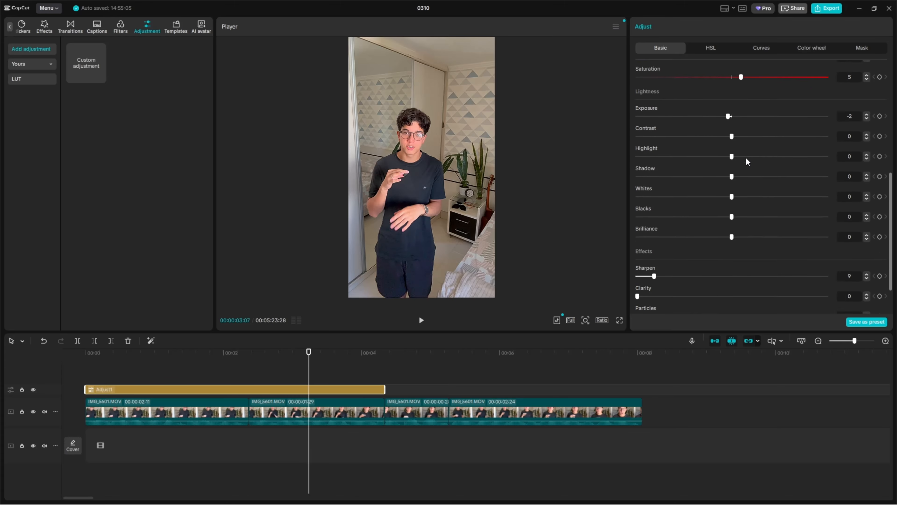
scroll(712, 106, up, 4)
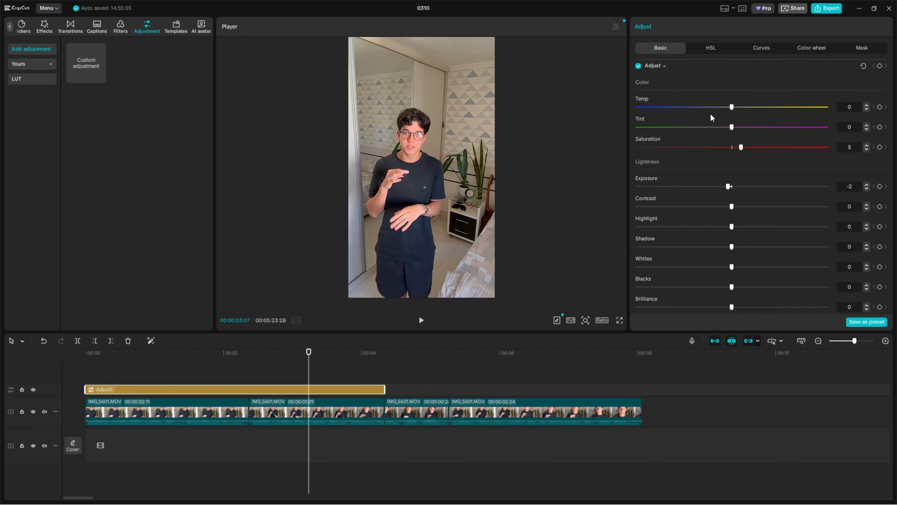
scroll(737, 117, down, 2)
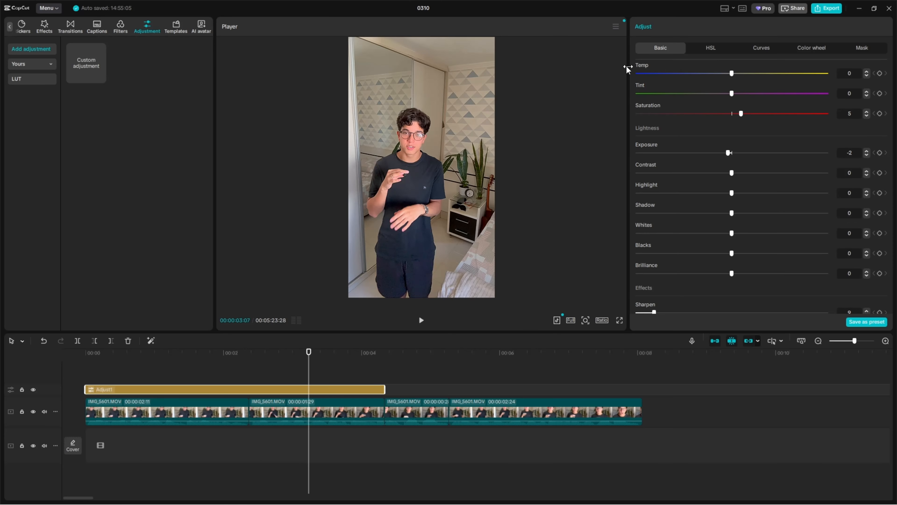
scroll(725, 119, down, 2)
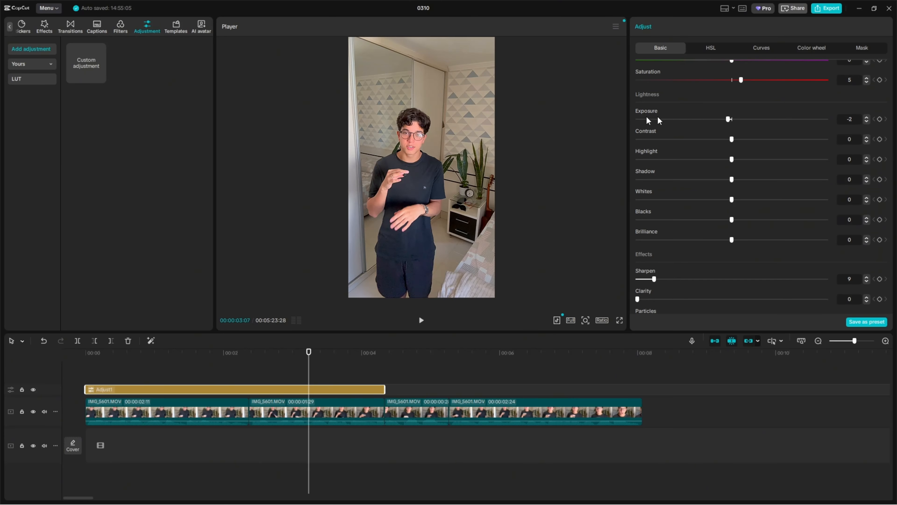
scroll(664, 134, down, 2)
scroll(679, 141, down, 1)
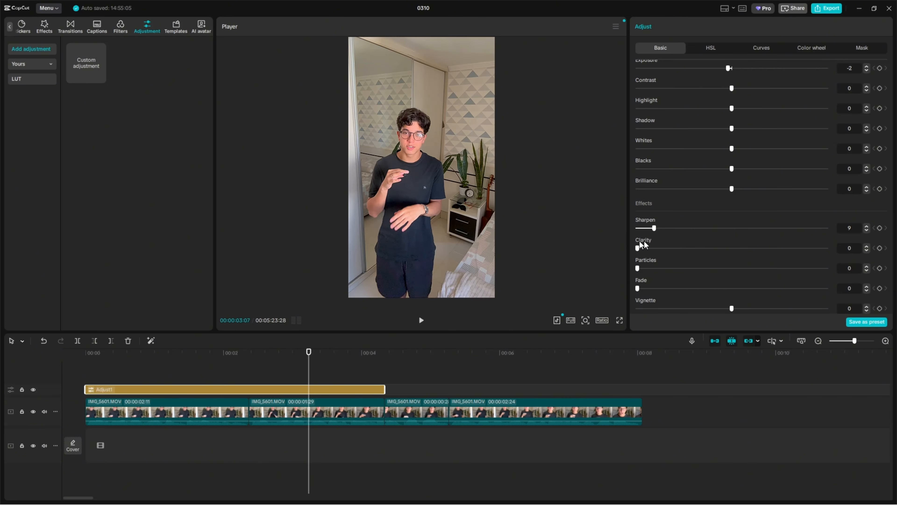
scroll(654, 221, up, 9)
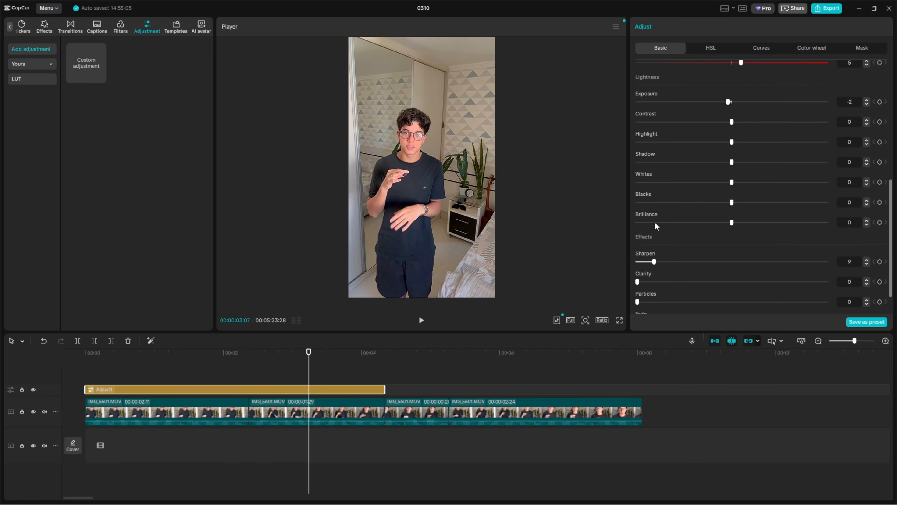
- Play a short part of the corrected footage and extend the adjustment layer to the end of the fourth clip
key(space)
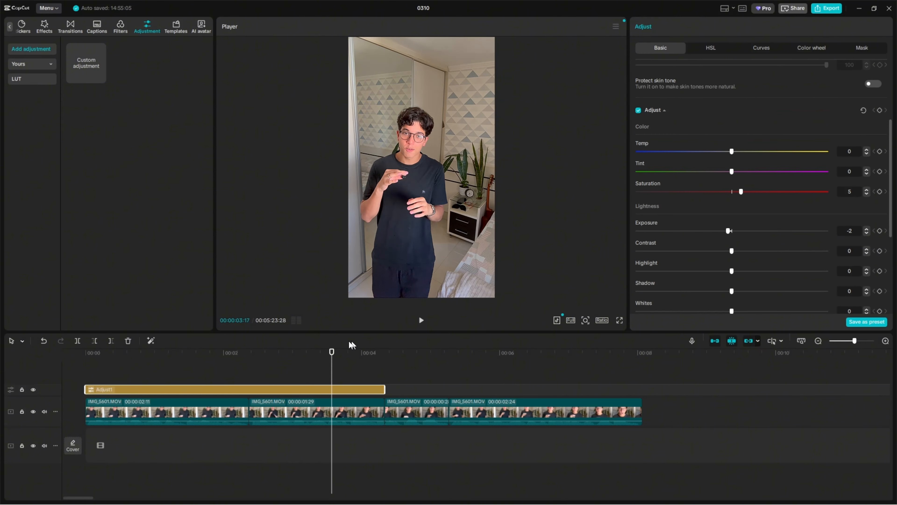
mouse_move(365, 360)
mouse_down()
mouse_move(391, 365)
mouse_move(333, 368)
mouse_move(366, 370)
mouse_up()
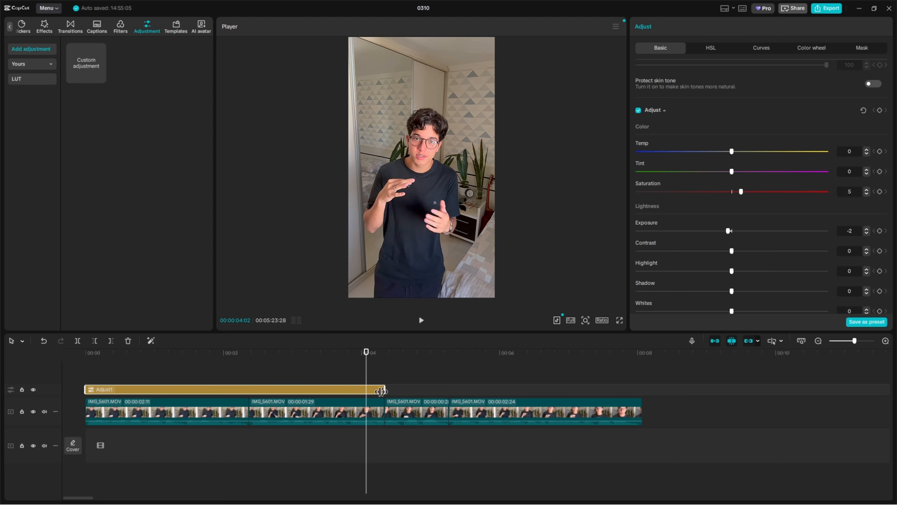
drag(389, 399, 341, 399)
drag(344, 368, 328, 358)
drag(336, 389, 642, 390)
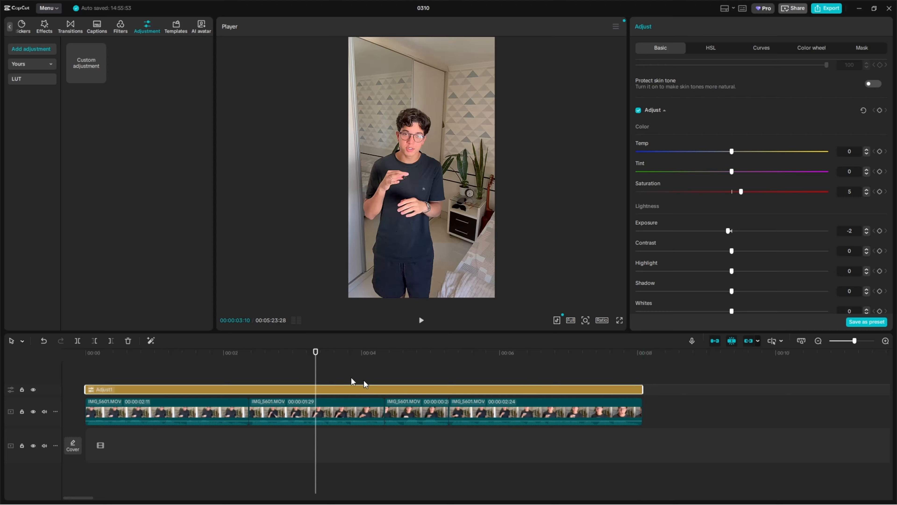
- Look over the four clips under the adjustment layer at several timeline zoom levels, ending with the playhead at 00:00:00:00
drag(322, 364, 1, 376)
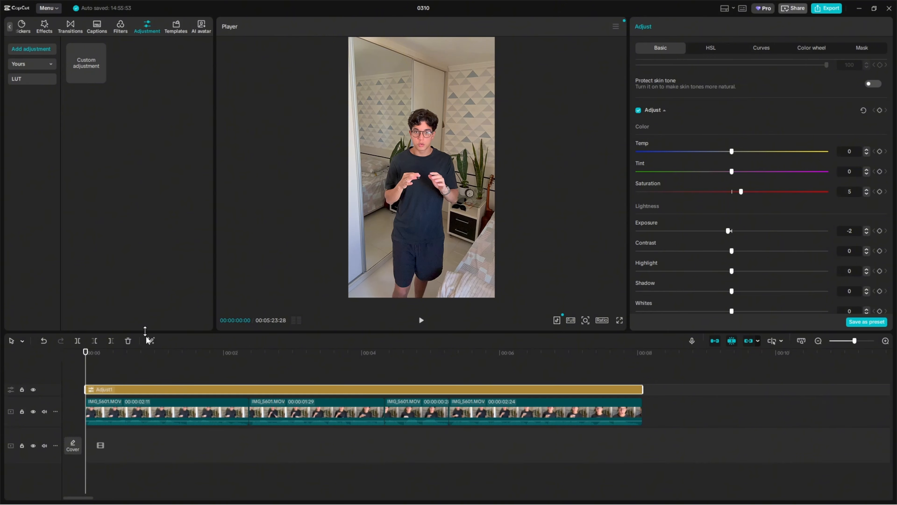
click(166, 353)
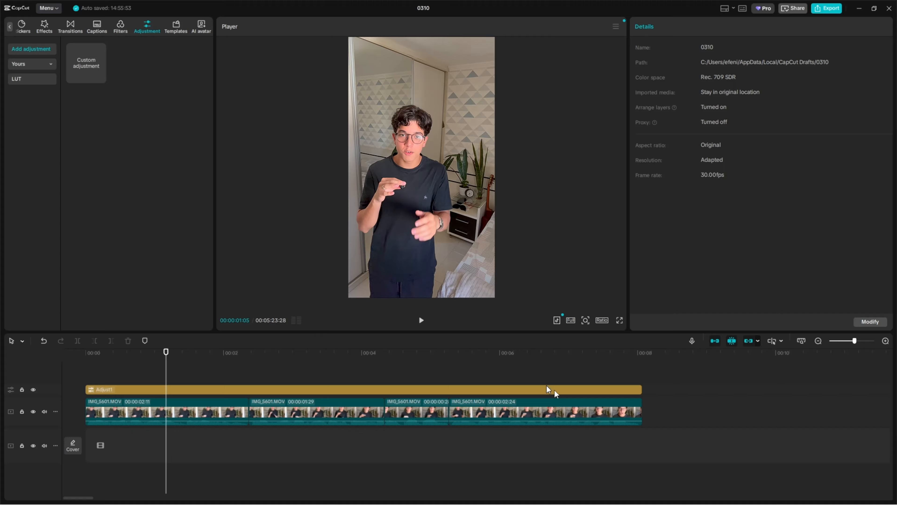
click(551, 412)
click(373, 371)
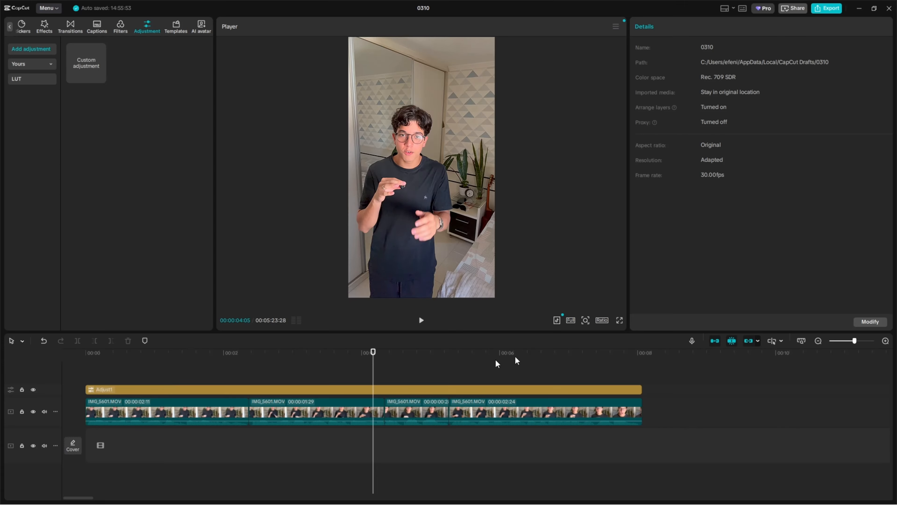
drag(856, 341, 859, 342)
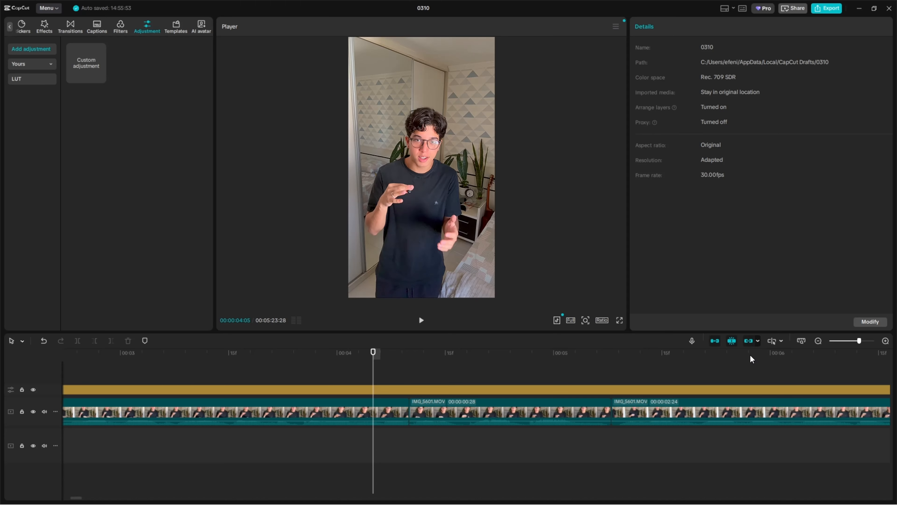
drag(859, 340, 849, 342)
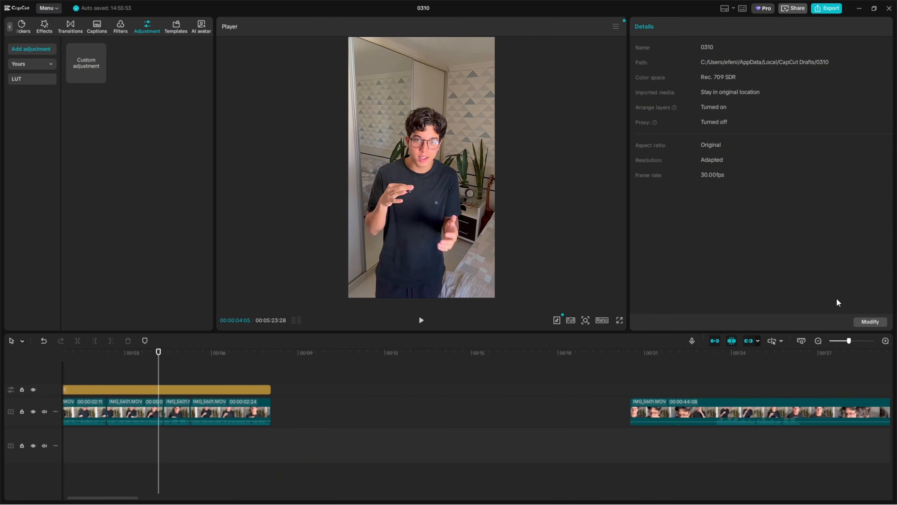
drag(849, 343, 856, 340)
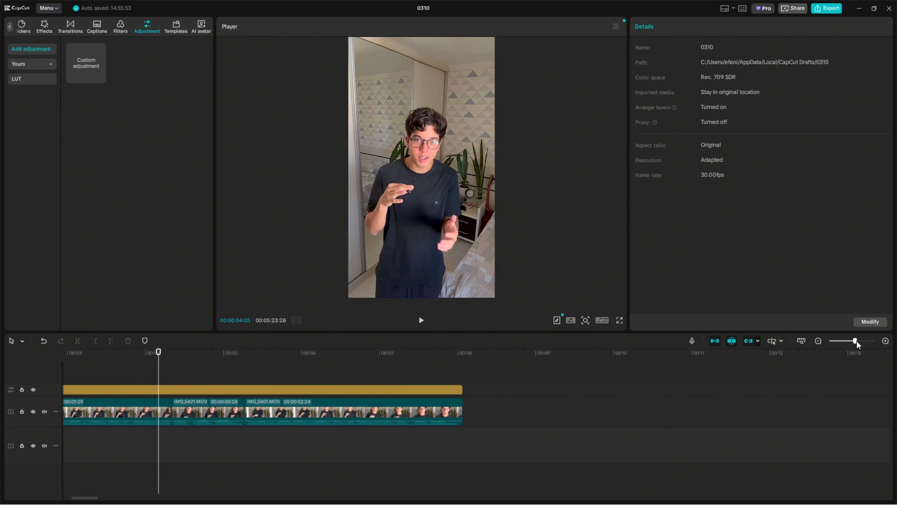
drag(91, 497, 74, 499)
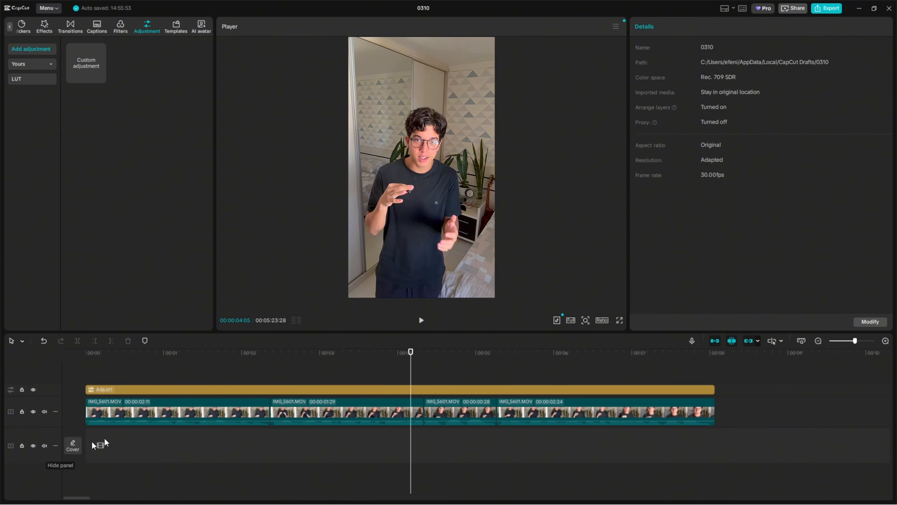
drag(854, 342, 857, 341)
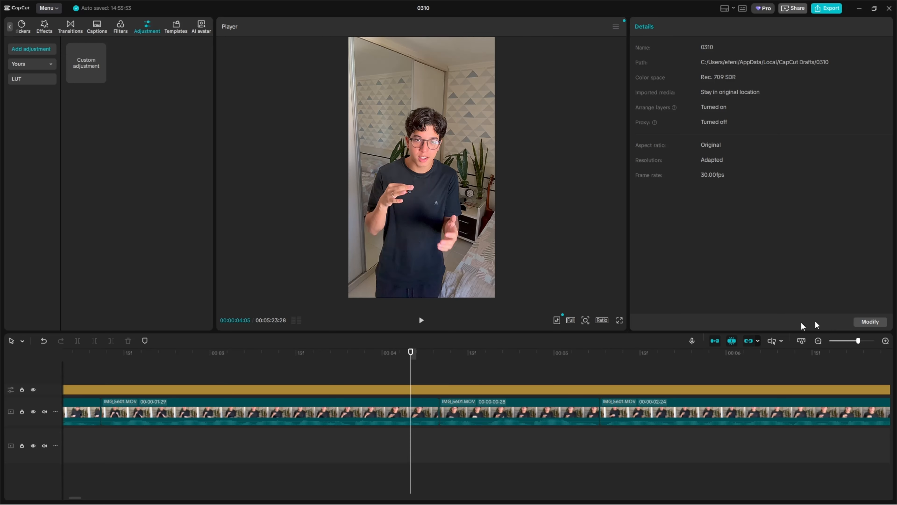
click(857, 341)
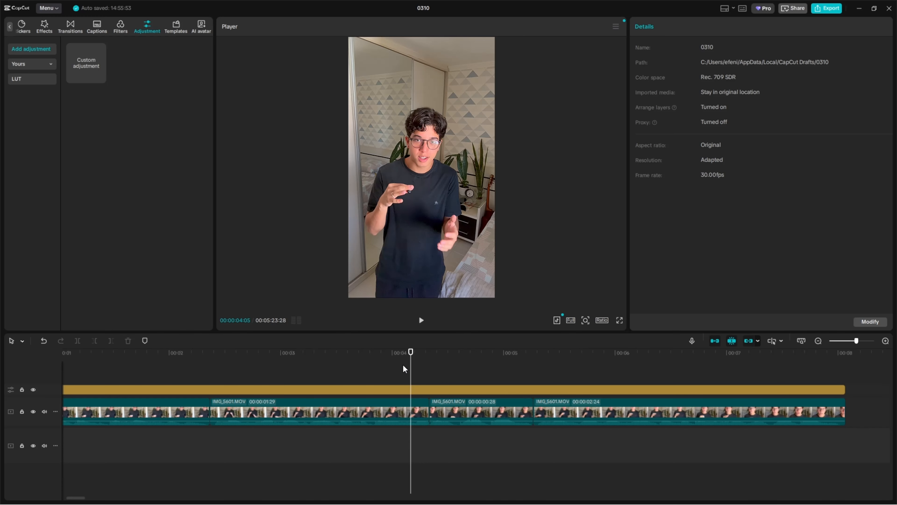
drag(142, 360, 3, 372)
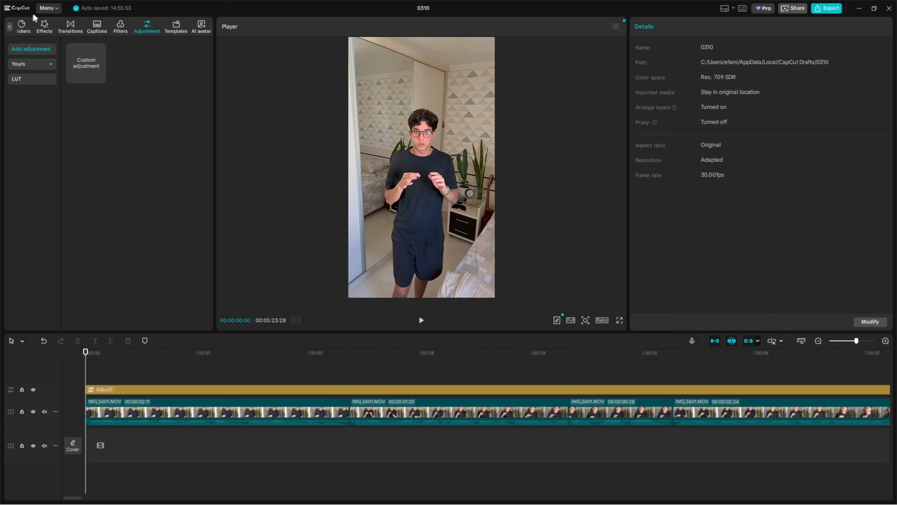
- Show the imported media library and select the first clip on the timeline
click(45, 26)
click(10, 27)
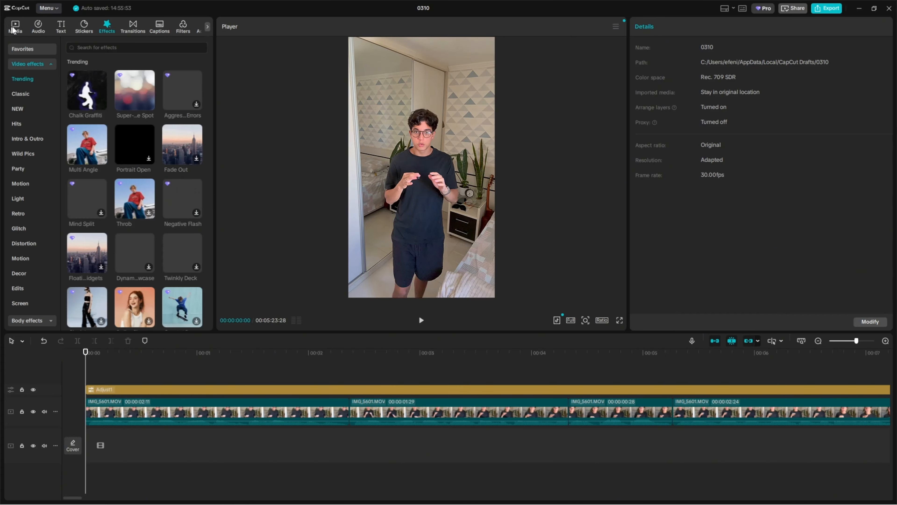
click(38, 26)
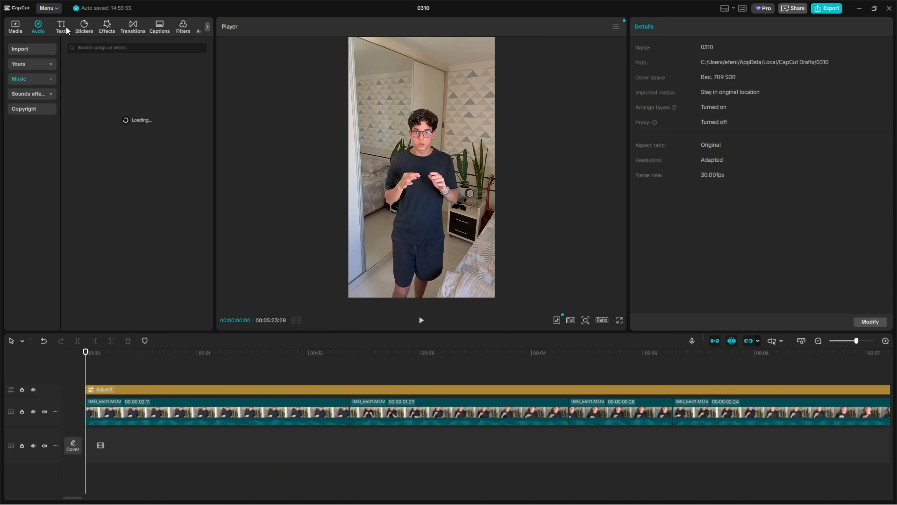
click(21, 25)
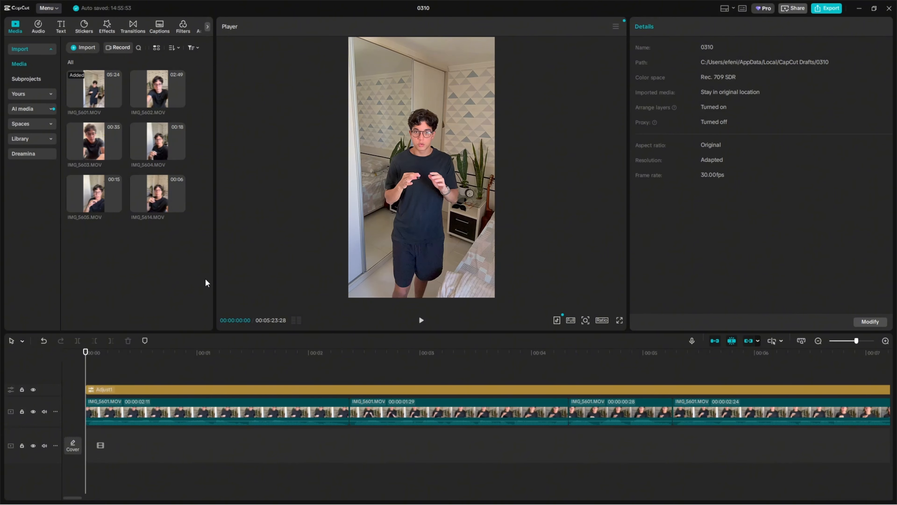
click(175, 415)
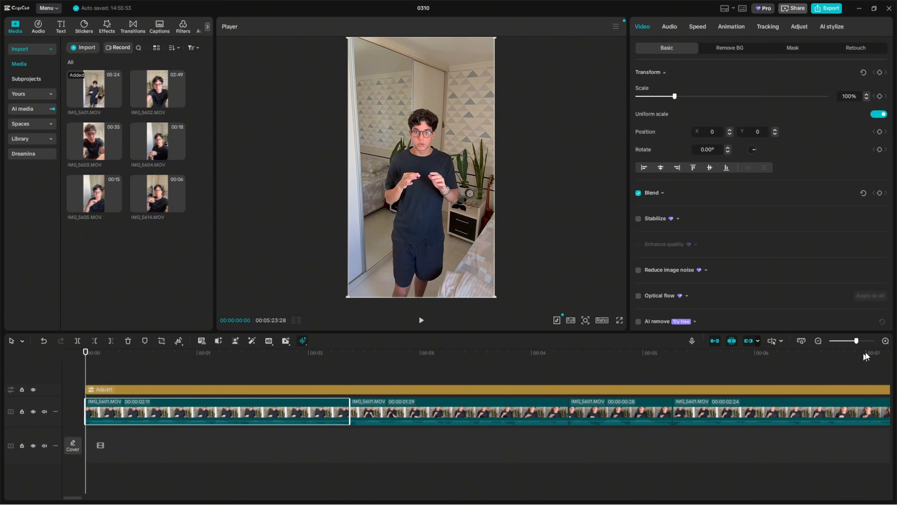
- Try an audio fade-in at the start of the first clip, shortening it to end before the 15-frame mark
click(860, 341)
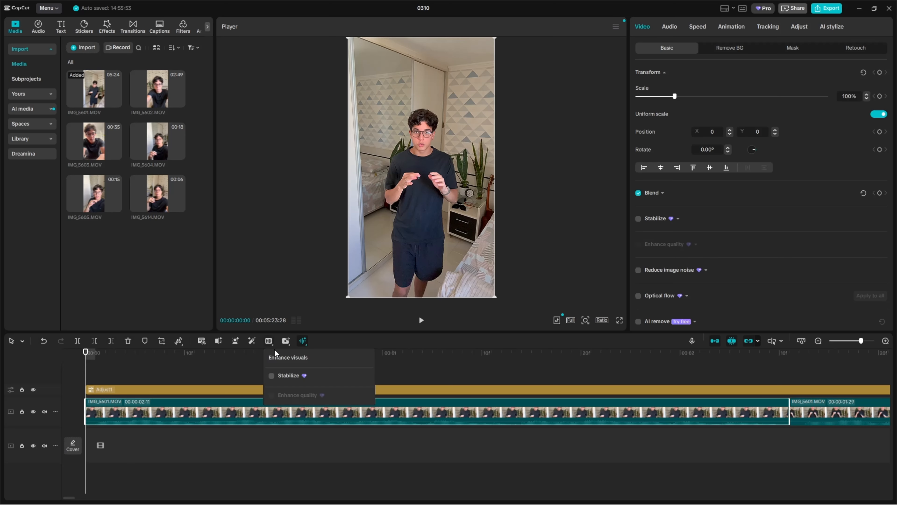
drag(862, 342, 860, 342)
click(118, 391)
click(95, 411)
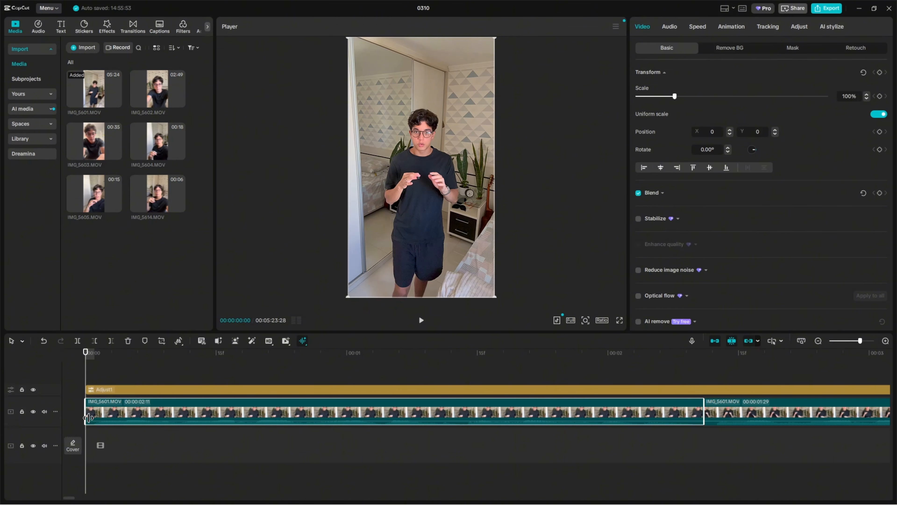
drag(87, 417, 293, 422)
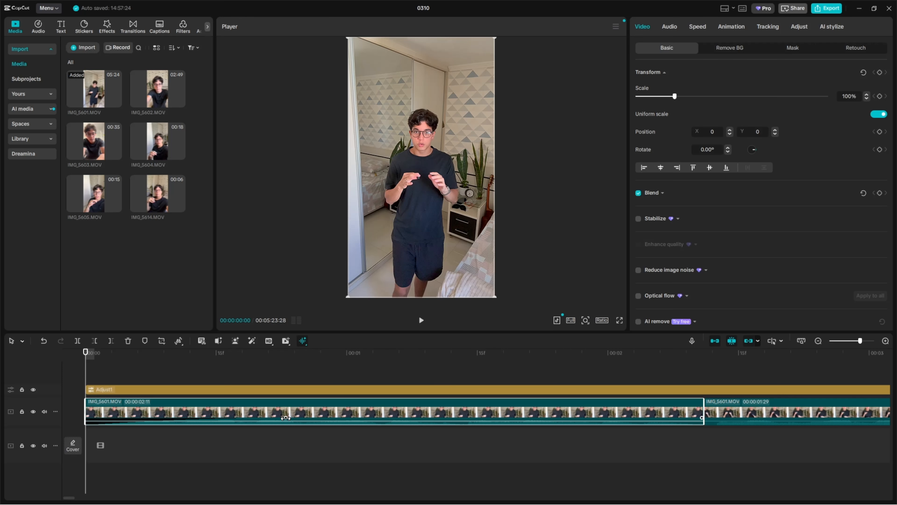
drag(285, 418, 191, 418)
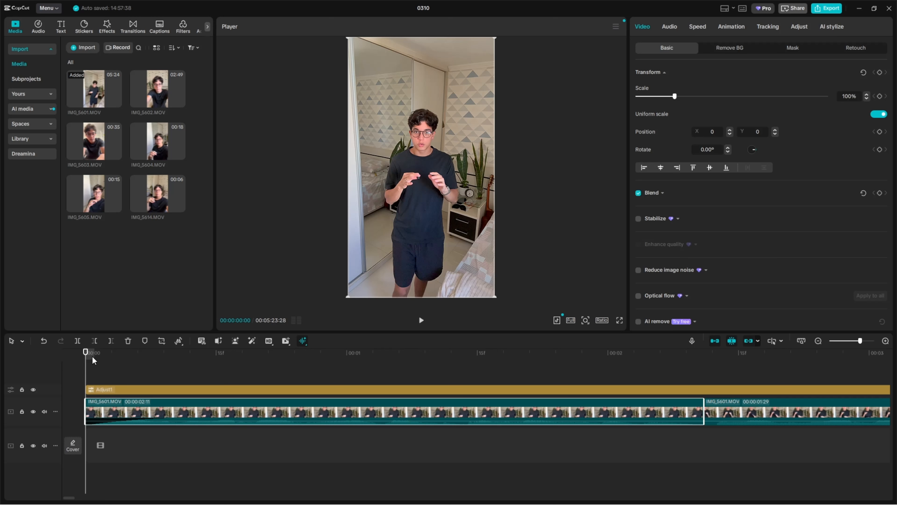
- Play the opening of the first clip from its start to hear the short audio fade-in
key(space)
click(286, 353)
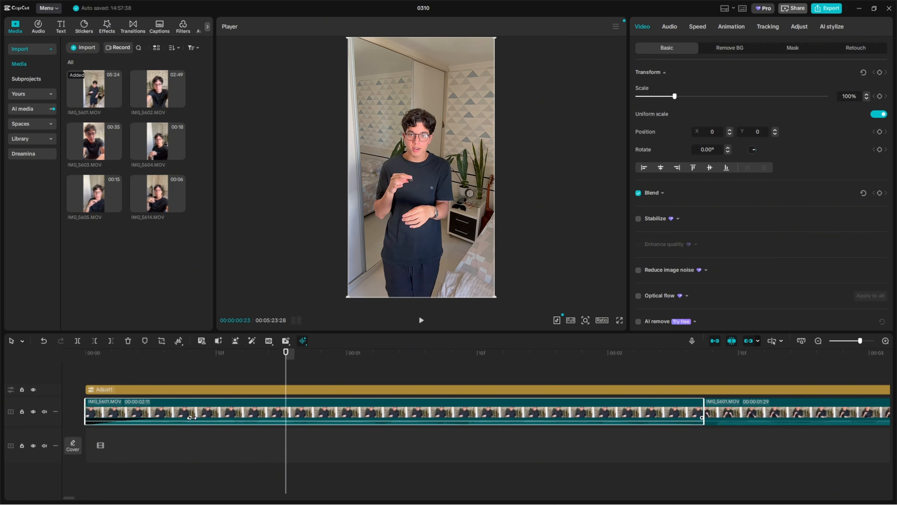
click(89, 355)
key(space)
- Try a longer audio fade-in spanning most of the first clip and play it from the beginning
drag(191, 417, 539, 412)
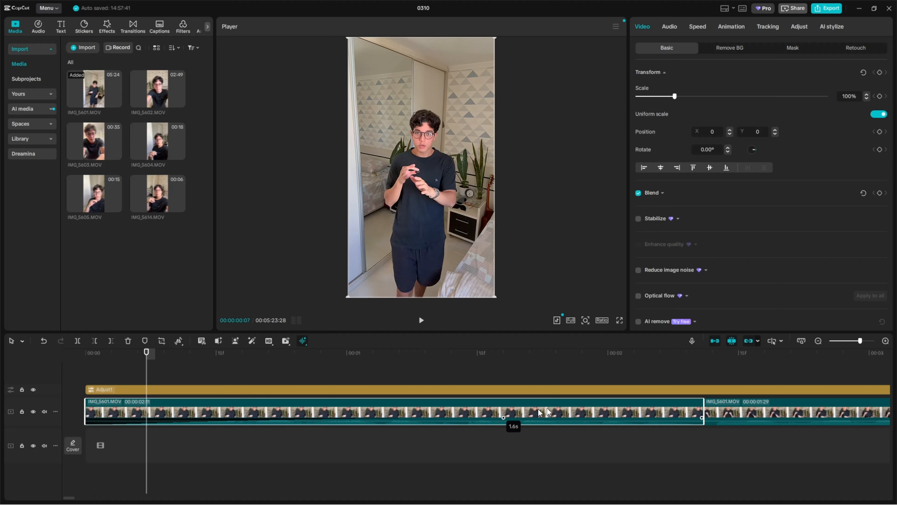
click(88, 354)
key(space)
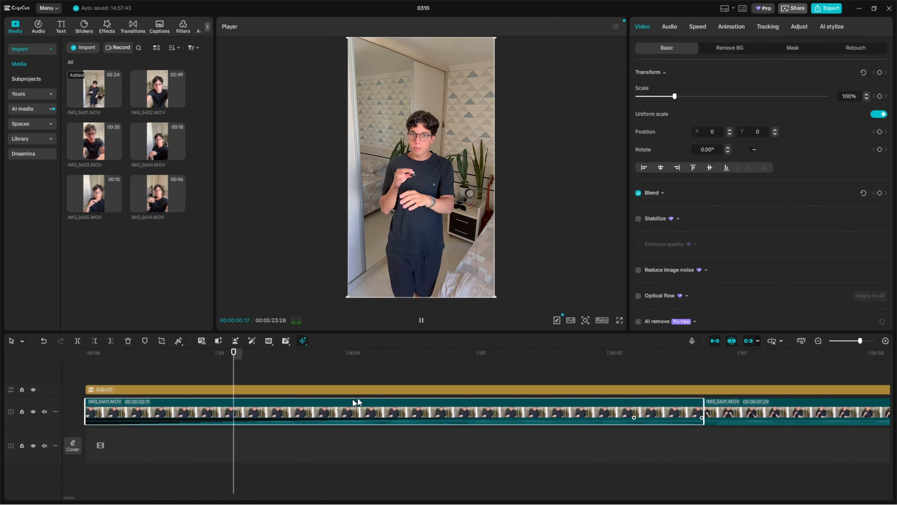
key(space)
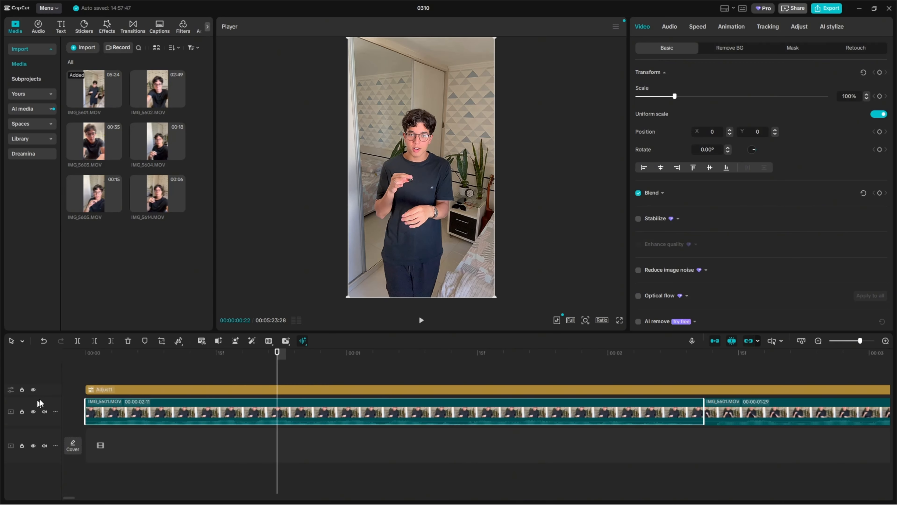
- Select the first clip and scrub through it to examine the subject's movement toward the camera
drag(860, 341, 854, 341)
click(670, 416)
click(175, 413)
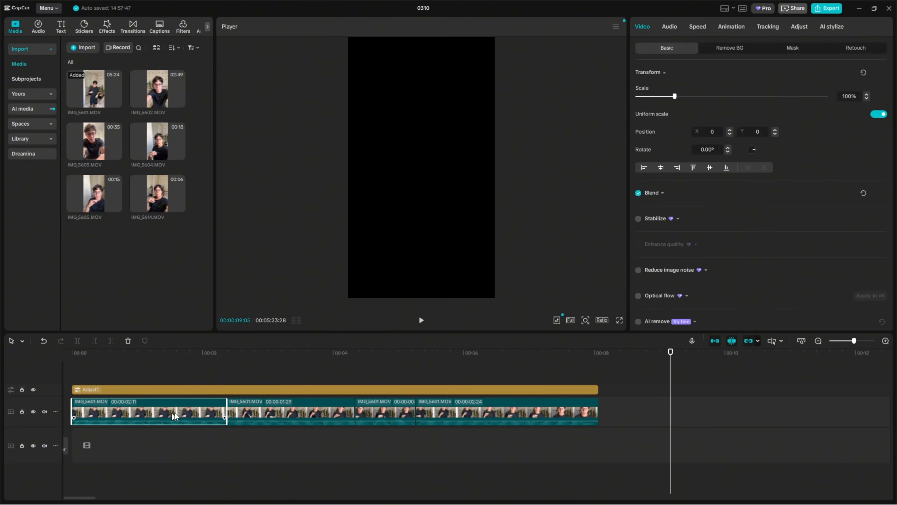
scroll(673, 177, down, 4)
click(135, 364)
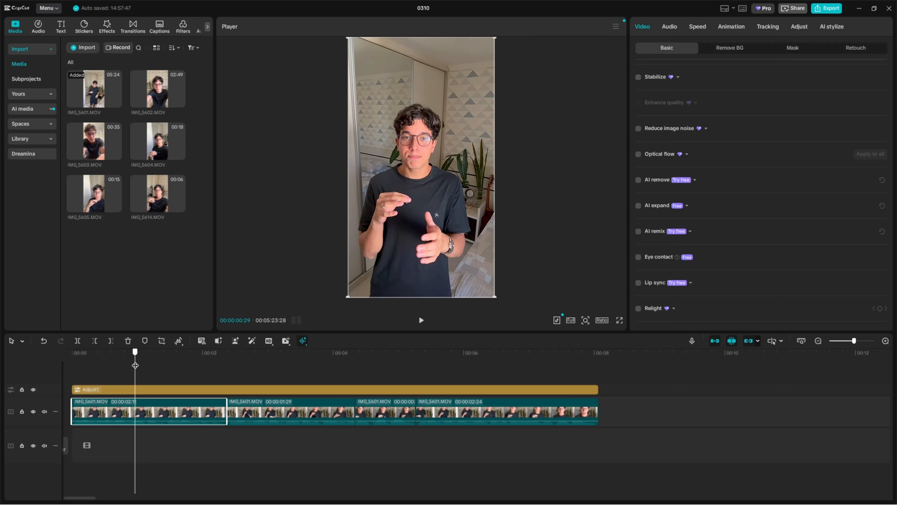
drag(135, 364, 168, 366)
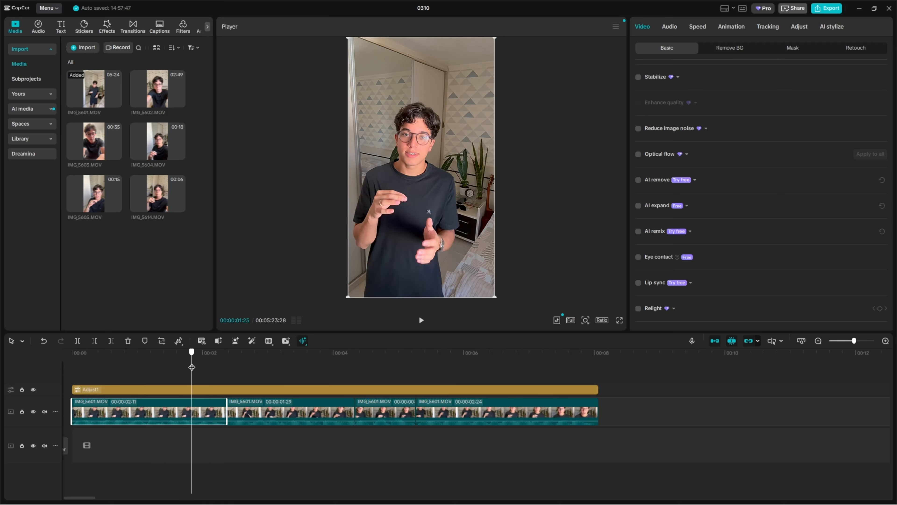
click(109, 372)
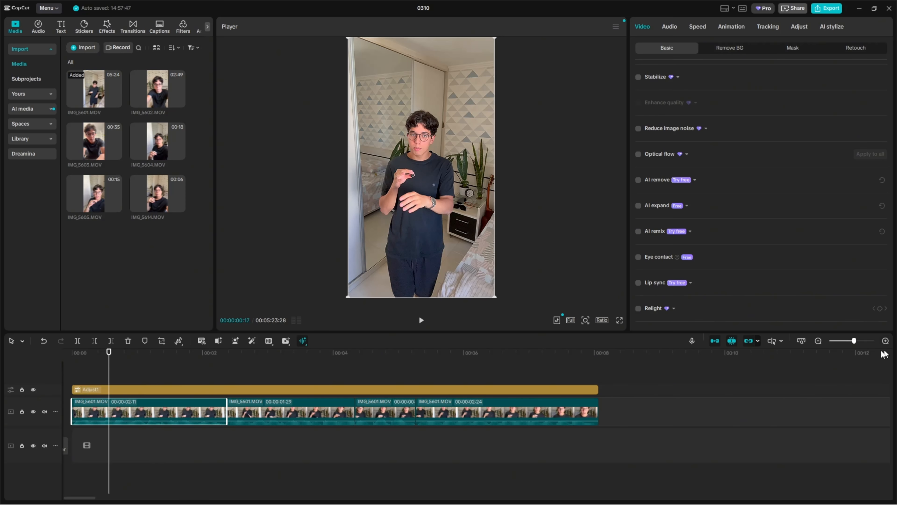
drag(854, 340, 858, 341)
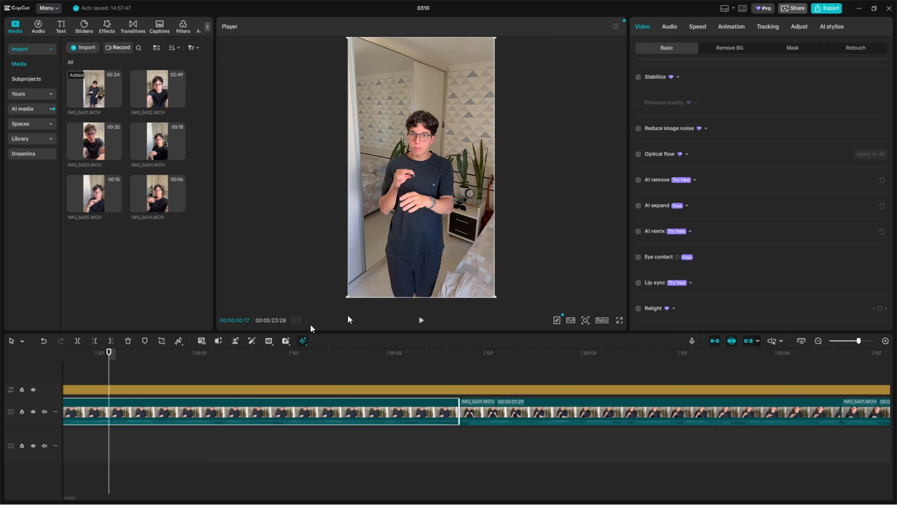
- Enable Camera tracking on the first clip with the Face target and start the tracking
scroll(671, 240, down, 2)
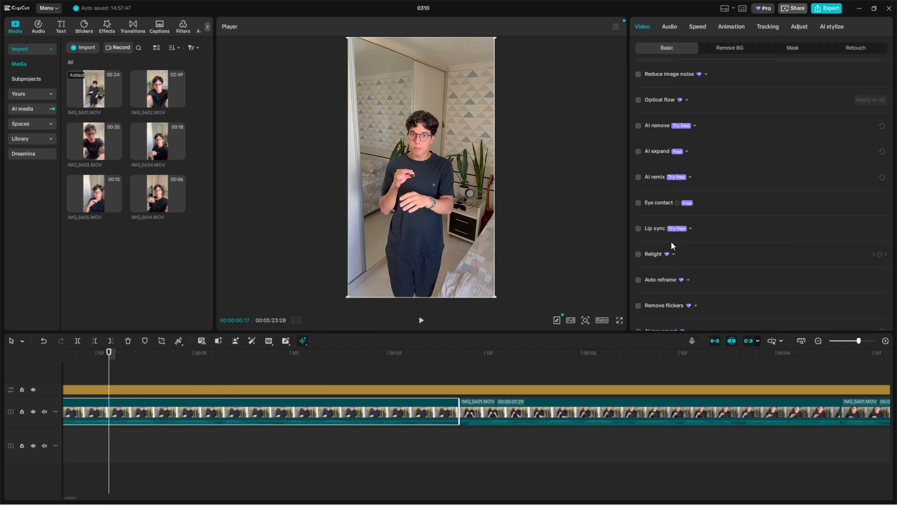
scroll(671, 246, down, 3)
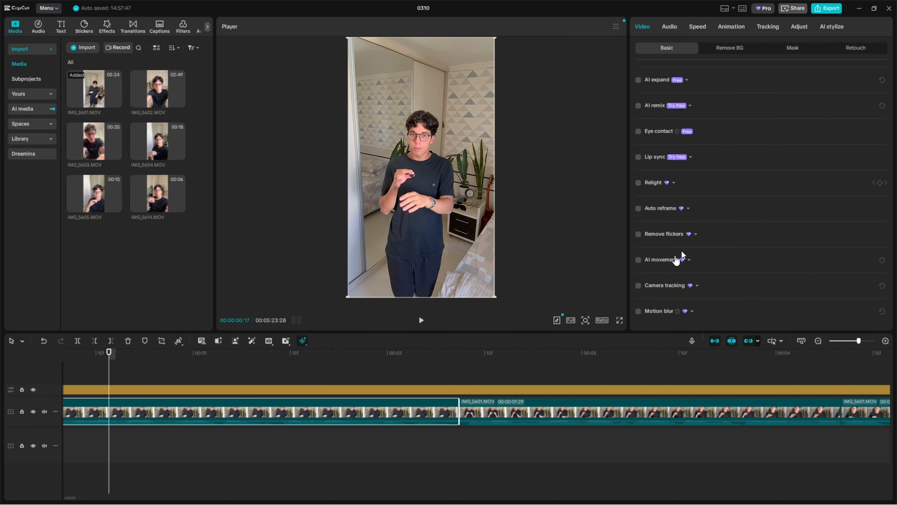
scroll(674, 230, up, 6)
scroll(679, 131, up, 3)
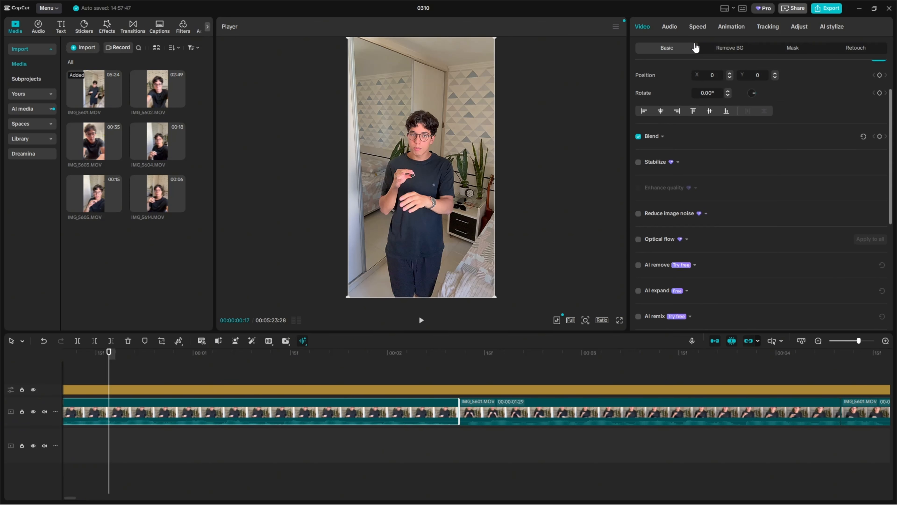
scroll(639, 208, down, 4)
scroll(659, 220, down, 4)
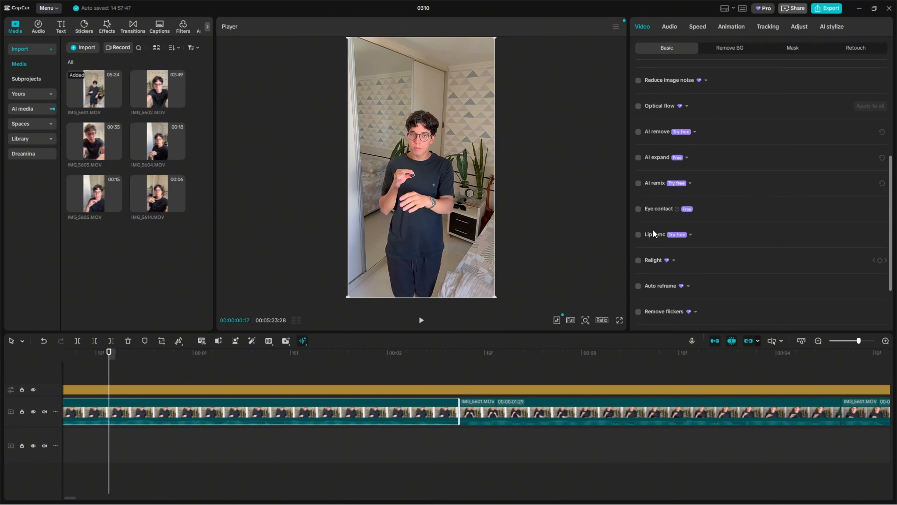
scroll(650, 247, down, 1)
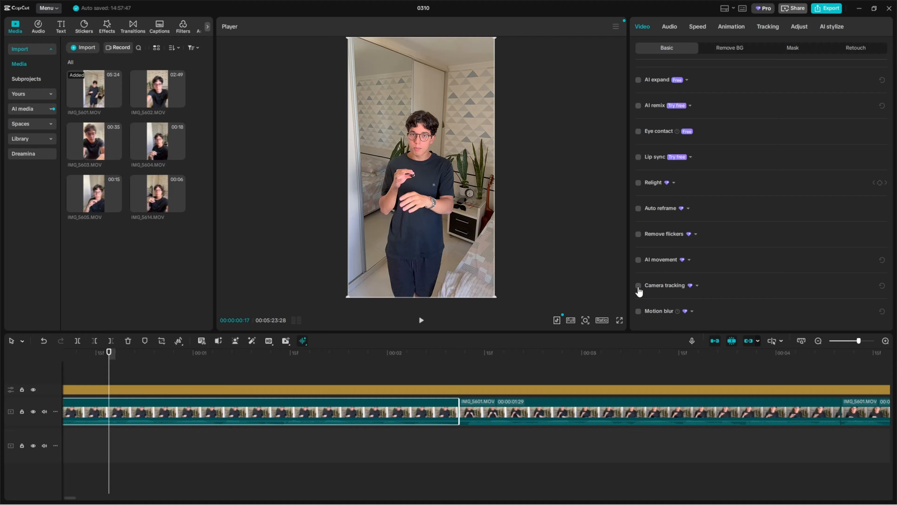
click(638, 287)
scroll(677, 272, down, 2)
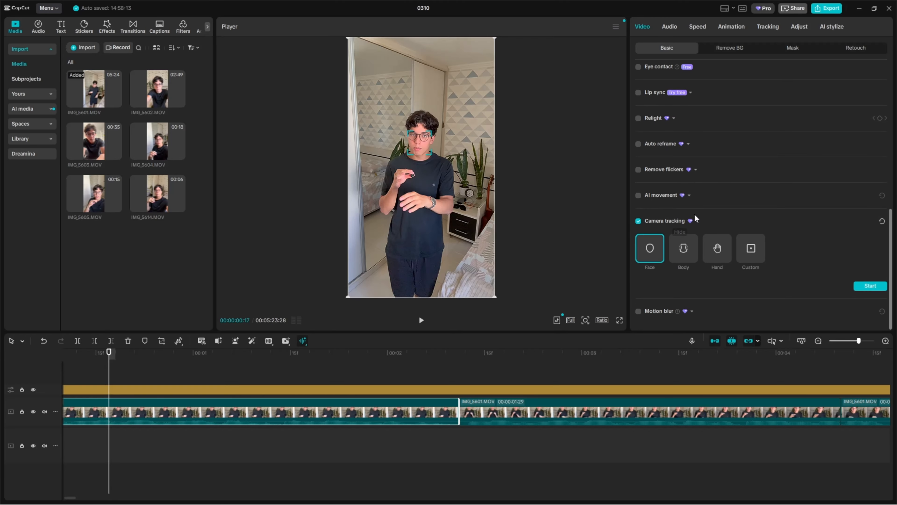
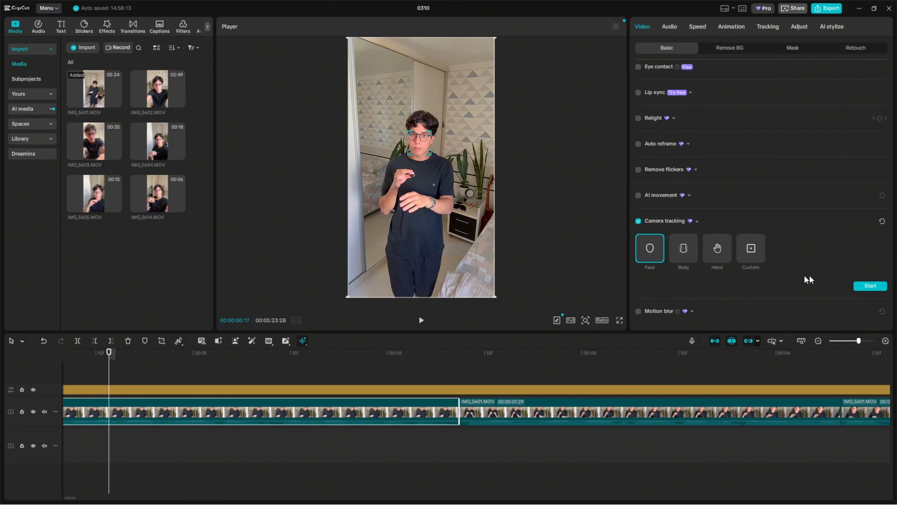
click(868, 288)
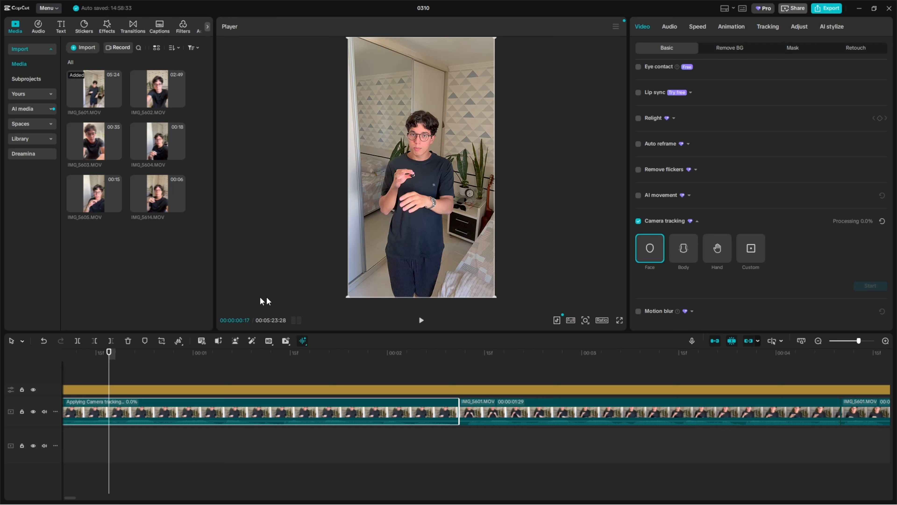
- Return the playhead to 00:00:00:00 and mute the main video track
drag(107, 364, 43, 367)
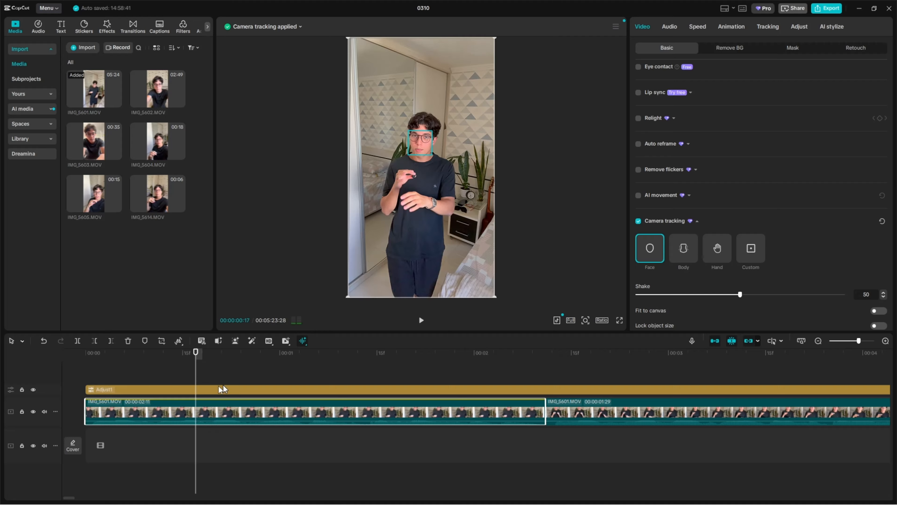
click(193, 368)
click(85, 353)
click(44, 411)
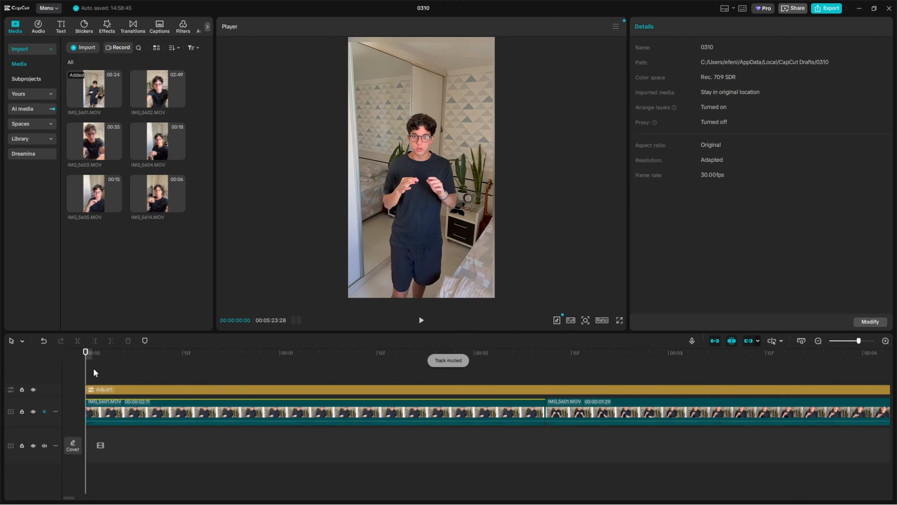
- Play the face-tracked first clip and scrub back to its start to review the tracking
key(space)
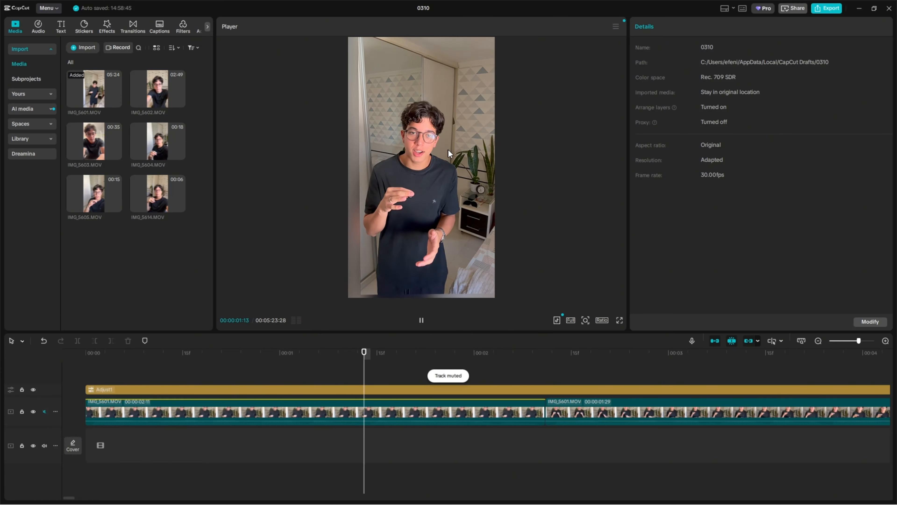
key(space)
click(472, 361)
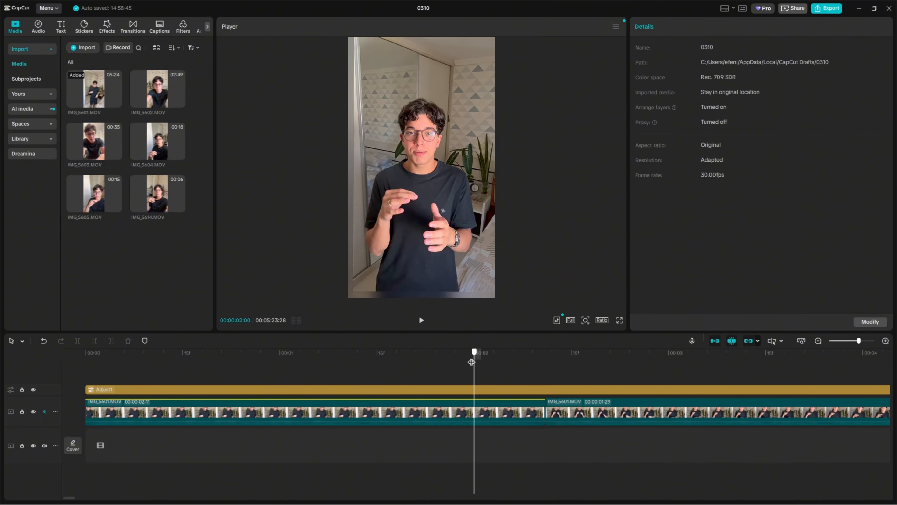
key(Left)
drag(471, 361, 86, 381)
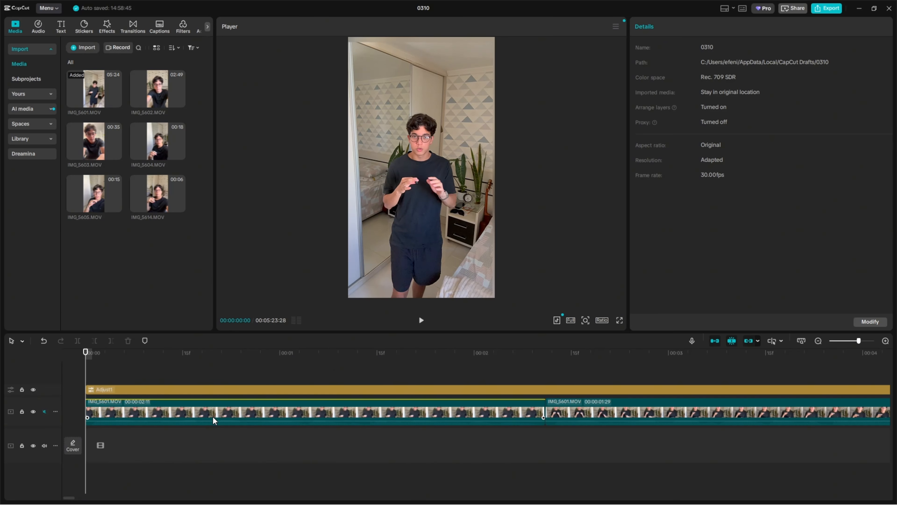
- Try the Body target for Camera tracking on the first clip and return to Face
click(214, 419)
scroll(701, 293, down, 6)
scroll(653, 289, down, 4)
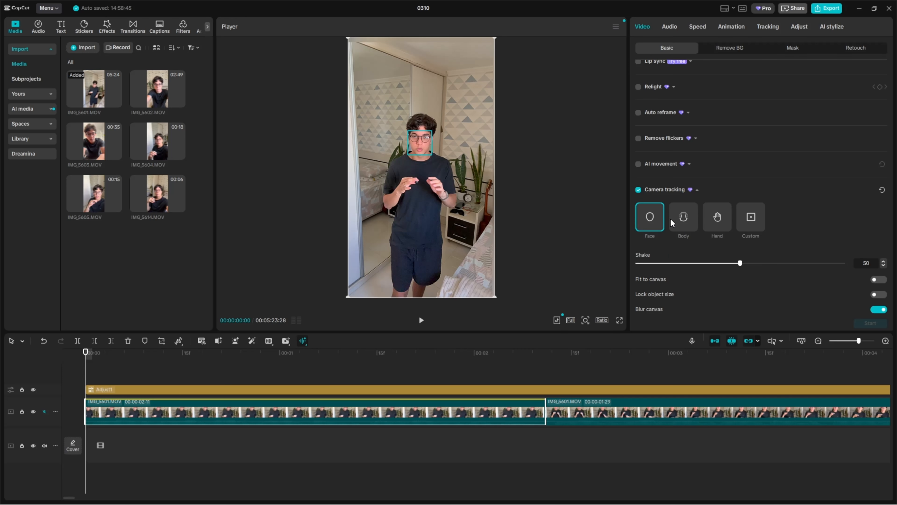
click(681, 219)
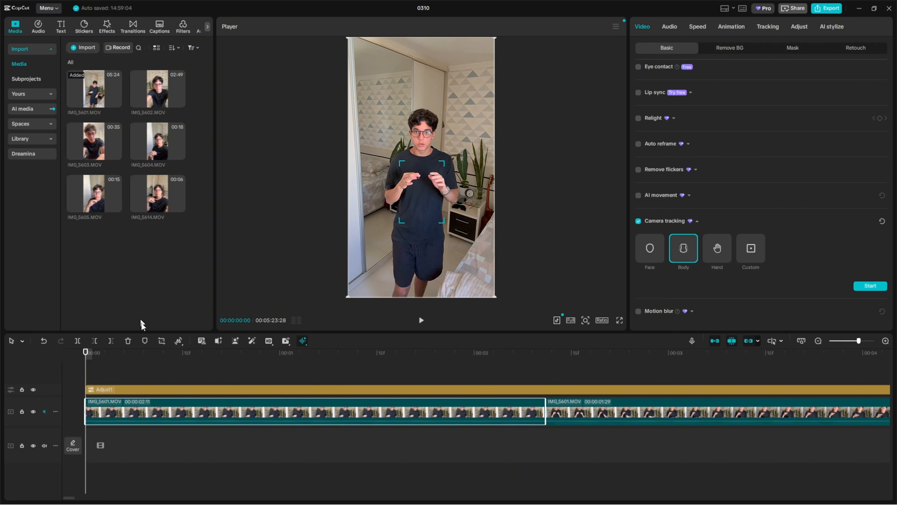
click(643, 249)
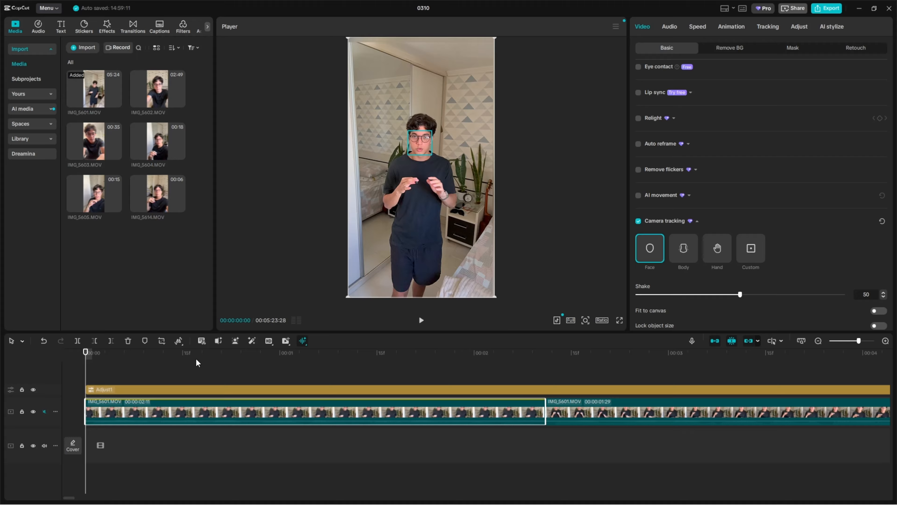
click(719, 250)
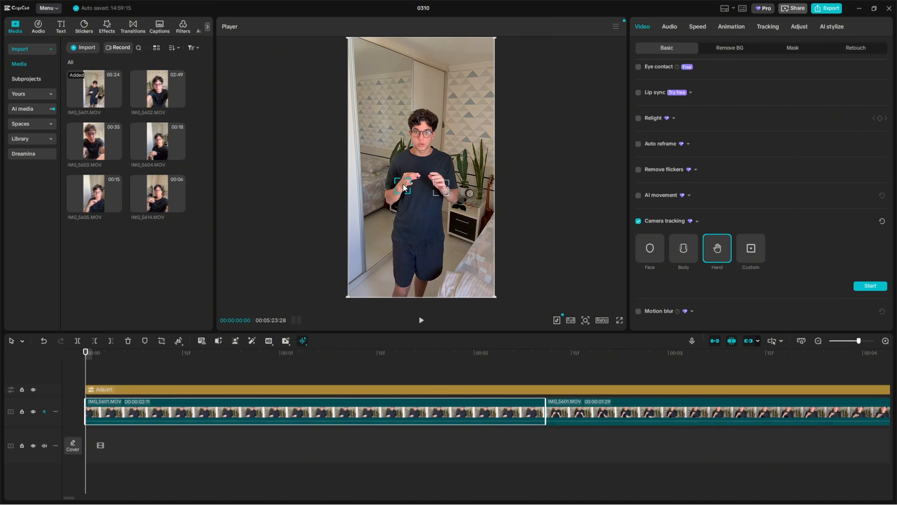
click(862, 285)
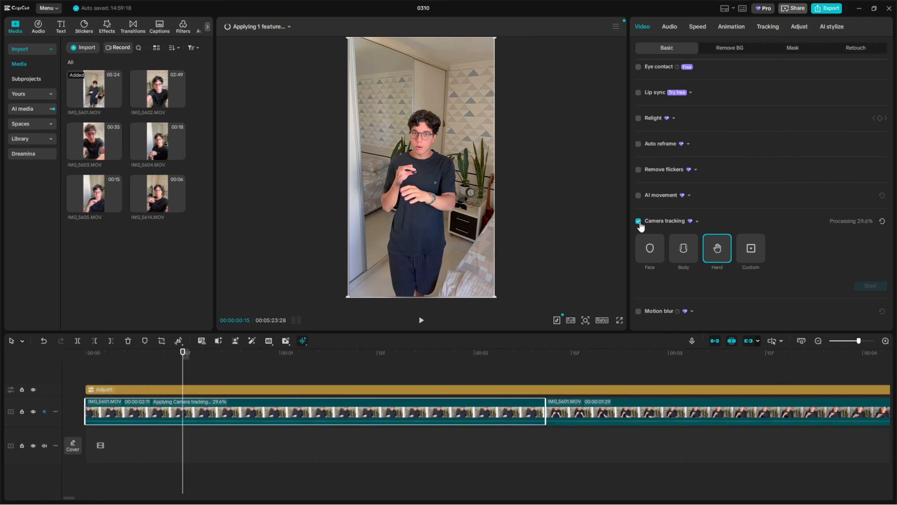
click(638, 223)
click(462, 287)
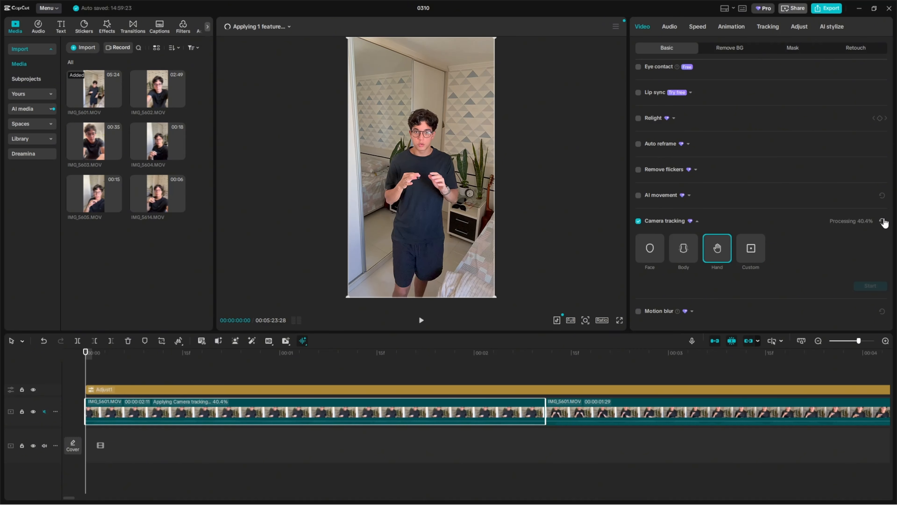
click(882, 221)
- Run Camera tracking on the first clip with the Hand target and play the tracked clip from its start
click(690, 245)
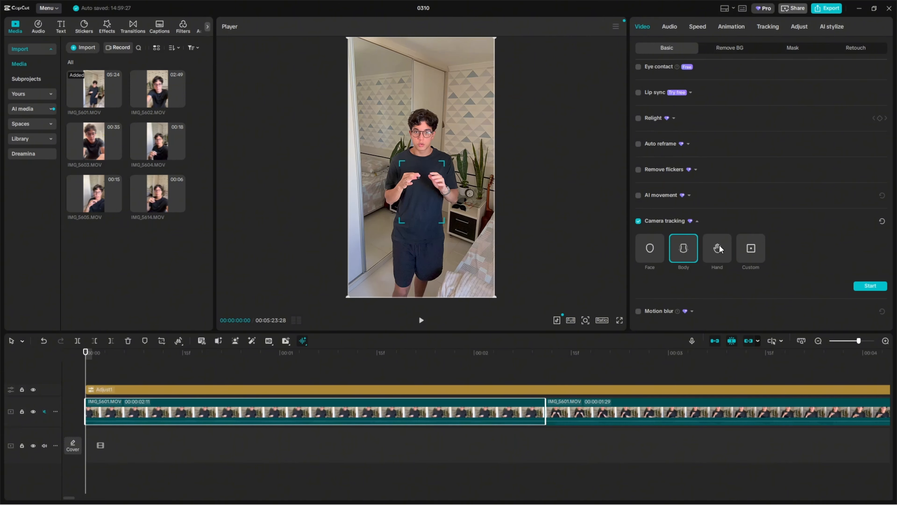
click(719, 248)
click(867, 287)
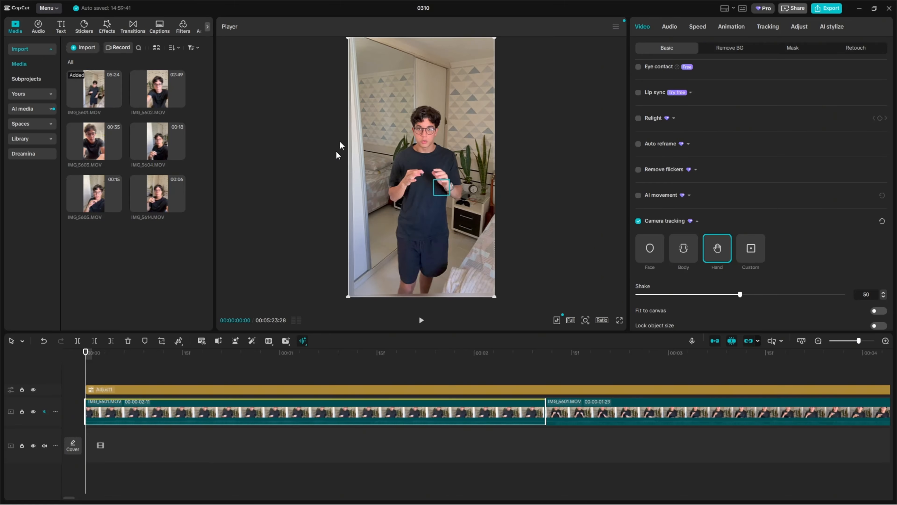
key(space)
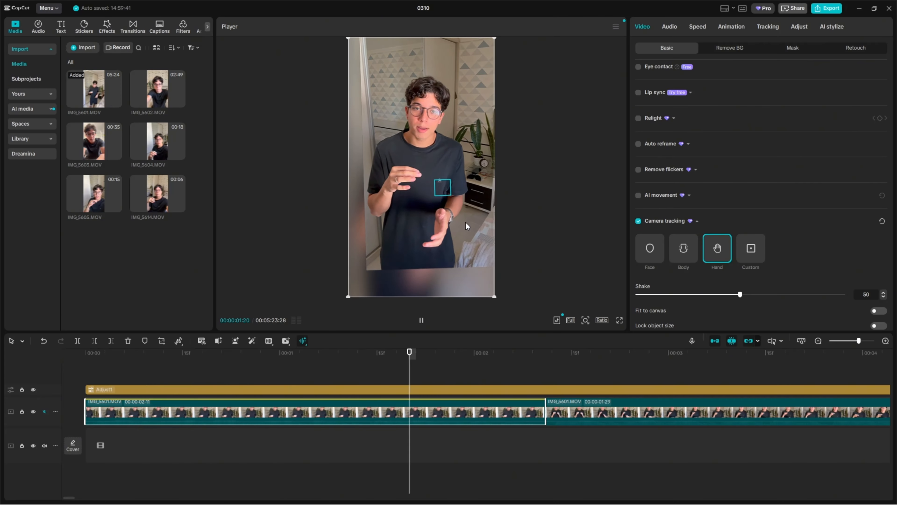
- Play and scrub the hand-tracked first clip from its start to review the camera tracking
key(space)
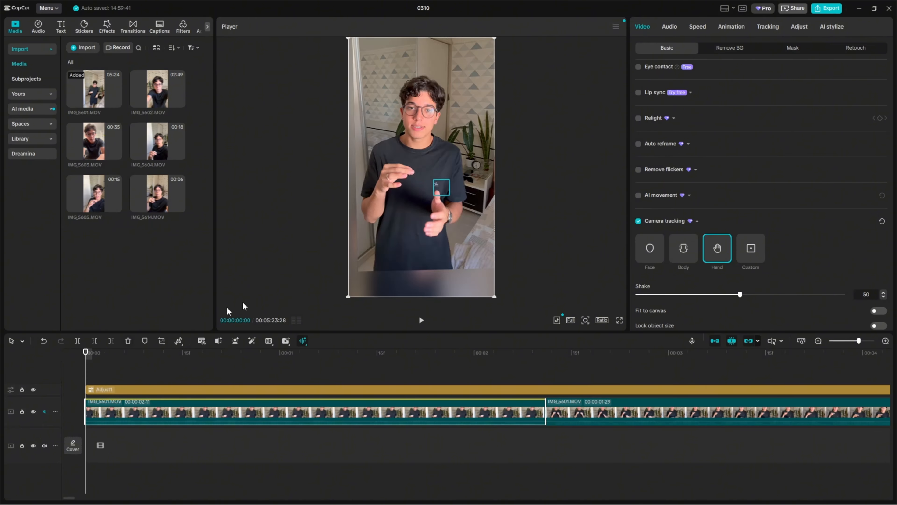
drag(450, 354, 486, 352)
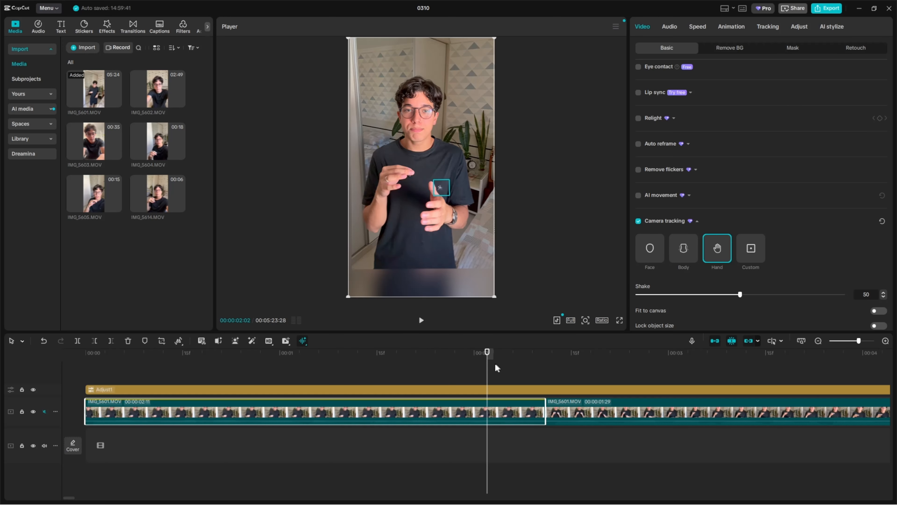
drag(487, 362, 85, 360)
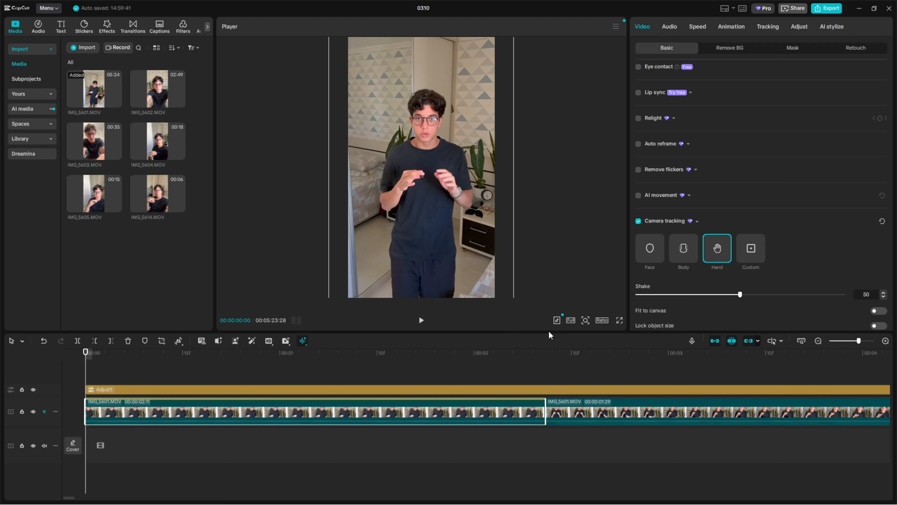
drag(114, 357, 336, 361)
key(Home)
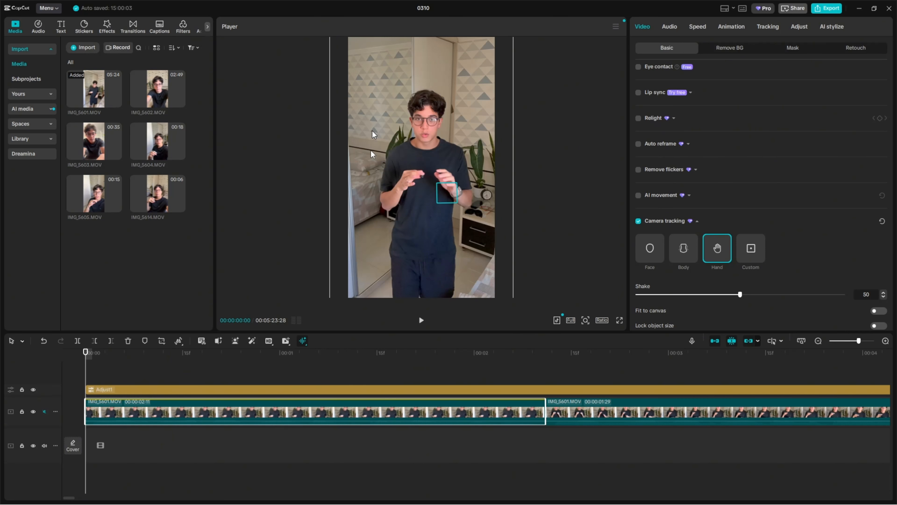
key(space)
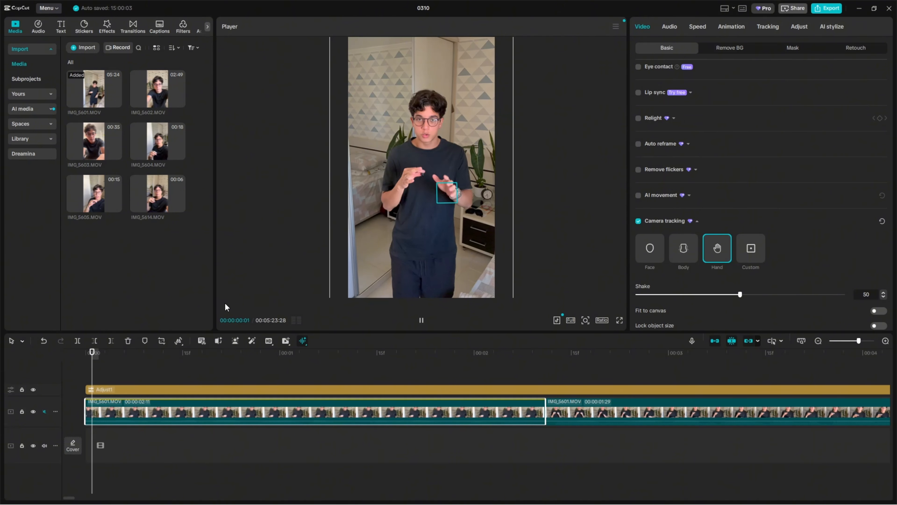
key(space)
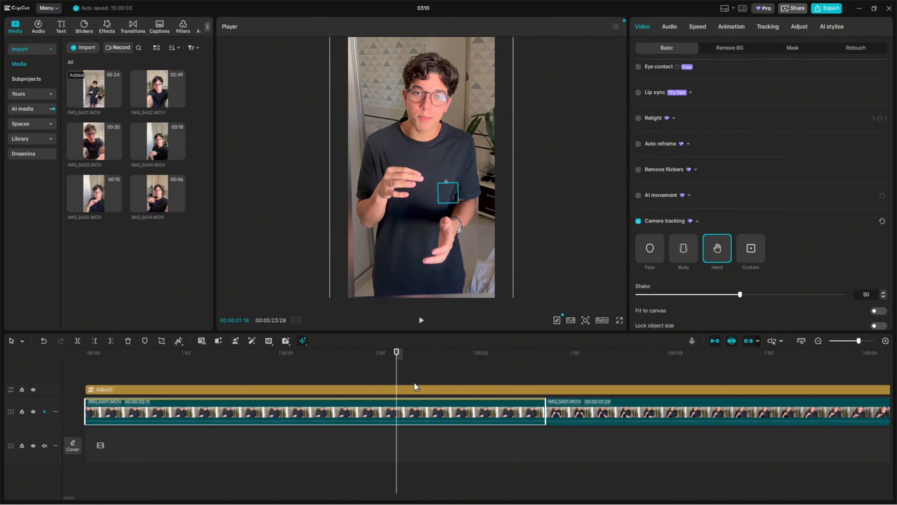
- Set the first clip's Camera tracking target back to Face, return to the start and zoom out the timeline
click(653, 252)
key(Home)
key(super)
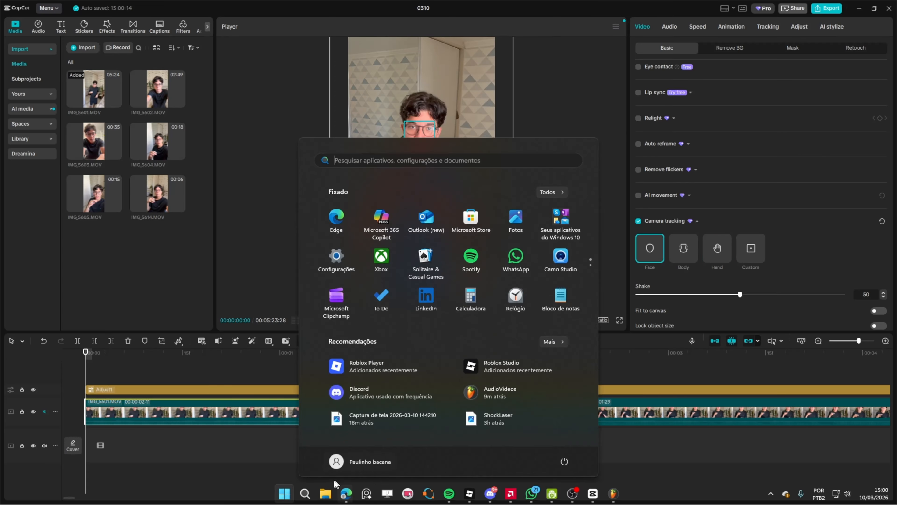
click(335, 483)
drag(858, 340, 847, 340)
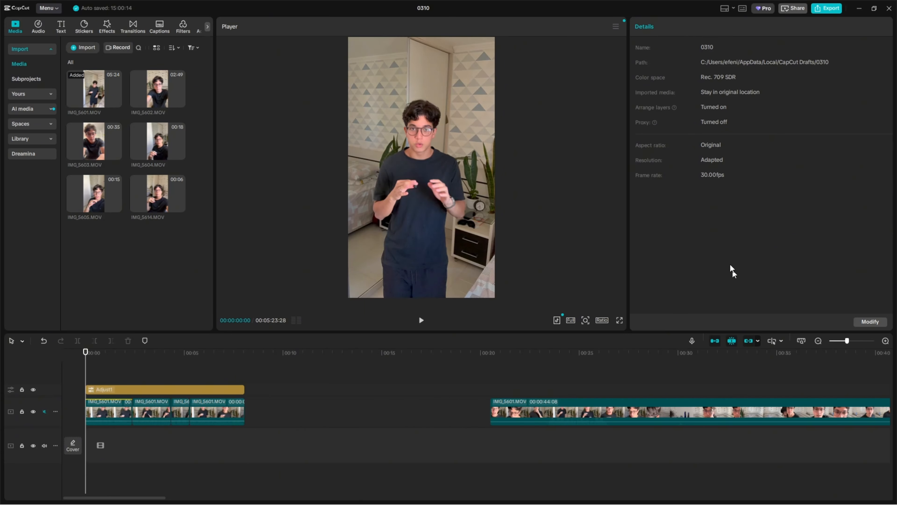
- Switch to Instagram in the browser, search for "titan" and open the robotictitans profile
key(alt+Tab)
drag(452, 125, 530, 95)
click(158, 270)
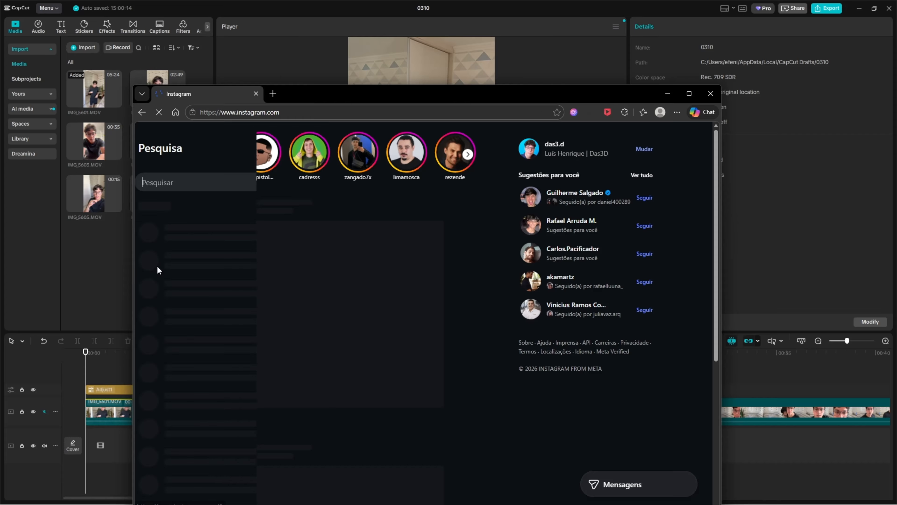
text(t)
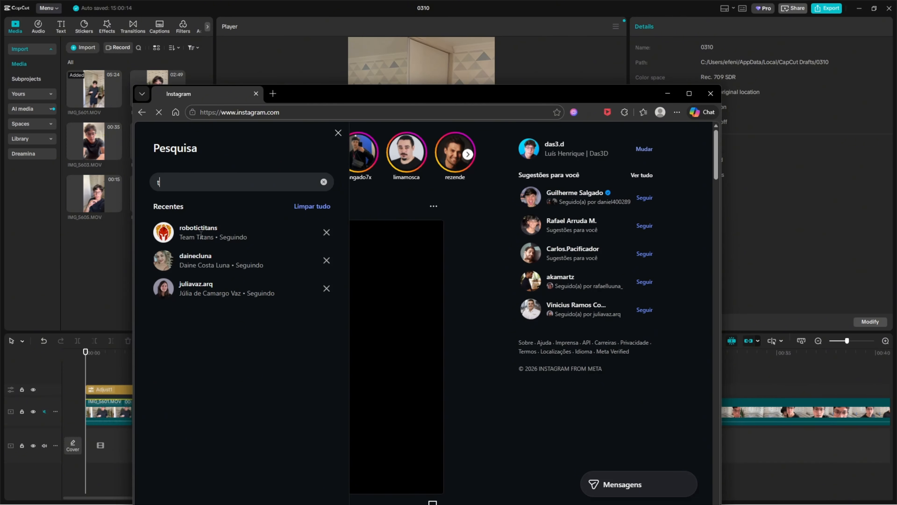
text(itan)
drag(317, 95, 522, 109)
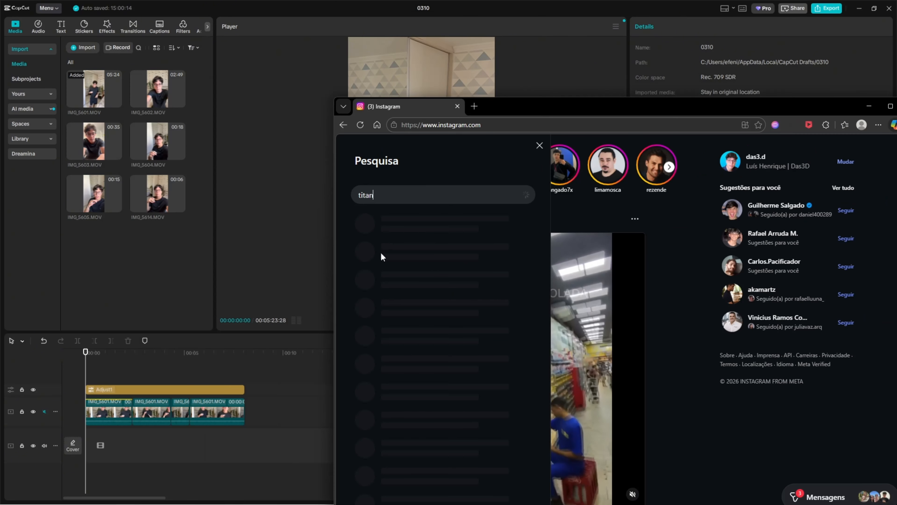
click(455, 212)
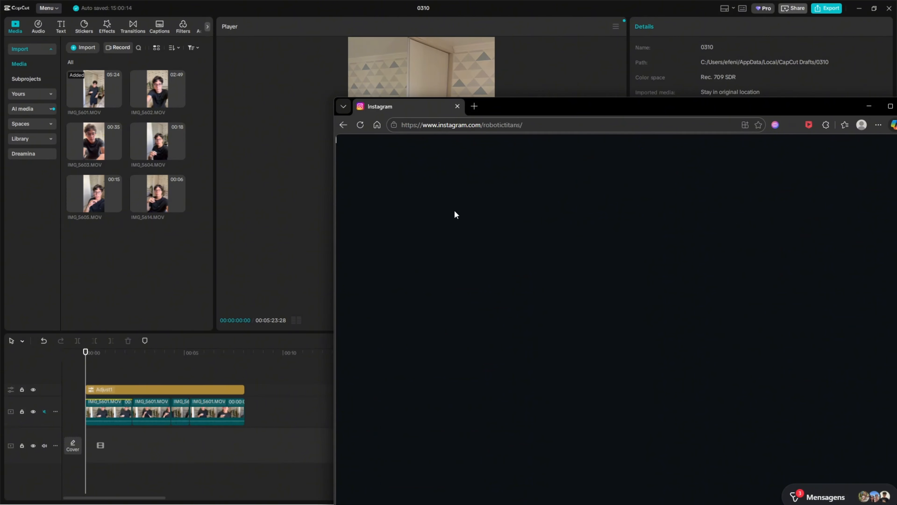
- Find the "Processo Seletivo Titans 2025.2" video on the robotictitans profile and open it
drag(581, 106, 429, 53)
scroll(508, 279, down, 6)
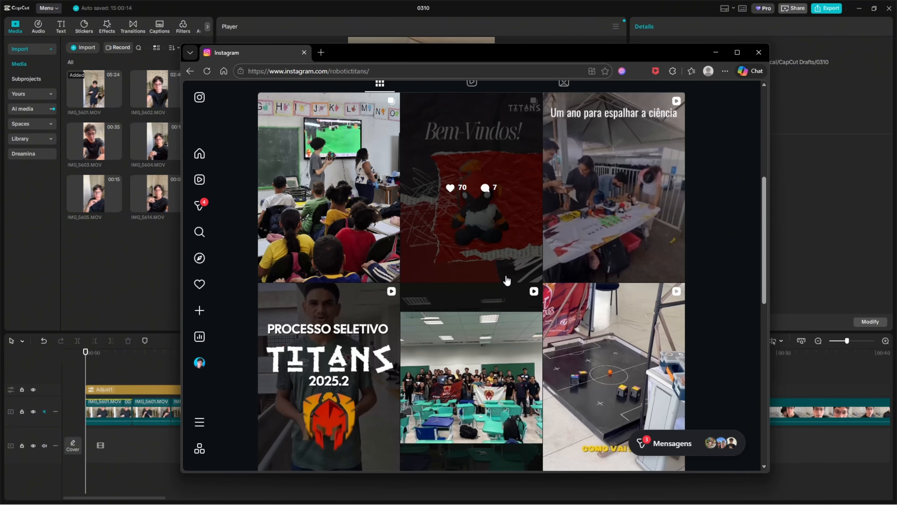
click(361, 322)
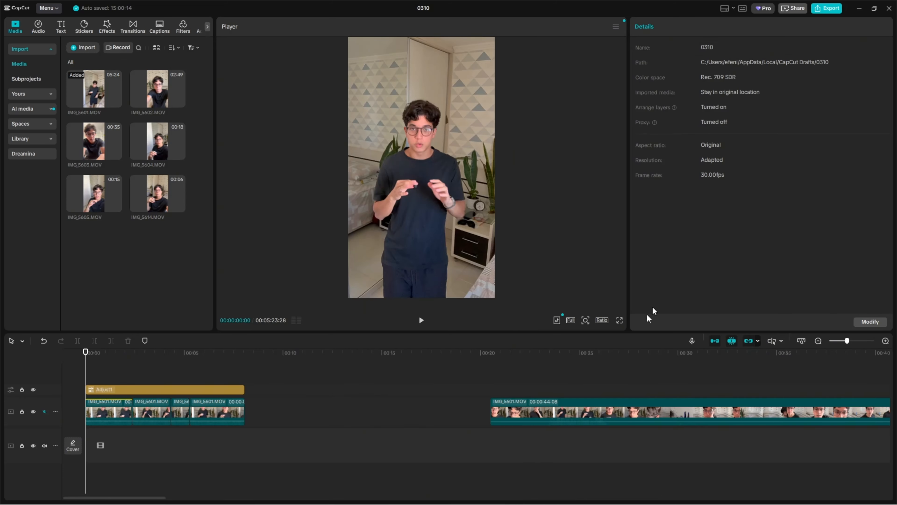
- Return to the CapCut timeline and place the playhead at 00:00:03:06 over the second clip
key(space)
scroll(841, 343, up, 1)
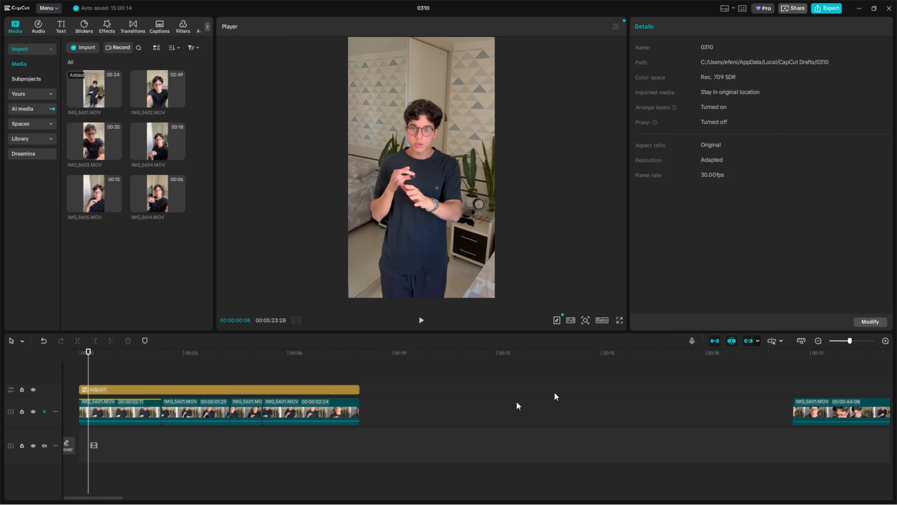
click(192, 353)
click(196, 397)
click(197, 389)
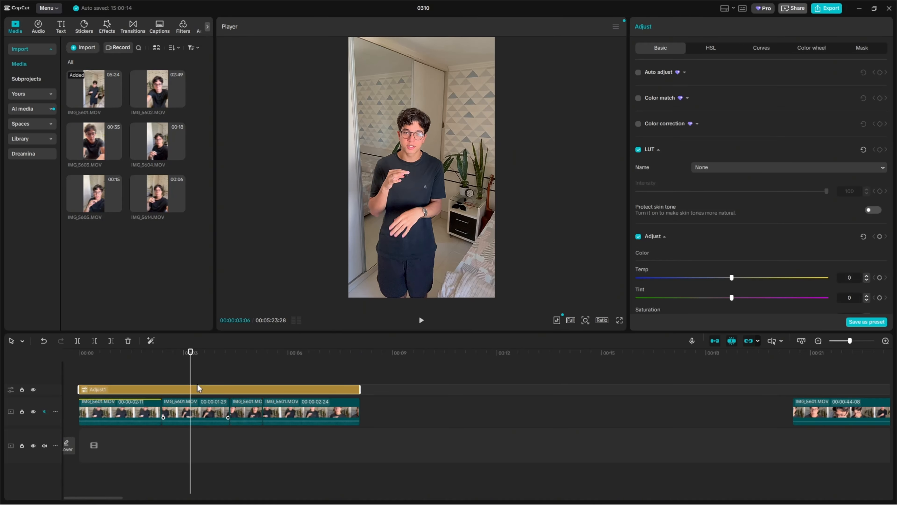
- Add a default text at the playhead, trim its end to about 00:00:03:29, and place it above the head at about 73% scale
click(60, 28)
drag(96, 71, 218, 389)
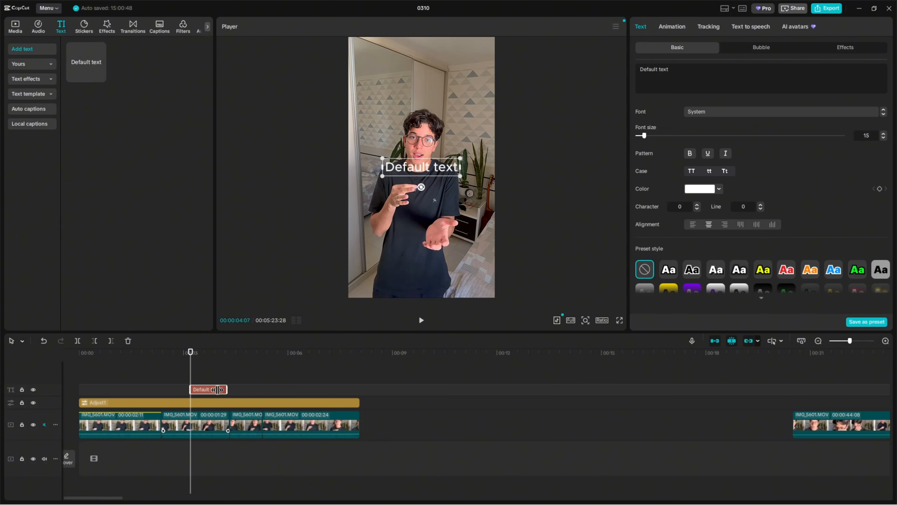
drag(441, 167, 447, 102)
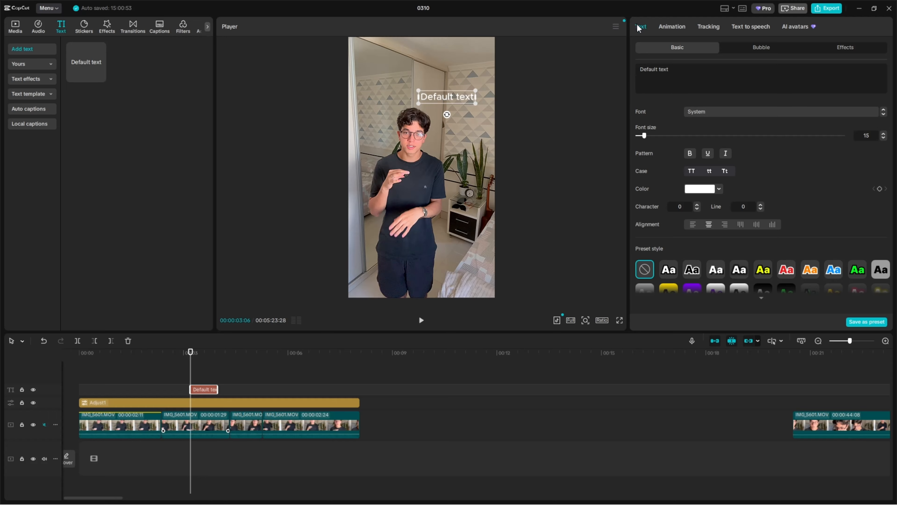
- Run Motion tracking on the default text with the tracking box on the man's head and Direction set to Both
click(689, 24)
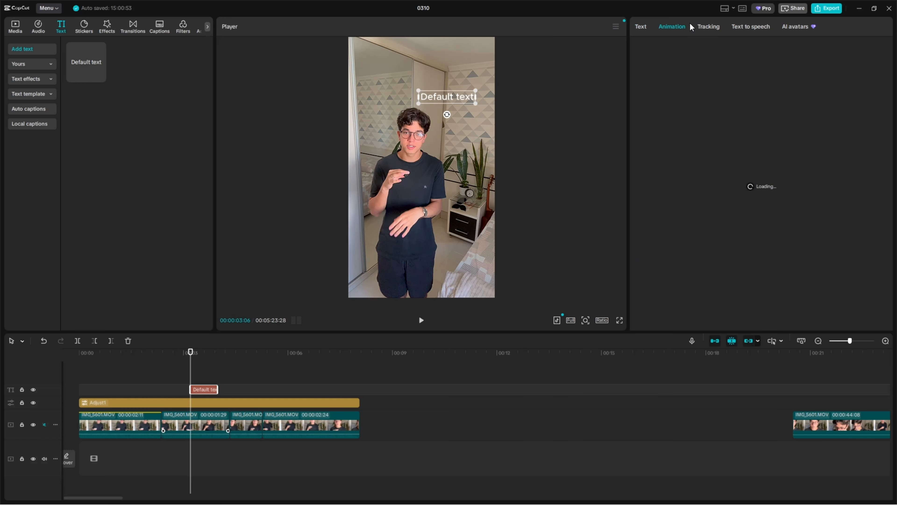
click(701, 27)
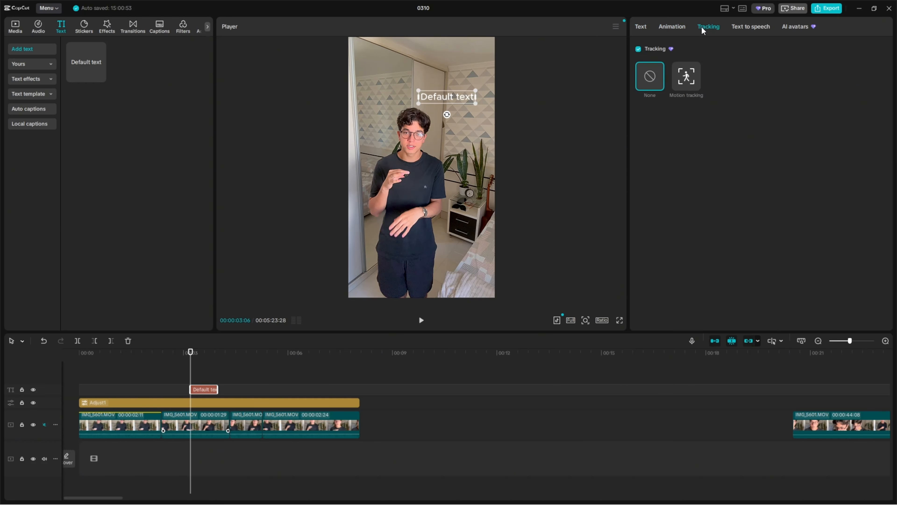
click(685, 79)
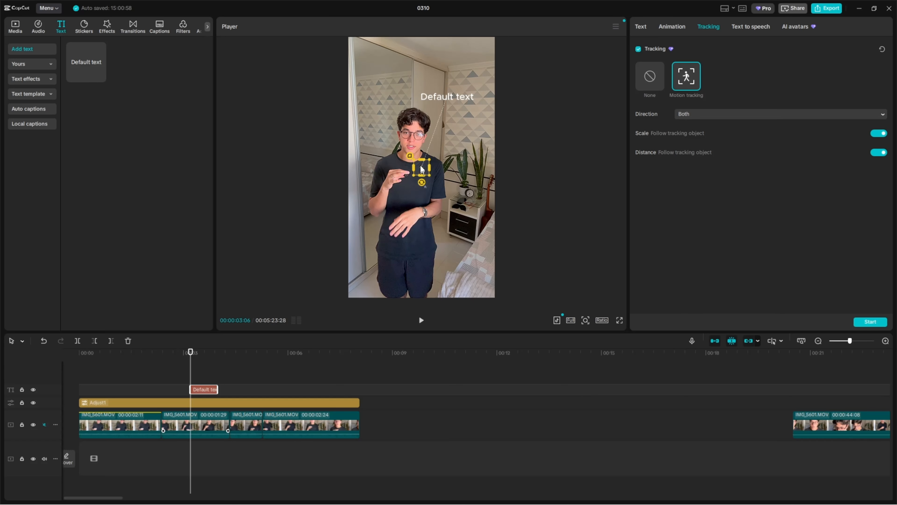
drag(422, 169, 413, 123)
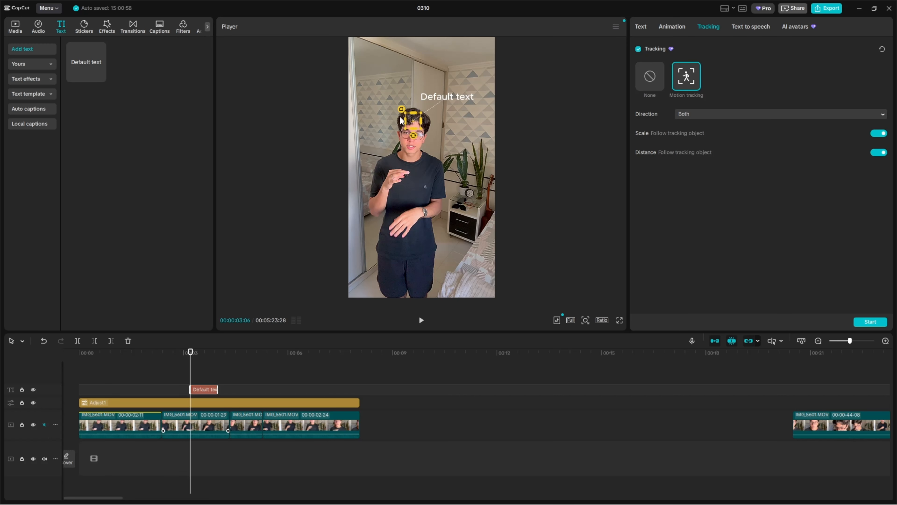
click(867, 321)
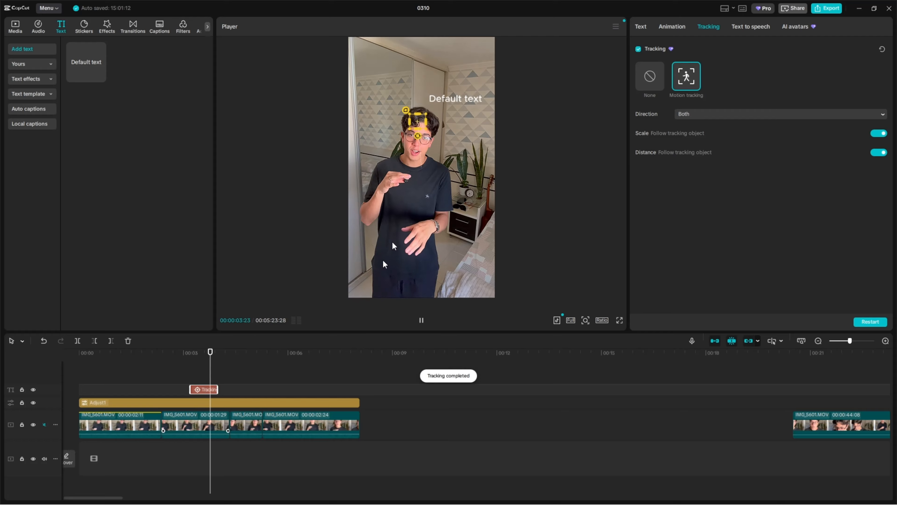
- Play the tracked text from 00:00:03:06 and replay it to check how it follows the head
click(535, 160)
click(191, 357)
key(space)
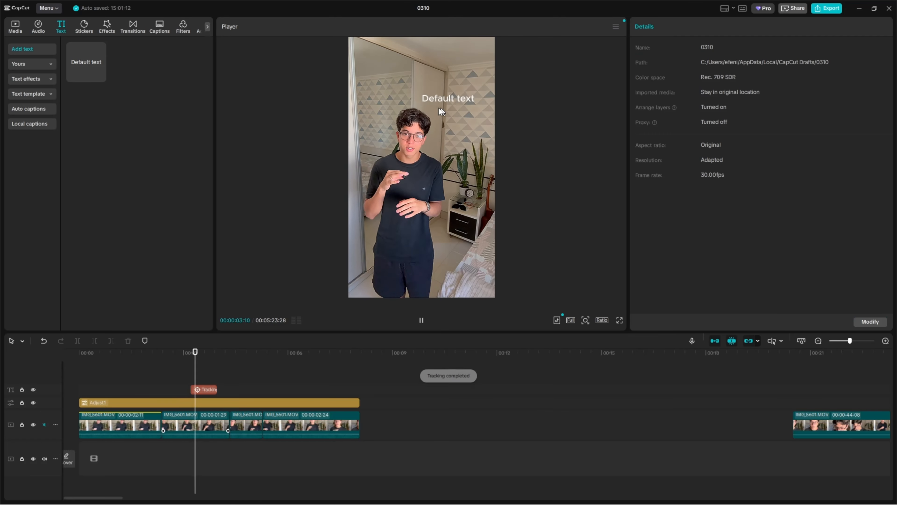
drag(231, 353, 193, 349)
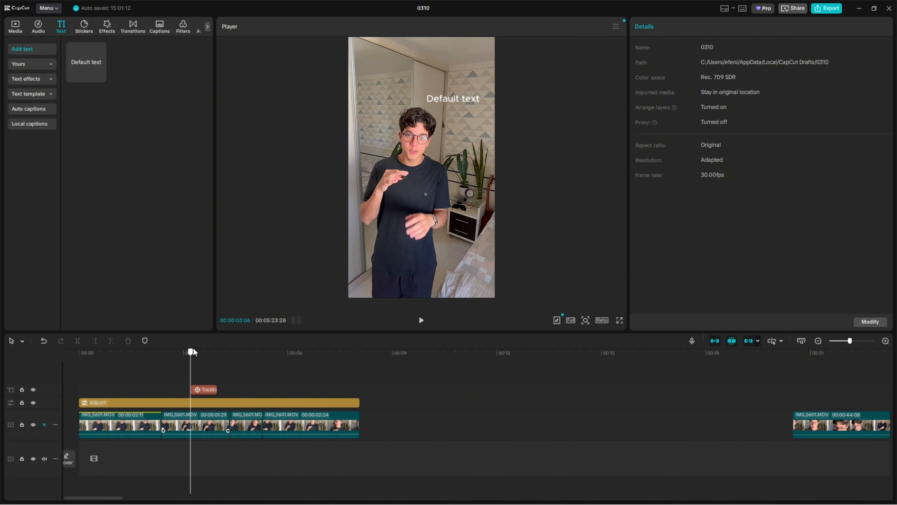
key(space)
key(space)
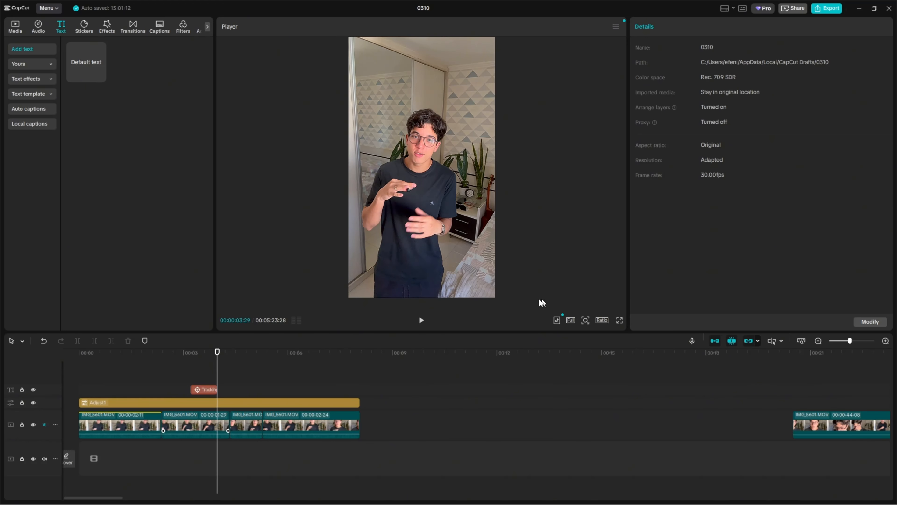
- Select the tracked text, look through its basic text settings and try font size 16
click(199, 374)
click(202, 388)
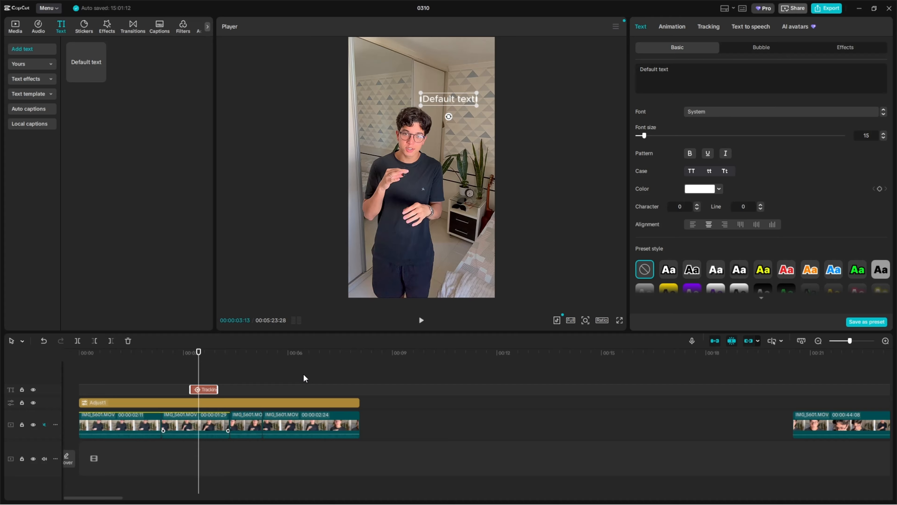
scroll(760, 212, down, 2)
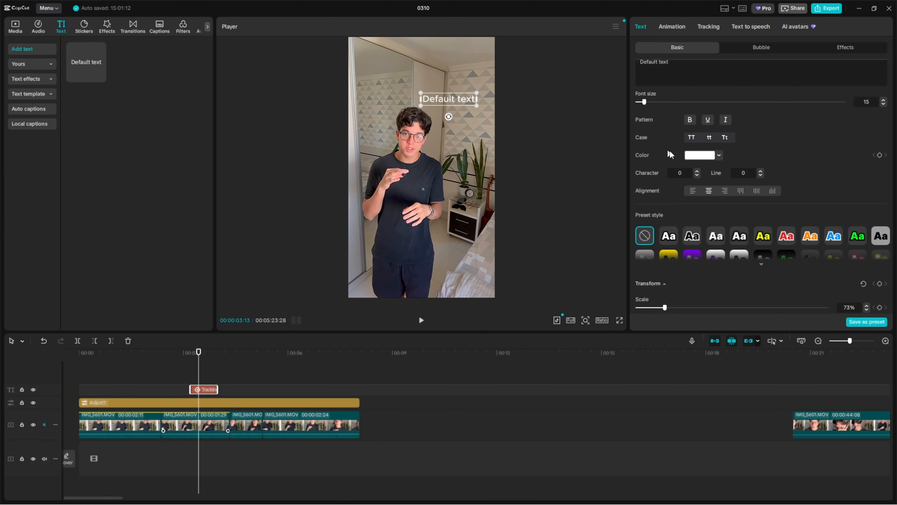
scroll(671, 226, down, 2)
scroll(703, 142, up, 4)
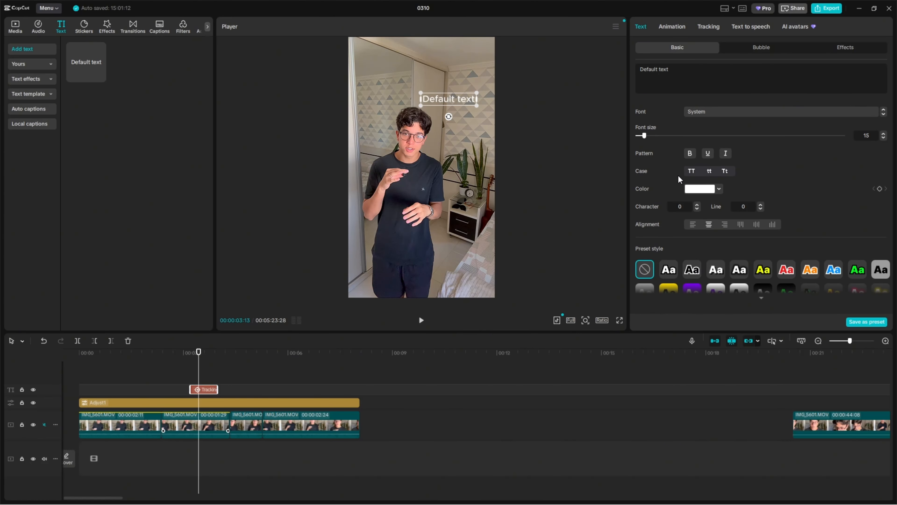
scroll(650, 167, down, 2)
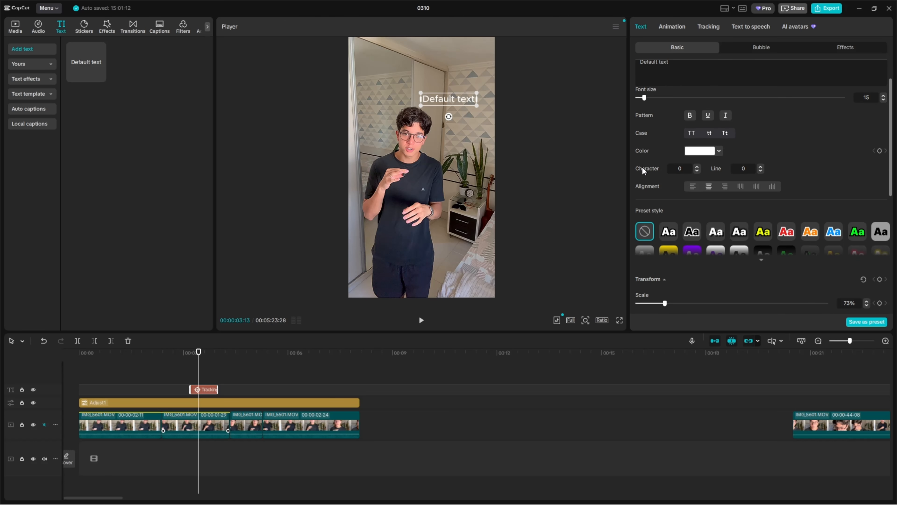
scroll(644, 163, up, 2)
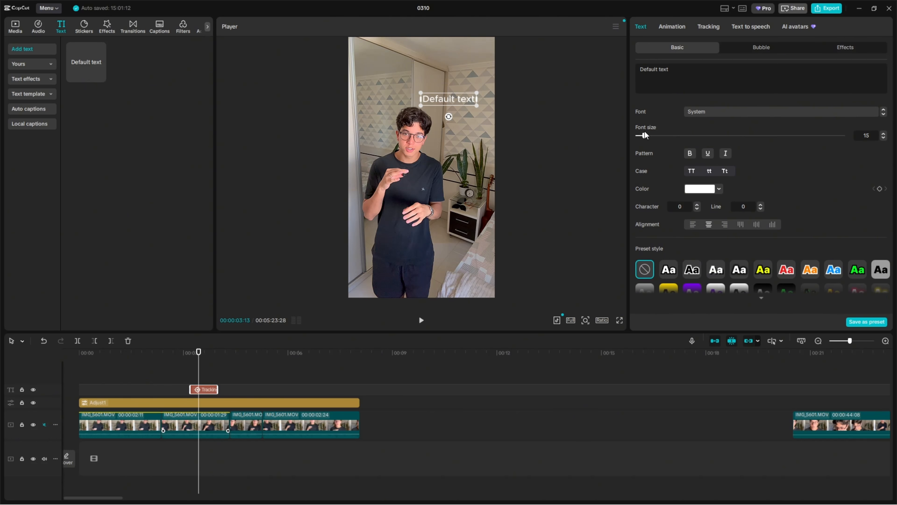
mouse_move(644, 135)
mouse_down()
mouse_move(654, 135)
mouse_move(645, 136)
mouse_up()
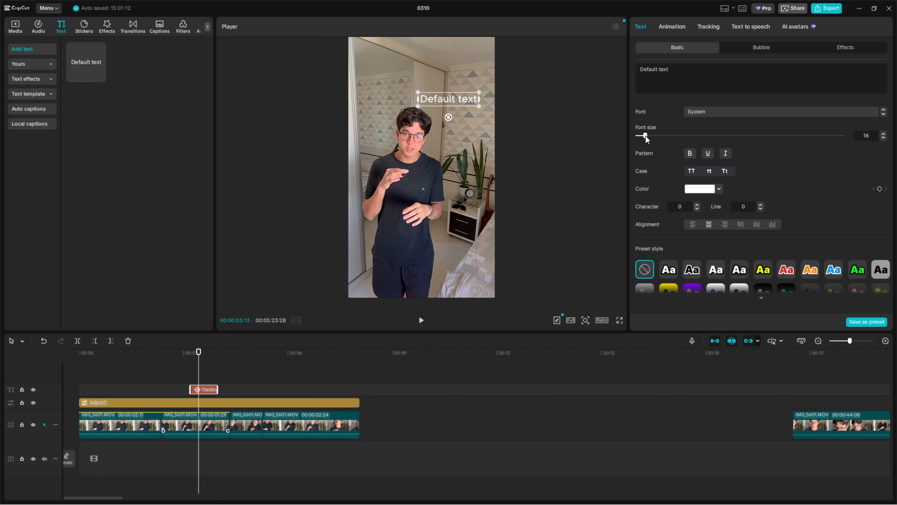
- Expand the preset styles and apply the first row's fourth option, a white lettering style, to the tracked text
scroll(657, 104, down, 3)
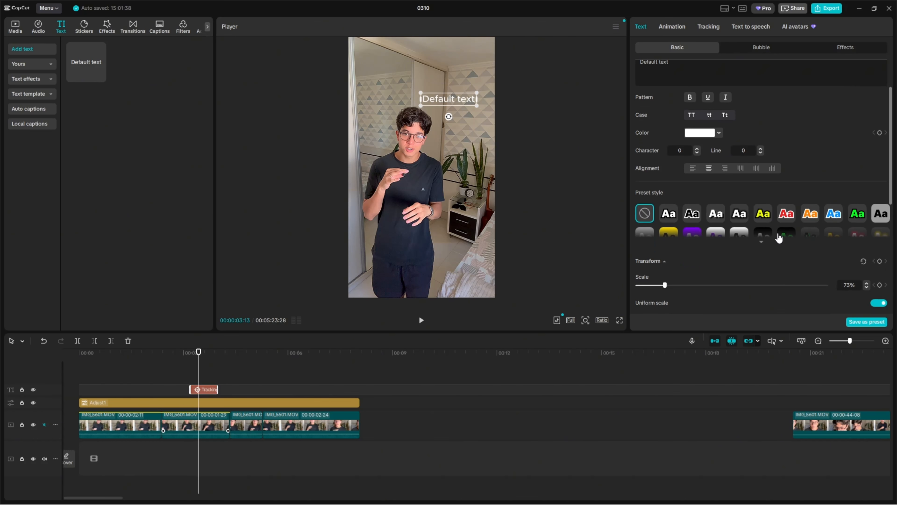
click(761, 242)
click(715, 213)
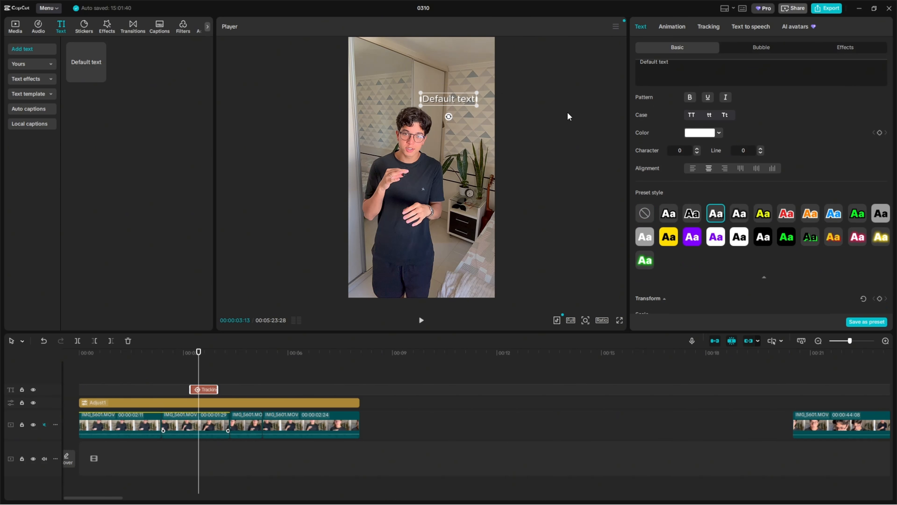
scroll(700, 129, up, 3)
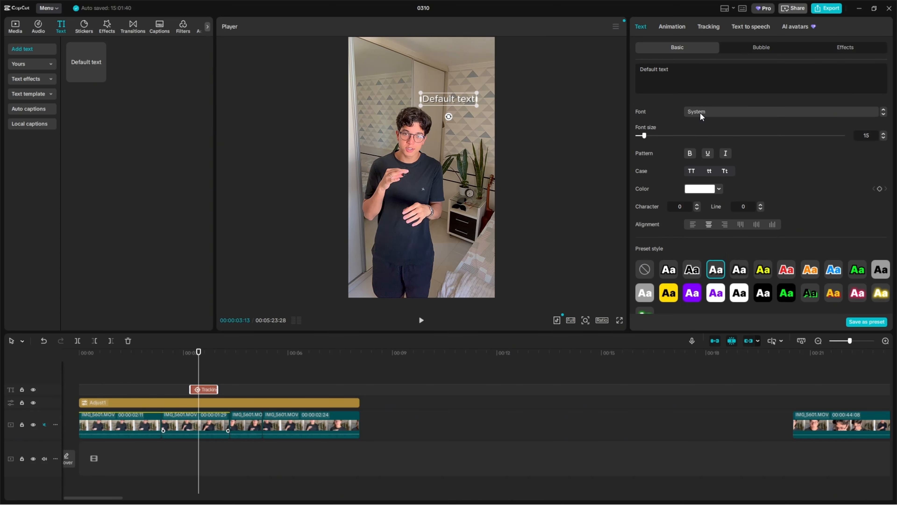
- Try the prompt-Blk font on the tracked text
click(701, 112)
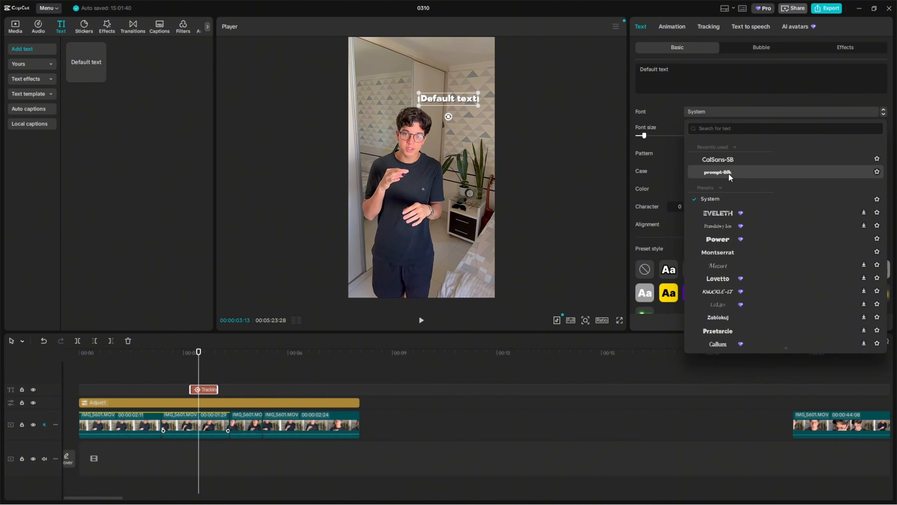
click(722, 171)
- Search the fonts for "system", clear the search and set the tracked text's font to CalSans-SB
click(728, 112)
scroll(738, 234, down, 3)
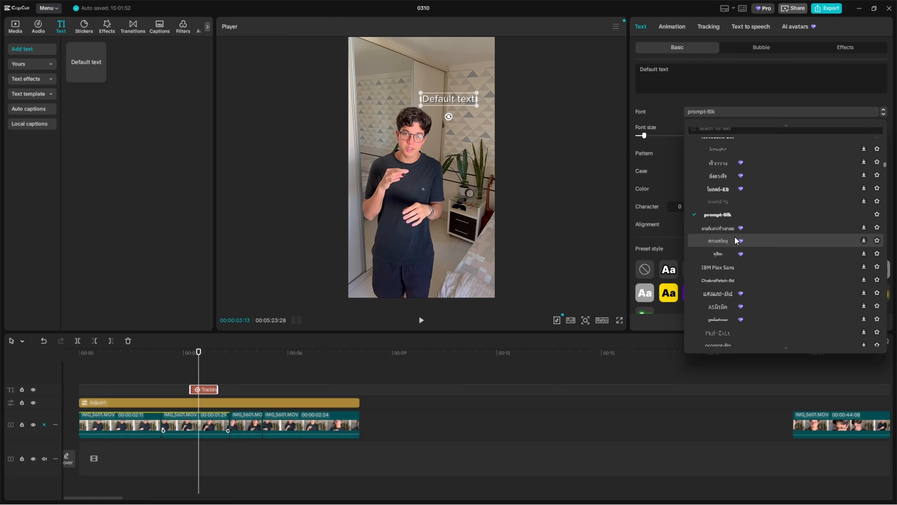
scroll(722, 217, up, 6)
text(sy)
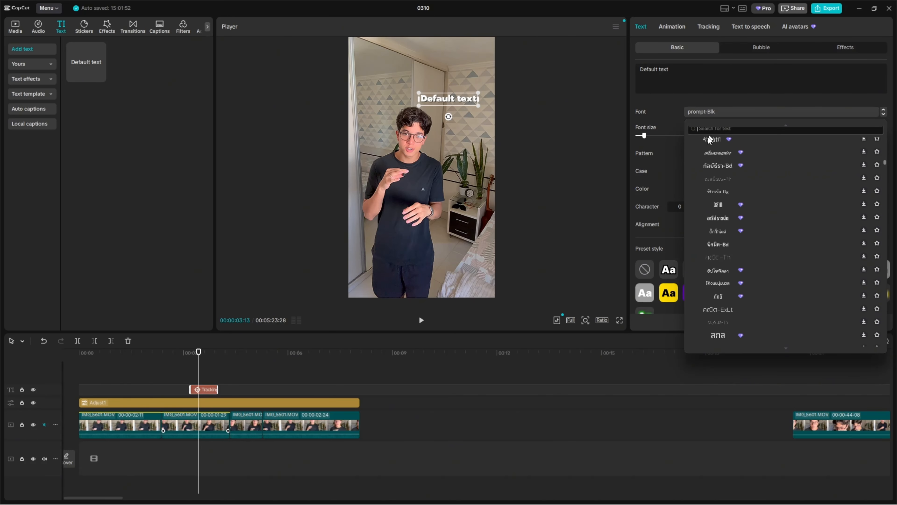
text(stem)
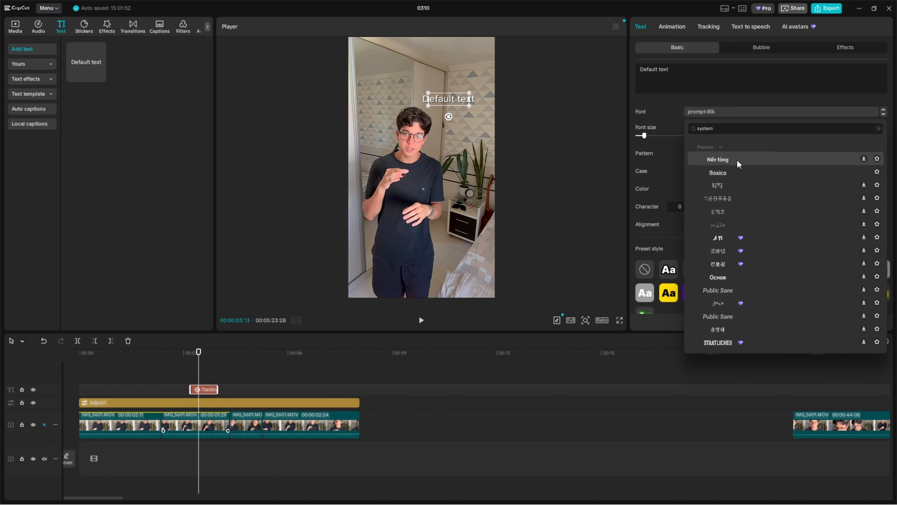
double_click(730, 130)
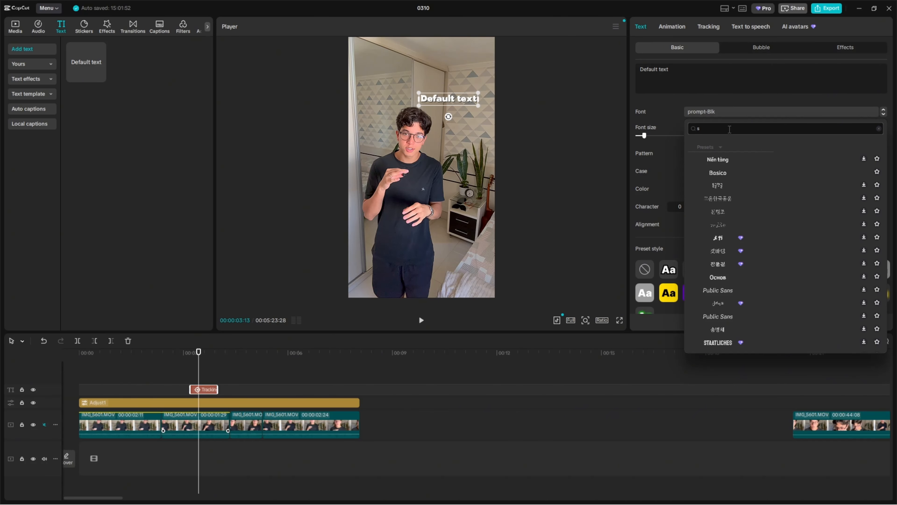
key(BackSpace)
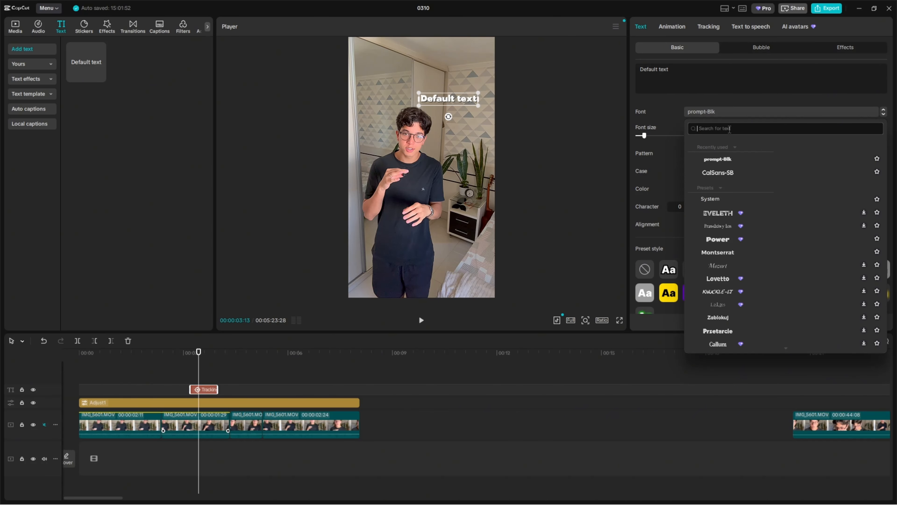
click(717, 172)
- Turn on a black stroke for the tracked text and set its thickness to 1
scroll(708, 218, down, 3)
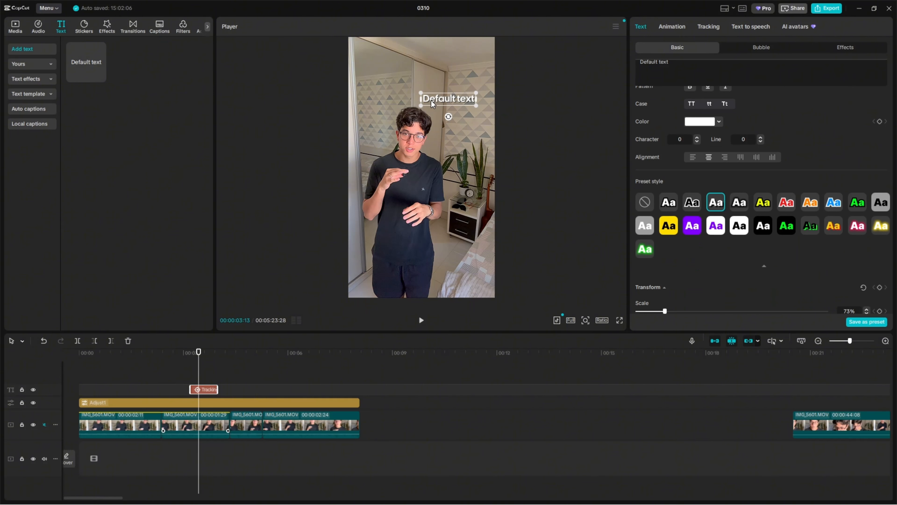
scroll(679, 214, down, 9)
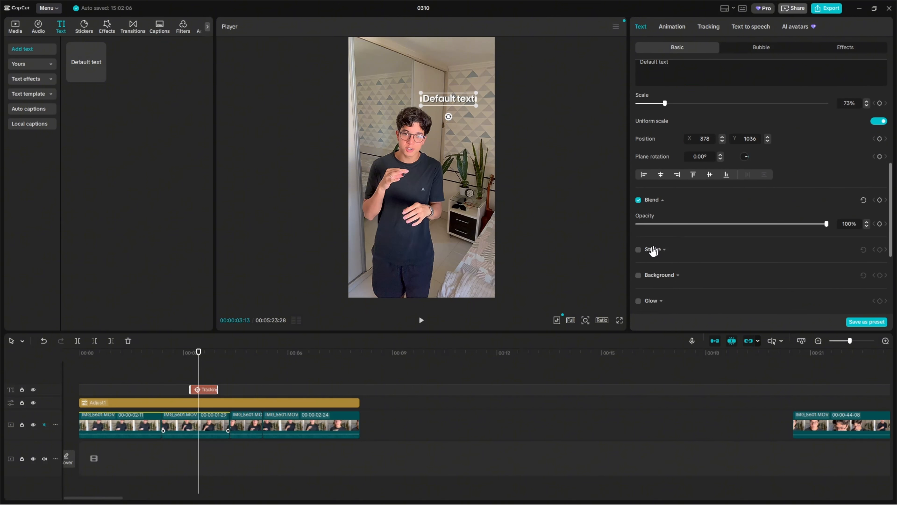
click(638, 249)
drag(693, 297, 644, 297)
scroll(652, 283, down, 4)
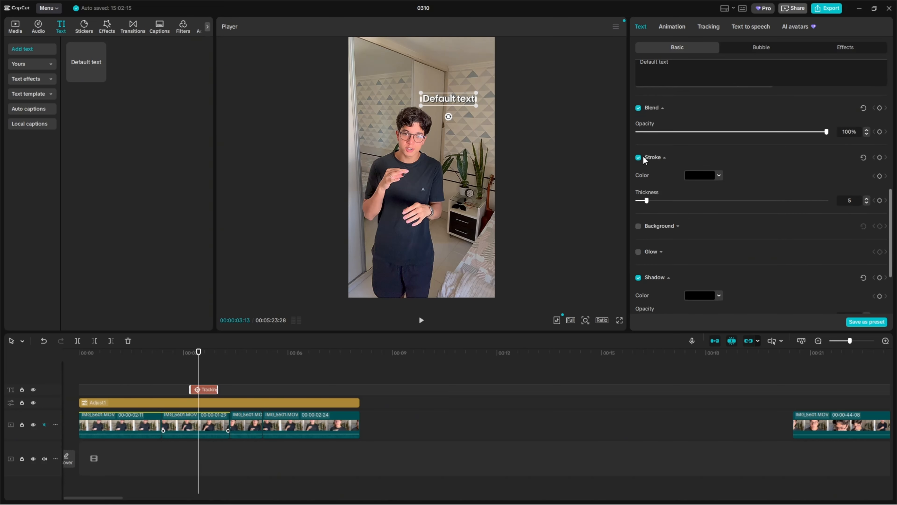
click(638, 157)
click(638, 158)
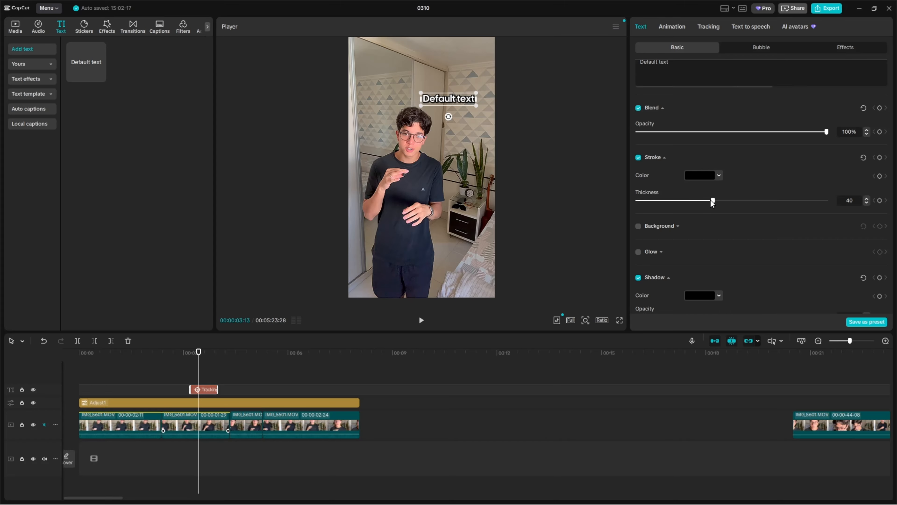
drag(713, 201, 656, 201)
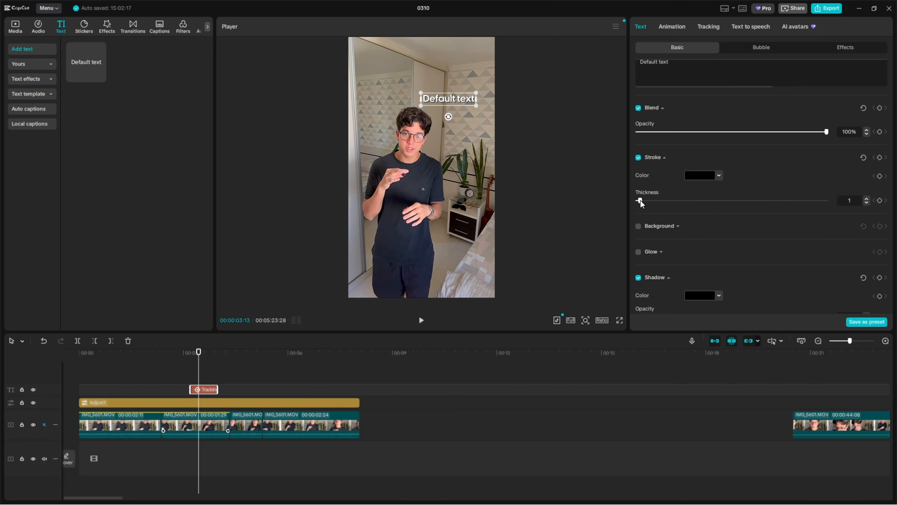
- Deselect the tracked text, play it to check the lettering, and scrub back to 00:00:03:22
click(521, 134)
key(space)
key(space)
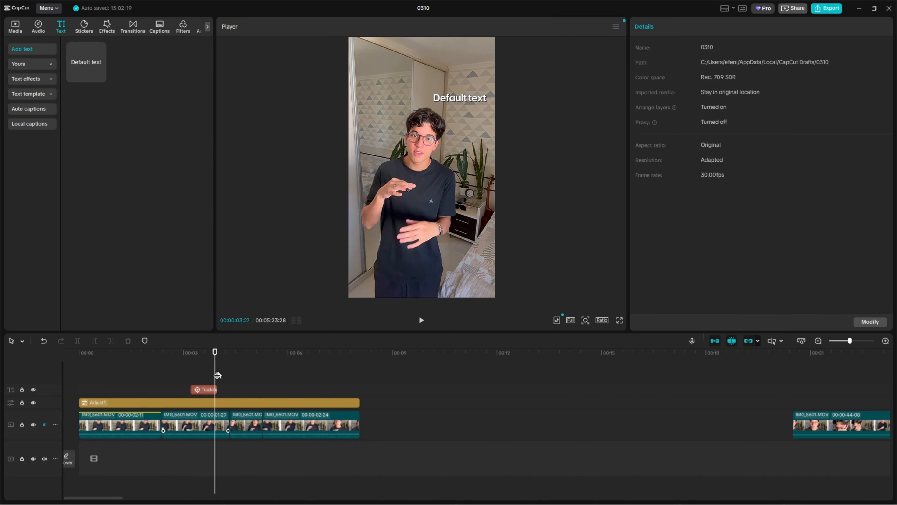
mouse_move(216, 375)
mouse_down()
mouse_move(191, 360)
mouse_move(209, 359)
mouse_up()
- Try the Glow effect on the tracked text and turn it off again
click(212, 389)
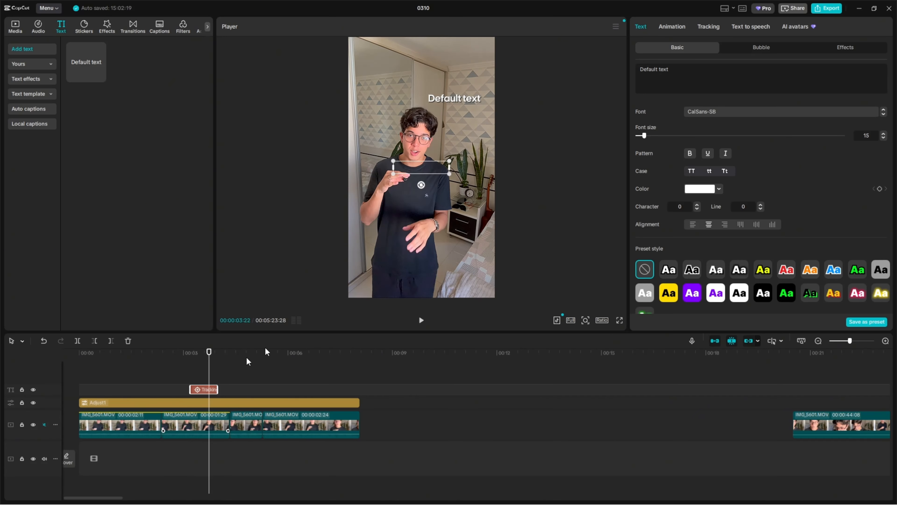
scroll(706, 172, down, 4)
scroll(706, 172, down, 8)
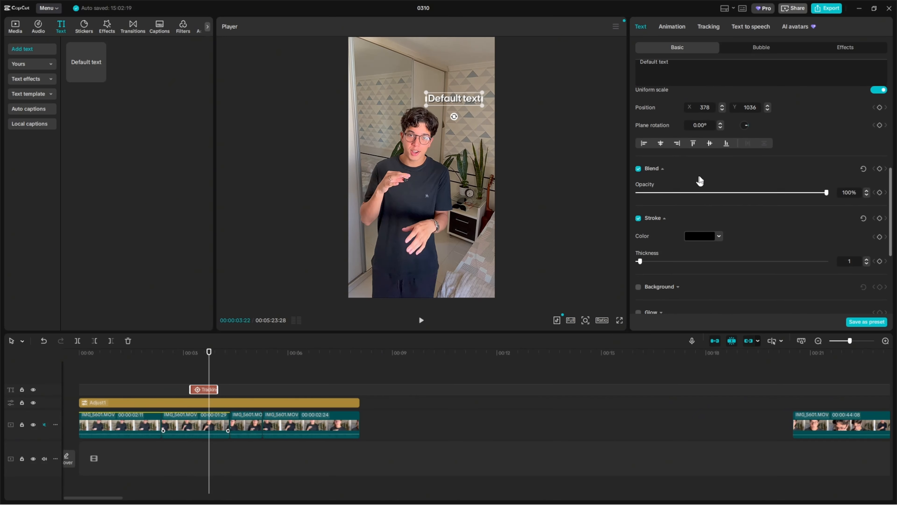
scroll(712, 199, down, 2)
click(638, 150)
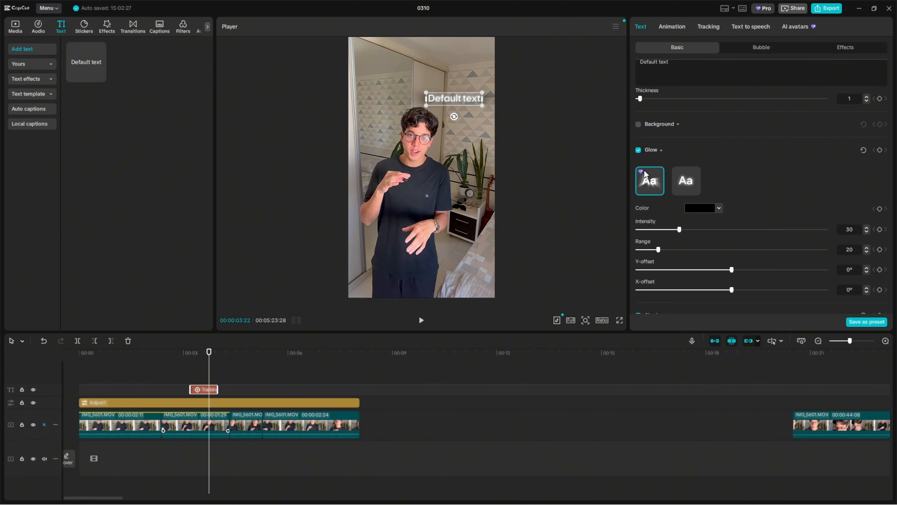
click(638, 149)
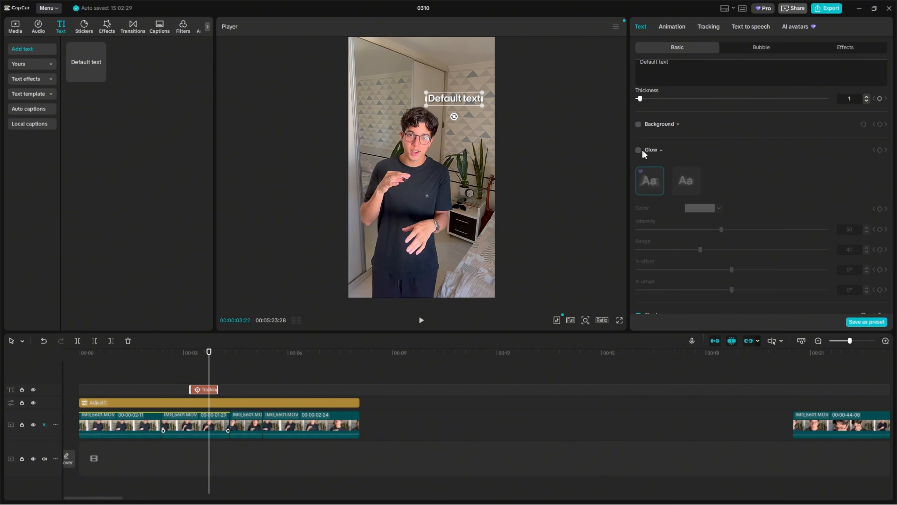
scroll(674, 182, down, 3)
scroll(673, 181, up, 6)
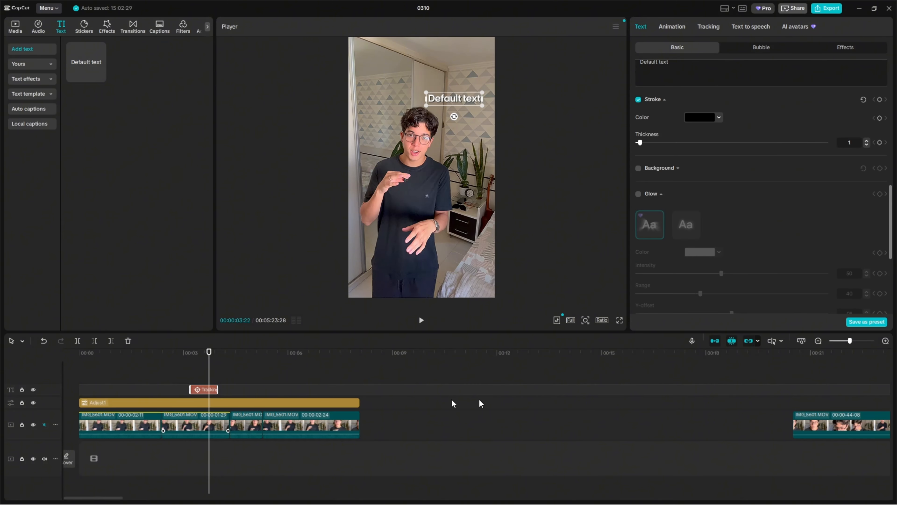
click(251, 388)
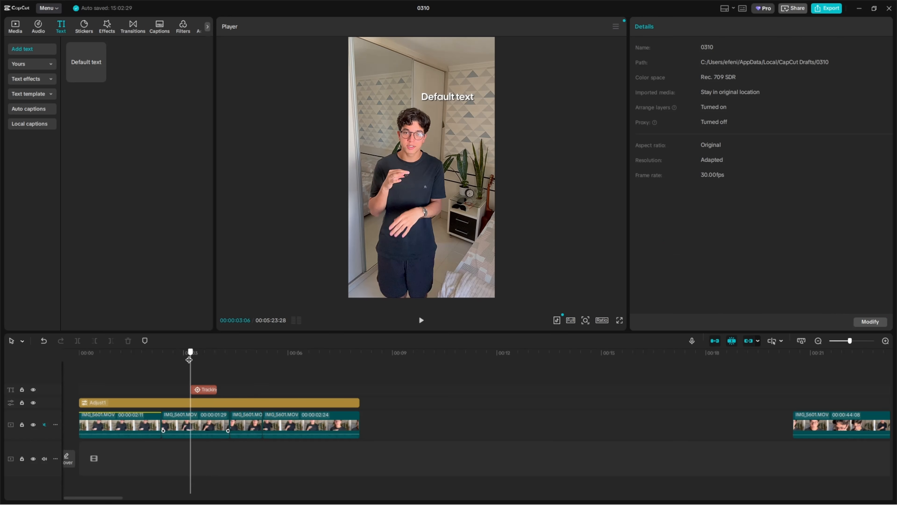
click(174, 424)
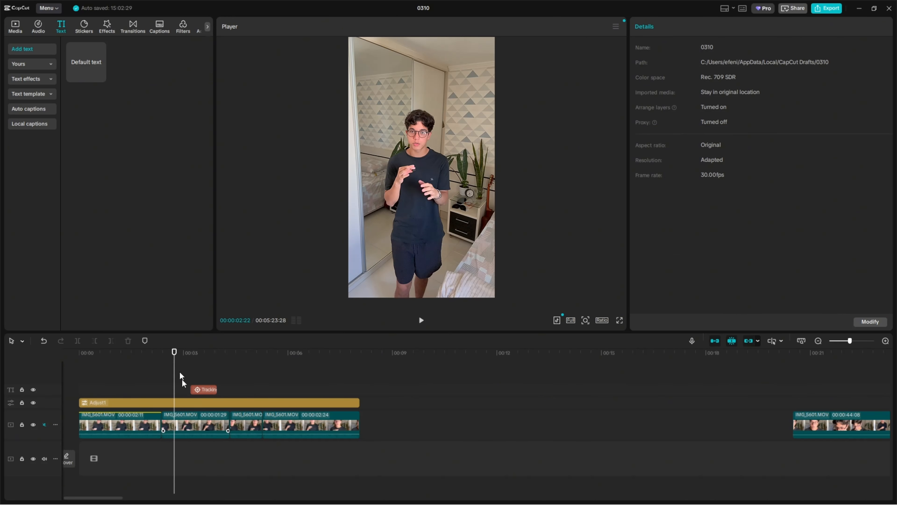
scroll(681, 157, down, 3)
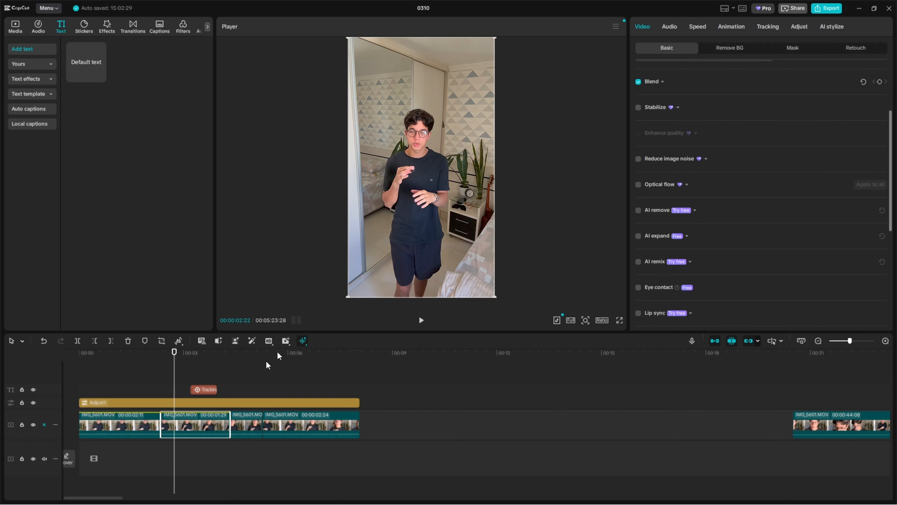
- Add the green-screen clip FinalNovo.mov on a track above the last rough-cut clip and trim it to 00:00:02:07, matching the footage's end
click(330, 353)
click(270, 370)
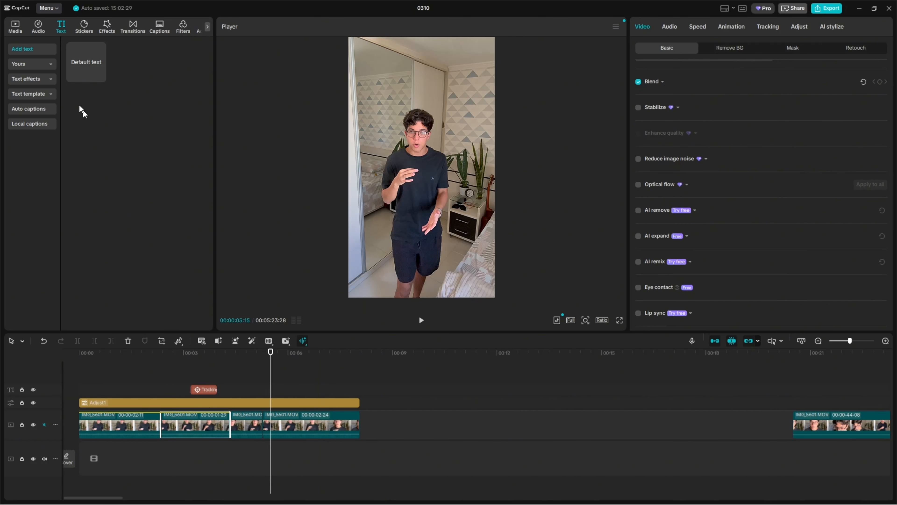
click(16, 28)
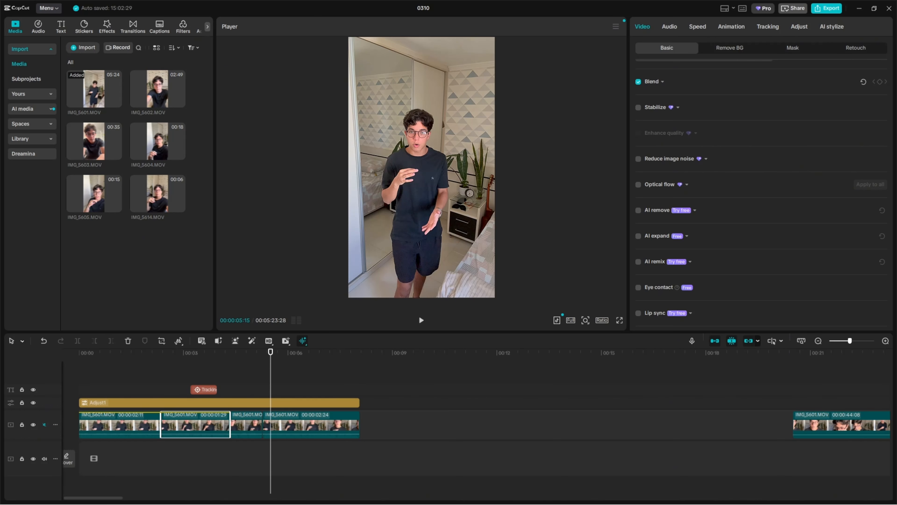
drag(114, 246, 287, 396)
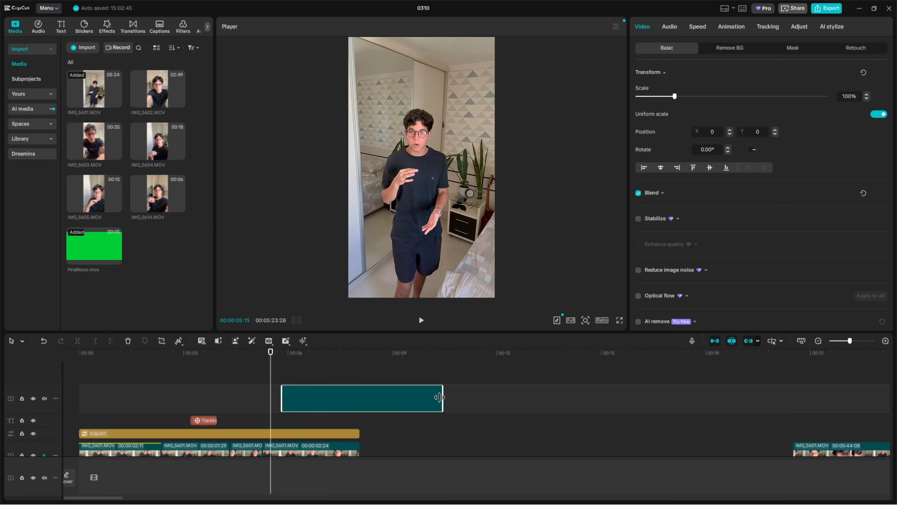
drag(440, 397, 361, 378)
- Scale the FinalNovo.mov overlay to 119% and play it to check its animation
drag(328, 353, 324, 352)
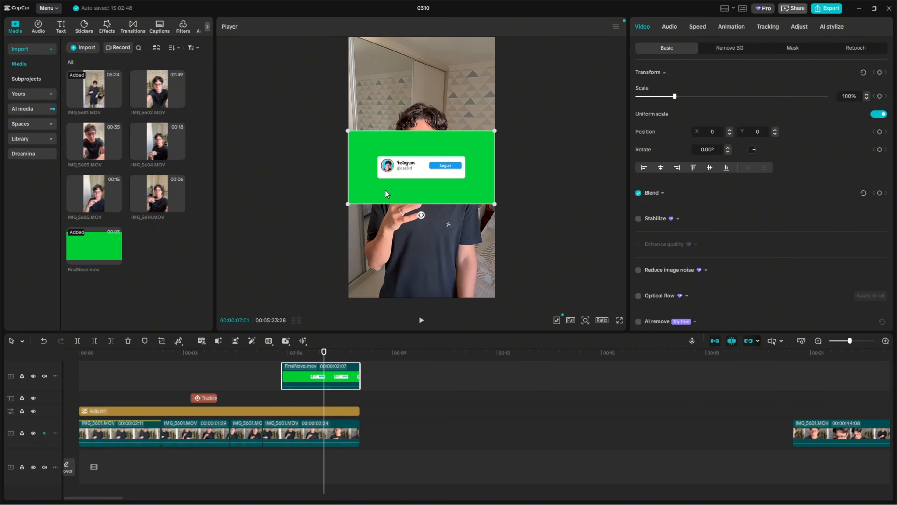
mouse_move(494, 131)
mouse_down()
mouse_move(561, 96)
mouse_move(509, 123)
mouse_up()
key(space)
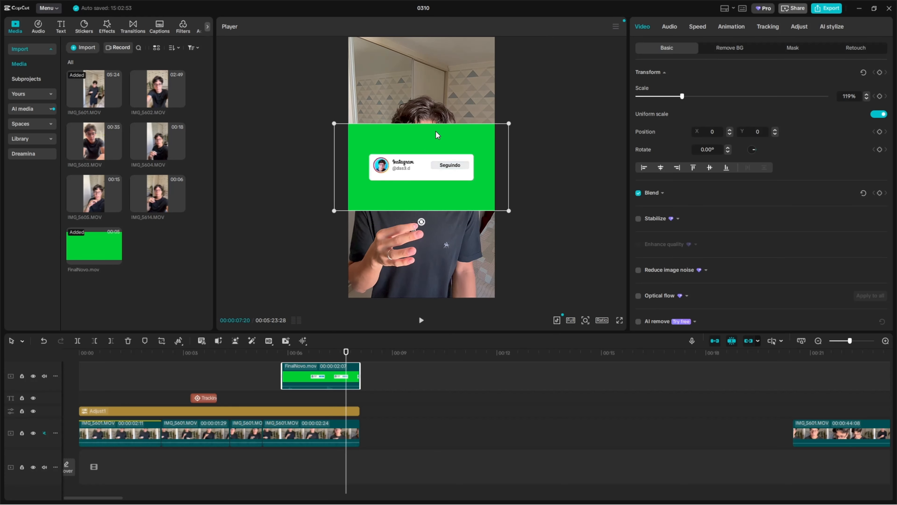
- Look through the FinalNovo.mov overlay's basic video settings and enable Chroma key in its background removal options
scroll(791, 53, down, 3)
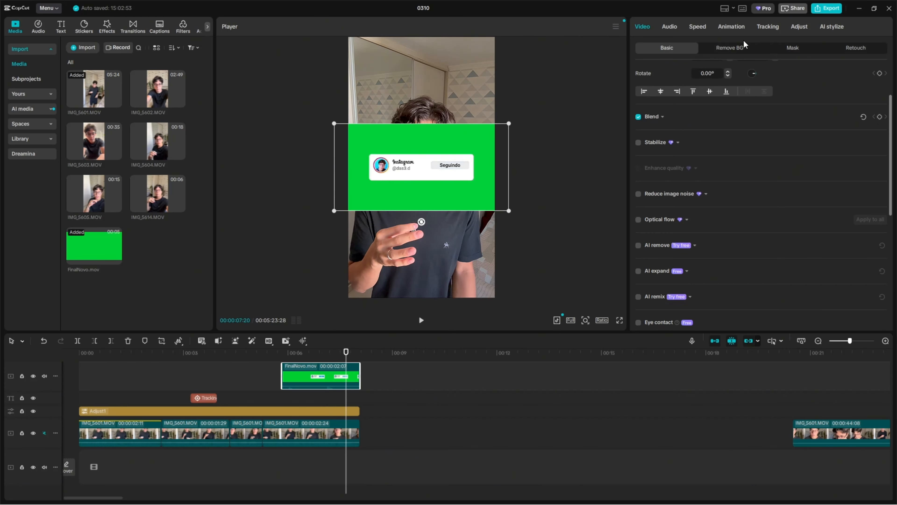
scroll(703, 162, down, 3)
scroll(703, 162, up, 6)
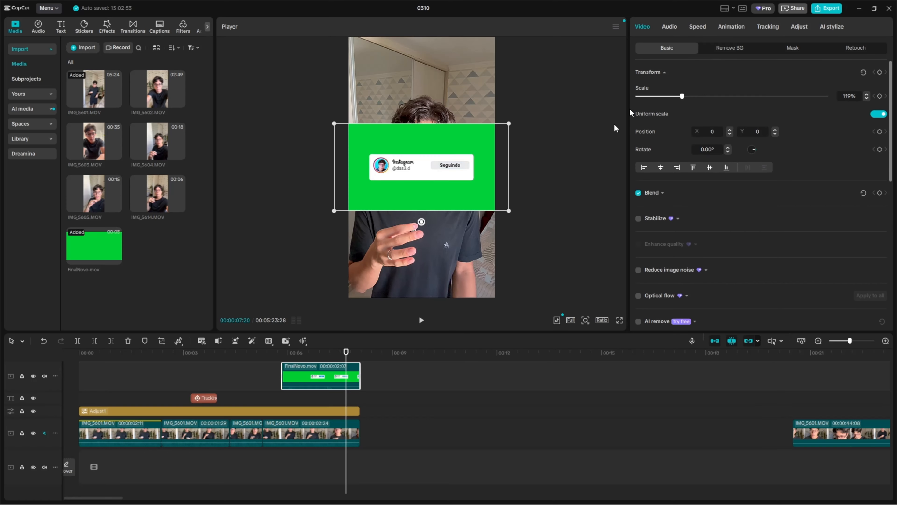
click(380, 351)
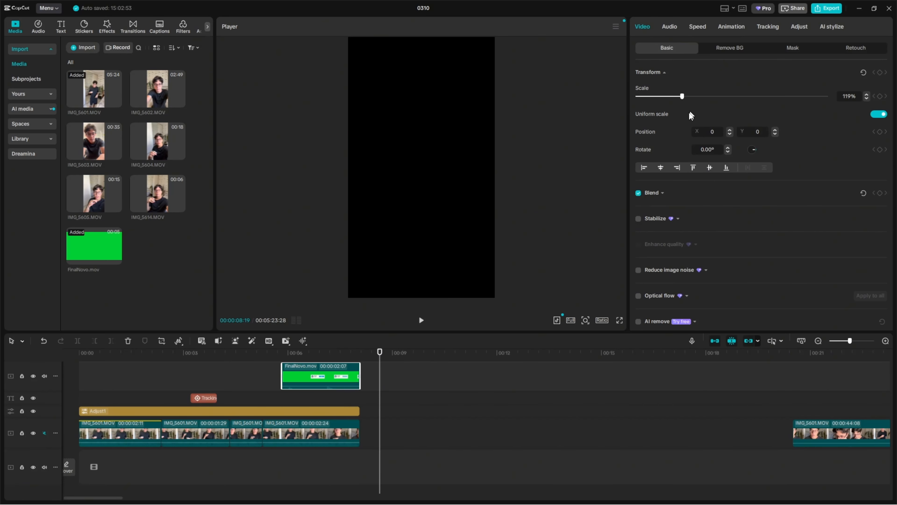
scroll(689, 113, down, 10)
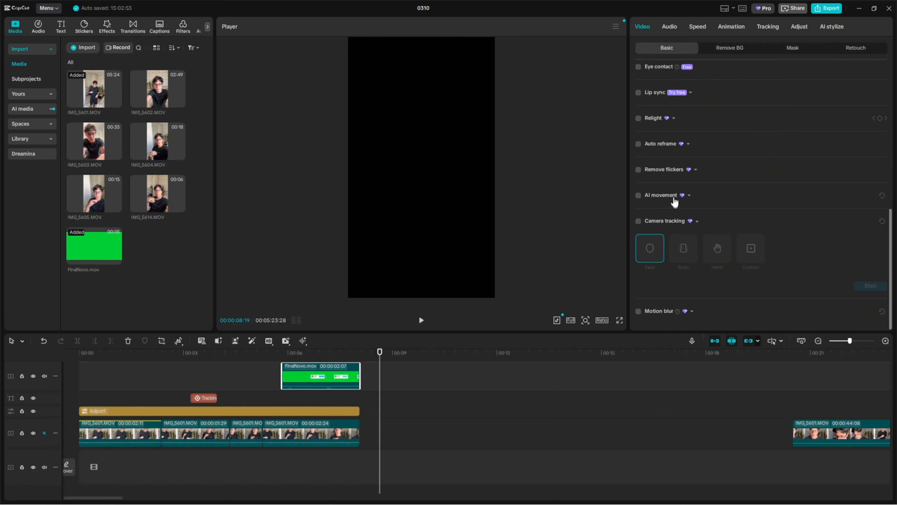
scroll(674, 202, up, 10)
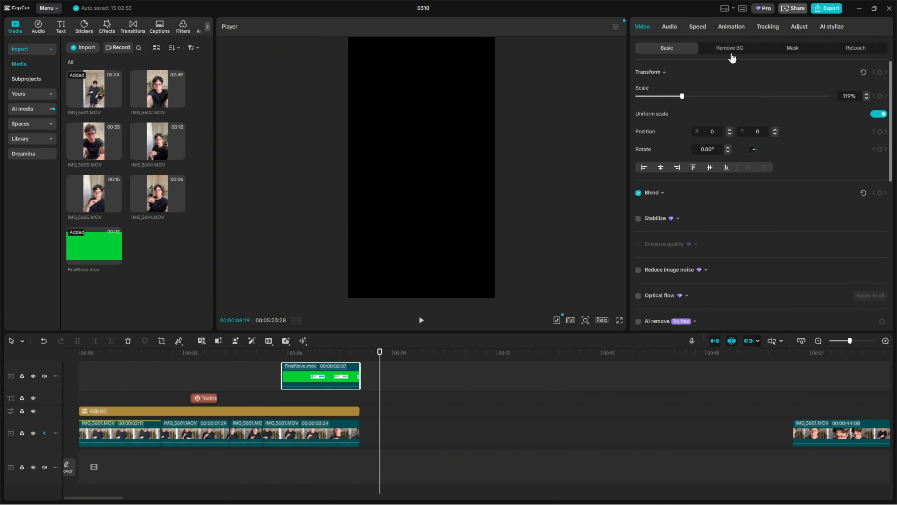
click(731, 50)
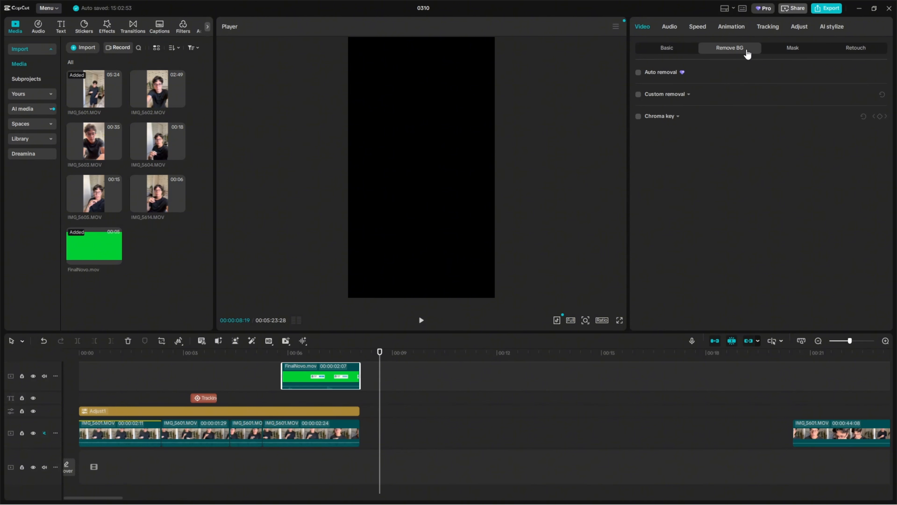
click(638, 116)
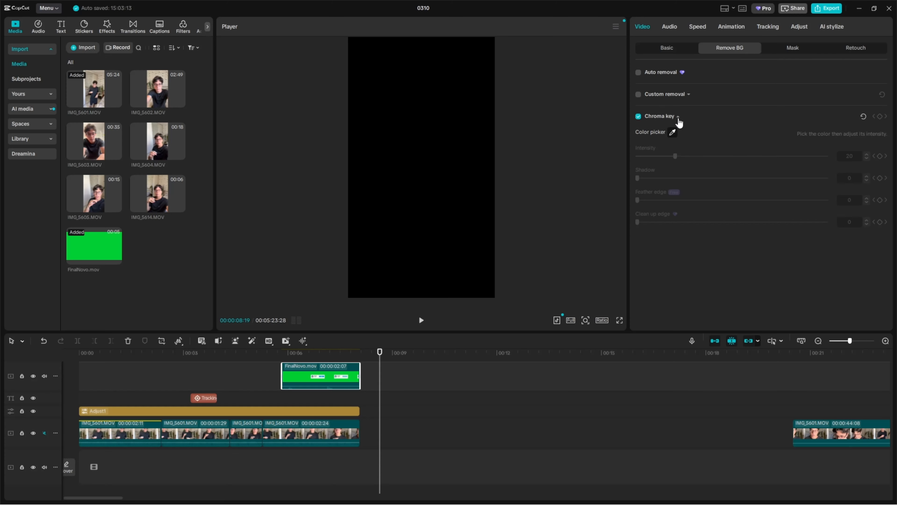
- Sample the green background of the FinalNovo.mov overlay as its chroma key color
click(327, 353)
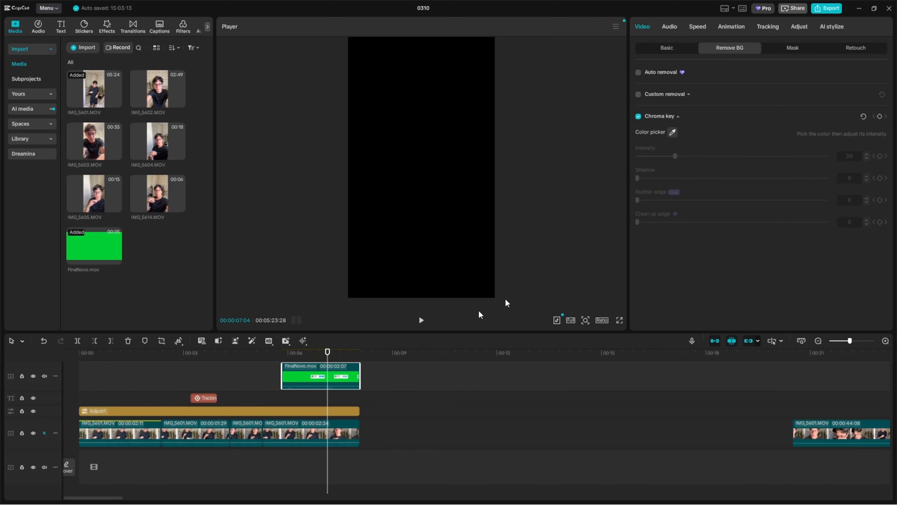
click(673, 133)
click(472, 140)
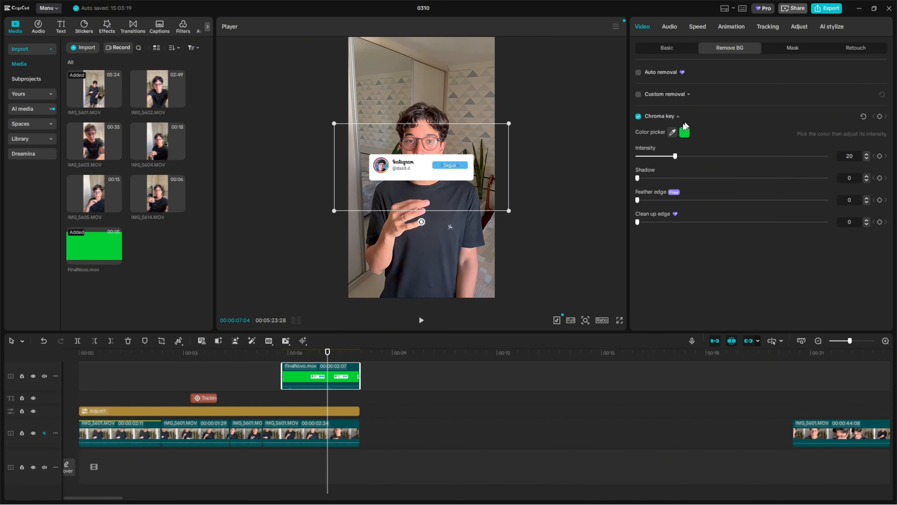
click(672, 131)
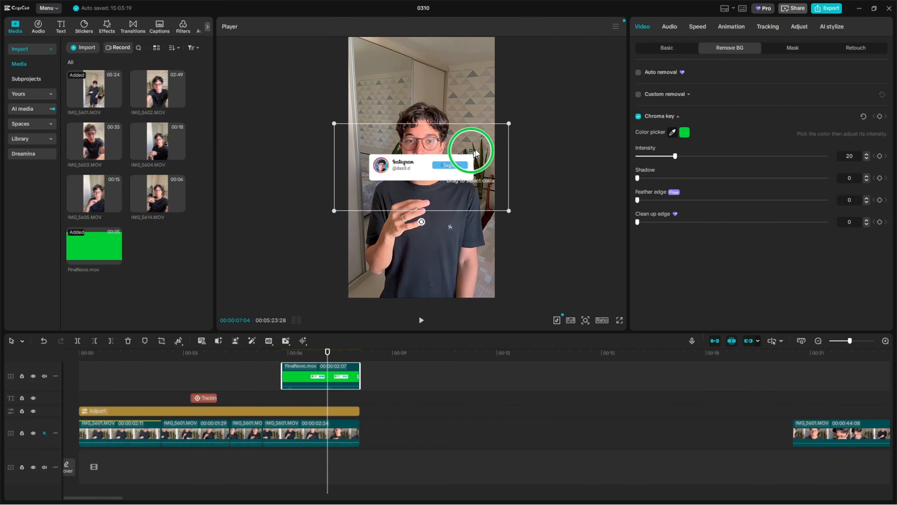
click(461, 140)
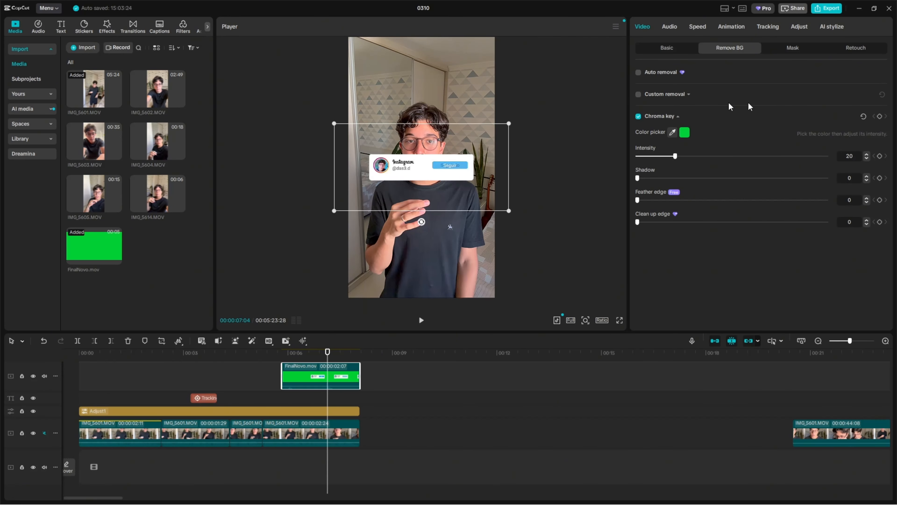
- Set the overlay's chroma key to intensity 10, feather edge 4 and clean up edge 6
drag(670, 155, 658, 170)
mouse_move(637, 223)
mouse_down()
mouse_move(761, 222)
mouse_move(653, 222)
mouse_up()
key(ctrl+z)
key(ctrl+z)
mouse_move(638, 200)
mouse_down()
mouse_move(878, 203)
mouse_move(645, 203)
mouse_up()
- Play the FinalNovo.mov overlay from its start to check the keyed Instagram animation over the footage
drag(311, 355, 280, 355)
key(space)
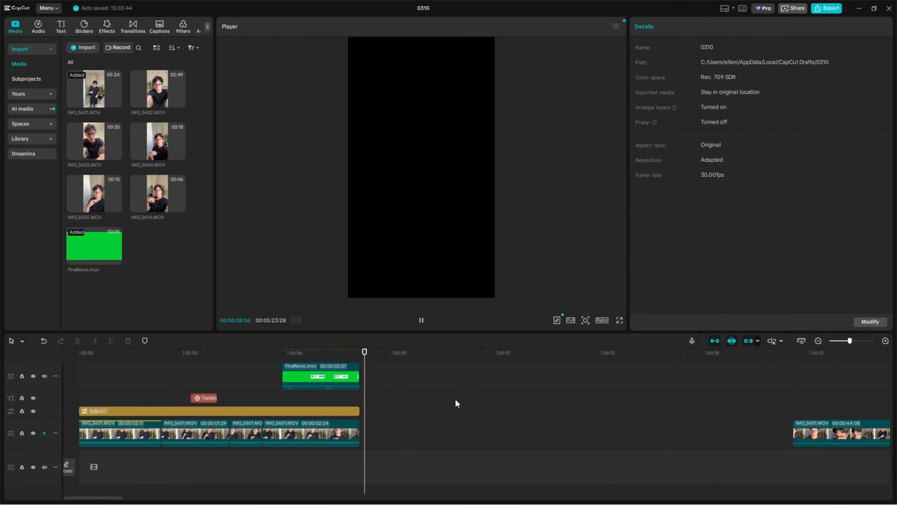
key(space)
click(281, 353)
key(space)
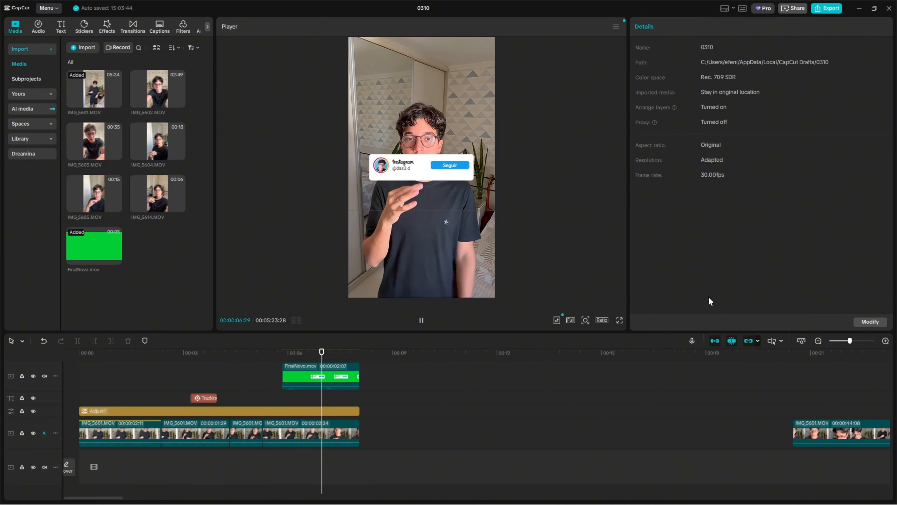
- Trim the start of the FinalNovo.mov overlay so the clip lasts 00:00:02:01
click(284, 376)
mouse_move(285, 376)
mouse_down()
mouse_move(296, 376)
mouse_move(289, 377)
mouse_up()
drag(348, 375, 348, 376)
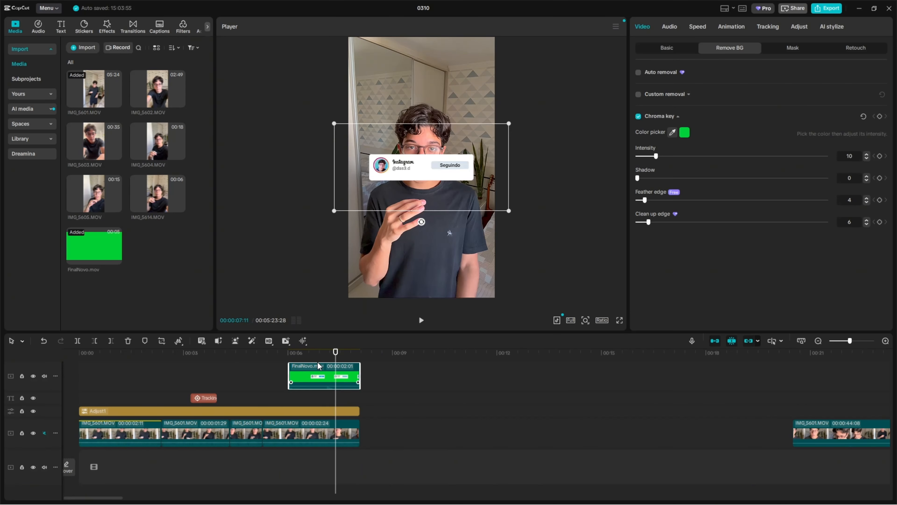
drag(309, 353, 2, 375)
drag(473, 407, 445, 424)
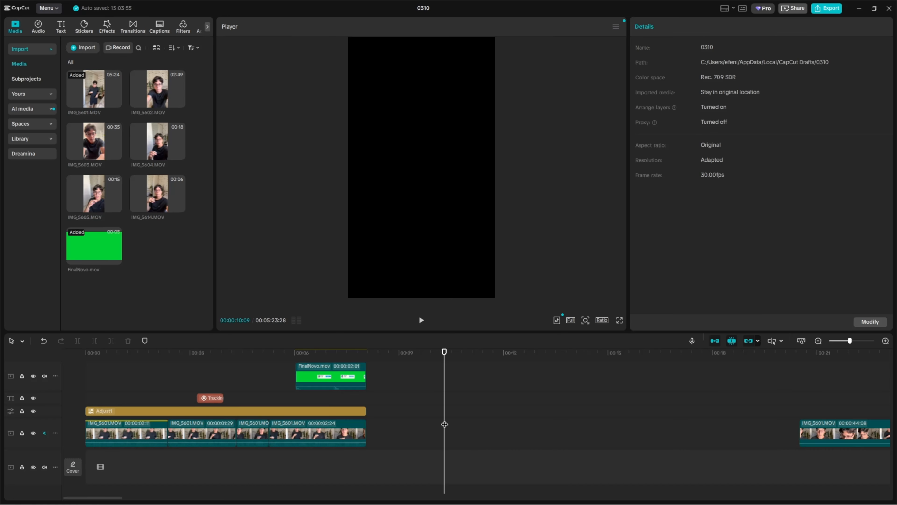
- Look through the basic video settings of the second IMG_5601.MOV clip, down to its camera tracking options
click(197, 432)
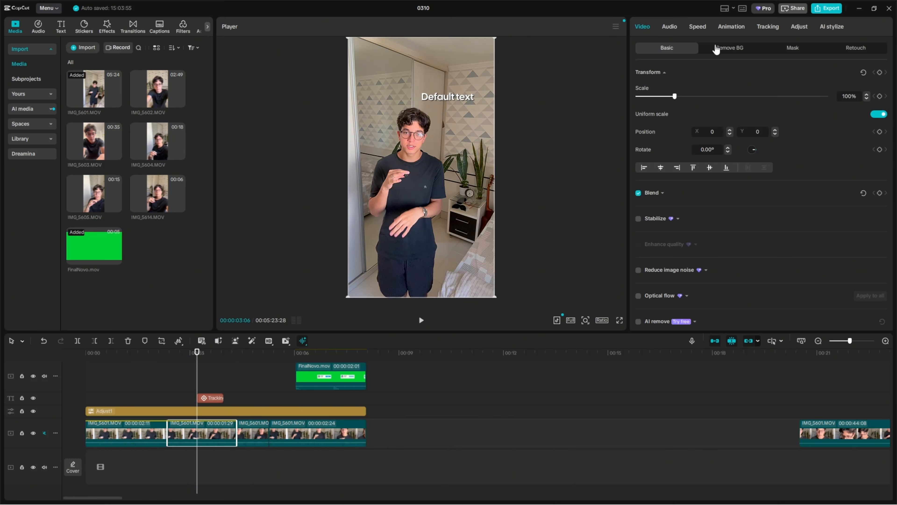
scroll(770, 141, down, 10)
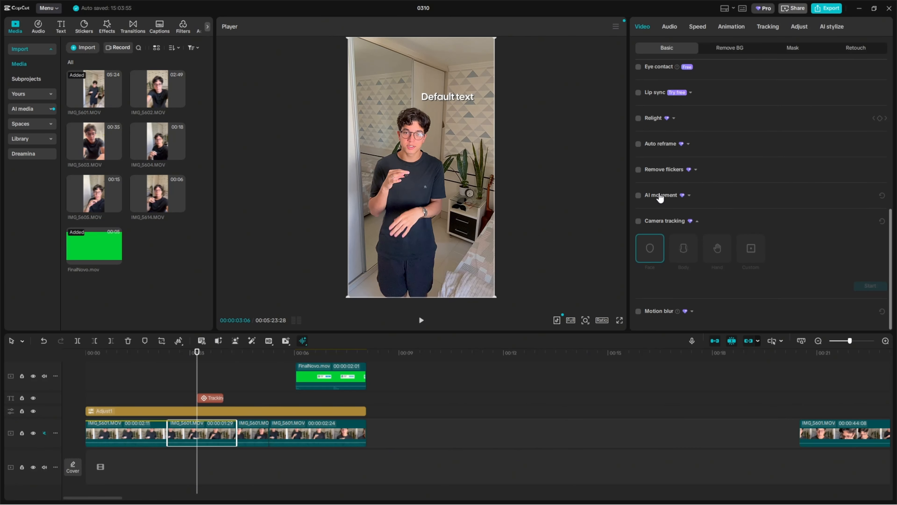
scroll(659, 198, up, 10)
scroll(247, 366, up, 1)
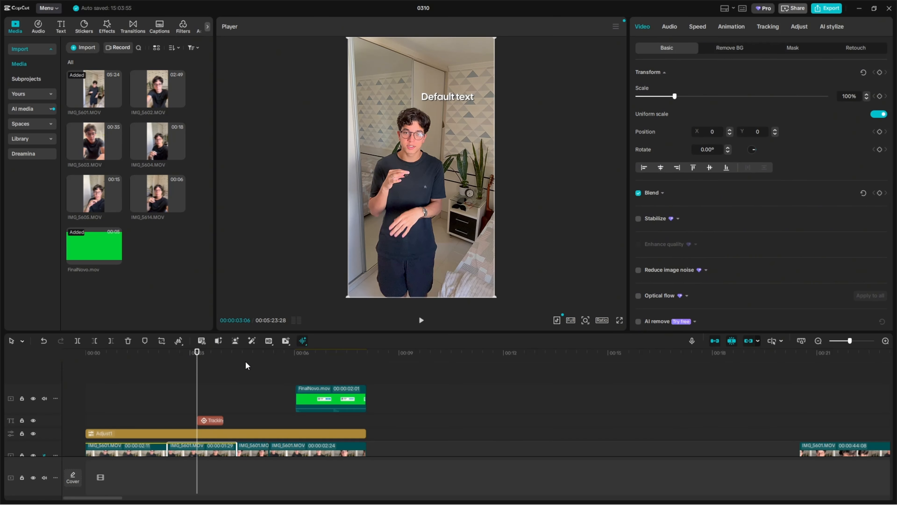
click(63, 352)
scroll(737, 176, down, 5)
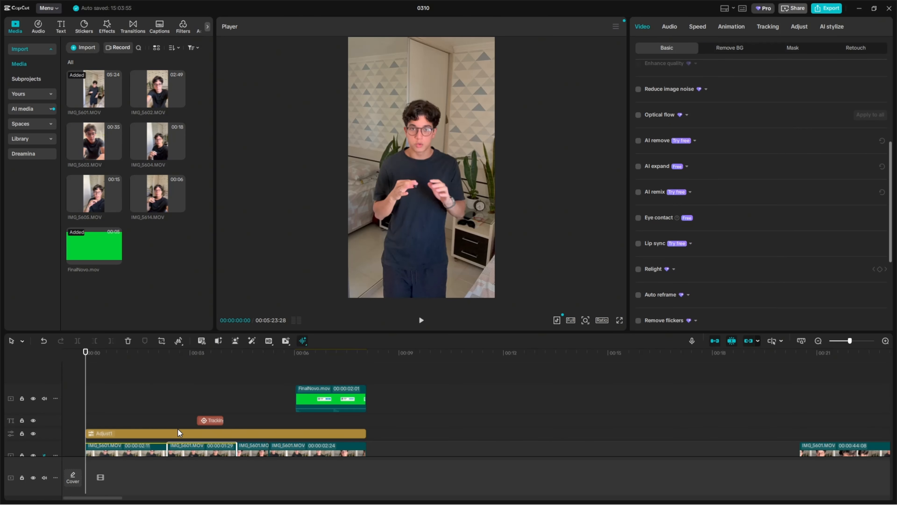
click(202, 448)
scroll(204, 389, down, 2)
click(204, 385)
click(210, 420)
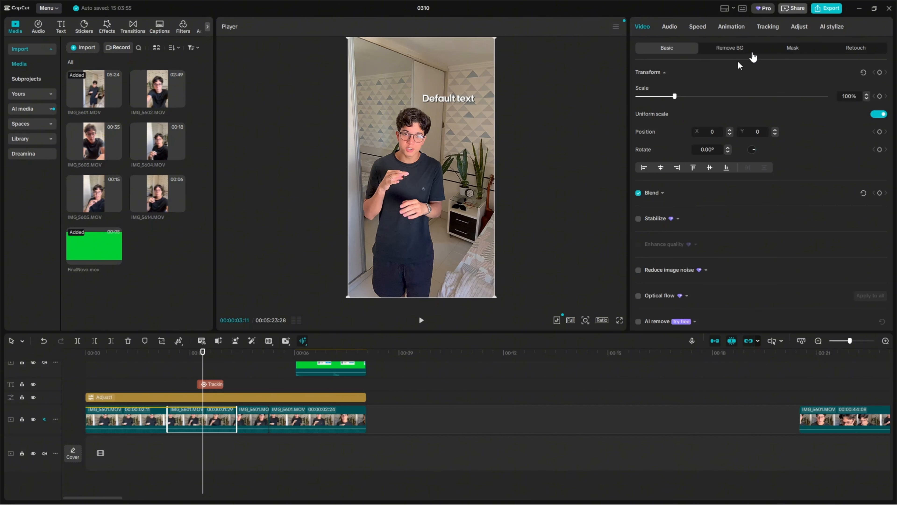
- Examine the second clip's animation, tracking and AI stylize options and its basic color adjustment settings
click(715, 32)
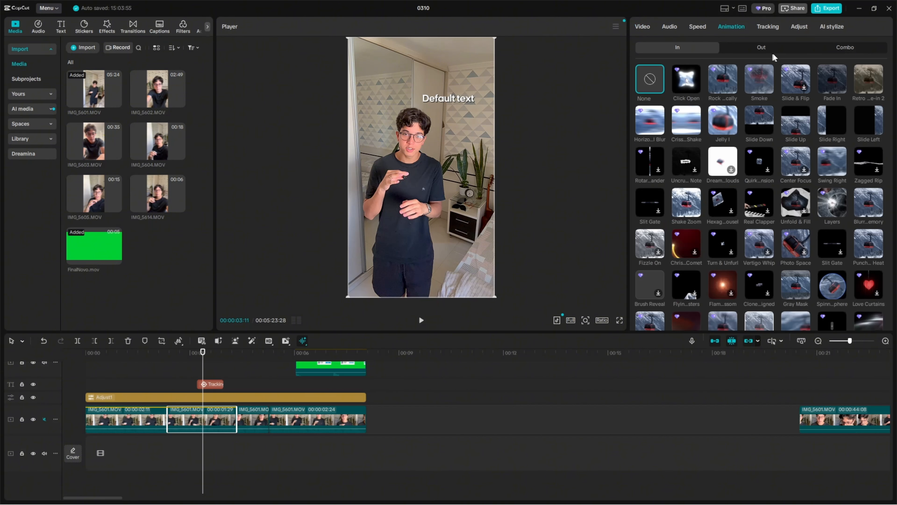
click(775, 27)
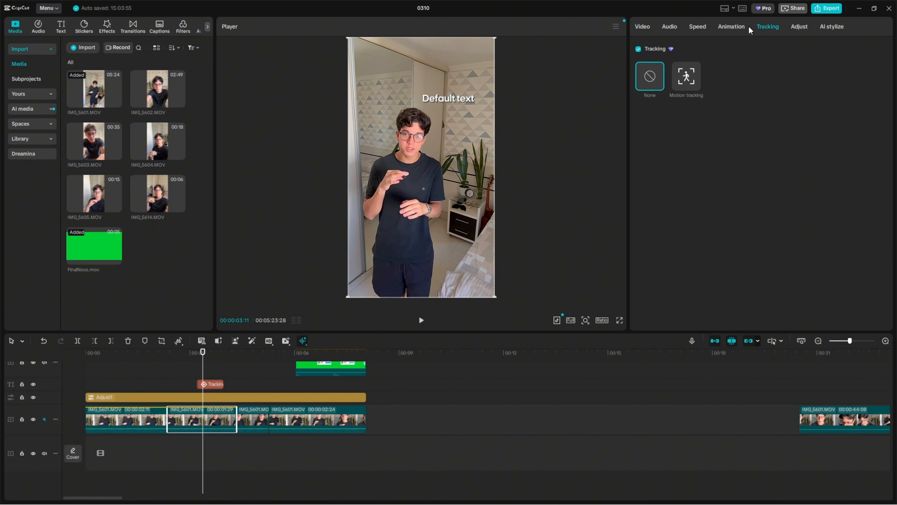
click(733, 27)
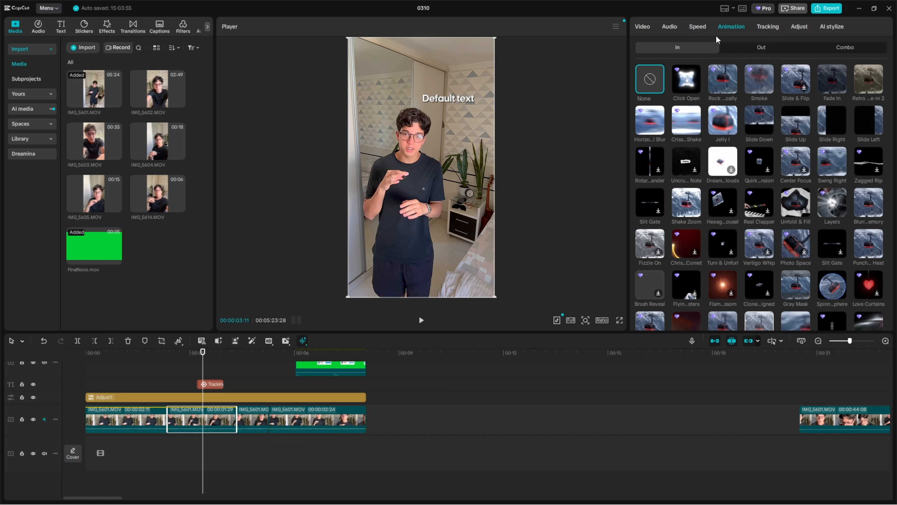
click(649, 27)
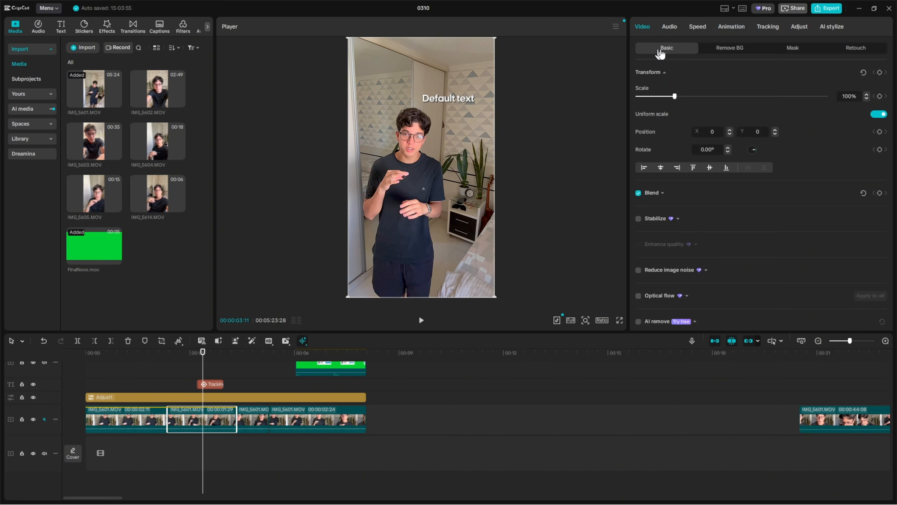
click(693, 28)
click(832, 27)
click(791, 27)
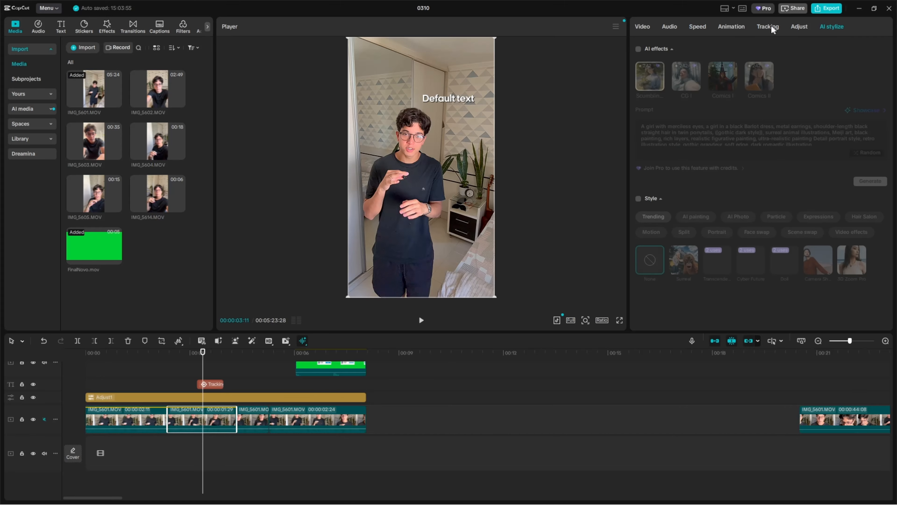
click(762, 24)
click(742, 26)
click(765, 27)
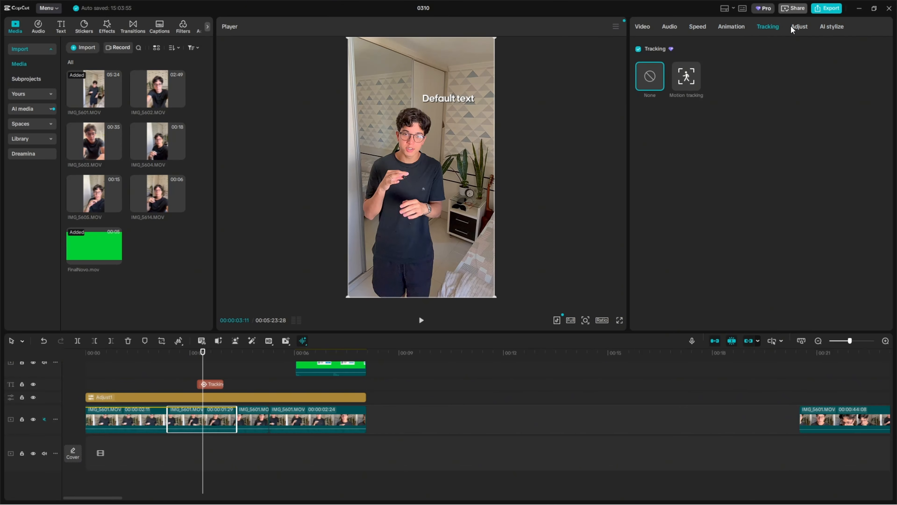
click(794, 26)
scroll(692, 111, down, 2)
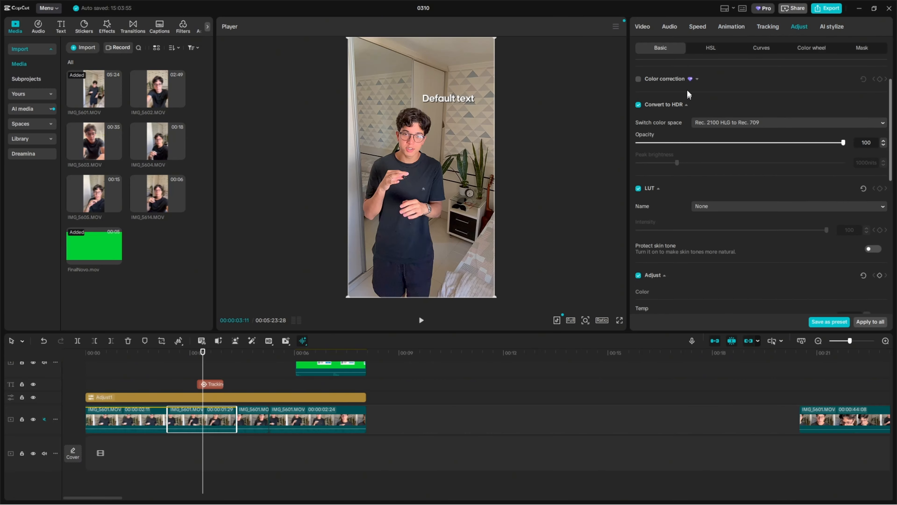
scroll(691, 111, up, 2)
scroll(664, 77, down, 6)
scroll(665, 71, down, 2)
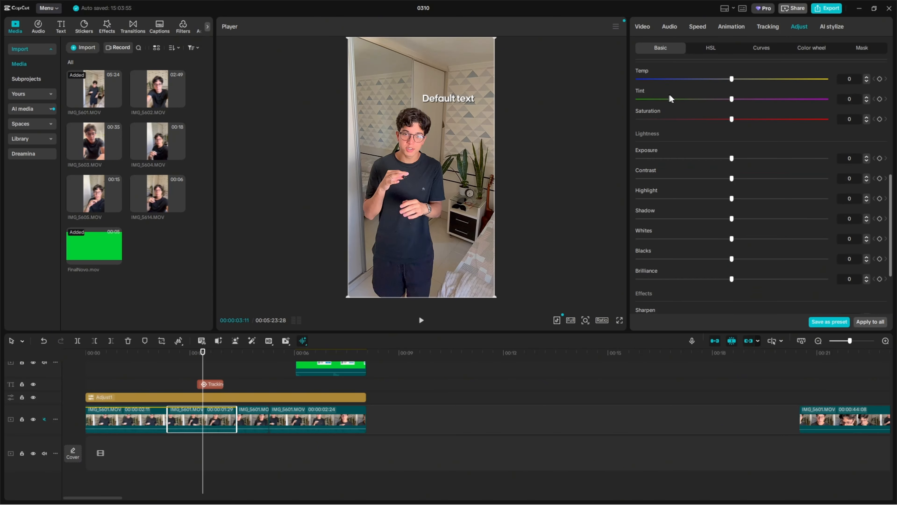
scroll(728, 164, up, 8)
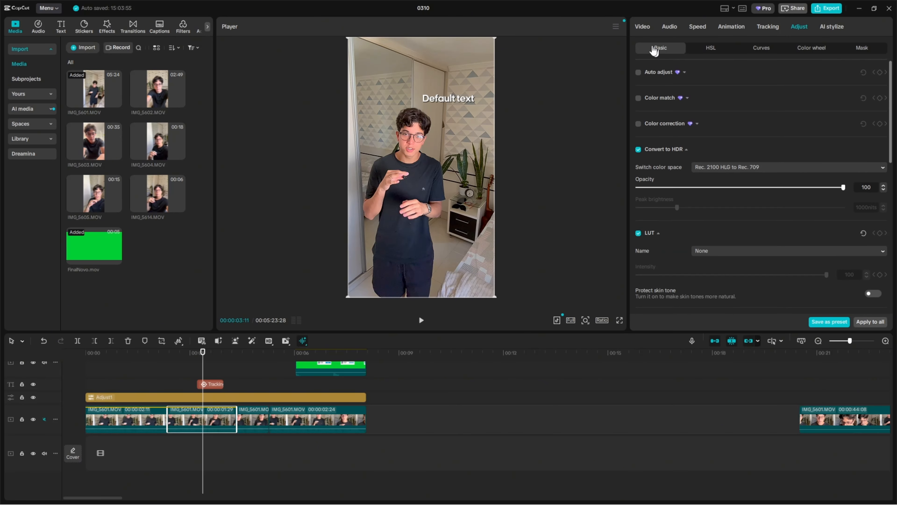
click(642, 27)
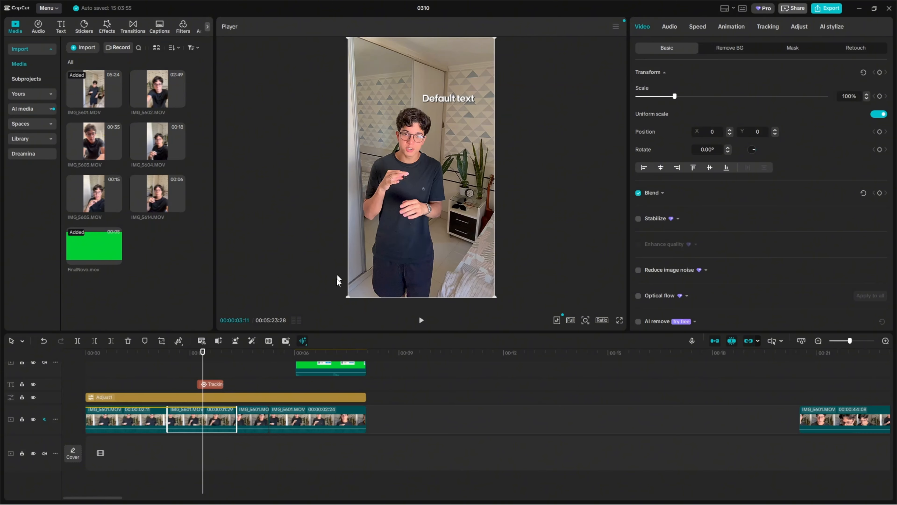
click(379, 375)
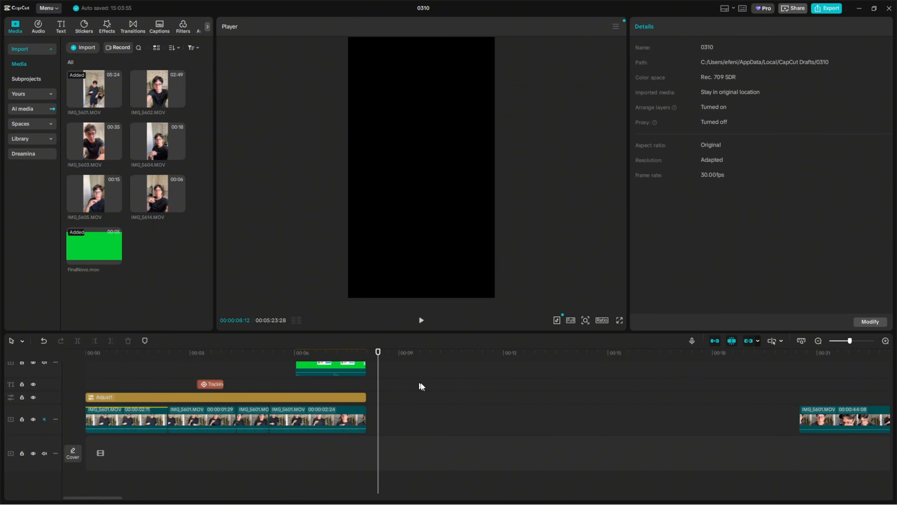
scroll(398, 417, up, 2)
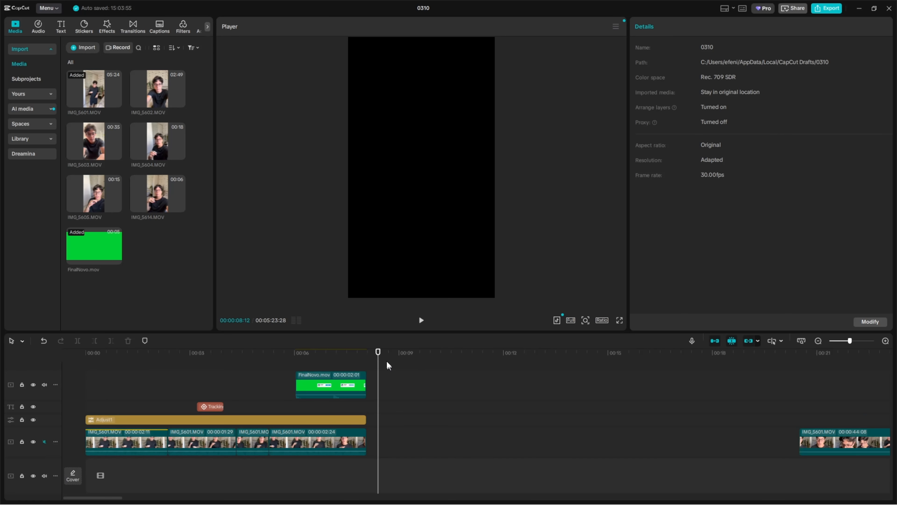
drag(378, 355, 1, 355)
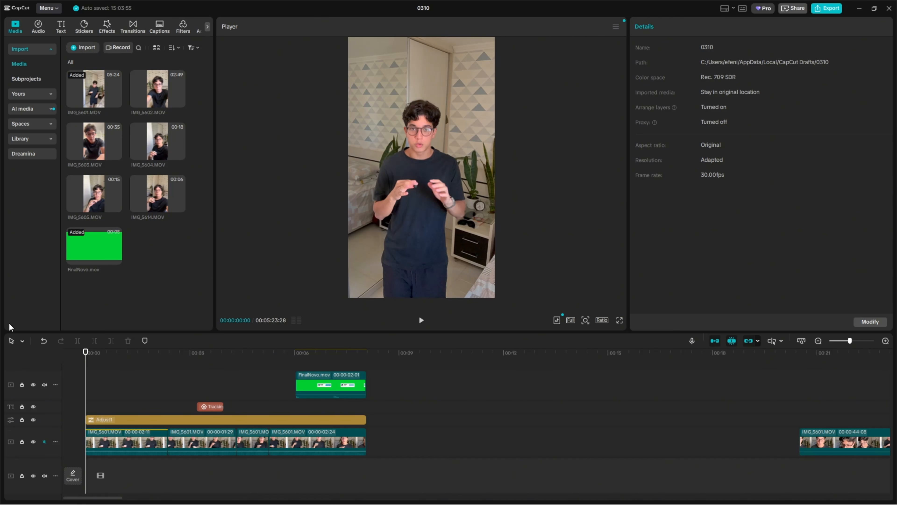
drag(147, 357, 1, 333)
scroll(174, 386, down, 2)
scroll(133, 403, up, 3)
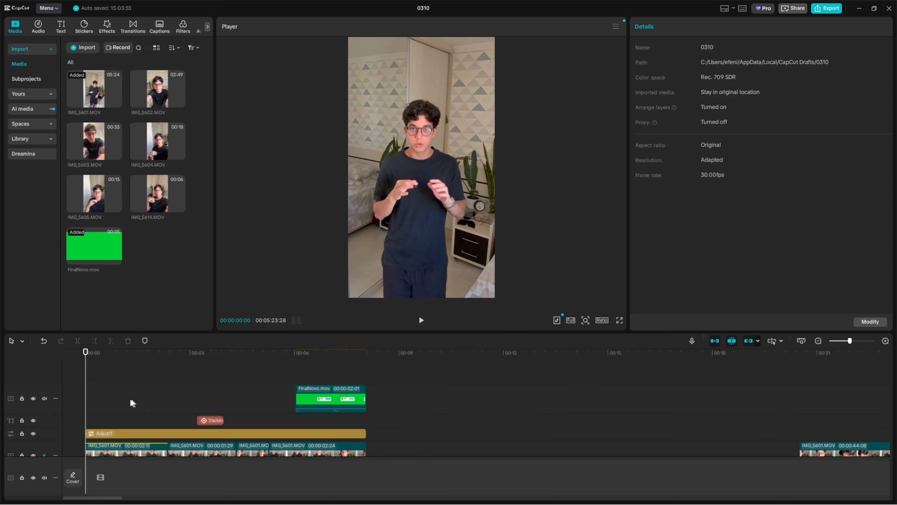
scroll(134, 415, down, 3)
drag(409, 432, 63, 362)
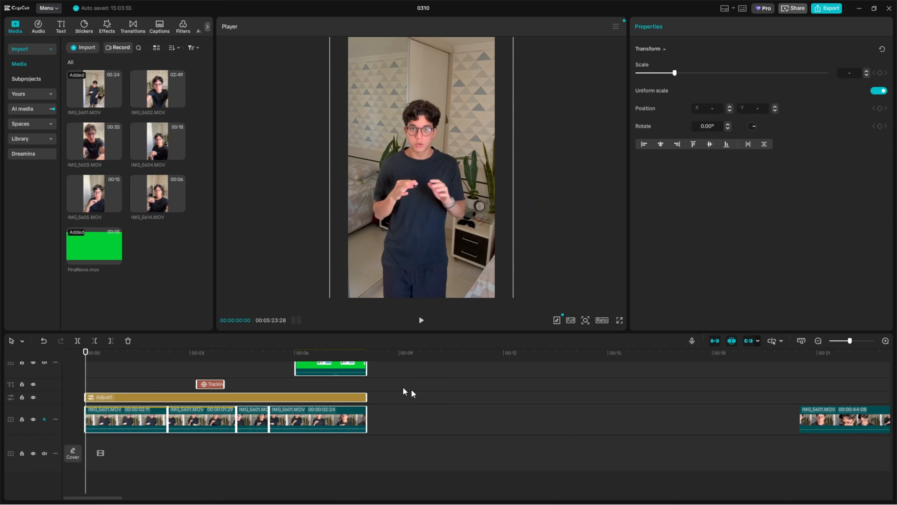
click(441, 383)
- Play back the first clips from the beginning of the timeline to review the cut without a zoom
key(space)
drag(142, 352, 91, 352)
key(space)
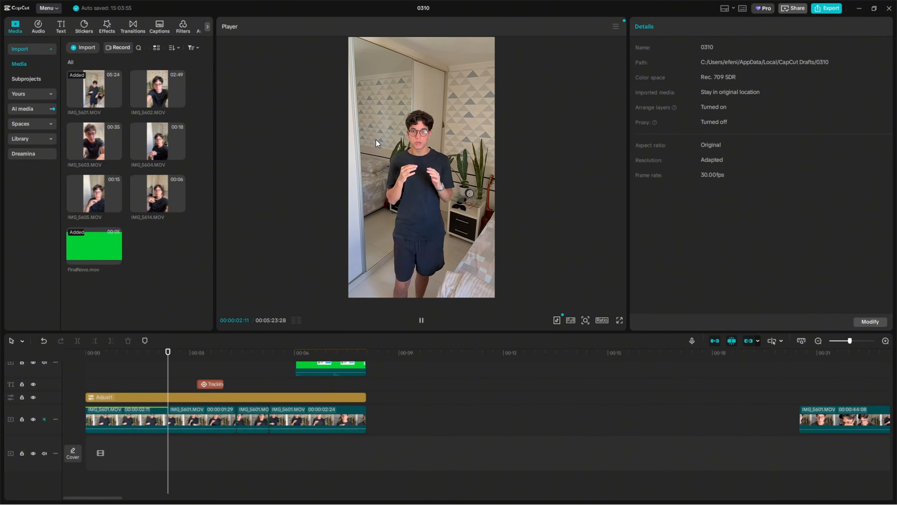
key(space)
drag(129, 353, 18, 373)
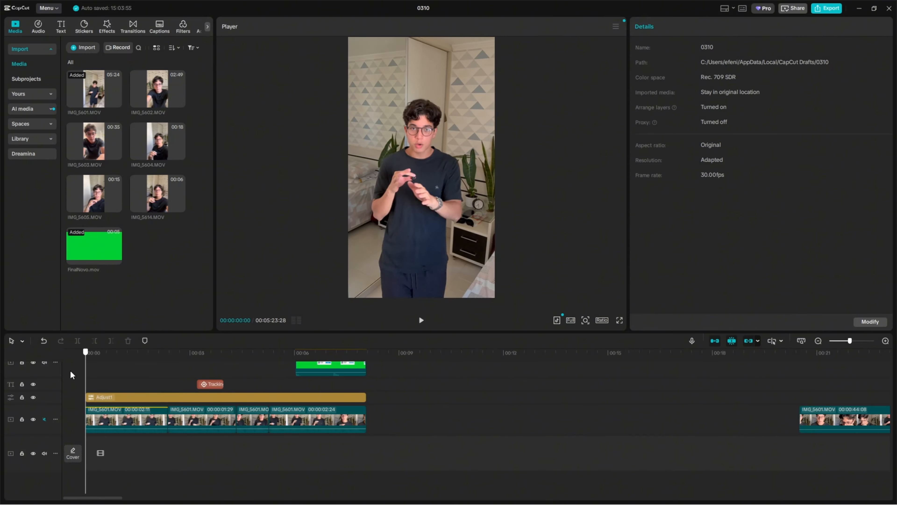
key(space)
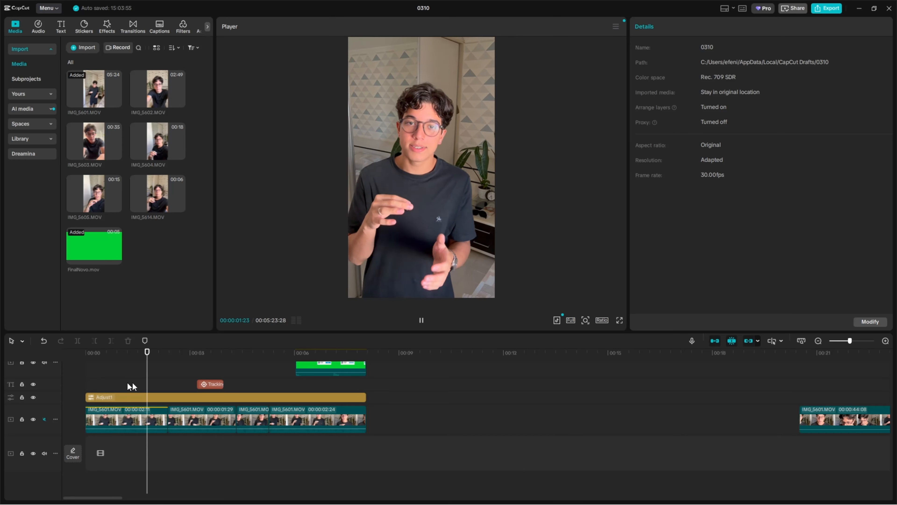
key(space)
- Add a Transform keyframe at 100% scale at the start of the second clip (00:00:02:11)
click(207, 419)
key(space)
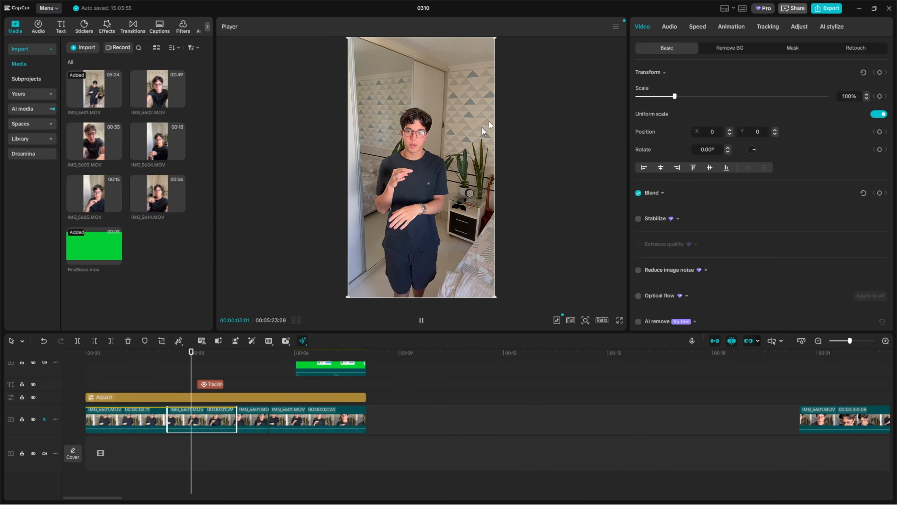
drag(217, 358, 168, 366)
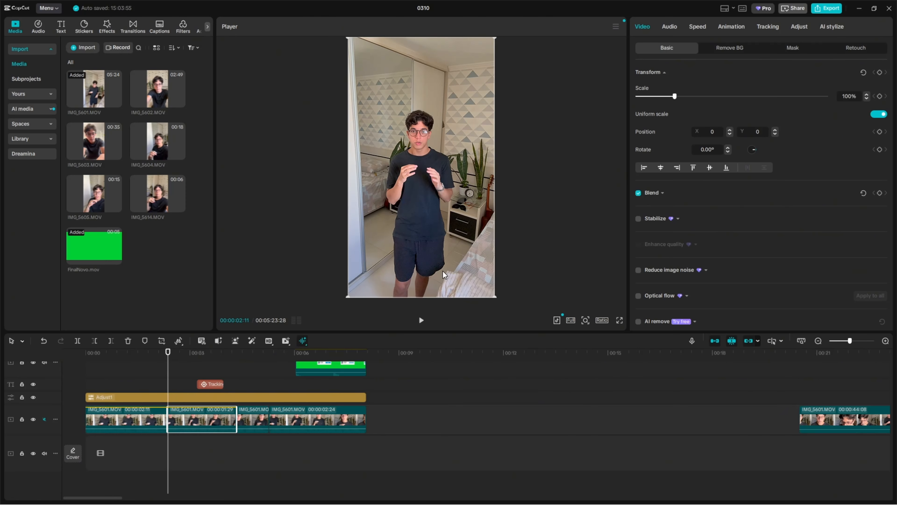
drag(497, 296, 475, 321)
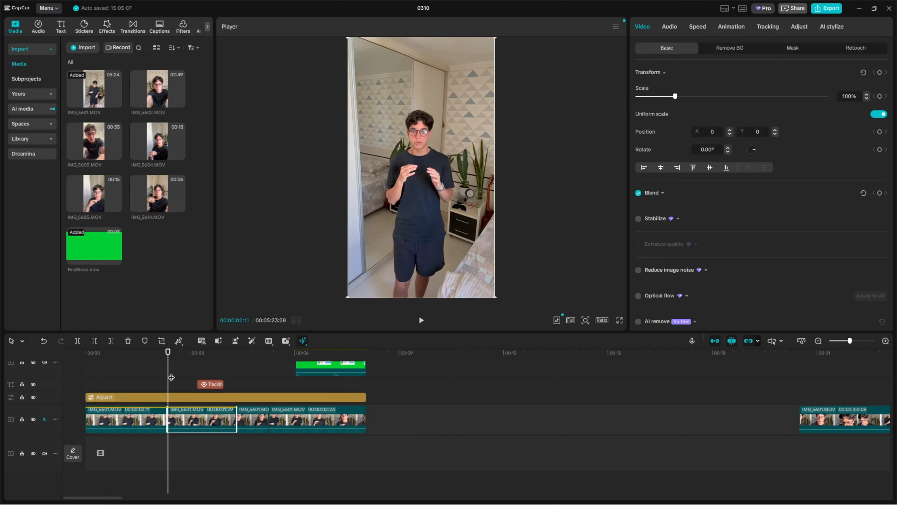
mouse_move(495, 297)
mouse_down()
mouse_move(544, 351)
mouse_move(504, 300)
mouse_up()
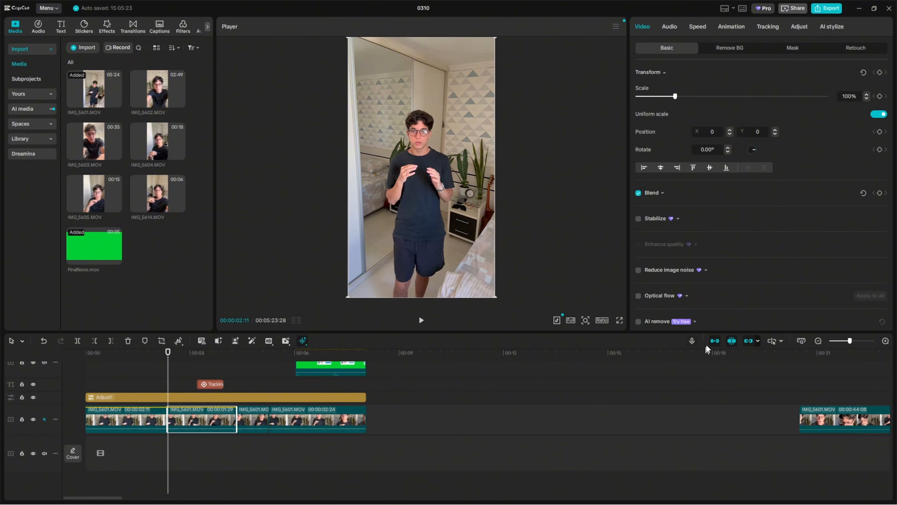
drag(849, 341, 857, 342)
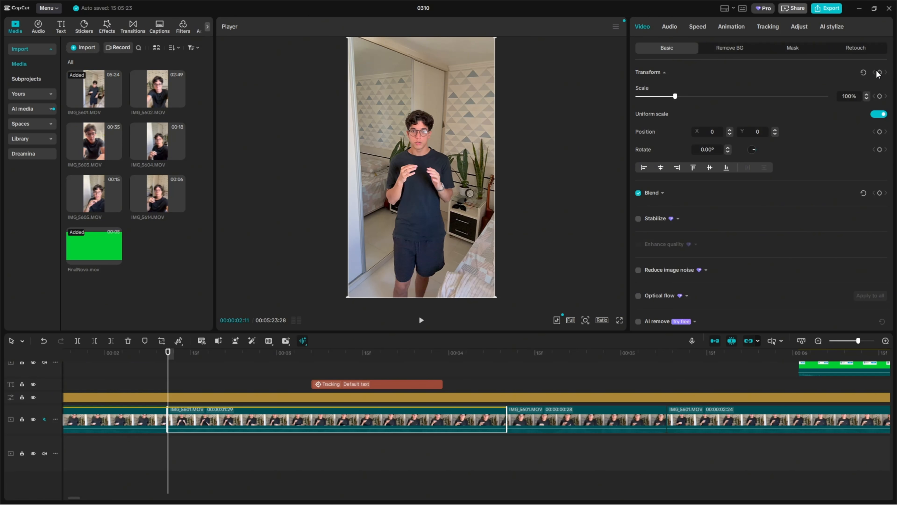
click(663, 73)
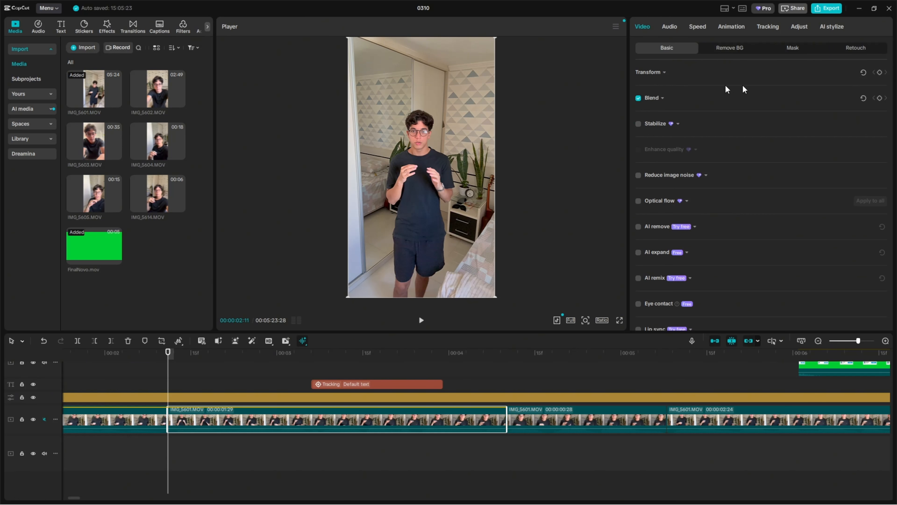
click(666, 73)
click(879, 72)
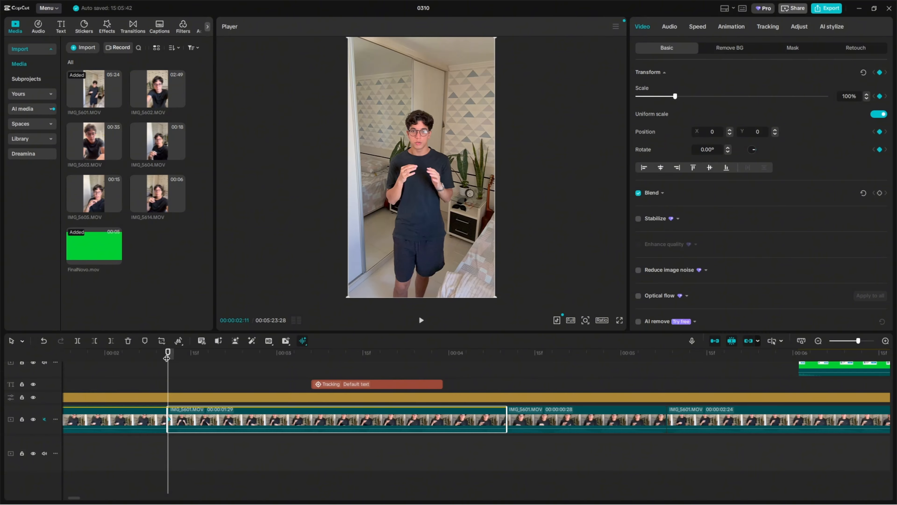
- Add a Transform keyframe near the end of the second clip, at 00:00:04:07, with the scale at 124%
drag(166, 357, 489, 377)
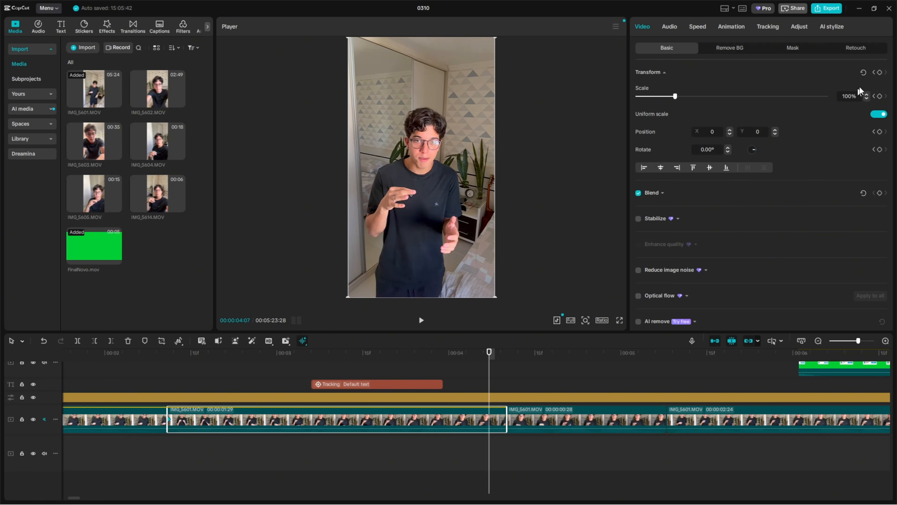
click(879, 73)
drag(676, 96, 685, 96)
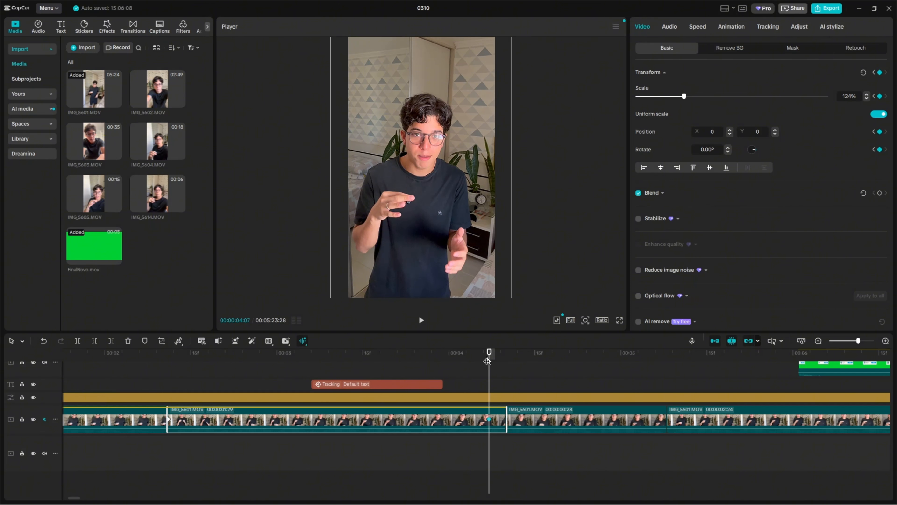
- Play back the second clip from its start to review the keyframed zoom
drag(487, 361, 173, 360)
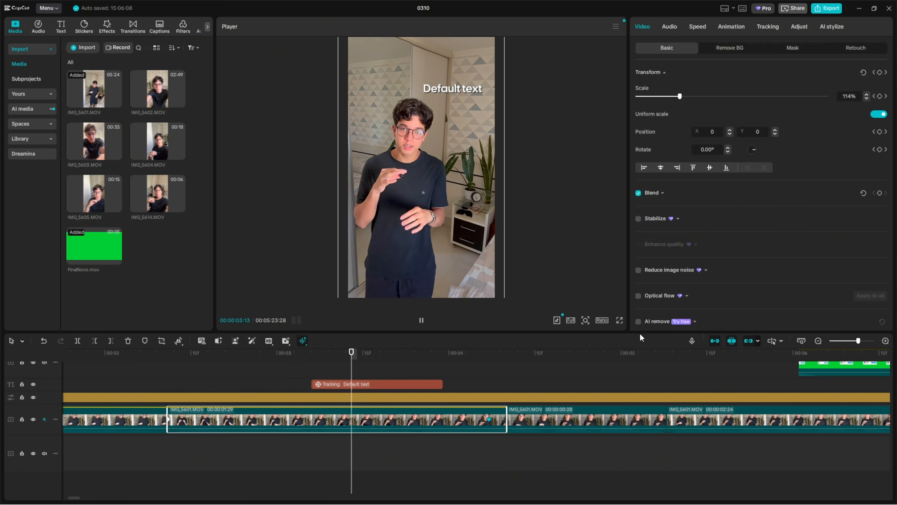
key(space)
click(166, 361)
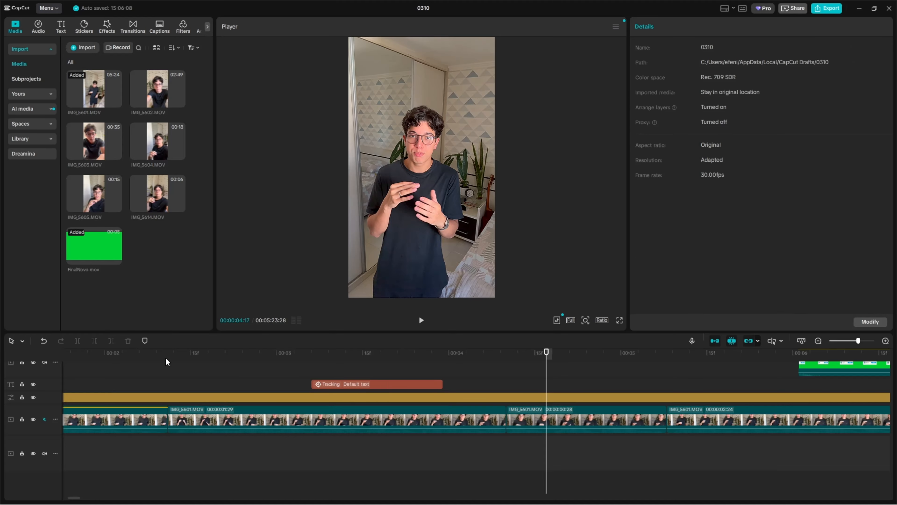
drag(169, 352, 169, 355)
key(space)
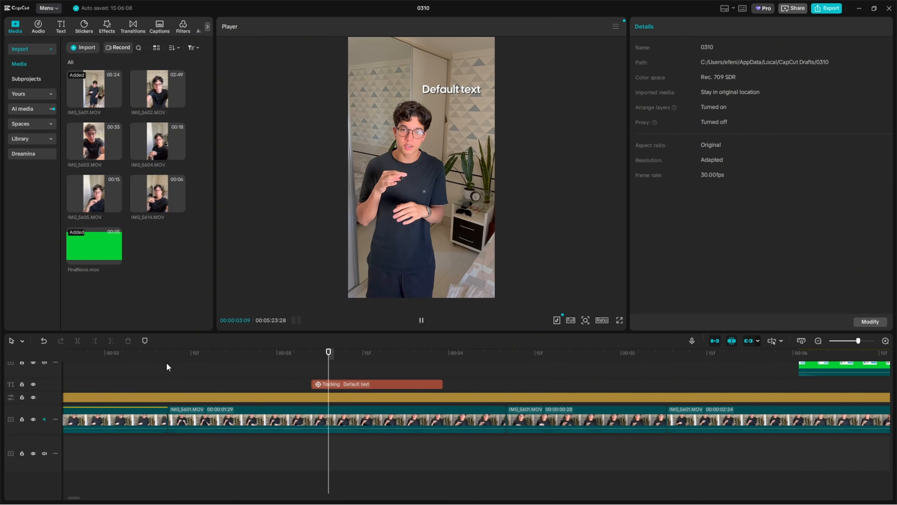
drag(490, 354, 228, 380)
- Reduce the scale at the second clip's end keyframe (00:00:04:07) to 109%
click(326, 422)
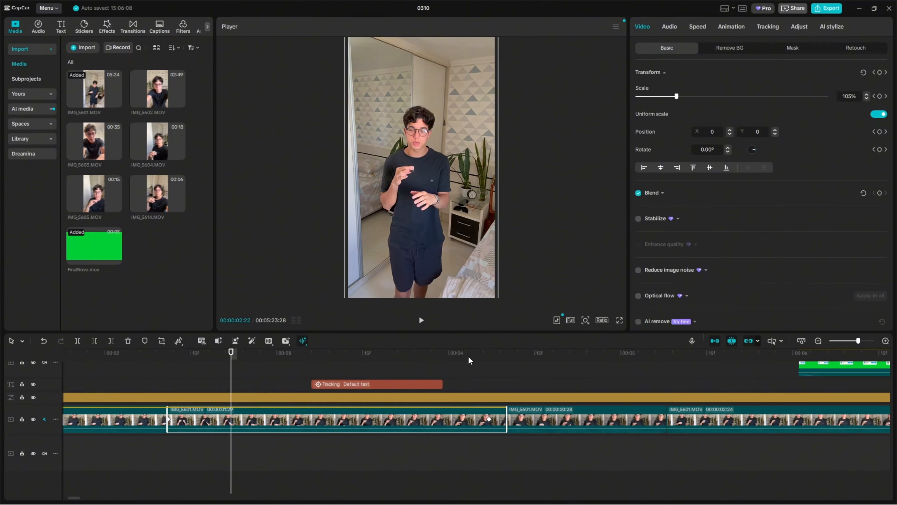
click(488, 364)
click(489, 419)
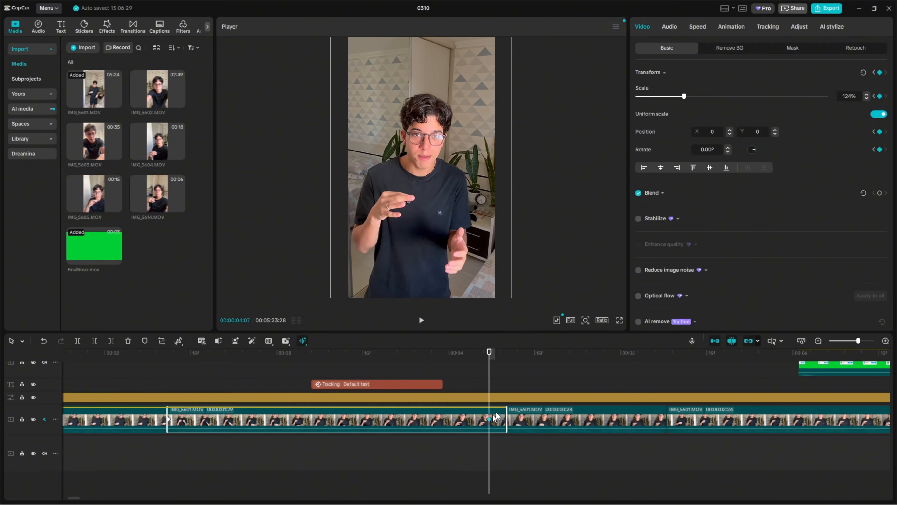
mouse_move(684, 96)
mouse_down()
mouse_move(671, 96)
mouse_move(679, 97)
mouse_up()
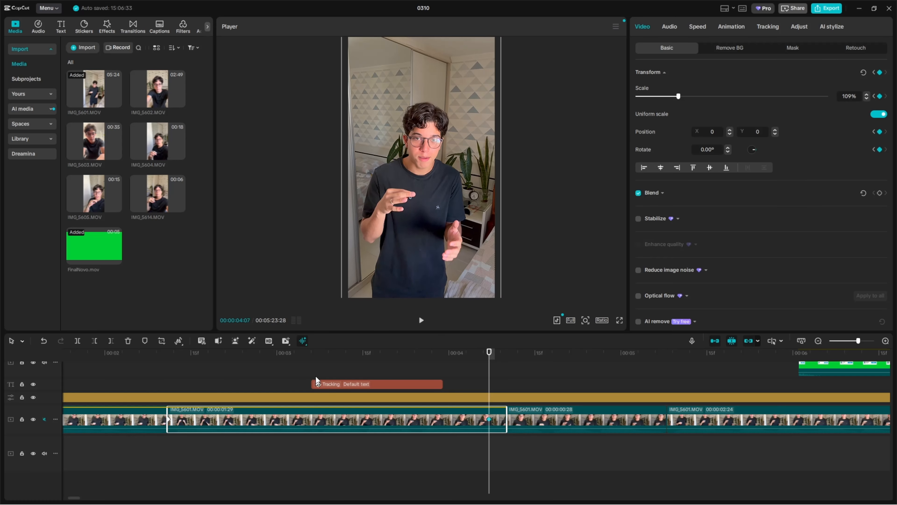
- Play back the second clip again to check the softer zoom
click(178, 369)
click(172, 370)
key(space)
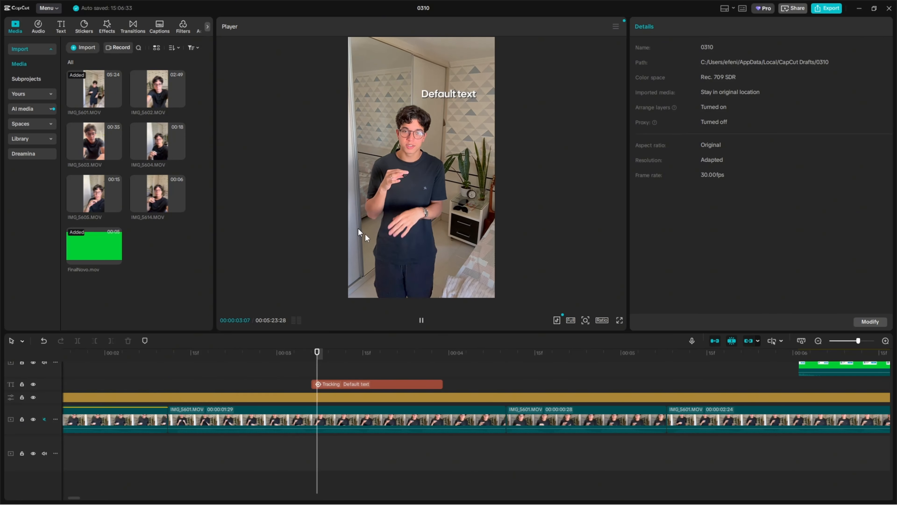
key(space)
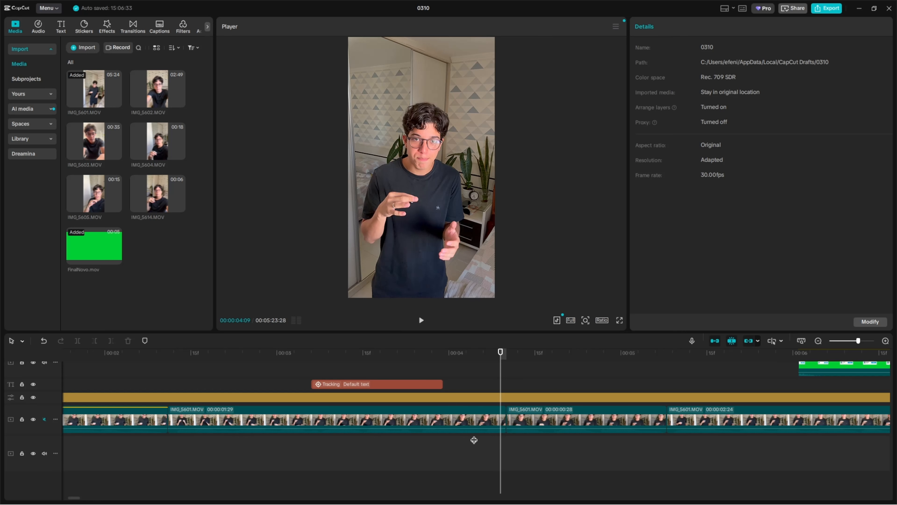
- Copy the second clip's starting 100% keyframe and paste it at 00:00:03:19
click(473, 423)
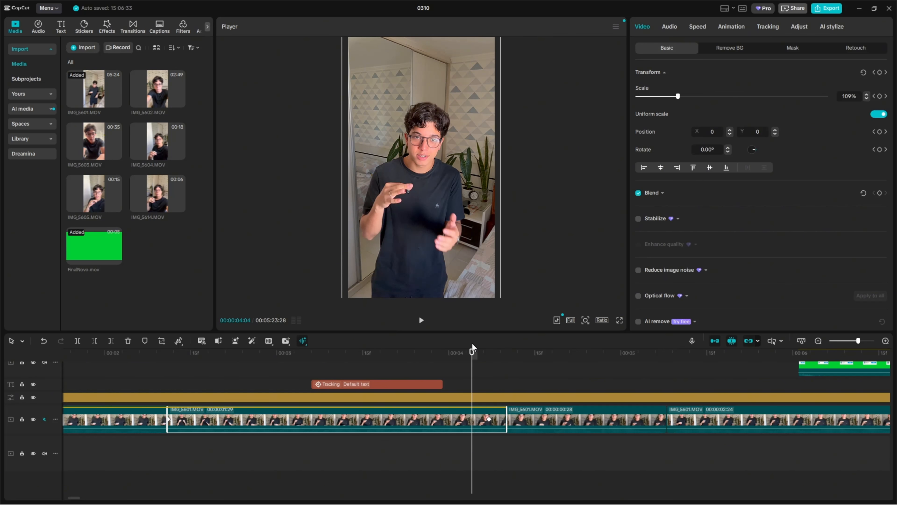
drag(471, 356, 489, 356)
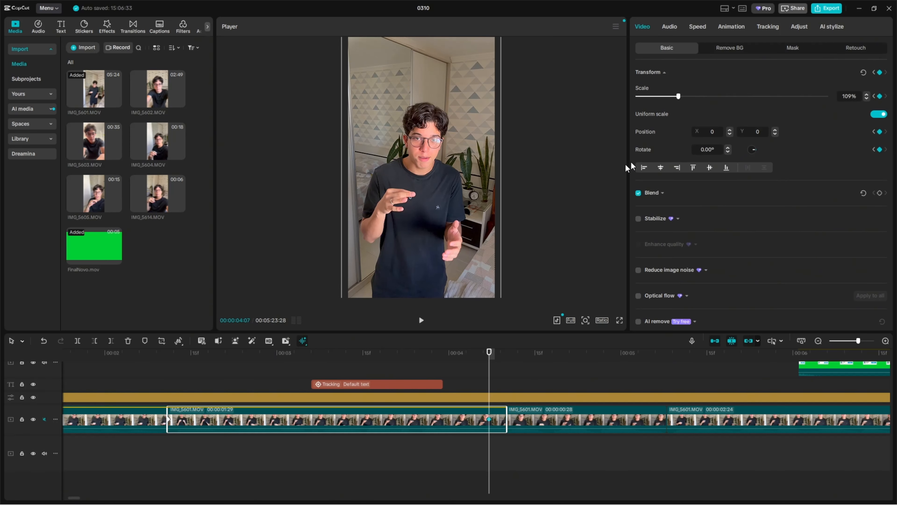
click(170, 422)
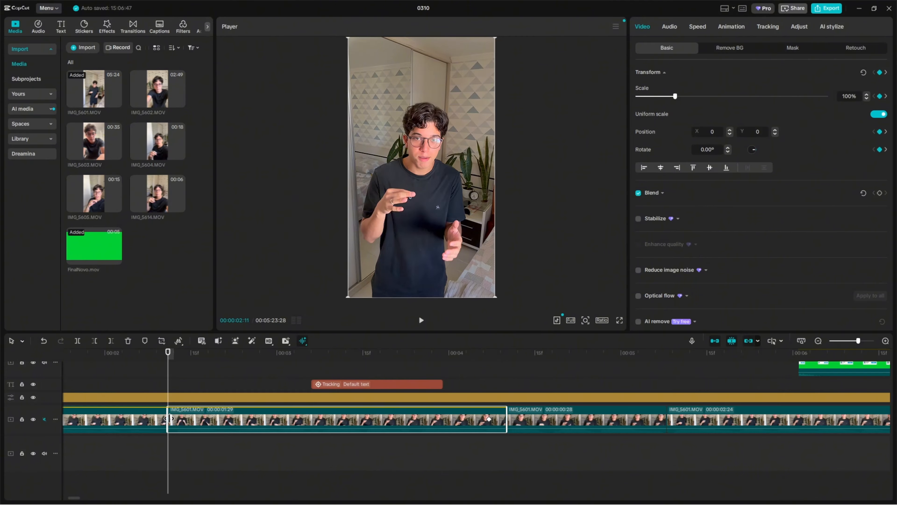
click(385, 352)
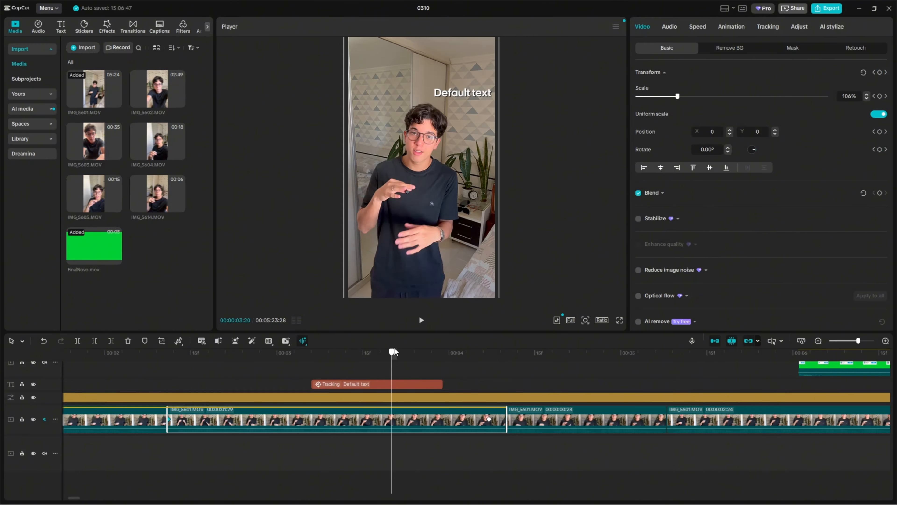
key(ctrl+v)
drag(386, 360, 378, 436)
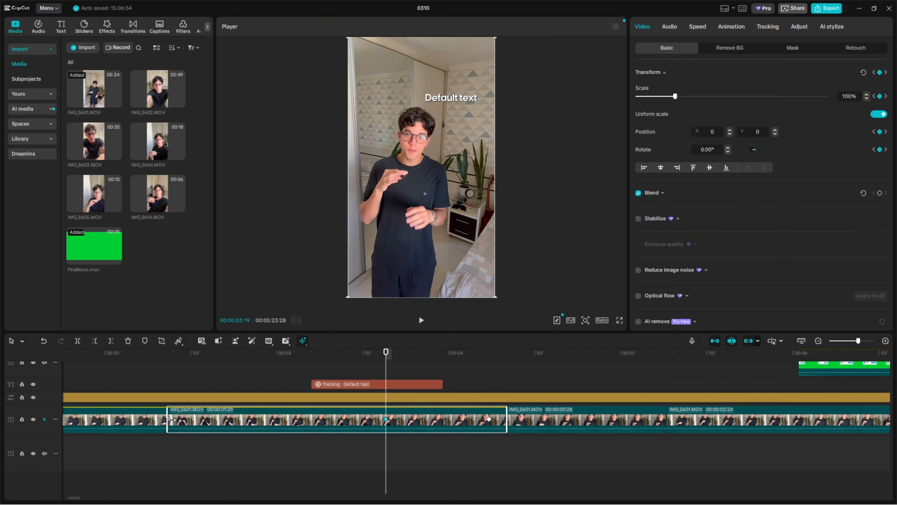
- Preview the second clip's motion around the pasted keyframe, ending at the last keyframe at 00:00:04:07
click(170, 420)
click(385, 352)
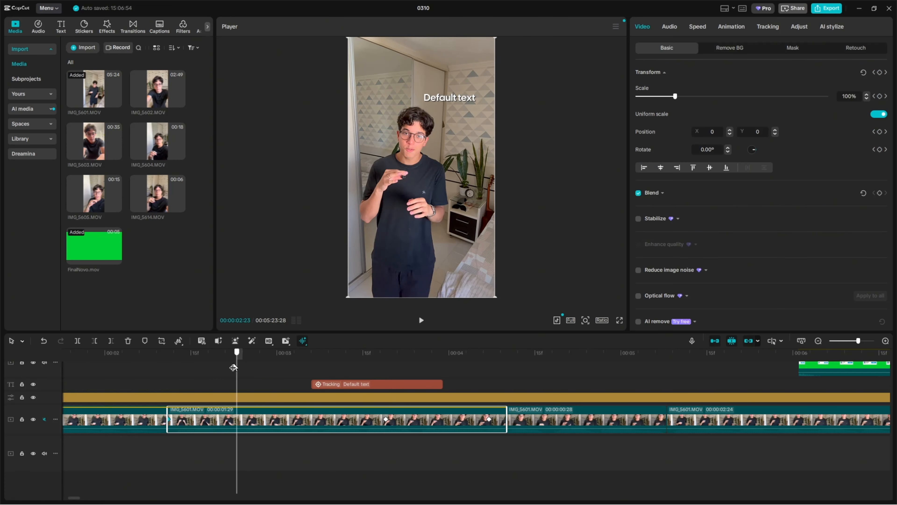
click(321, 353)
key(space)
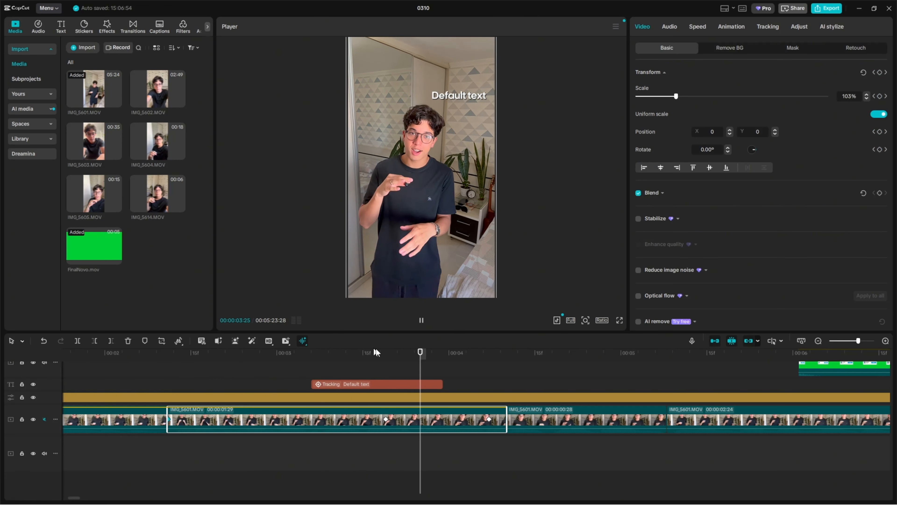
click(409, 353)
drag(399, 360, 489, 367)
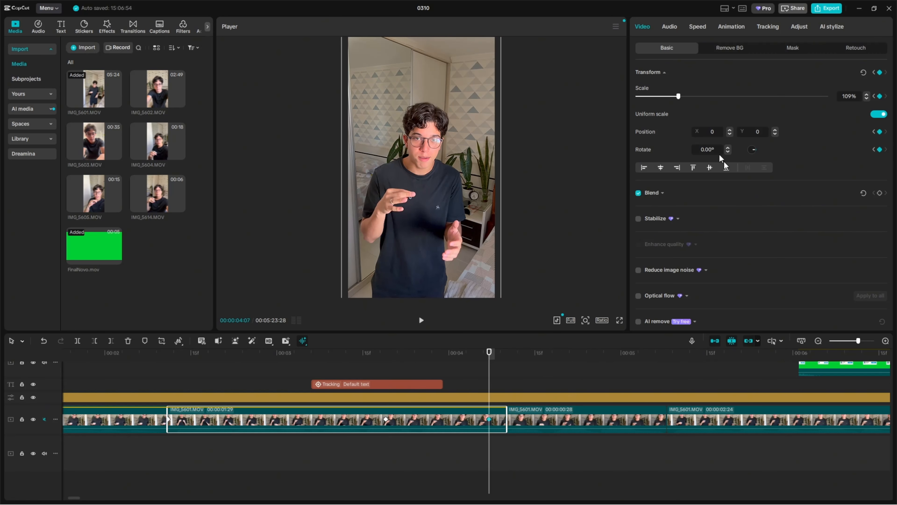
- Rotate the second clip to 74.51° and reposition it to X 1517, Y 760 at its end keyframe at 00:00:04:07
drag(761, 152, 754, 154)
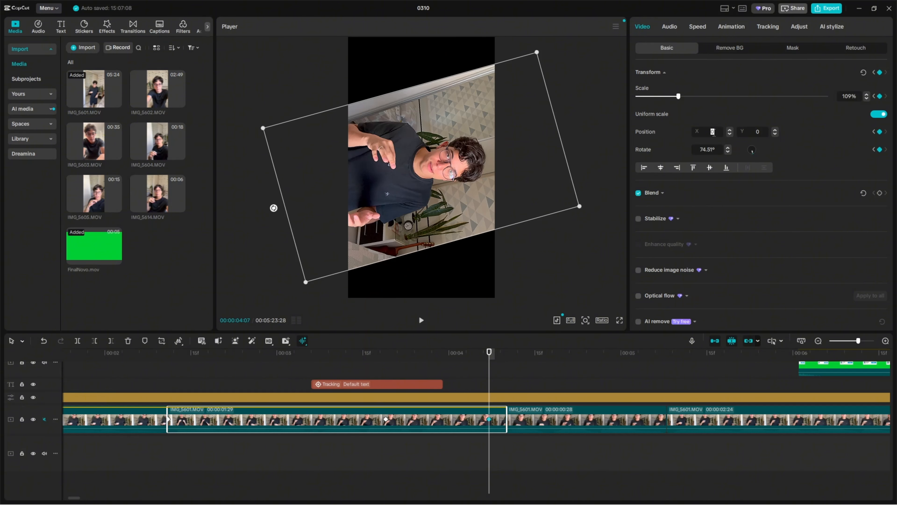
drag(565, 173, 668, 121)
click(413, 366)
click(390, 420)
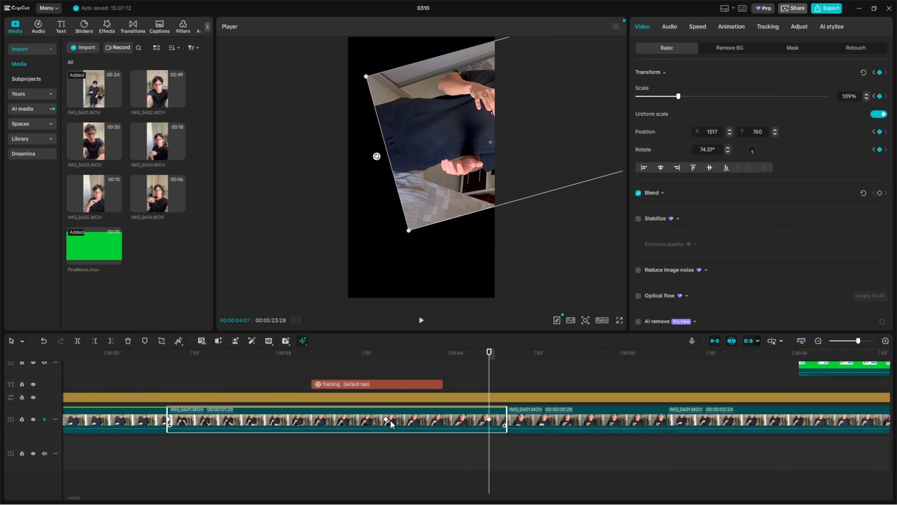
- Try moving the second clip's middle keyframe earlier, to about 00:00:03:01, and play back the rotating motion
click(386, 419)
click(260, 366)
click(204, 352)
key(space)
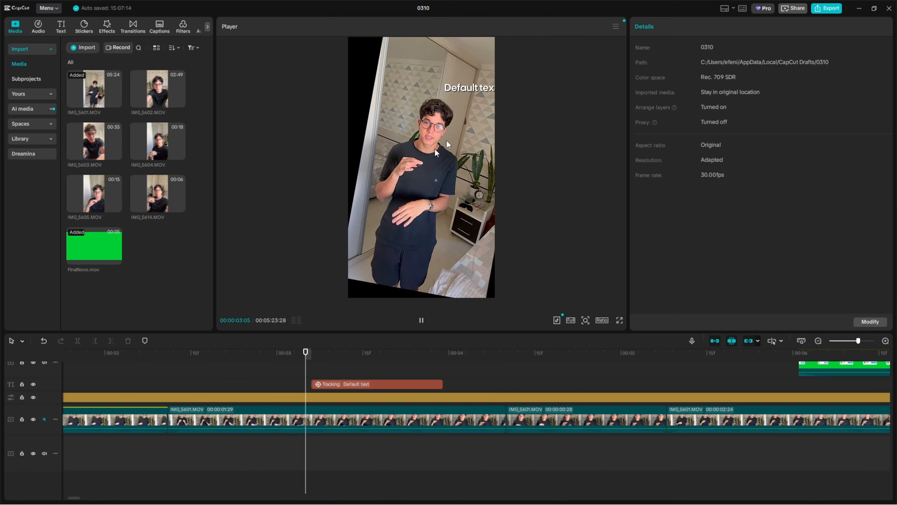
key(space)
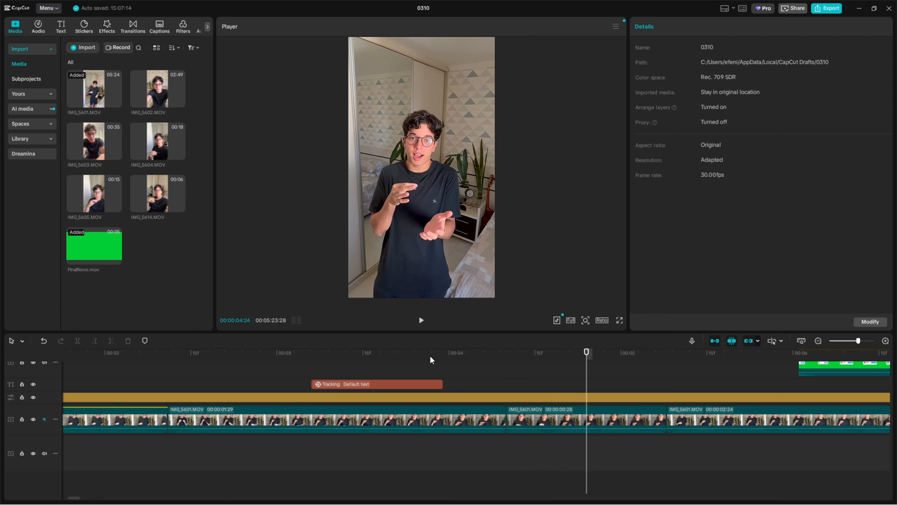
- Move the second clip's middle keyframe later so it sits close to the end keyframe
click(360, 422)
click(281, 424)
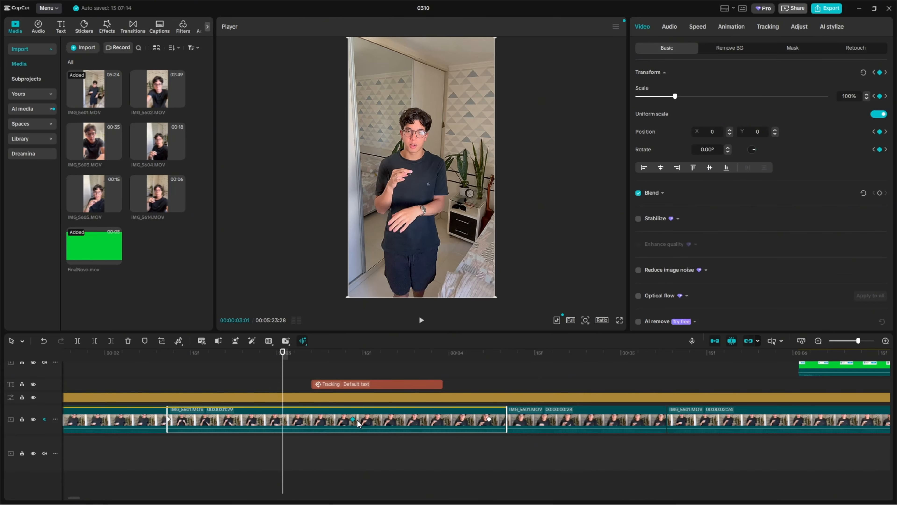
drag(859, 340, 853, 342)
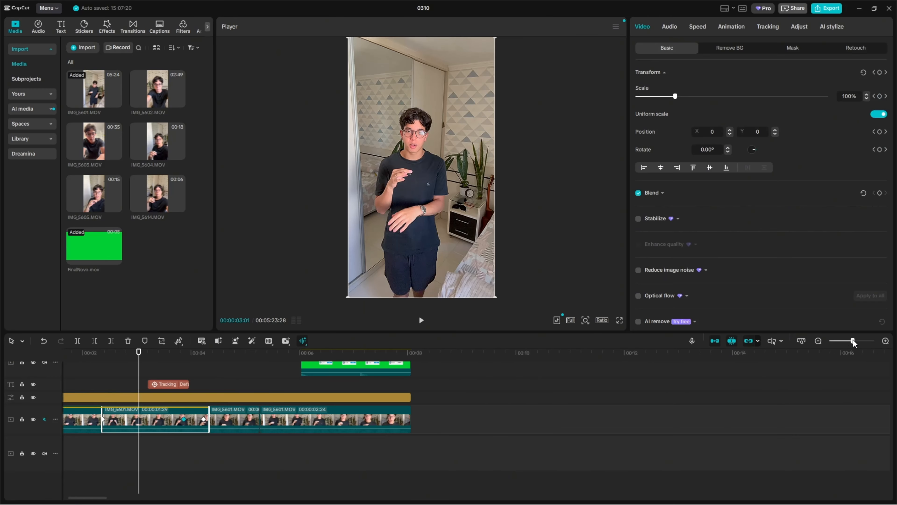
scroll(724, 180, down, 5)
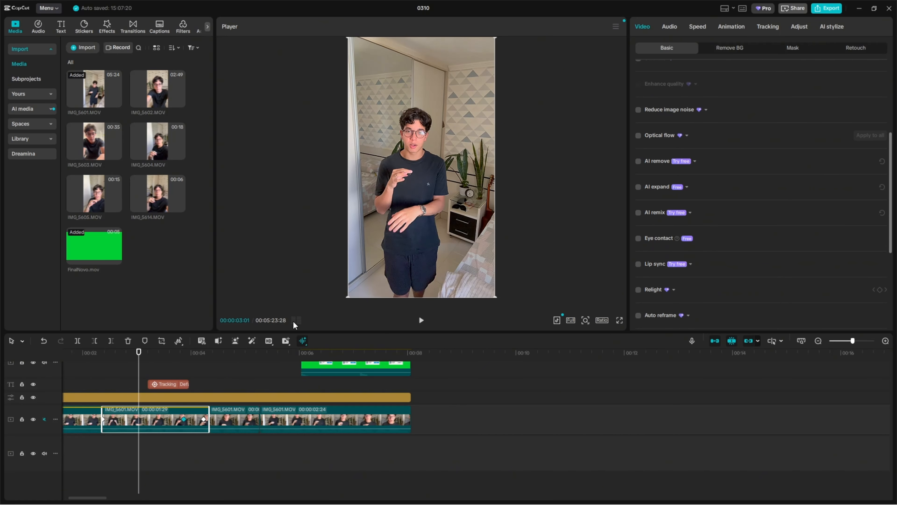
- Select the first clip with the playhead at the start of the timeline and open its entrance animations
click(433, 429)
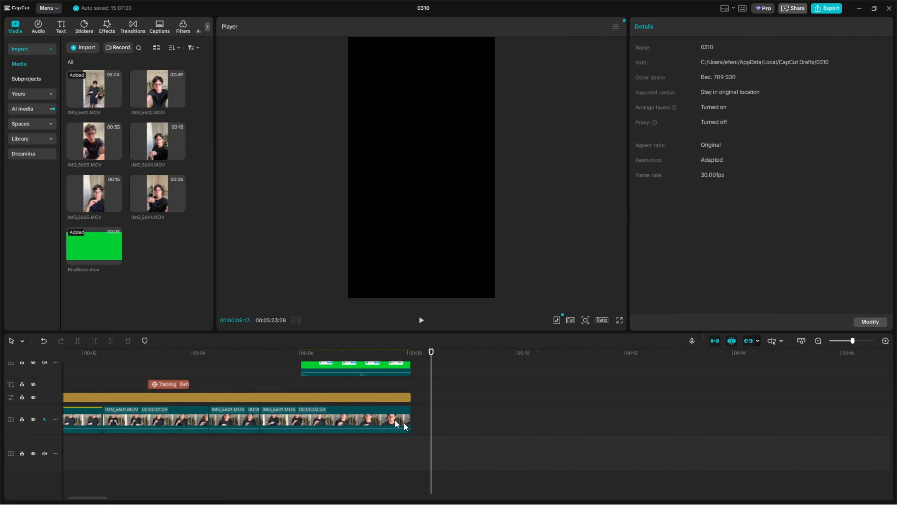
key(Home)
scroll(134, 367, down, 1)
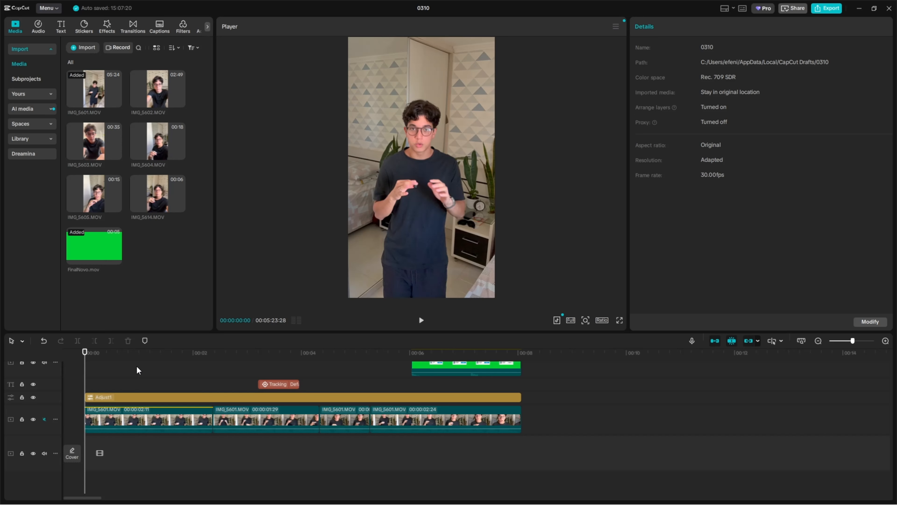
click(228, 426)
click(207, 352)
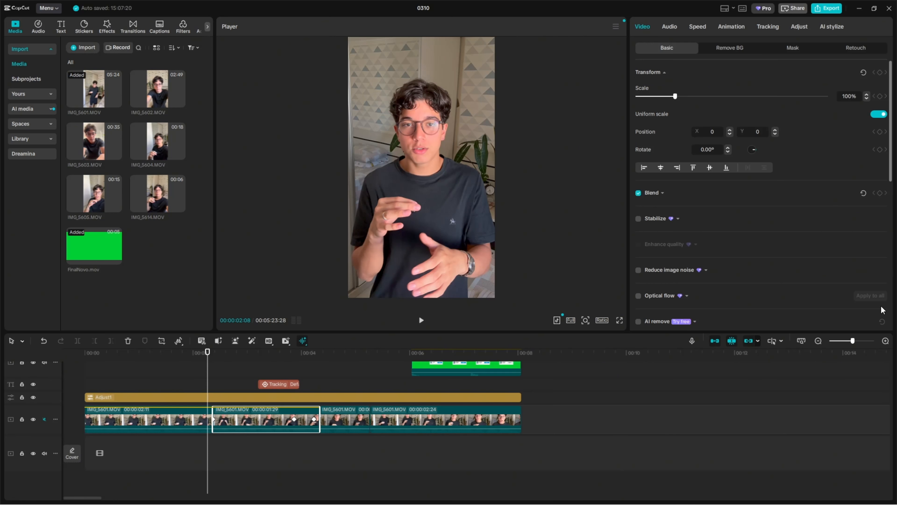
click(177, 420)
click(86, 352)
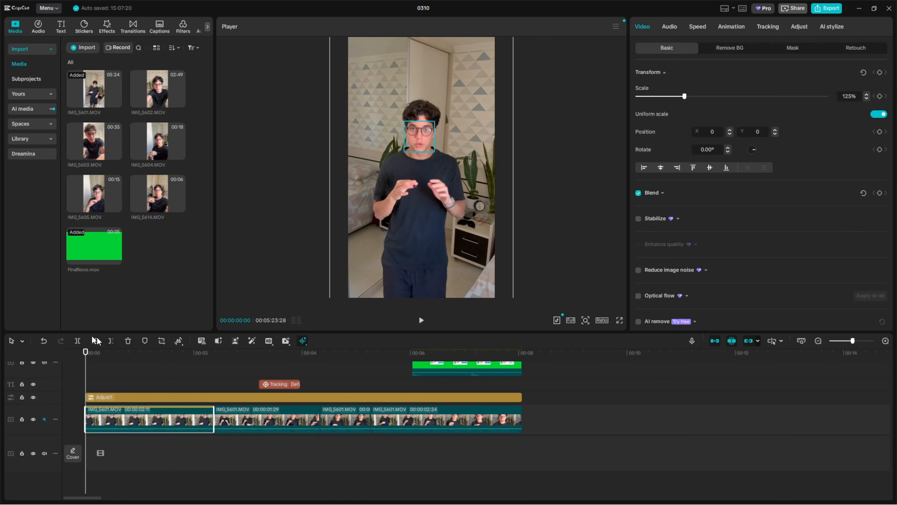
click(727, 26)
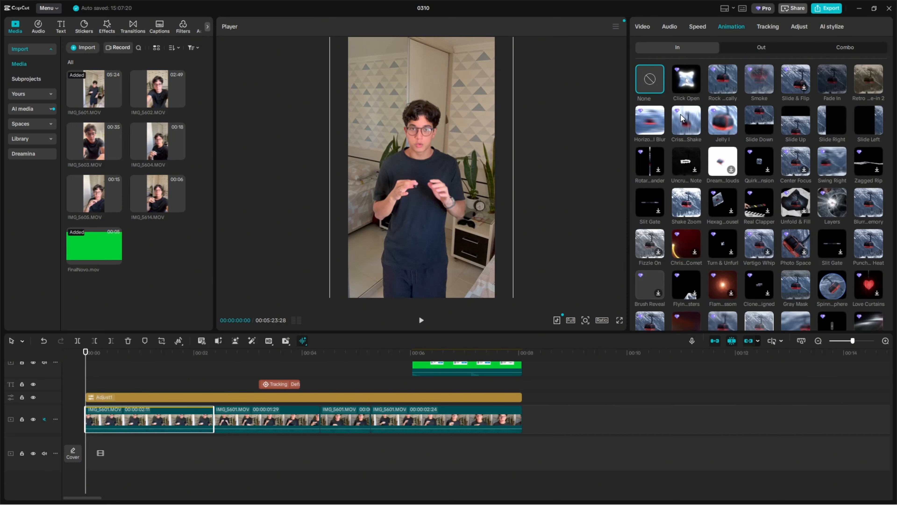
- Try several entrance animations on the first clip, including the crisscross shake, Smoke, Jelly I, rocking and Fade In presets
click(686, 120)
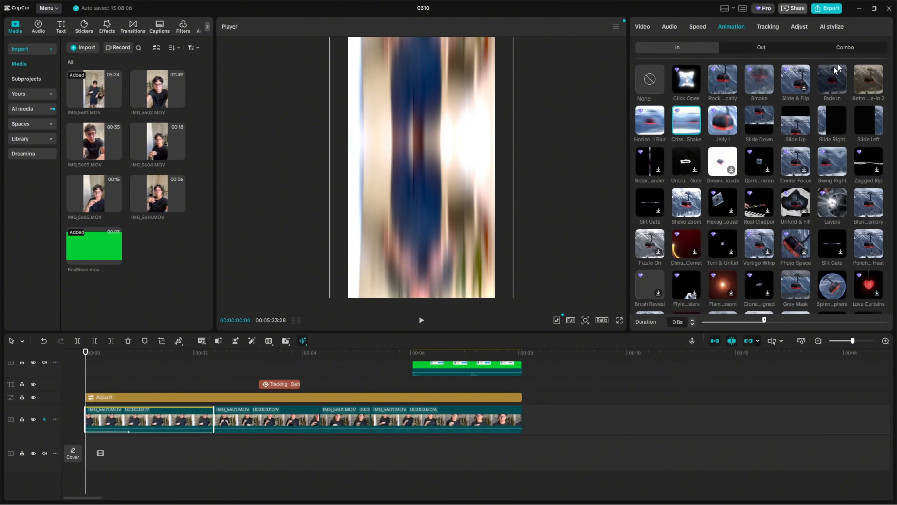
click(758, 84)
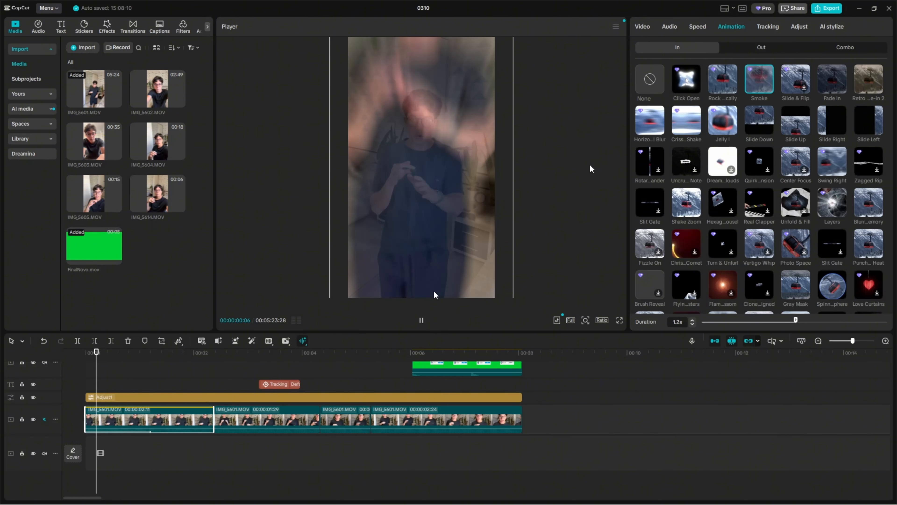
click(716, 126)
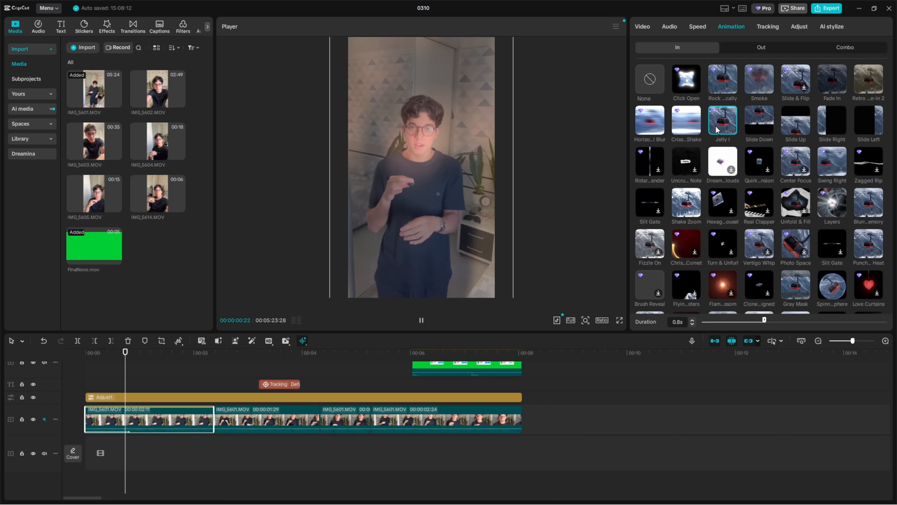
click(717, 87)
click(832, 79)
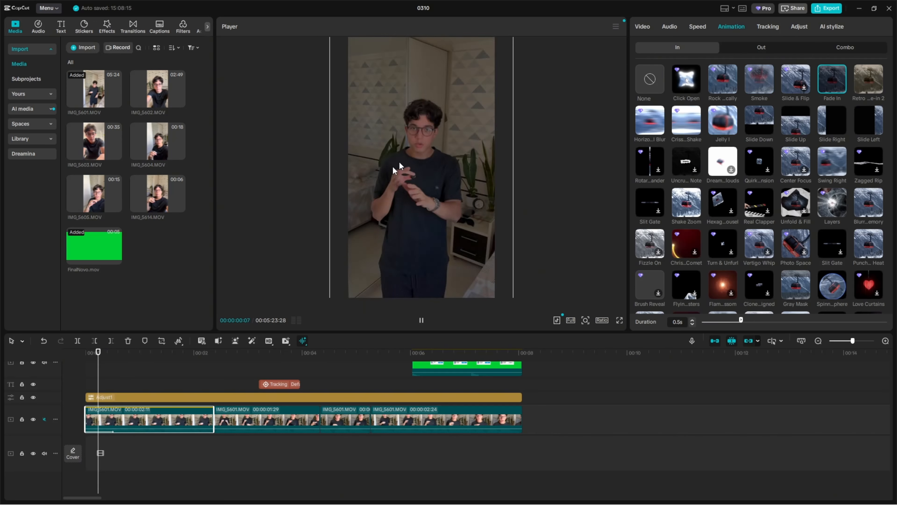
click(723, 79)
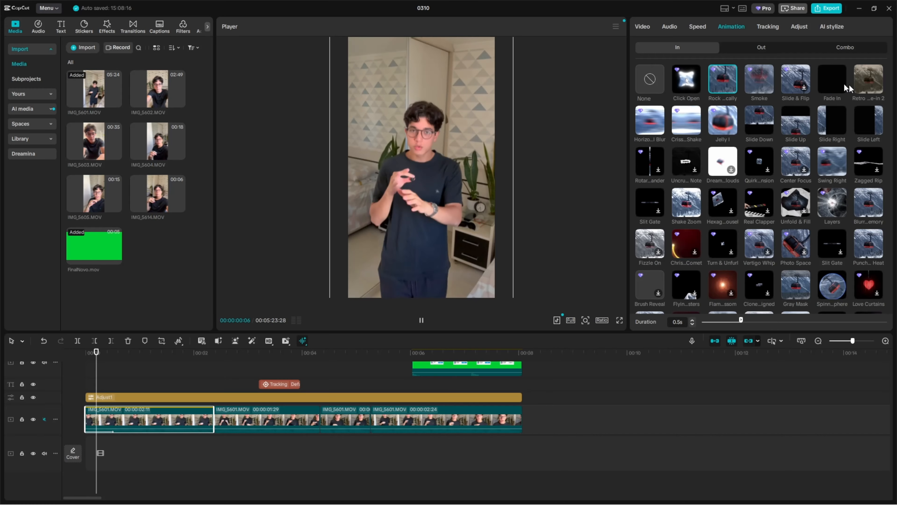
click(835, 87)
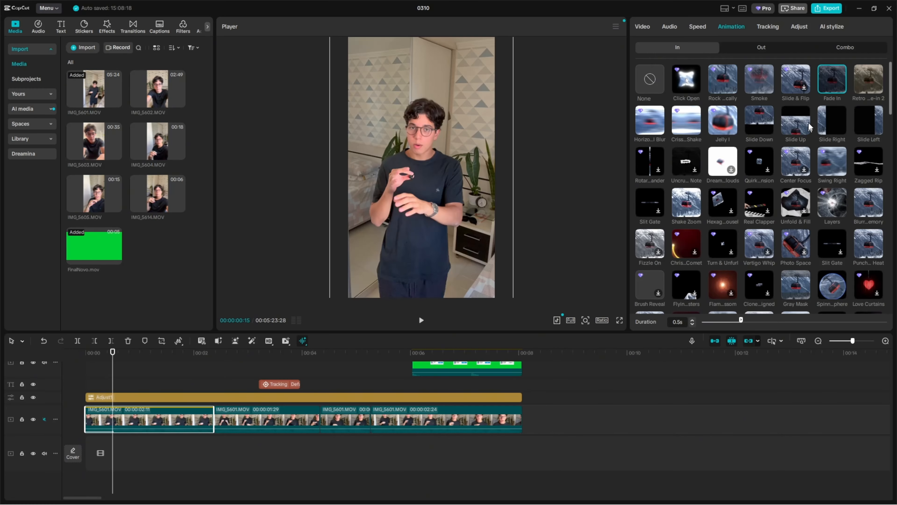
- Browse further entrance animations and try the spinning sphere and horizontal blur presets on the first clip
key(Down)
scroll(749, 212, down, 3)
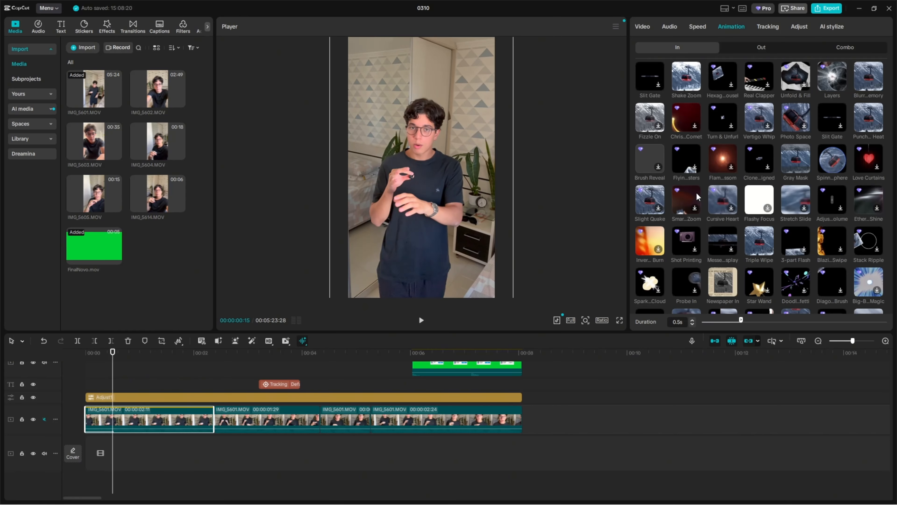
click(824, 156)
scroll(812, 156, up, 3)
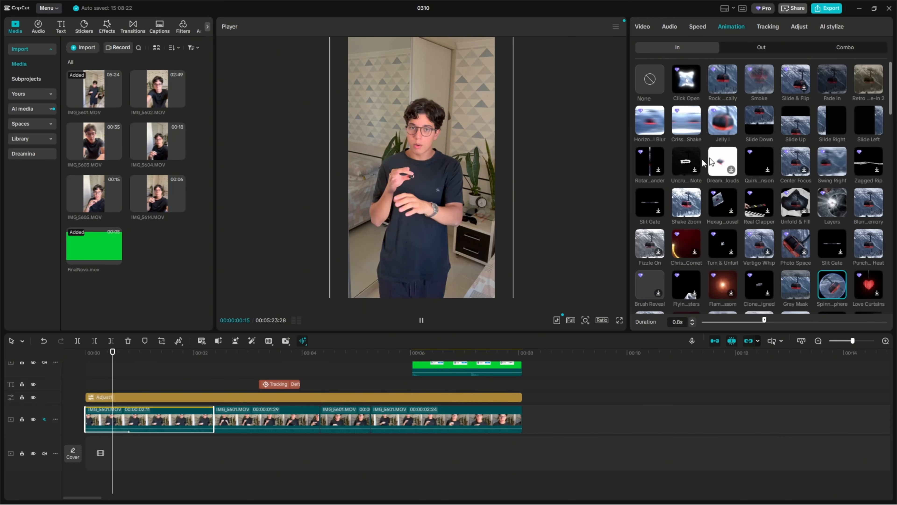
click(638, 127)
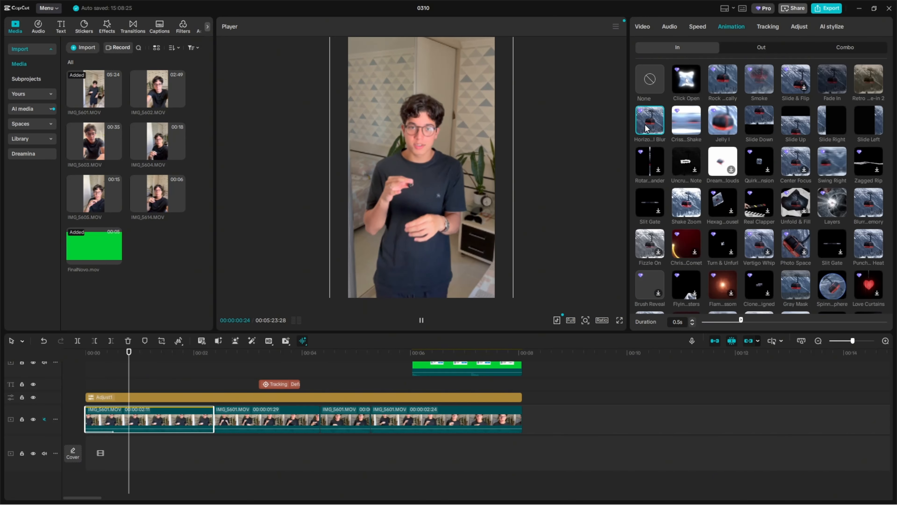
- Apply the Fade In entrance animation to the first clip with a 0.4 s duration and play it back
click(834, 82)
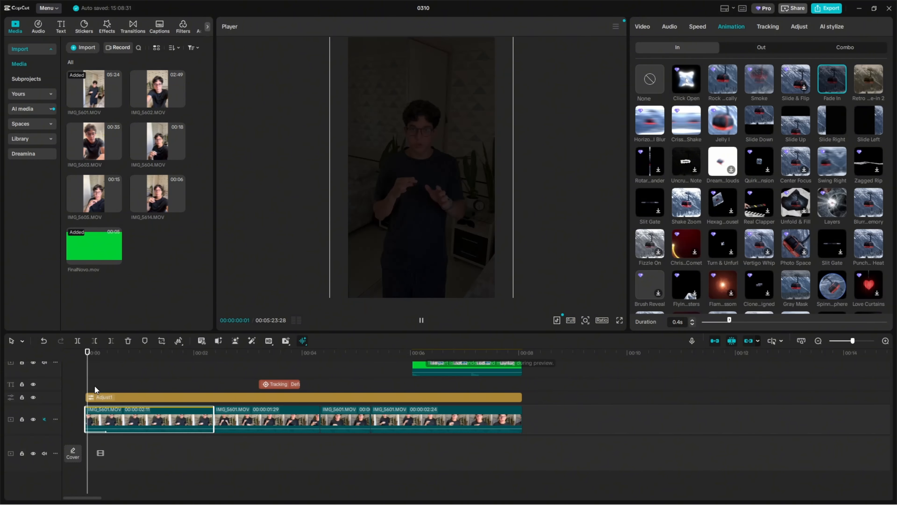
click(110, 369)
key(space)
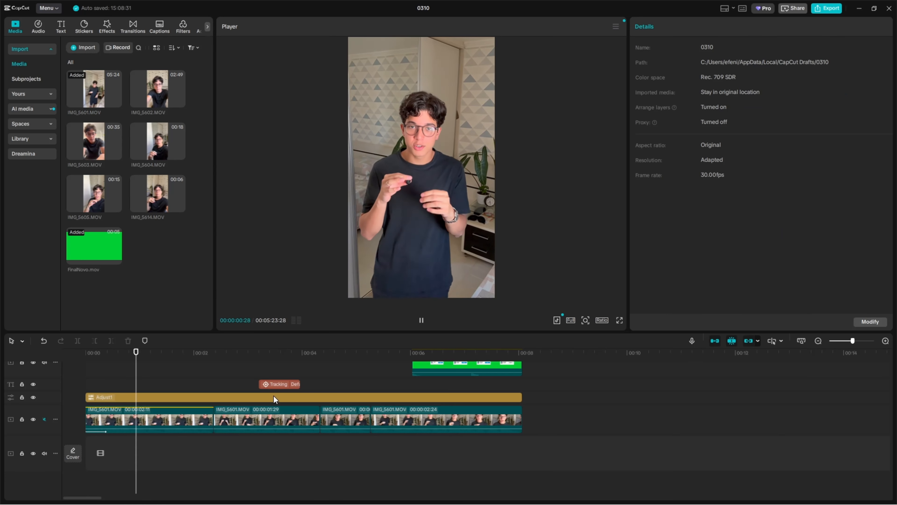
click(82, 380)
key(space)
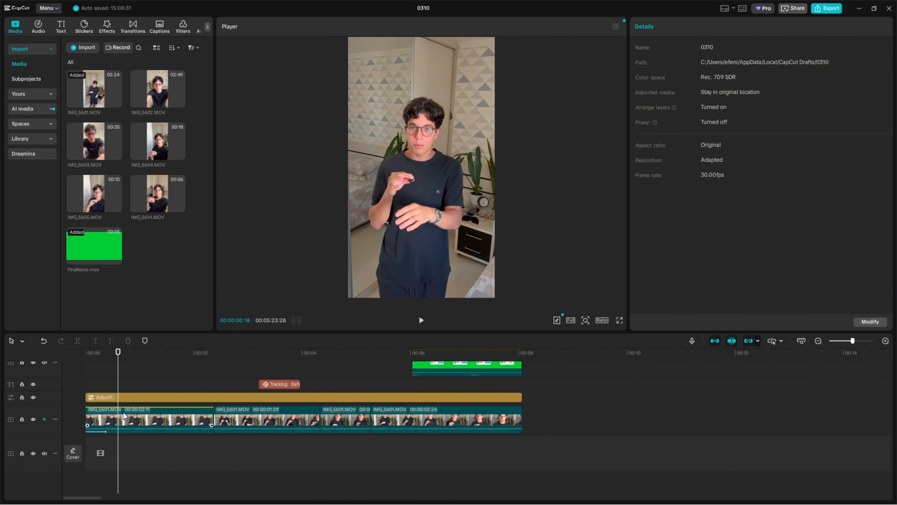
- Select the second clip and examine the available In, Out and Combo animations for it
click(123, 412)
click(279, 427)
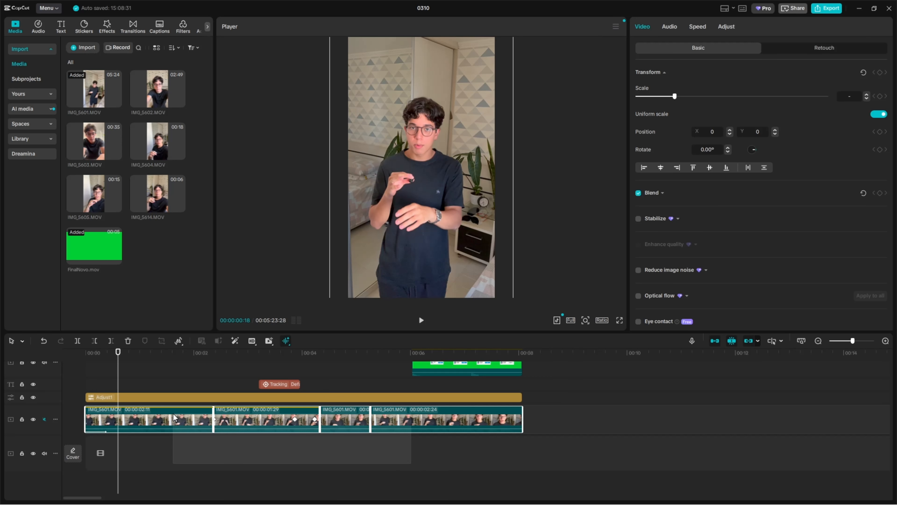
click(276, 451)
click(223, 353)
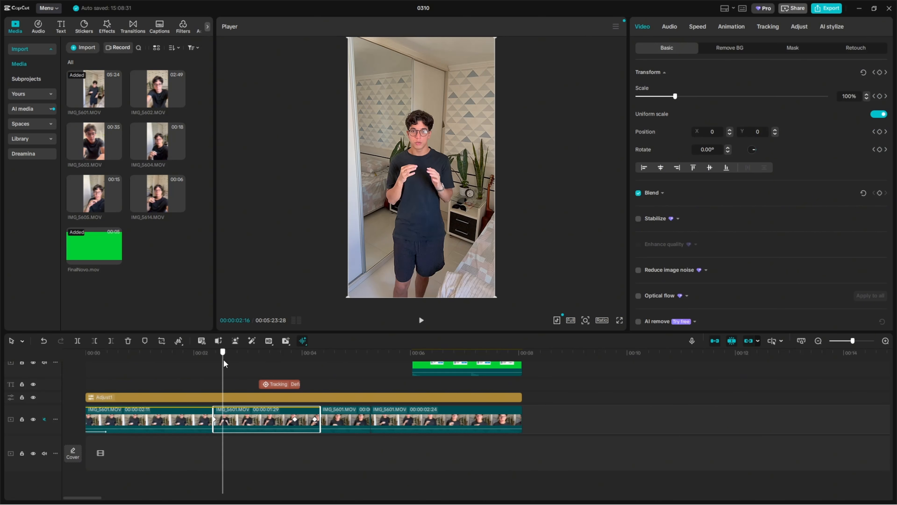
click(726, 27)
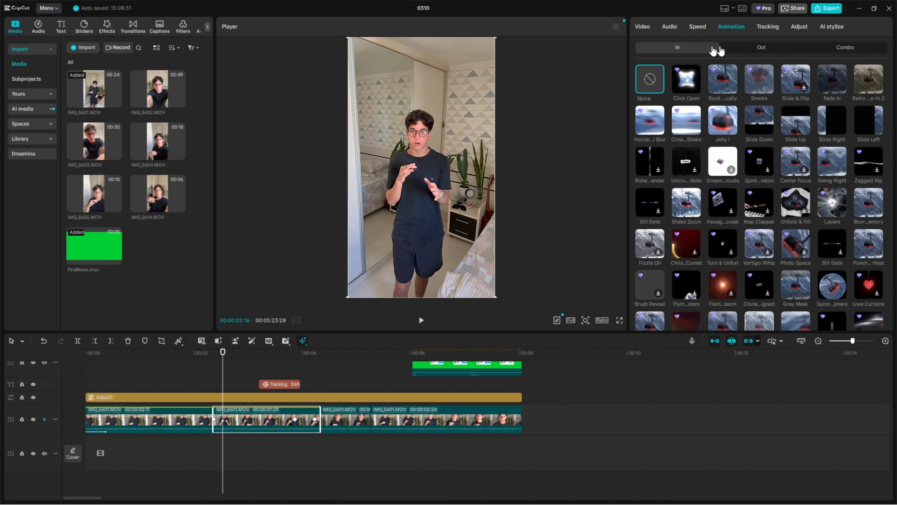
click(775, 46)
click(864, 48)
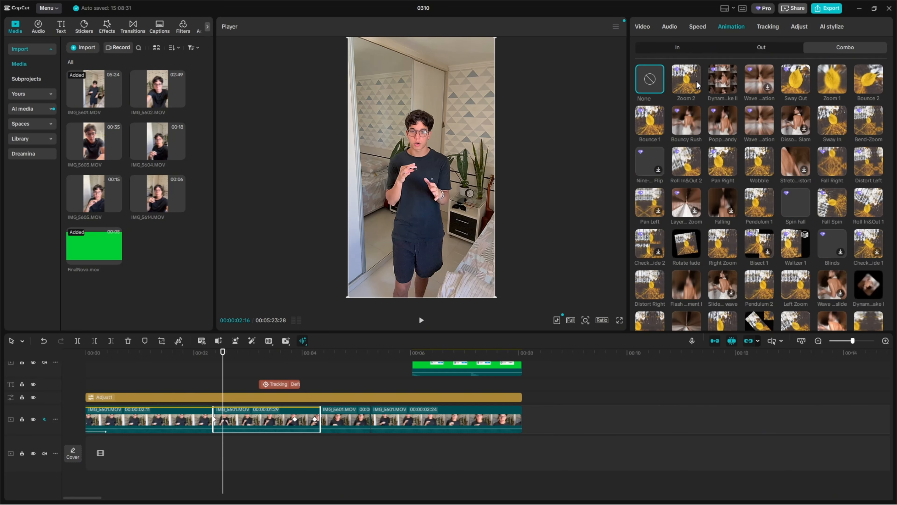
click(664, 53)
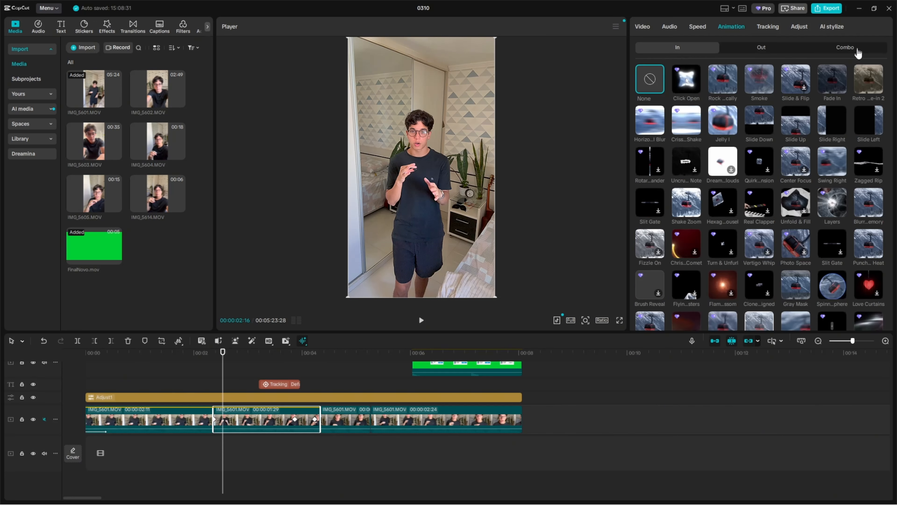
click(857, 53)
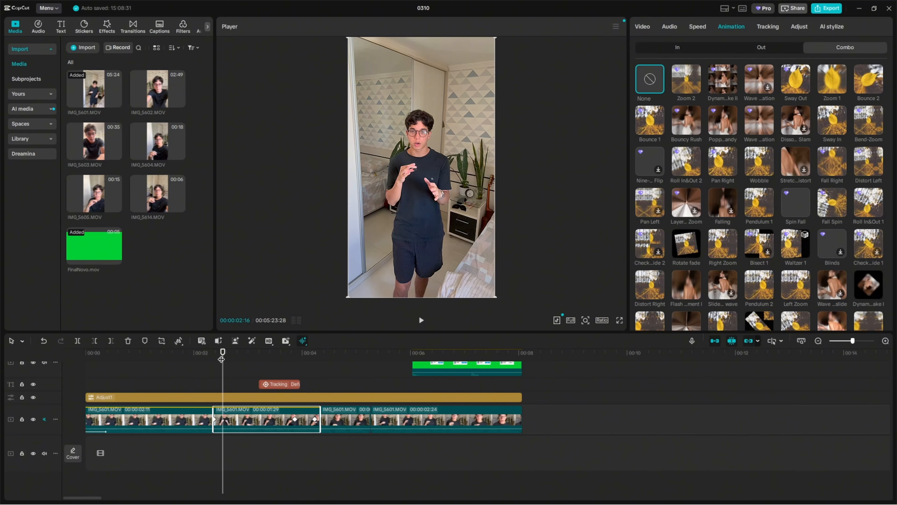
drag(222, 358, 235, 359)
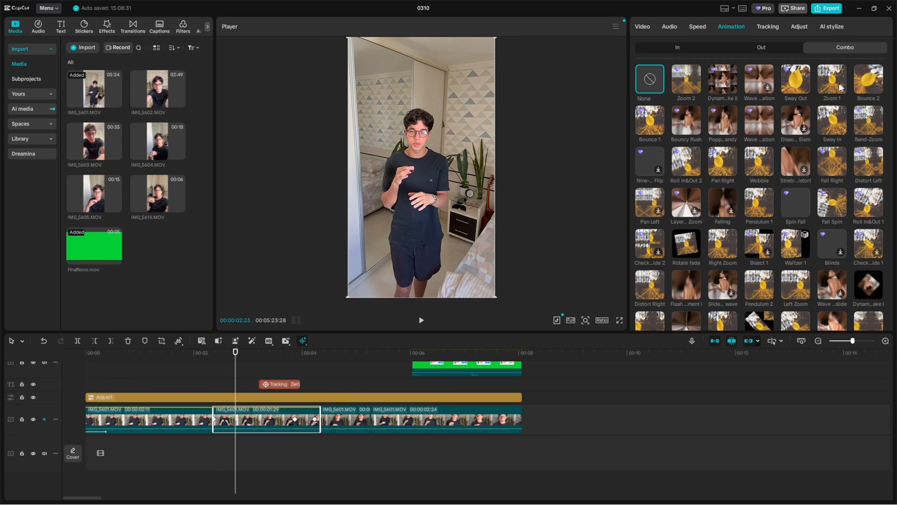
click(688, 49)
click(742, 51)
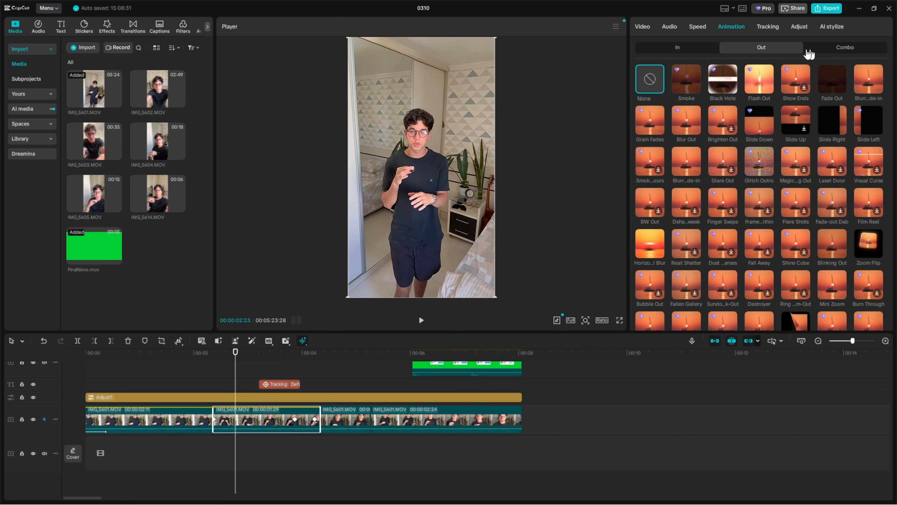
click(861, 49)
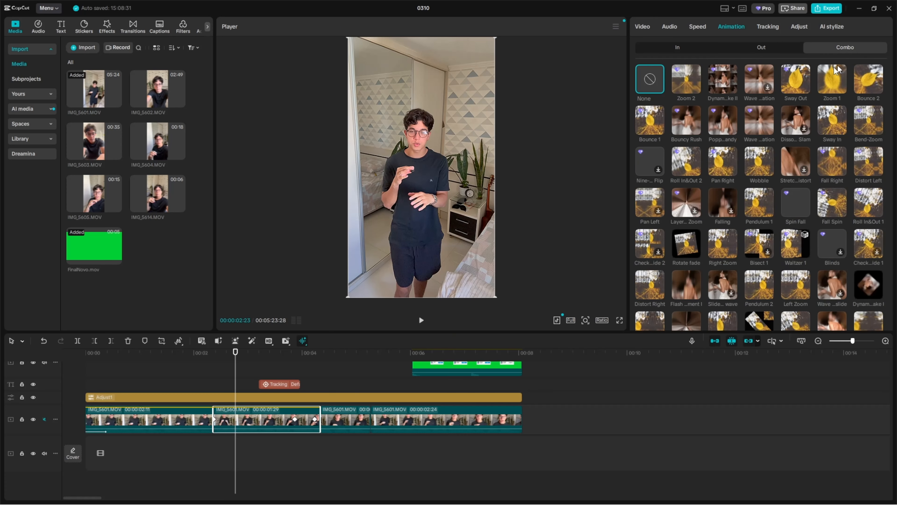
- Try the Sway Out combo animation on the second clip, remove it and return to the entrance animations
click(790, 88)
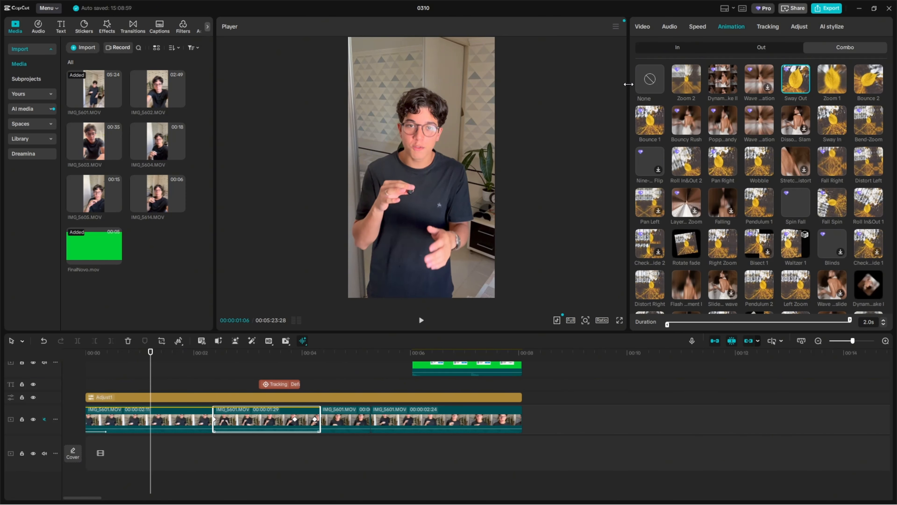
drag(637, 87, 640, 87)
click(676, 53)
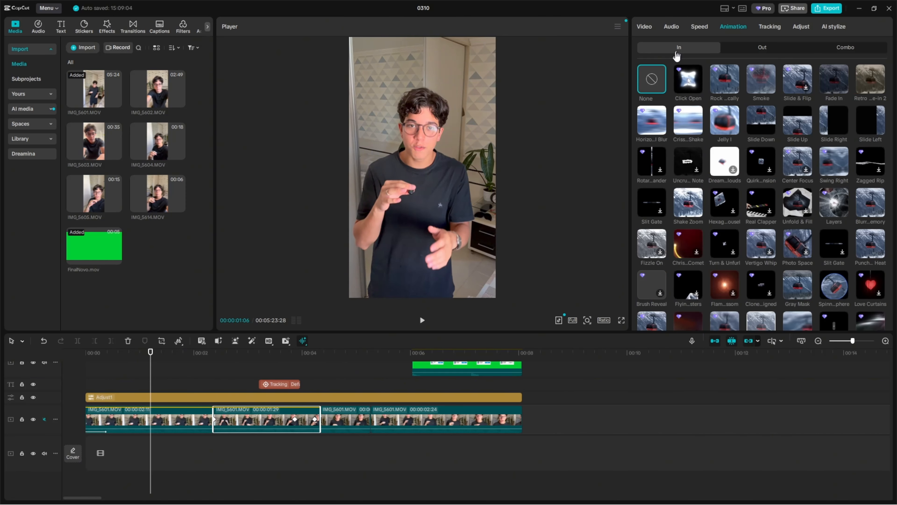
- Place the Reels dimensions guide and cyanmidnightWallpaper images on separate overlay tracks at the start of the timeline, with the wallpaper above
click(842, 49)
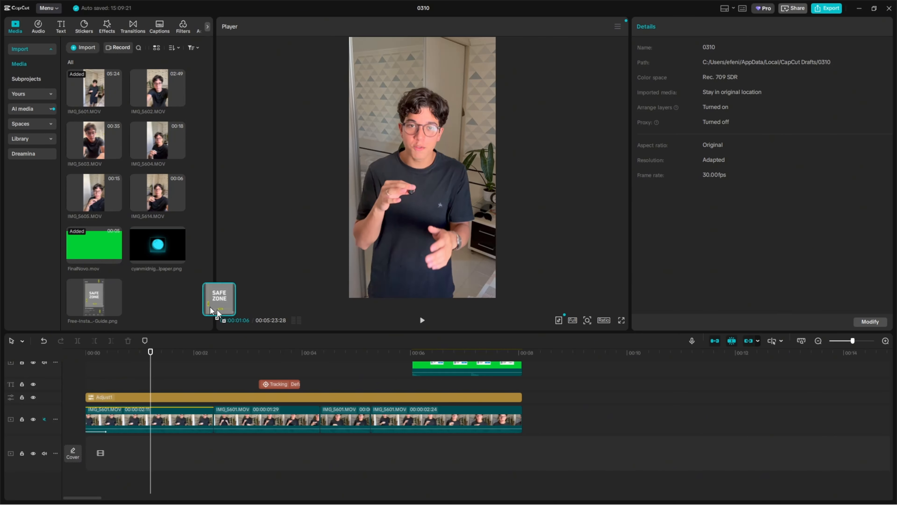
drag(210, 307, 159, 367)
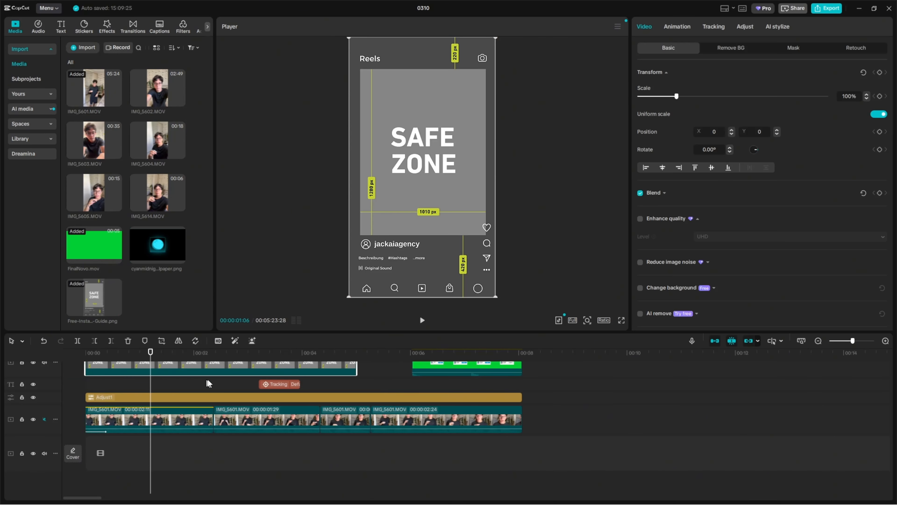
scroll(208, 383, up, 2)
drag(233, 406, 261, 391)
scroll(206, 397, down, 2)
scroll(207, 397, up, 2)
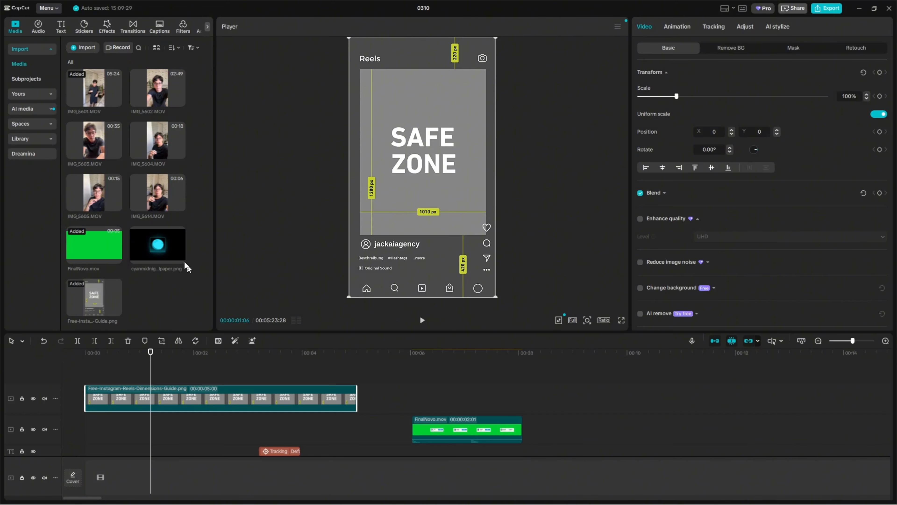
drag(187, 267, 120, 406)
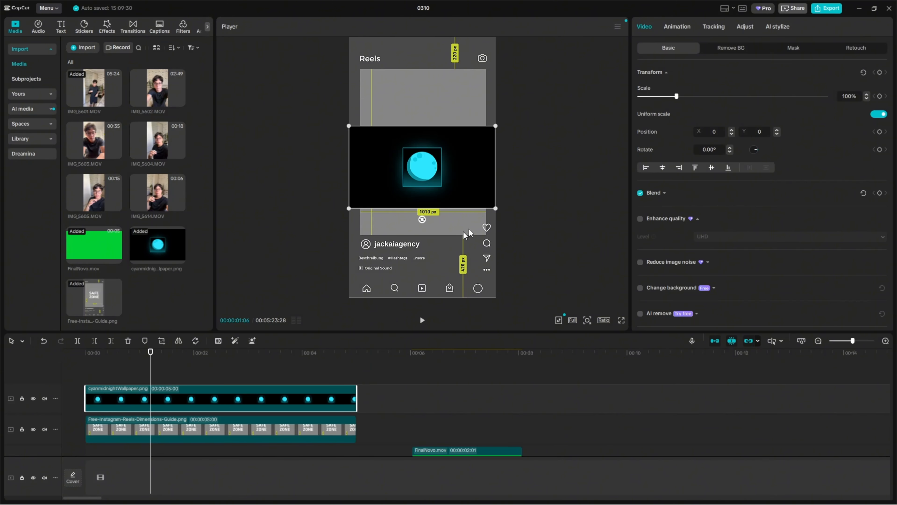
- Extend the Reels safe zone guide clip to 00:00:08:02 so it spans the whole edit
scroll(172, 395, down, 2)
click(353, 374)
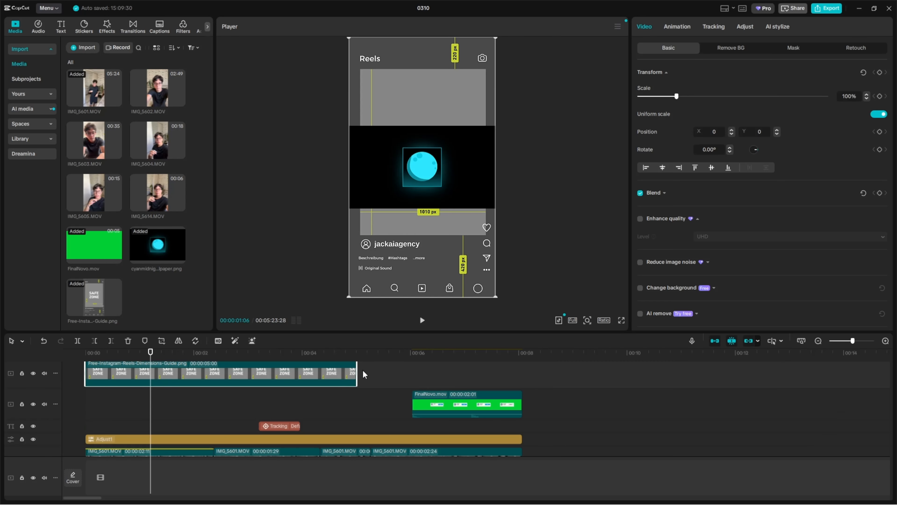
click(364, 375)
click(354, 375)
drag(354, 375, 522, 375)
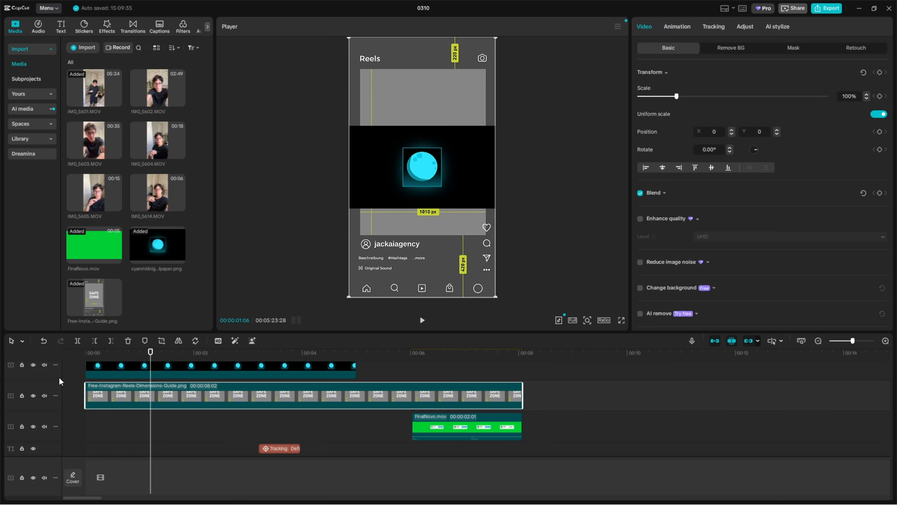
- Hide the wallpaper image's track so the safe zone guide is unobstructed
click(44, 365)
click(45, 366)
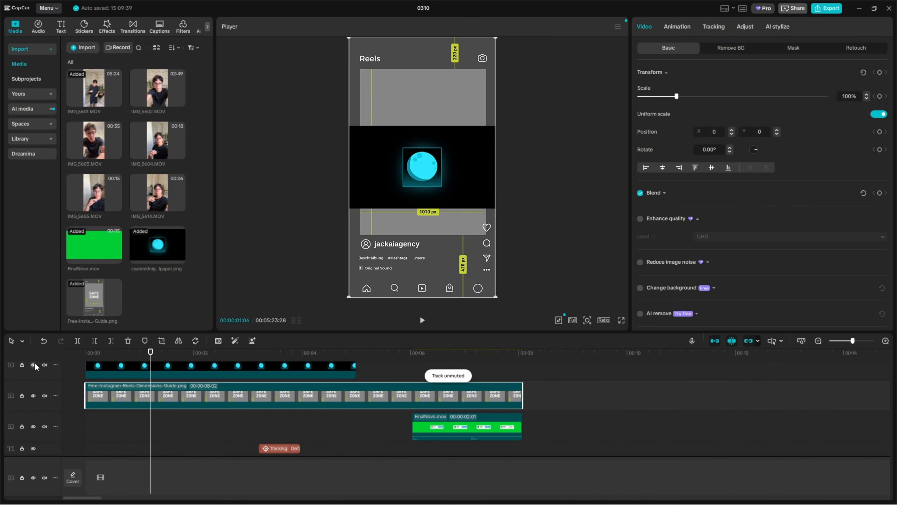
click(34, 365)
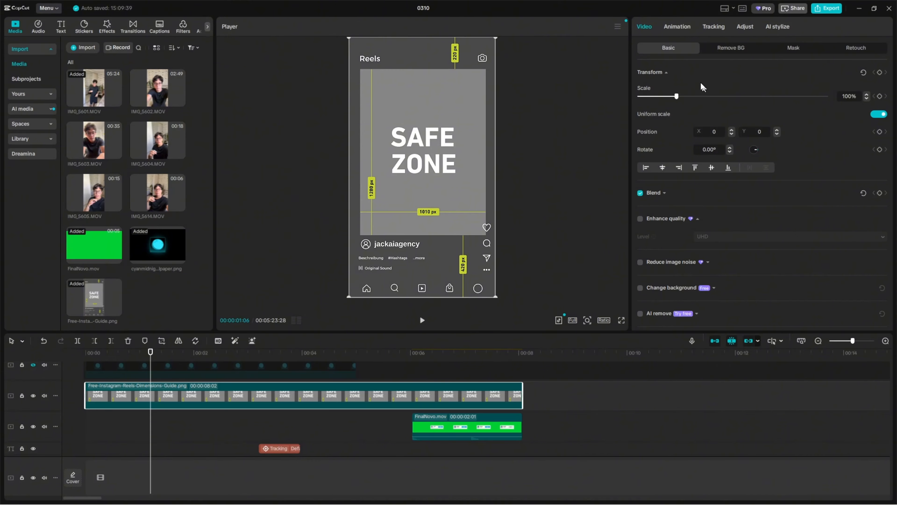
- Lower the safe zone guide's blend opacity to 25% and check it over the opening footage
click(689, 28)
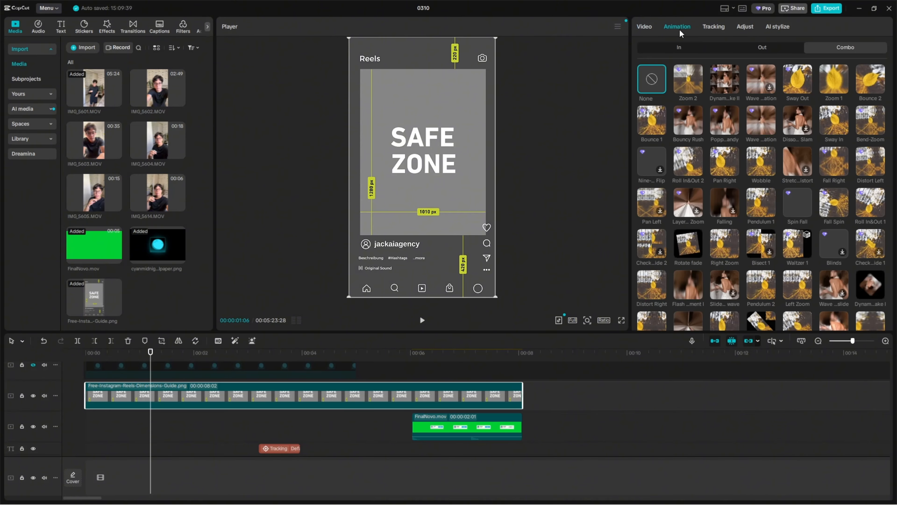
click(648, 31)
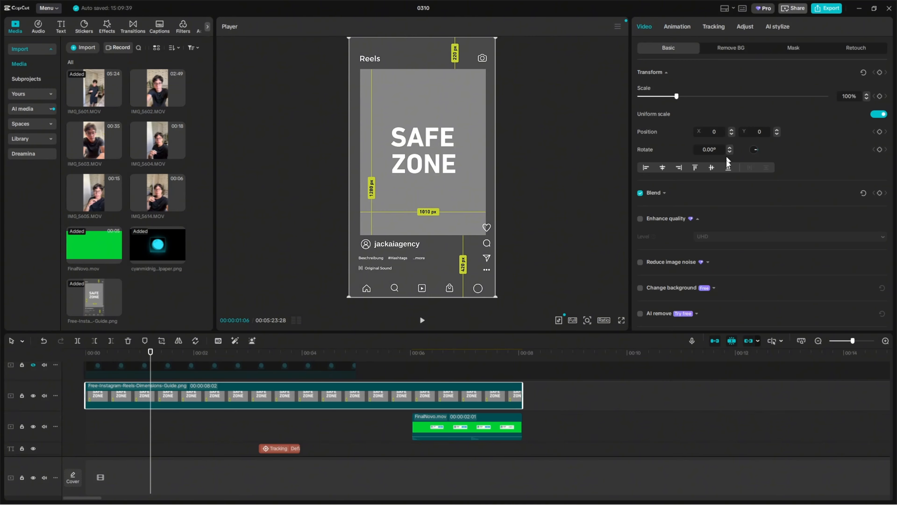
scroll(658, 126, down, 1)
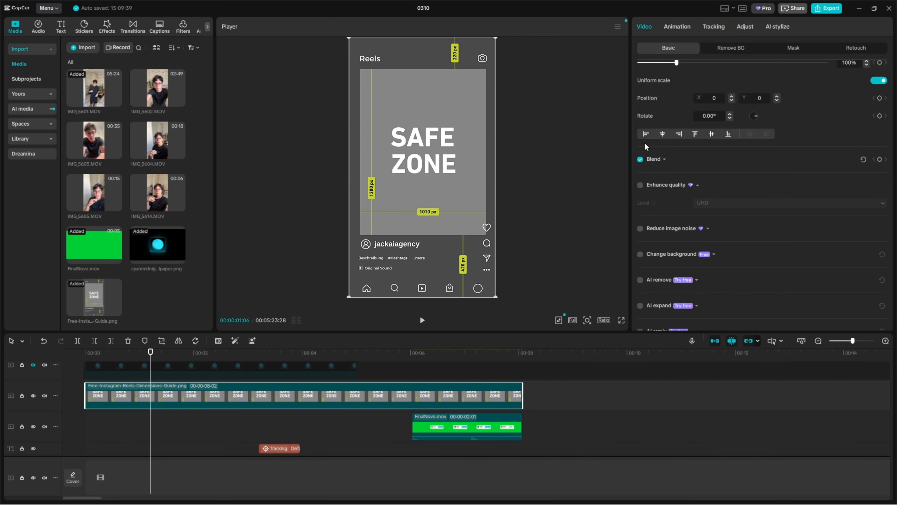
click(663, 160)
scroll(660, 149, down, 1)
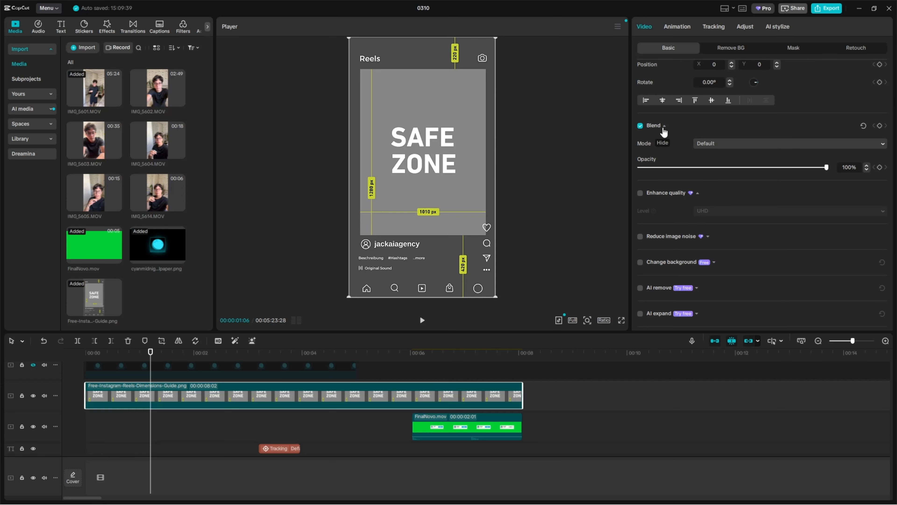
mouse_move(699, 167)
mouse_down()
mouse_move(677, 166)
mouse_move(686, 166)
mouse_up()
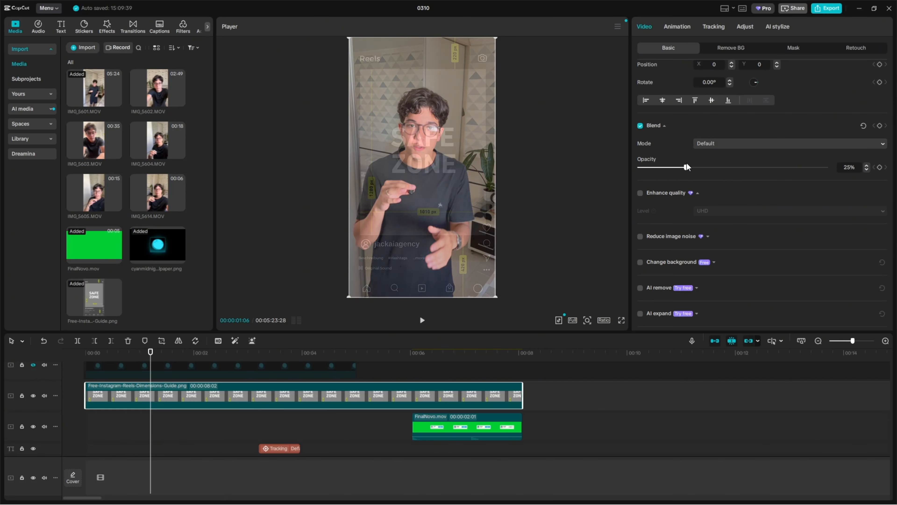
click(583, 424)
drag(279, 354, 85, 353)
click(129, 353)
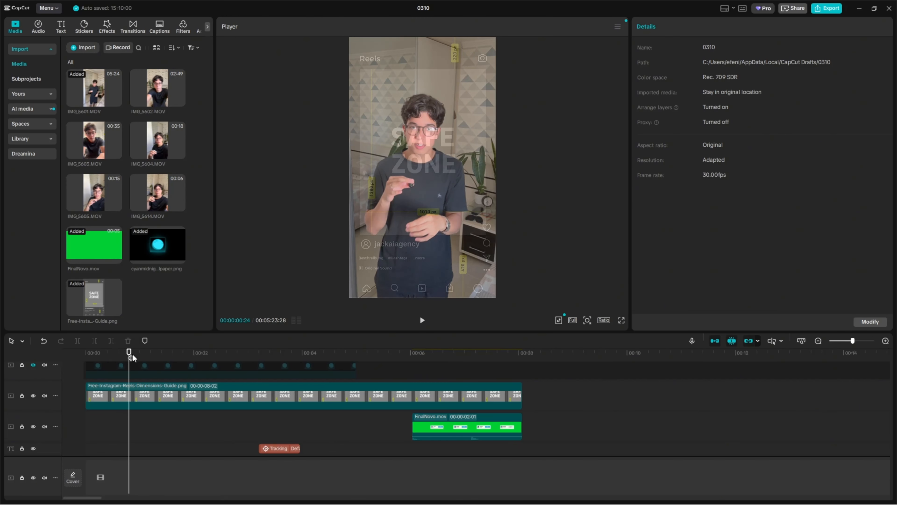
- Unhide the wallpaper track, centre the image horizontally near the frame's upper edge and scale it to 92%
click(202, 364)
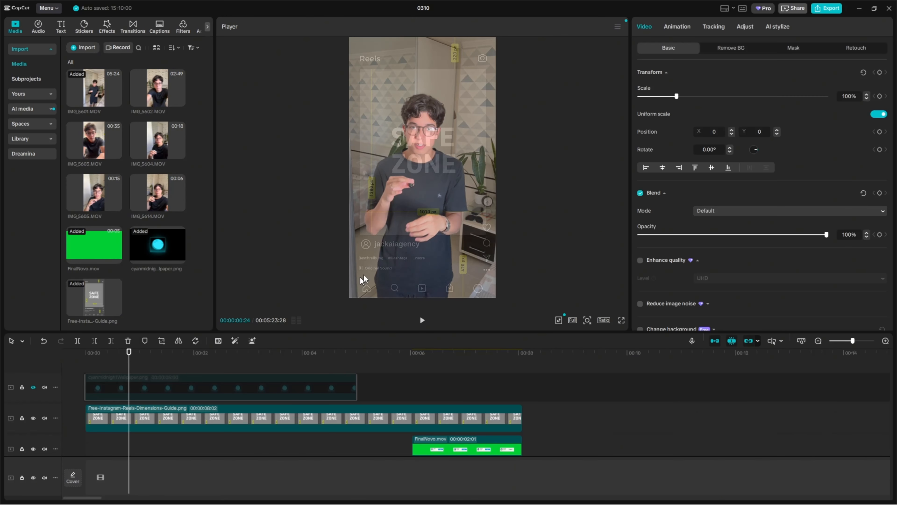
click(33, 387)
drag(444, 167, 466, 80)
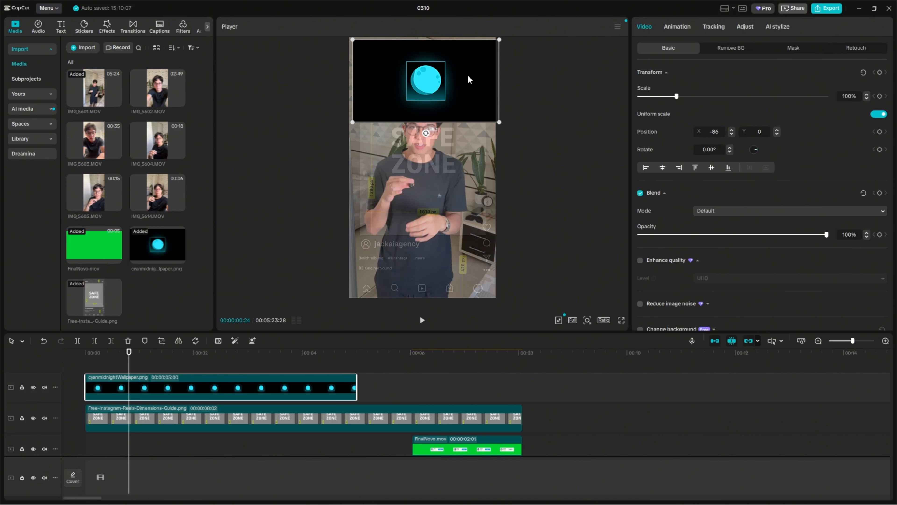
drag(498, 123, 458, 83)
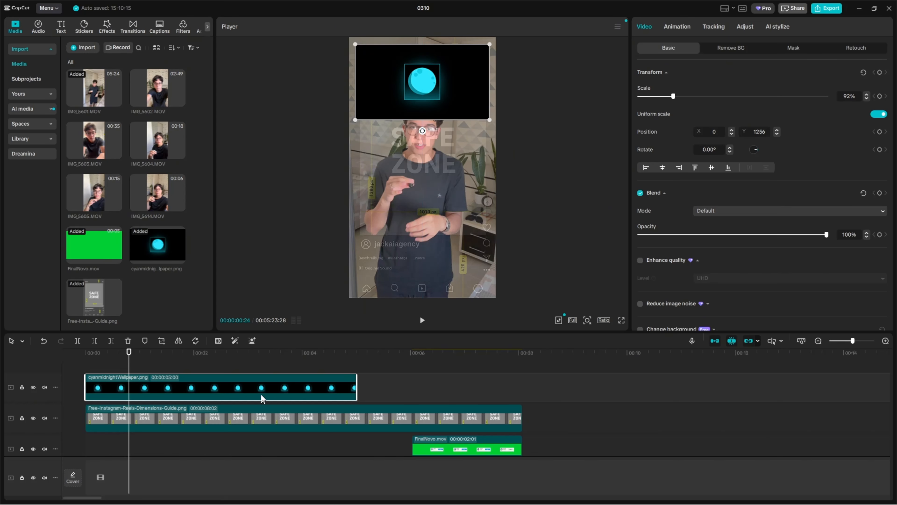
- Move the wallpaper clip beneath the safe zone guide, then scale it to 83% and fit it inside the safe area at Y 922
drag(260, 397, 260, 423)
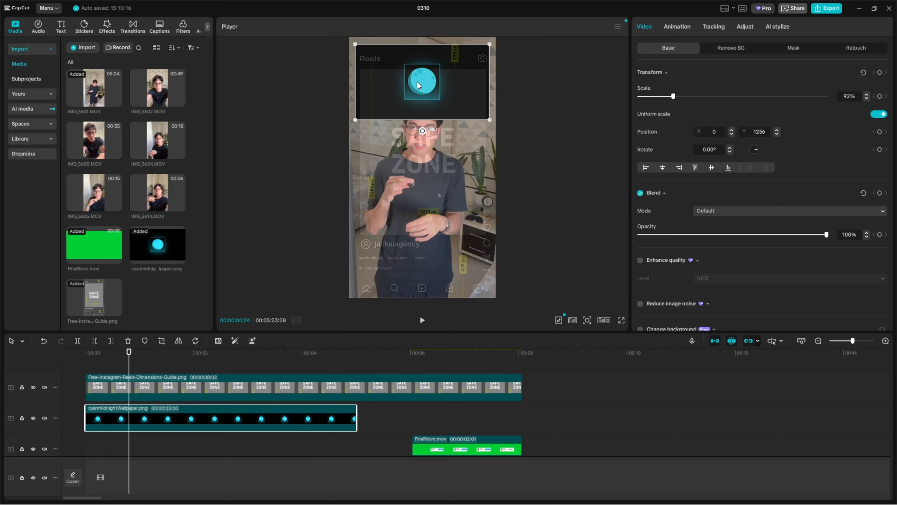
drag(456, 84, 464, 106)
drag(490, 146, 456, 118)
click(511, 120)
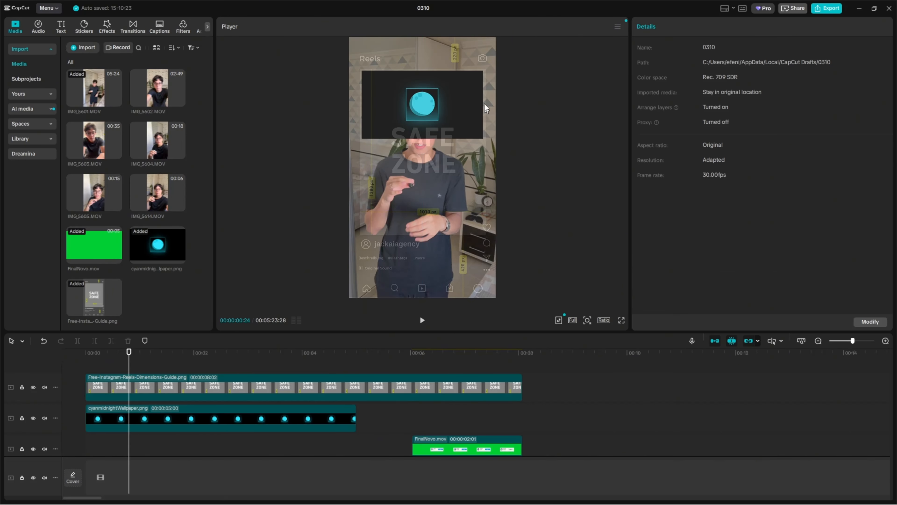
- Set the safe zone guide's opacity to 43% and fine-tune the wallpaper's vertical position to Y 932
click(154, 389)
drag(686, 235, 727, 236)
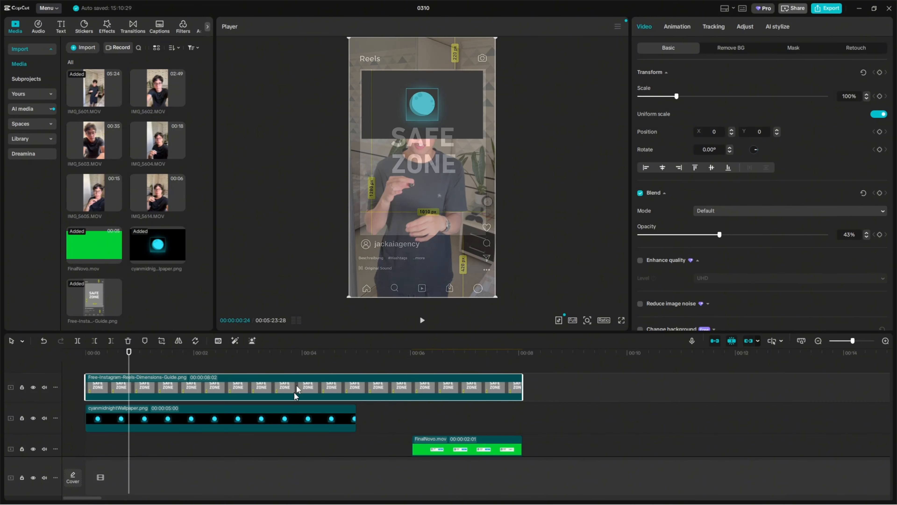
click(243, 421)
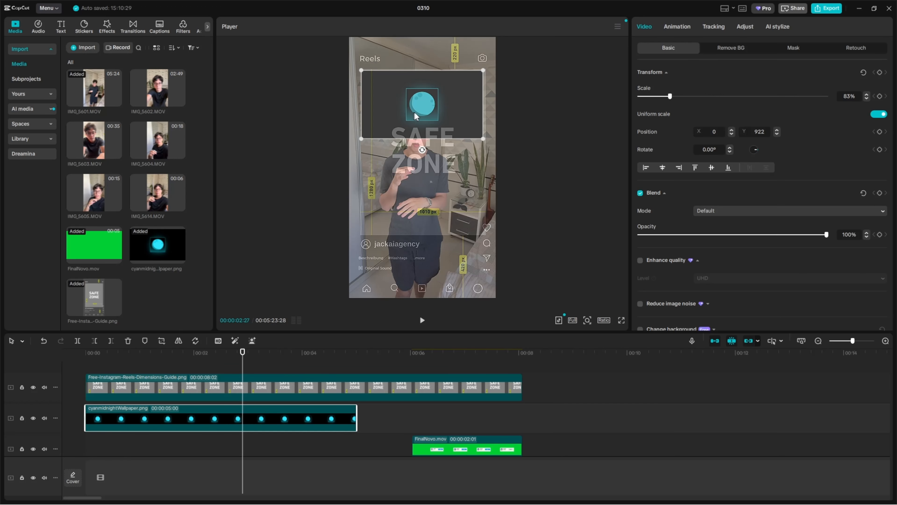
mouse_move(420, 113)
mouse_down()
mouse_move(420, 100)
mouse_move(417, 110)
mouse_move(426, 111)
mouse_up()
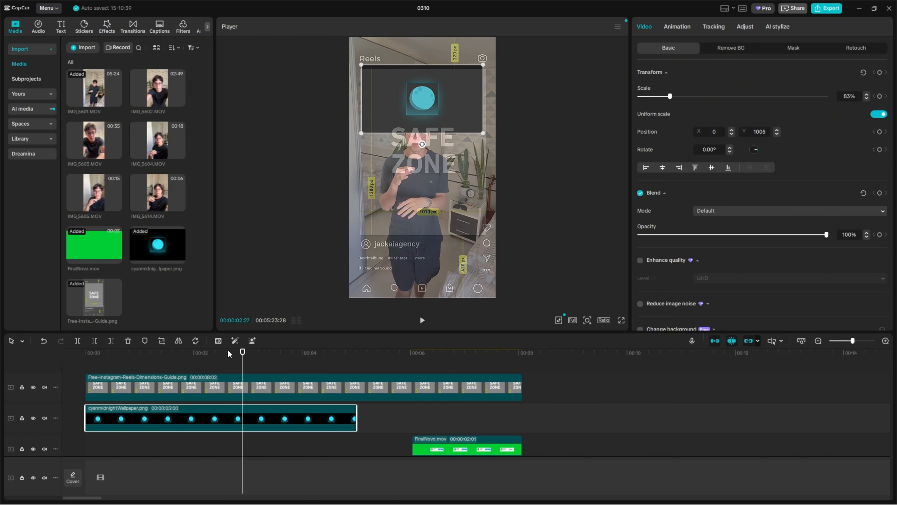
mouse_move(419, 106)
mouse_down()
mouse_move(420, 52)
mouse_move(422, 111)
mouse_up()
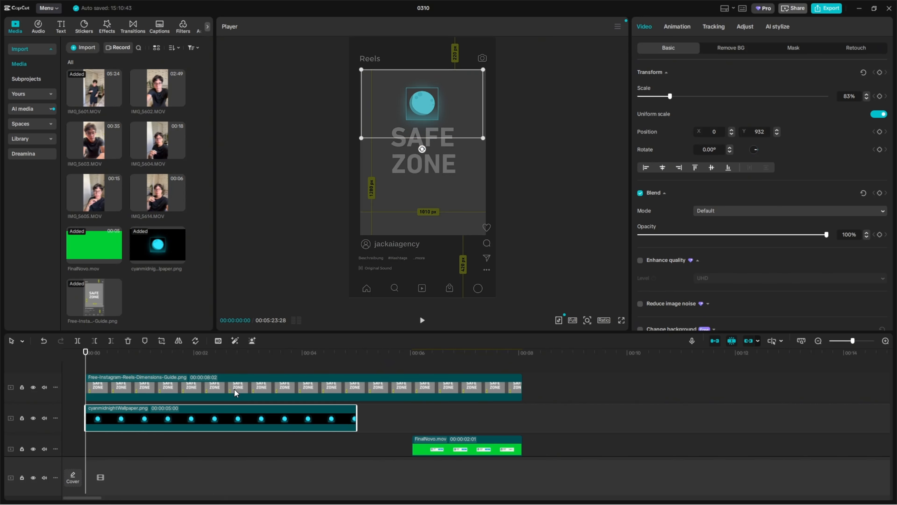
- Toggle the safe zone guide's visibility to compare the layout, leaving its track hidden
click(307, 395)
click(34, 388)
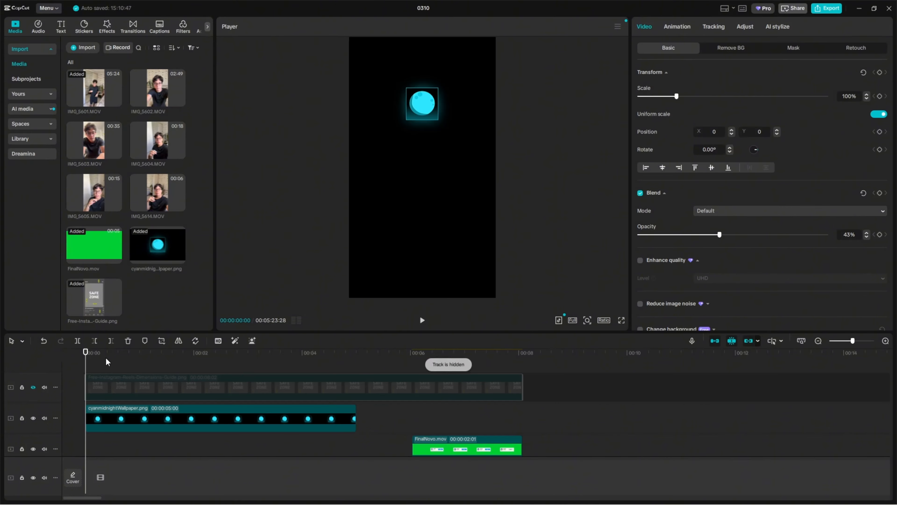
click(33, 387)
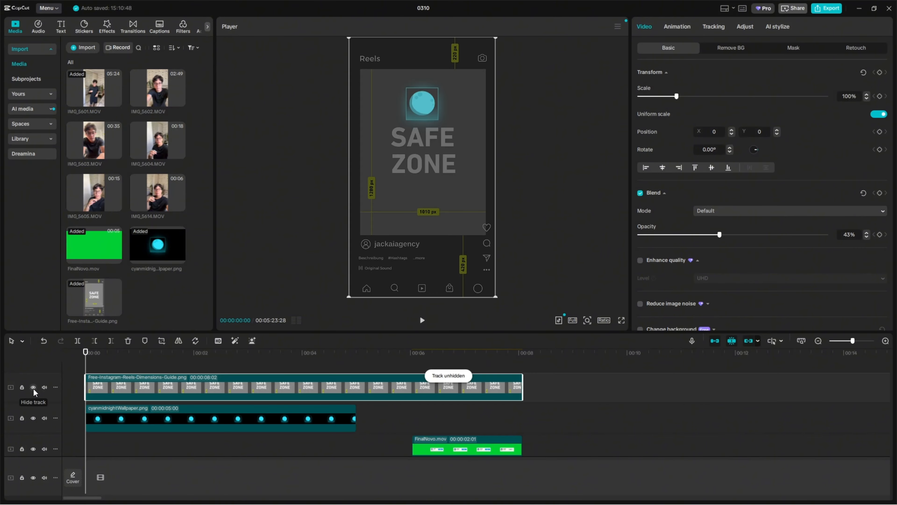
click(33, 387)
click(34, 388)
click(33, 387)
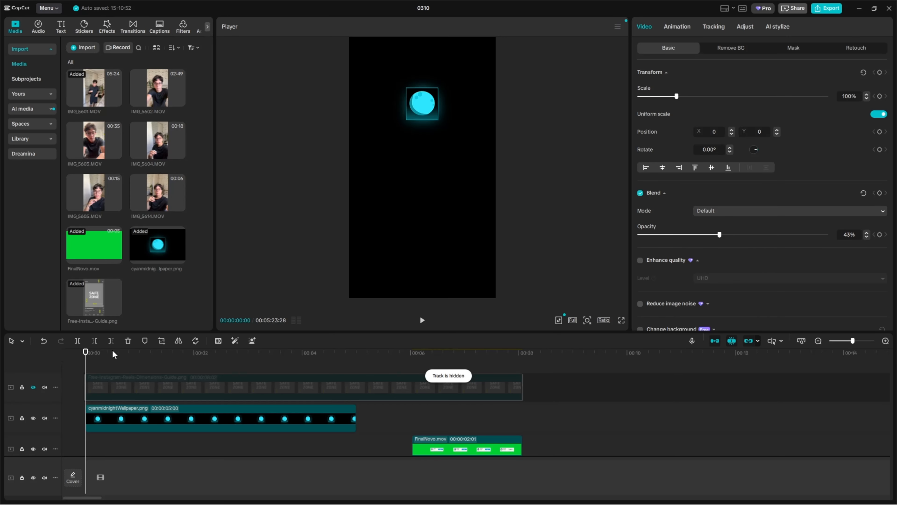
- Try the Zoom 1 combo animation on the wallpaper clip, then replace it with Sway Out
click(105, 352)
click(420, 97)
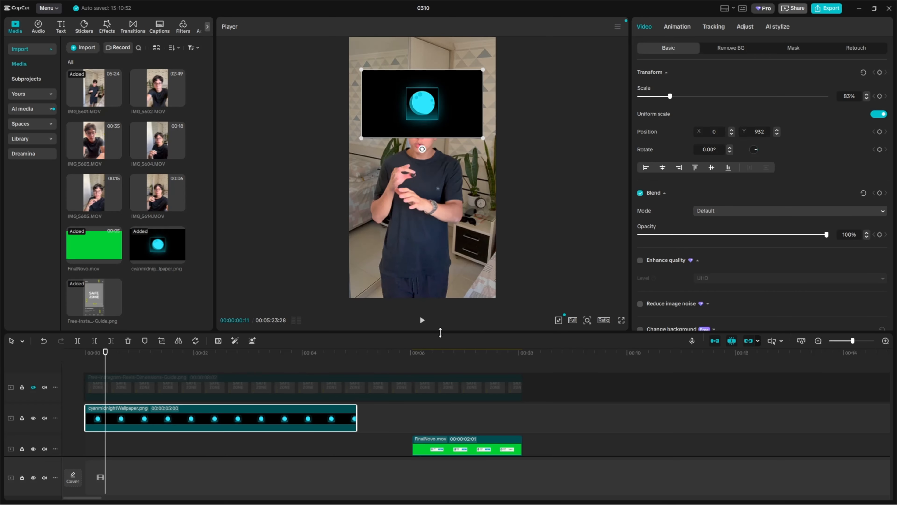
click(675, 25)
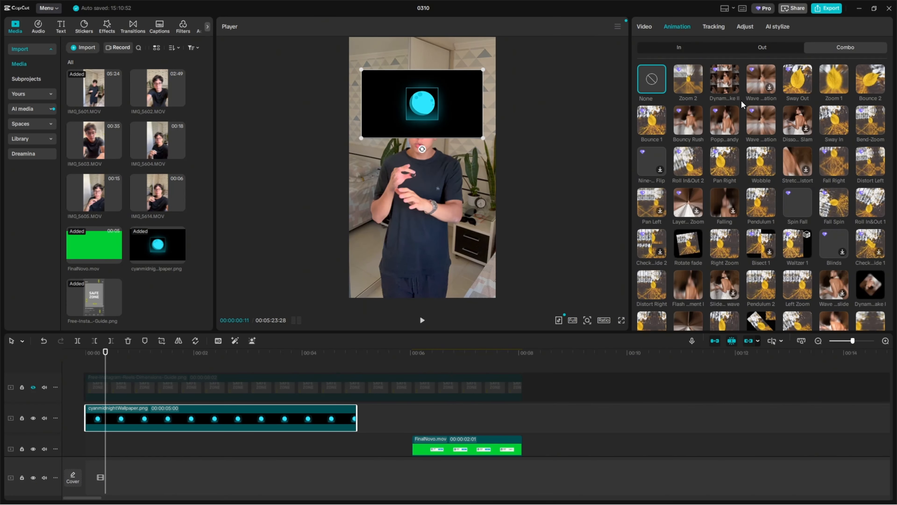
click(824, 79)
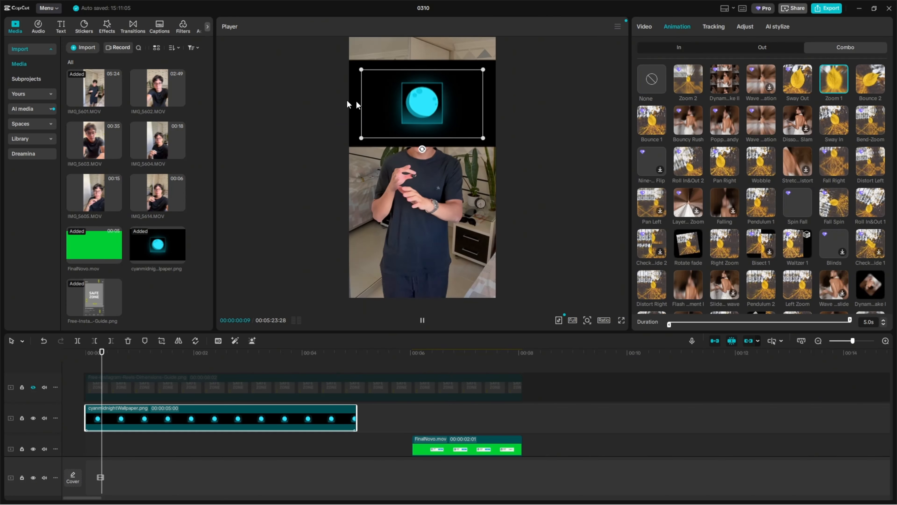
click(798, 72)
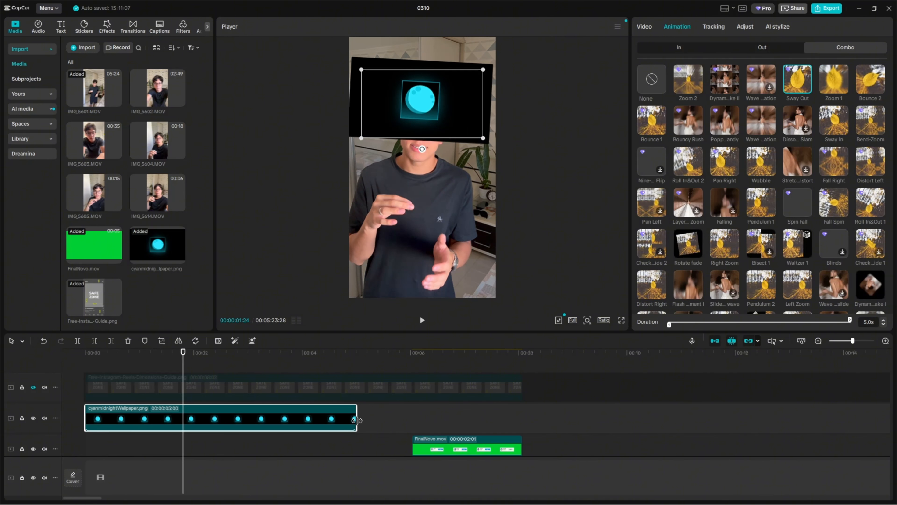
- Trim the wallpaper clip to 00:00:01:24 and scale the image down to 55%
drag(356, 418, 190, 415)
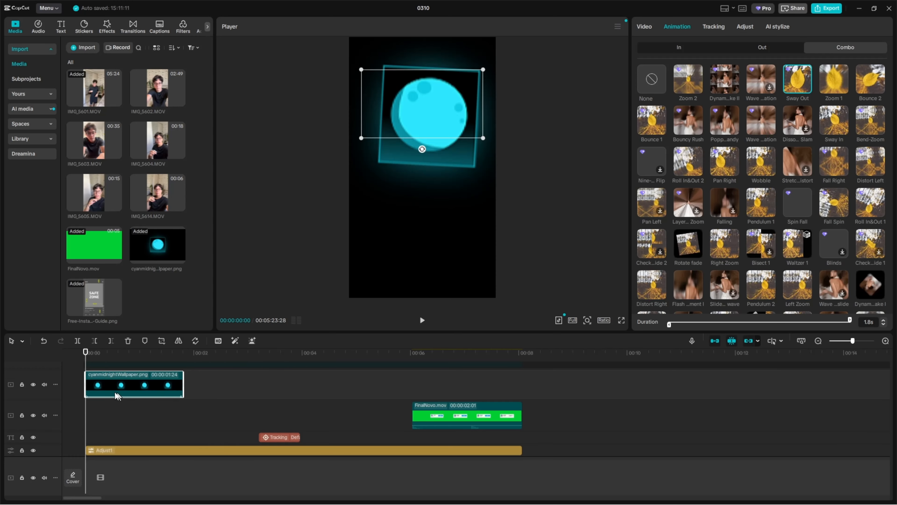
click(90, 360)
key(Right)
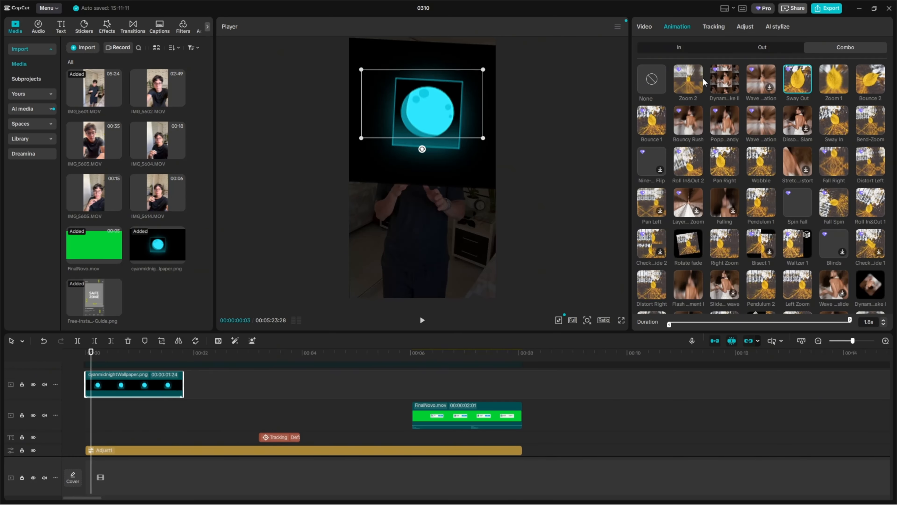
drag(482, 137, 462, 126)
- Play back the wallpaper's Sway Out animation over the footage and reselect the clip to inspect it
click(222, 427)
key(space)
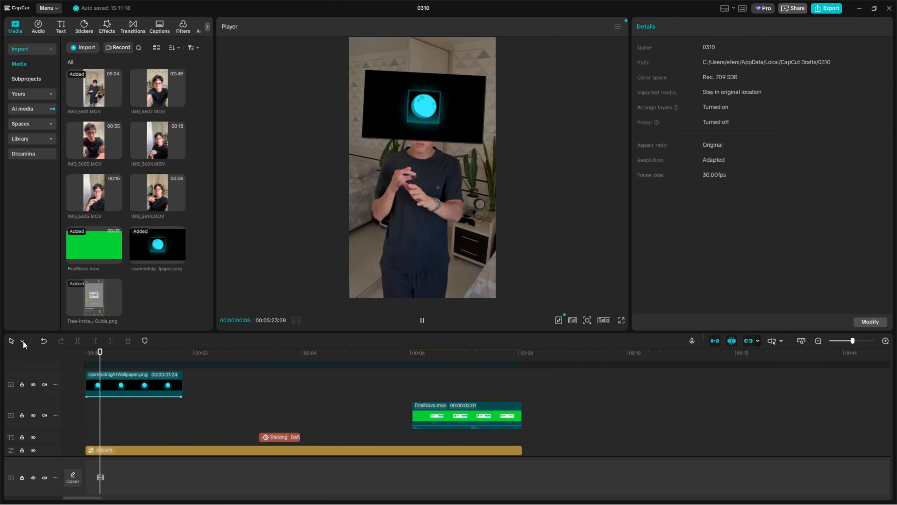
key(space)
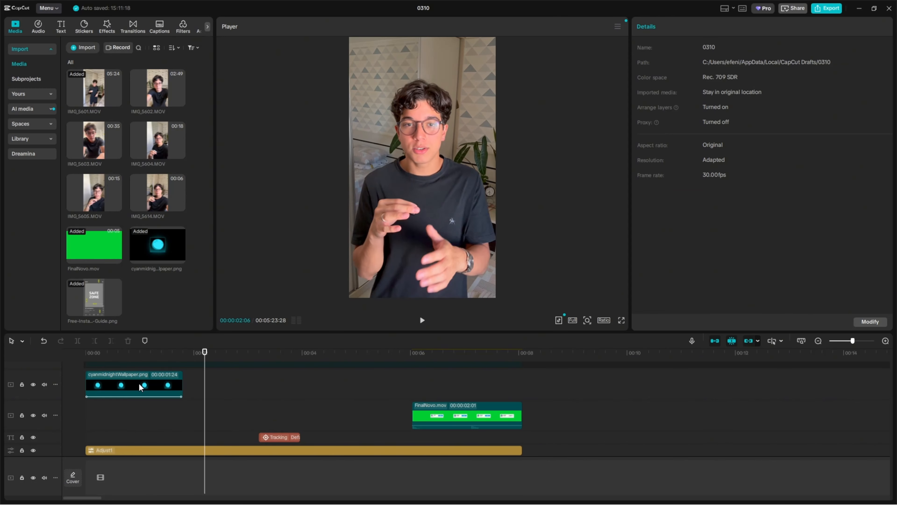
click(122, 374)
click(174, 383)
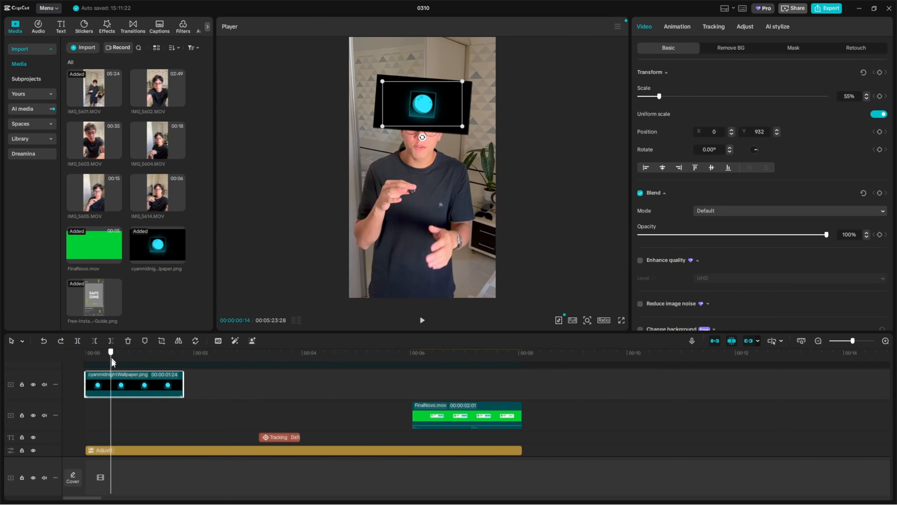
- Try the Bounce 2 combo animation on the wallpaper clip, then replace it with Zoom 2
click(112, 395)
click(678, 28)
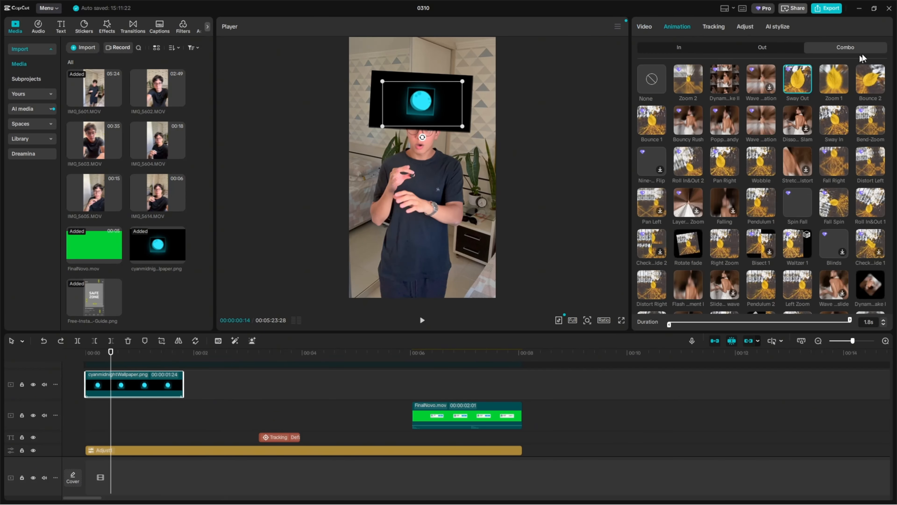
click(864, 84)
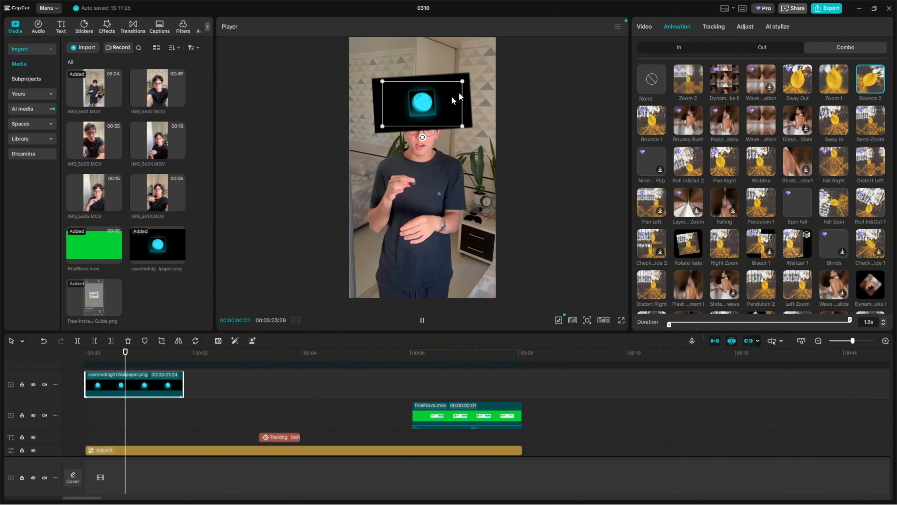
click(695, 82)
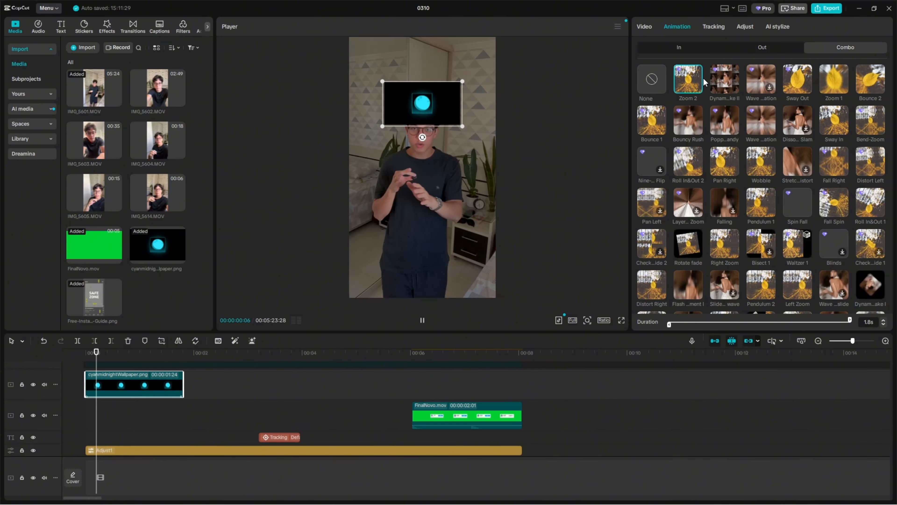
- Scale the wallpaper image up to 69% and move it up in the frame to Y position 1239
key(space)
drag(462, 81, 474, 75)
drag(441, 110, 442, 91)
- Play back the wallpaper's Zoom 2 animation from the start of the timeline and reselect the clip
click(260, 394)
drag(122, 352, 85, 352)
key(space)
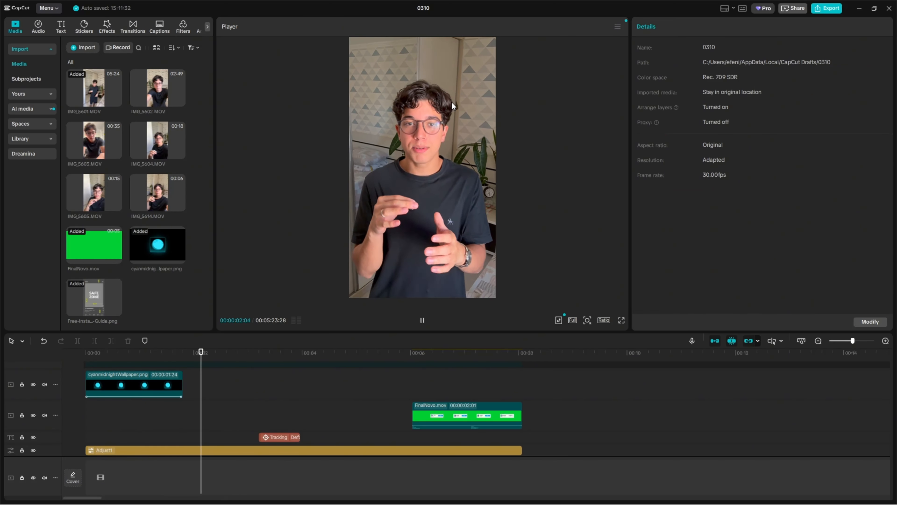
click(124, 384)
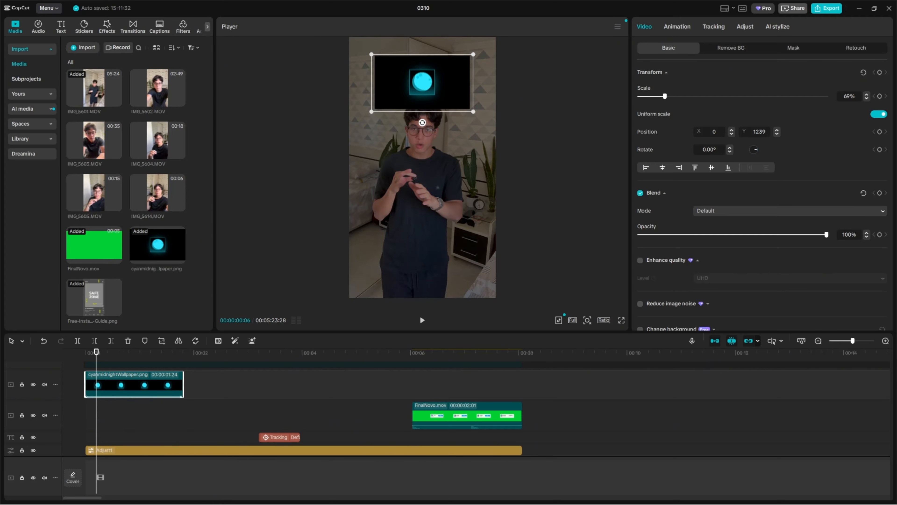
- Switch to the browser, browse the robotictitans Instagram grid, watch the university-week reel with sound, and return to CapCut
drag(896, 129, 495, 26)
click(612, 125)
scroll(502, 166, up, 3)
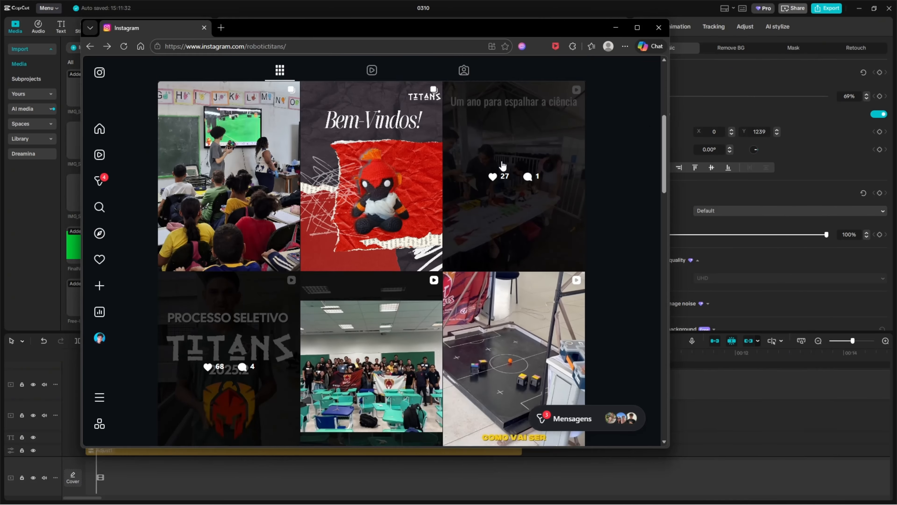
scroll(344, 251, down, 4)
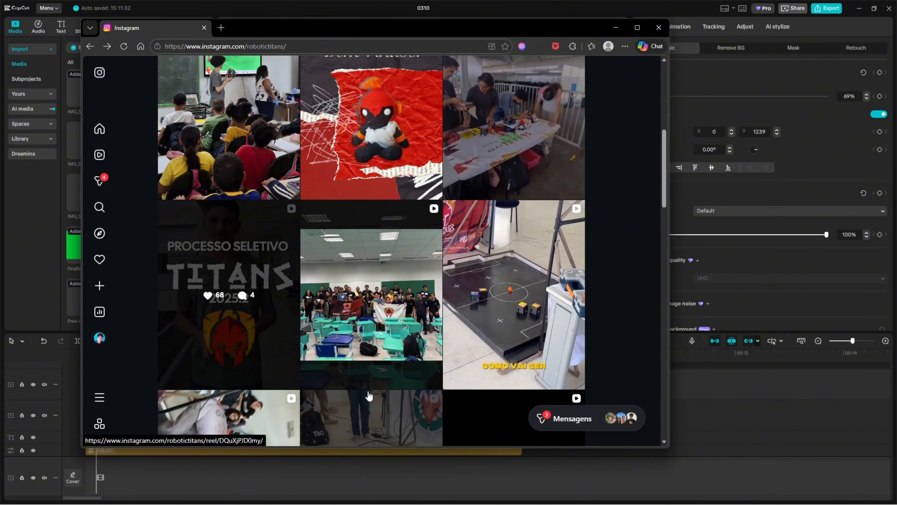
click(479, 320)
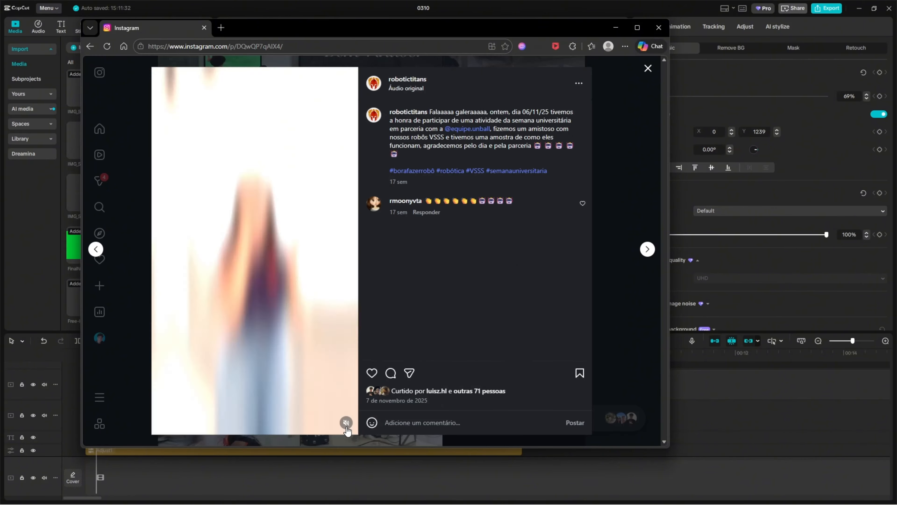
click(346, 423)
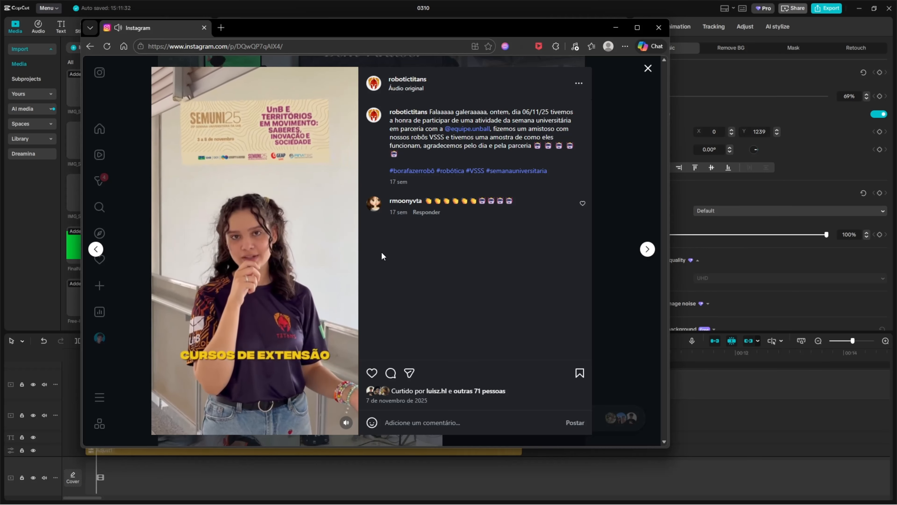
click(616, 27)
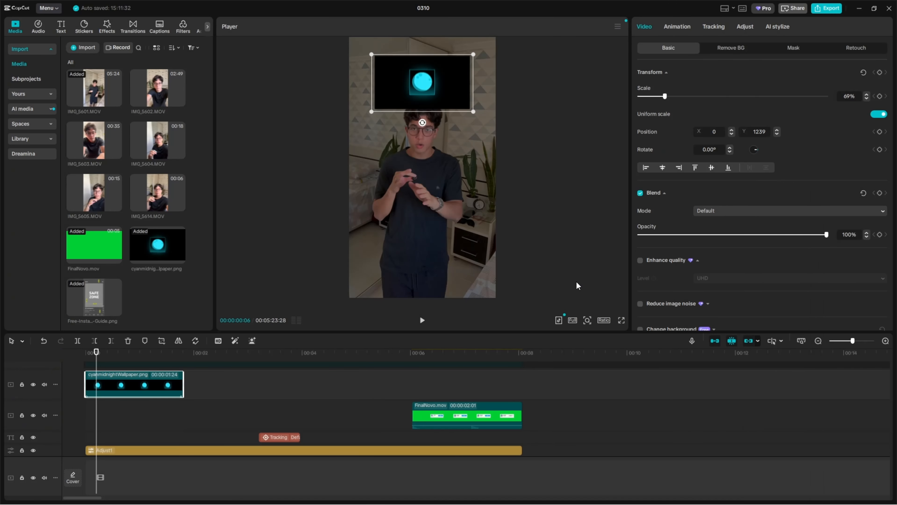
- Review the timeline tracks around the wallpaper clip and its basic video settings
click(259, 383)
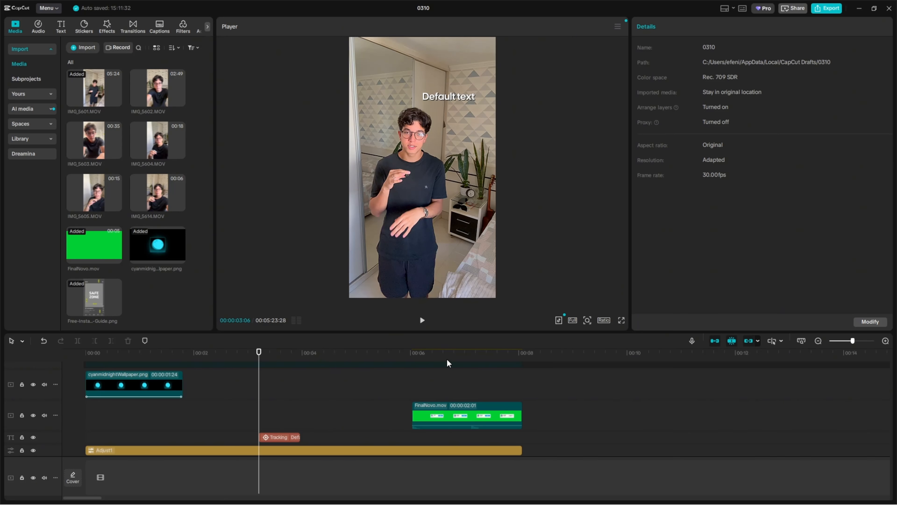
click(158, 375)
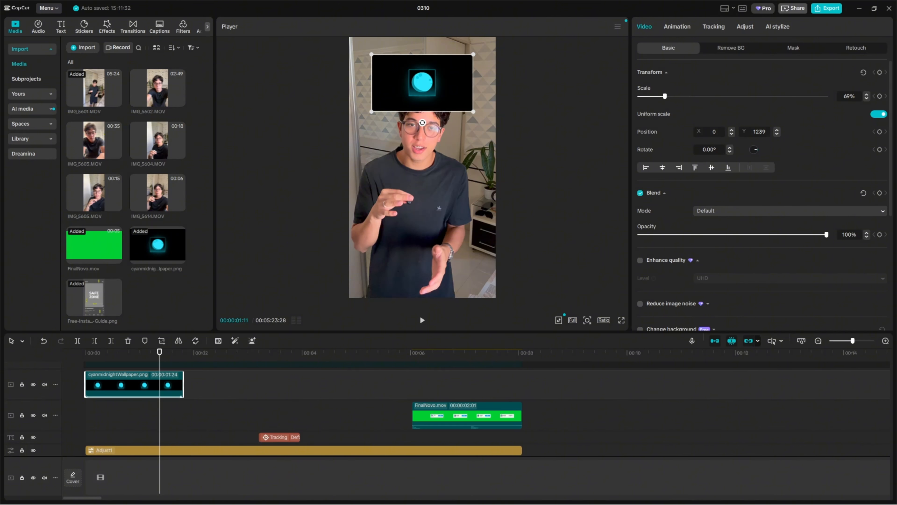
scroll(354, 424, up, 1)
scroll(348, 412, down, 3)
scroll(283, 399, up, 2)
drag(155, 353, 85, 353)
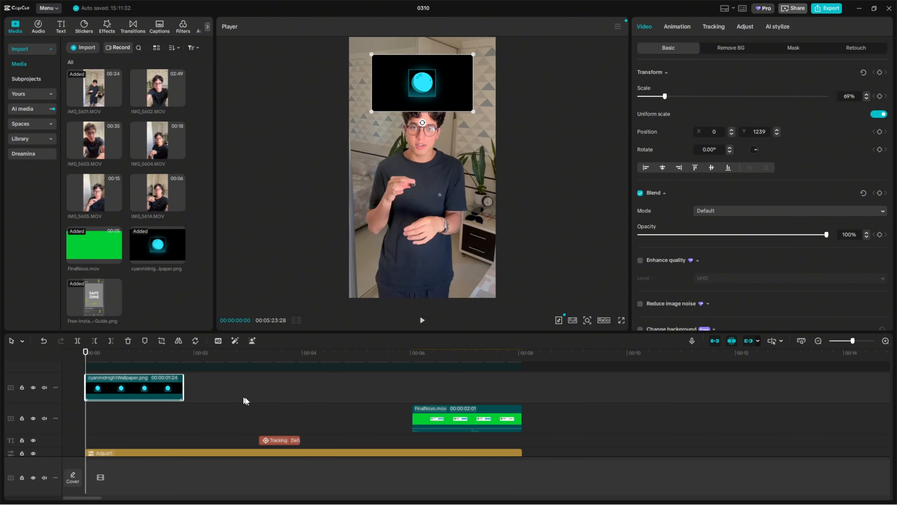
scroll(233, 400, up, 2)
drag(443, 425, 56, 402)
click(331, 420)
scroll(327, 408, down, 3)
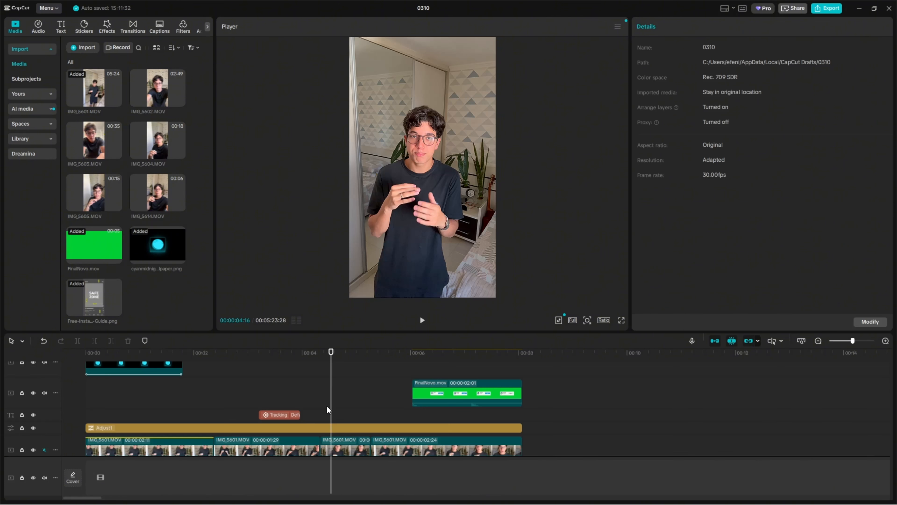
scroll(227, 407, up, 2)
click(169, 407)
mouse_move(155, 354)
mouse_down()
mouse_move(85, 353)
mouse_move(146, 354)
mouse_up()
scroll(279, 380, down, 1)
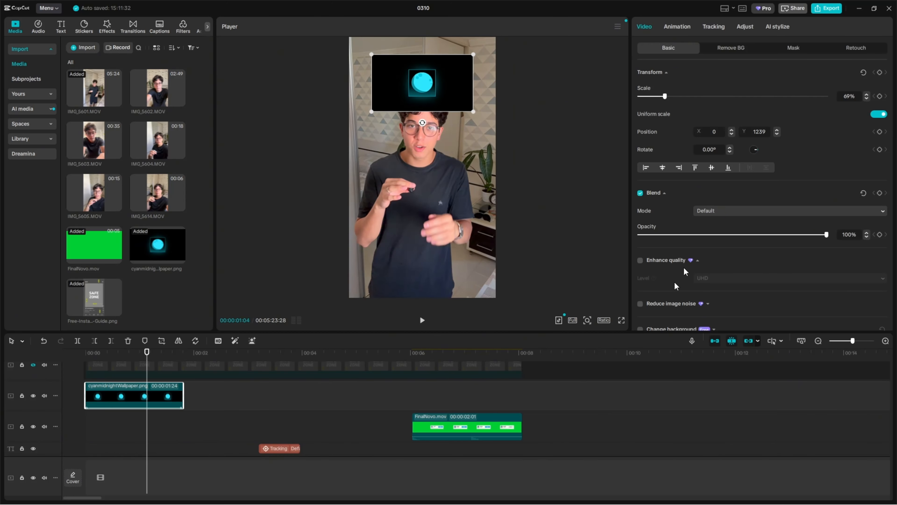
scroll(819, 124, down, 3)
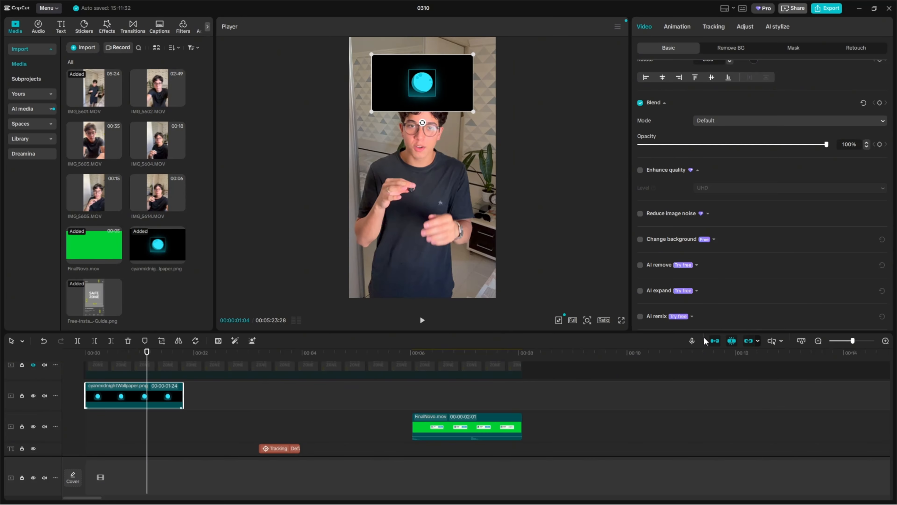
scroll(454, 475, down, 4)
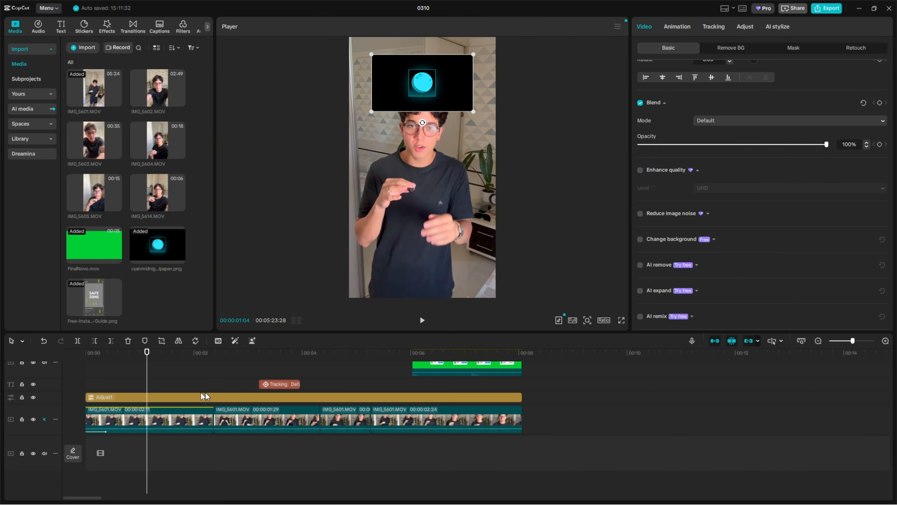
- Return the playhead to the start and look through the favorite music and sound effects in the audio library
drag(148, 359, 85, 360)
scroll(174, 405, up, 4)
scroll(174, 404, down, 1)
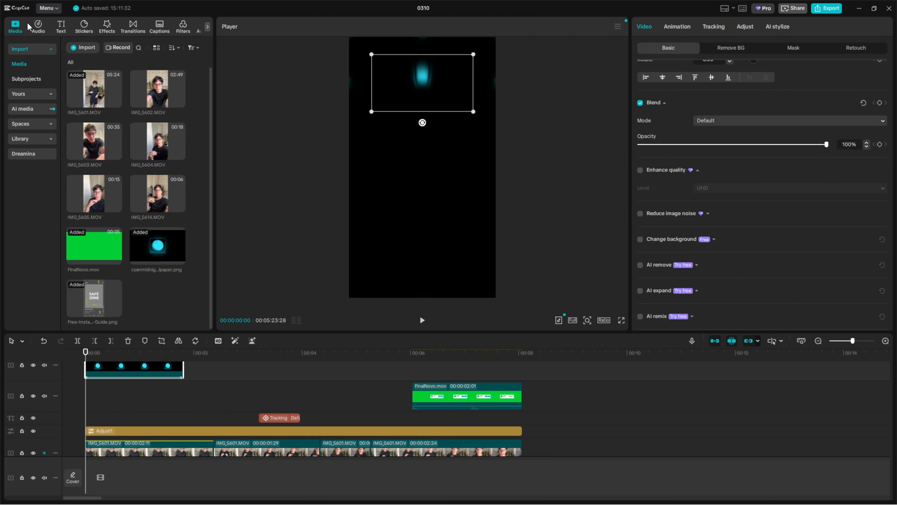
click(33, 26)
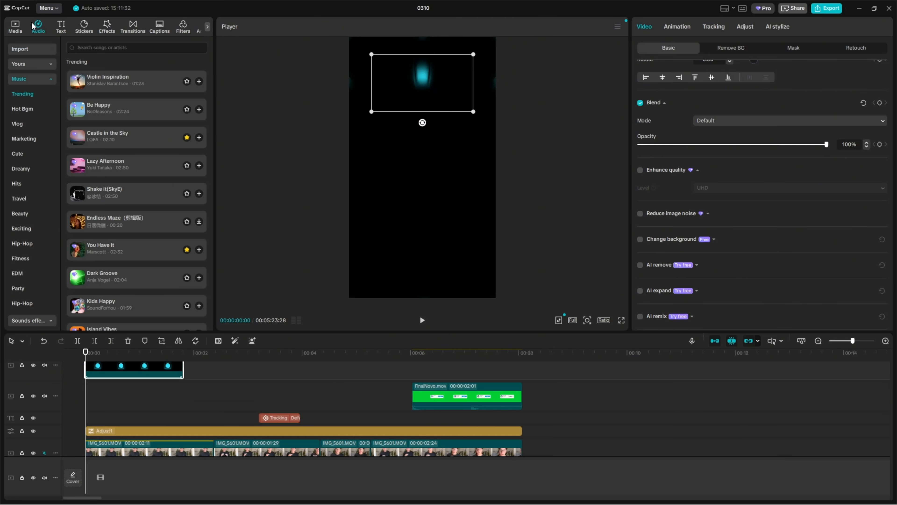
click(36, 66)
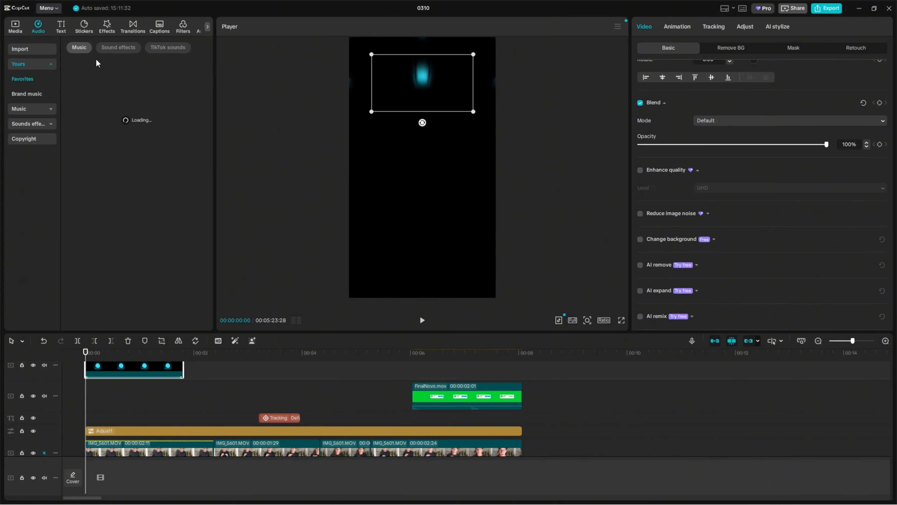
scroll(121, 100, down, 3)
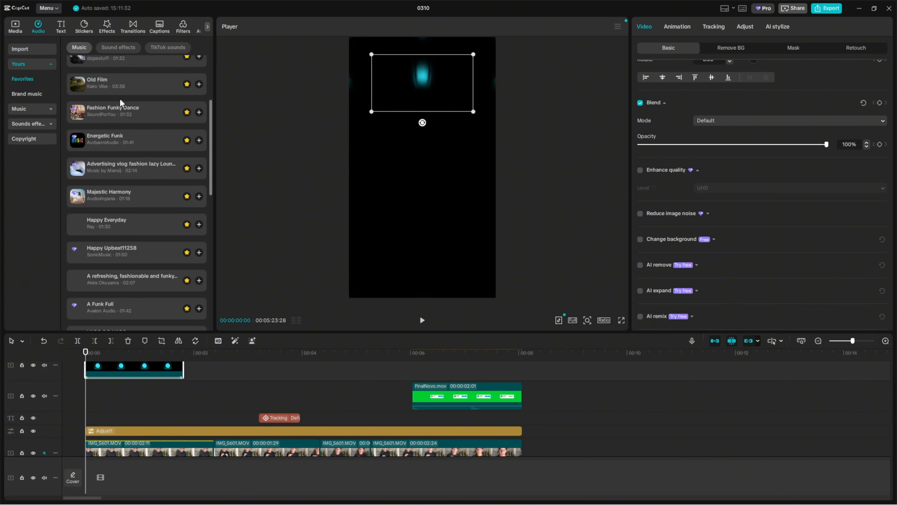
scroll(121, 102, down, 10)
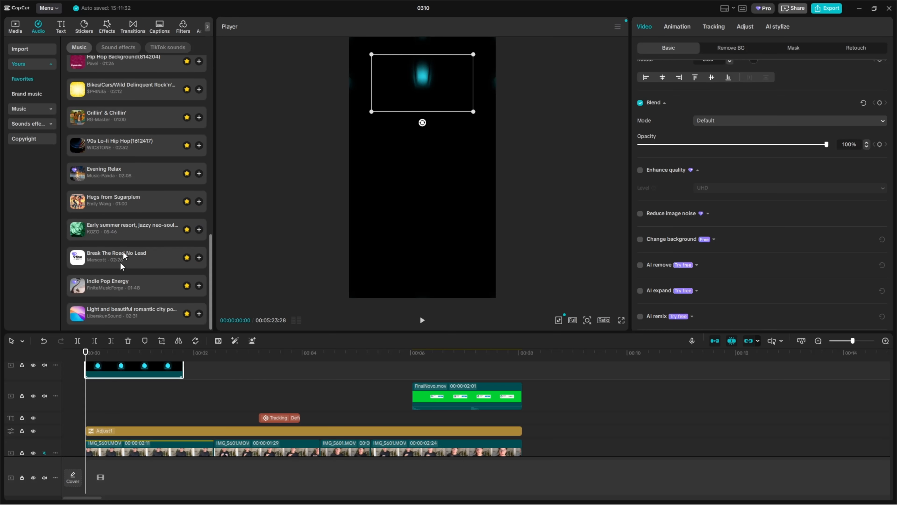
scroll(124, 159, up, 15)
click(118, 47)
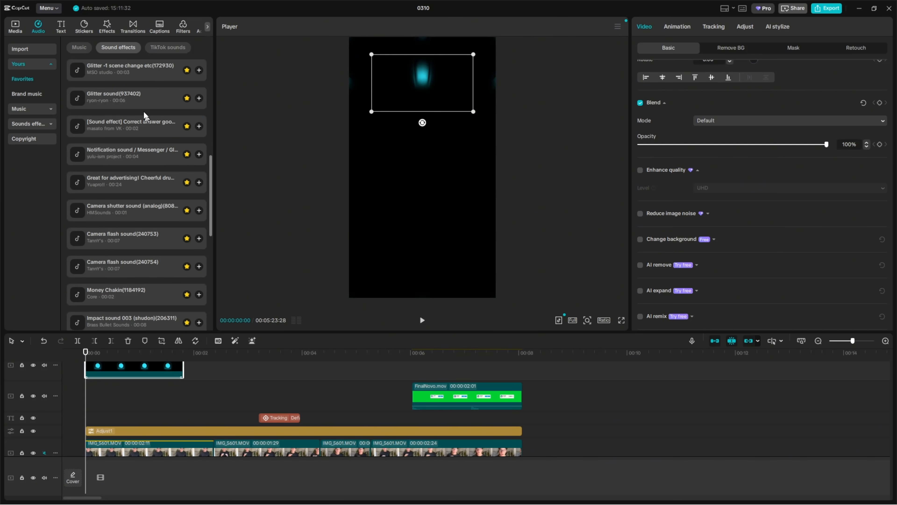
scroll(170, 106, down, 5)
- Show the Trending music in the audio library and preview Castle in the Sky
click(42, 108)
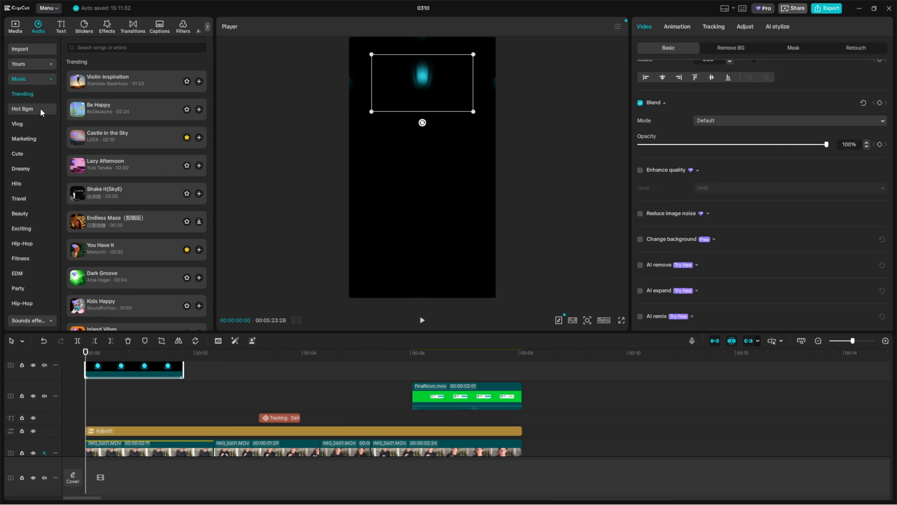
scroll(24, 79, down, 1)
click(16, 27)
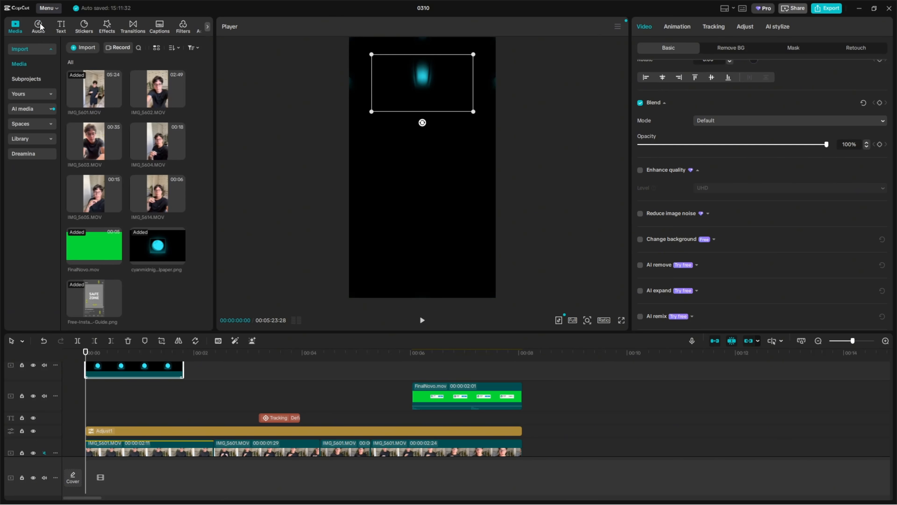
click(37, 27)
scroll(35, 63, up, 1)
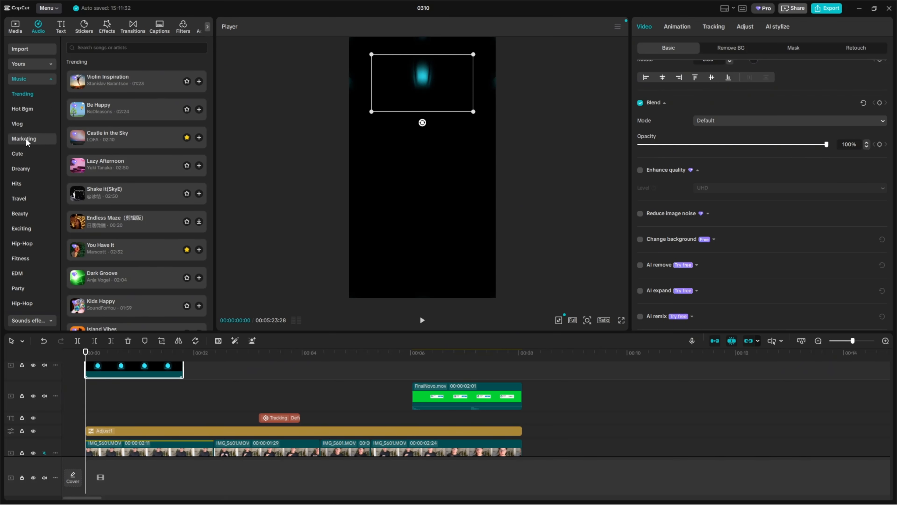
click(98, 141)
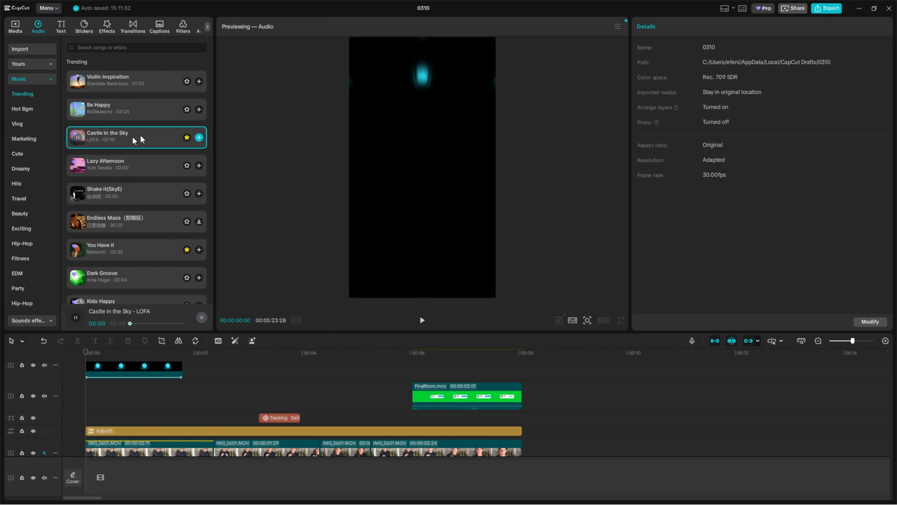
- Show the Marketing music category, preview Cheerful Tropical House Lead, and stop its playback
click(26, 198)
click(26, 135)
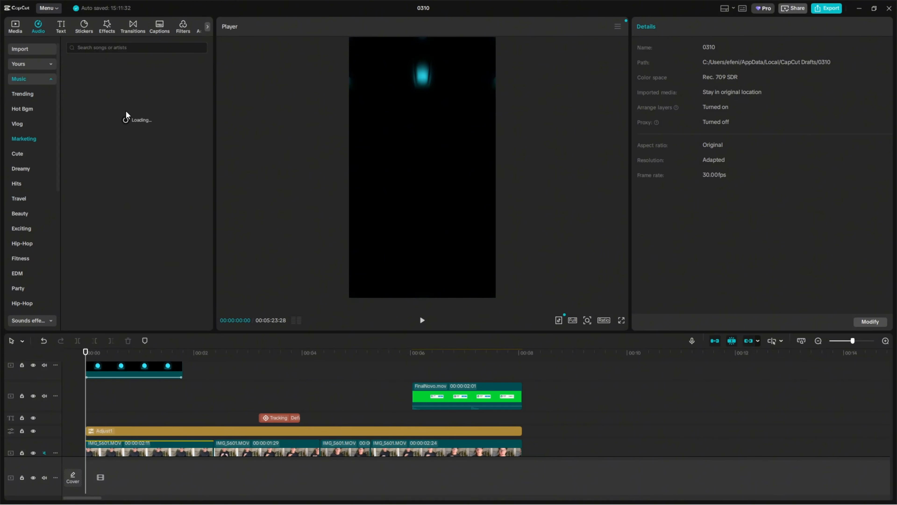
click(139, 120)
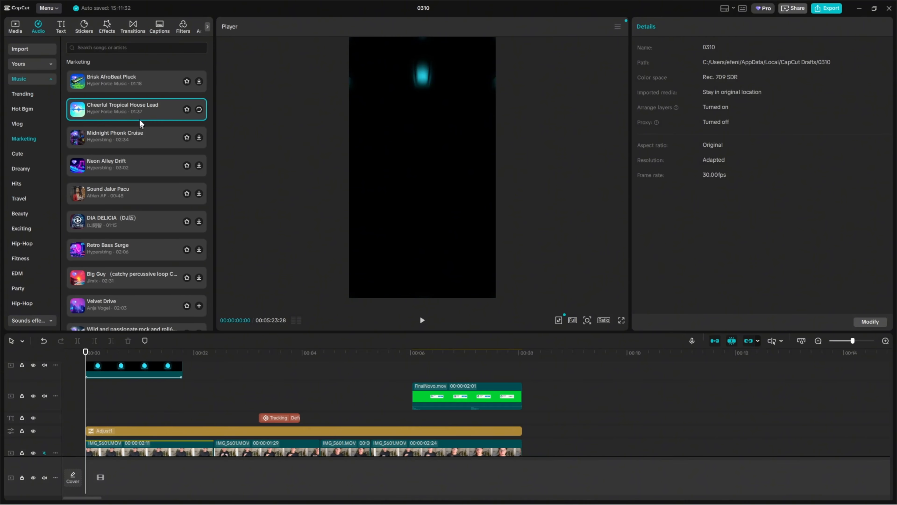
click(81, 108)
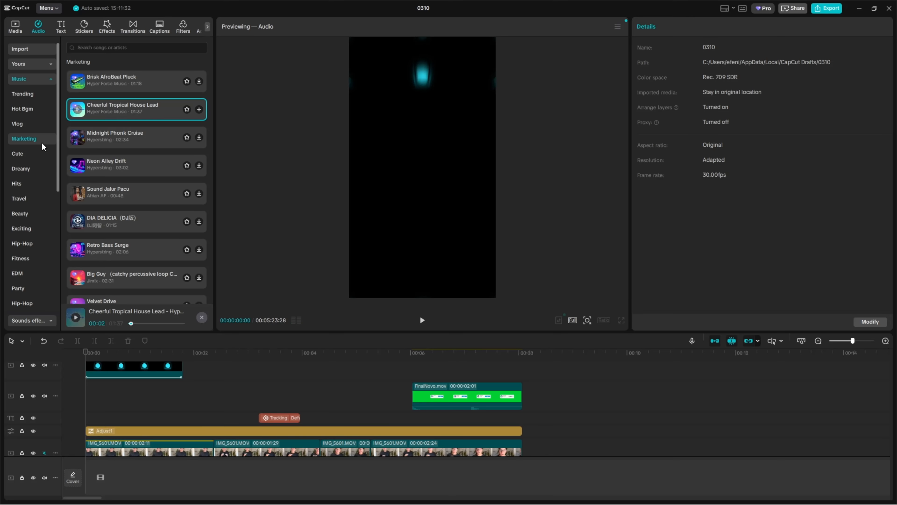
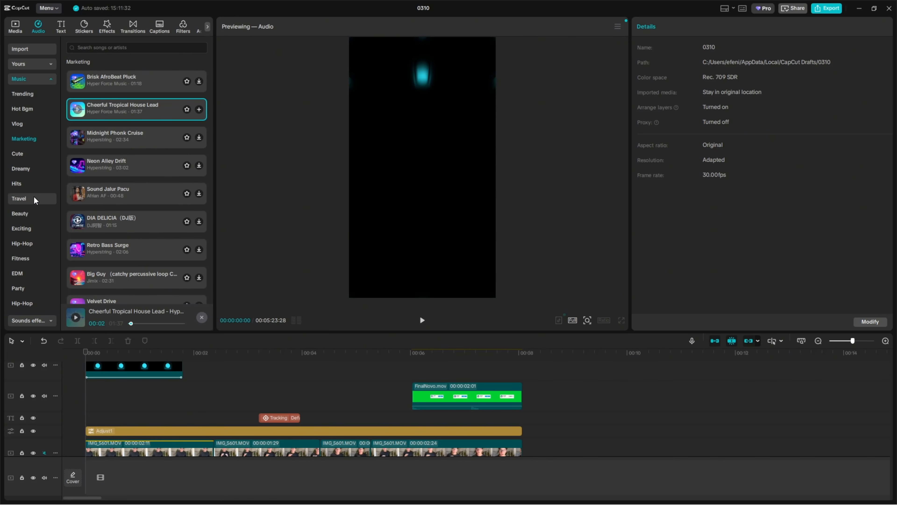
- Look through the remaining music categories, show the Vlog tracks, and collapse the music category list
scroll(39, 200, down, 2)
scroll(32, 197, down, 2)
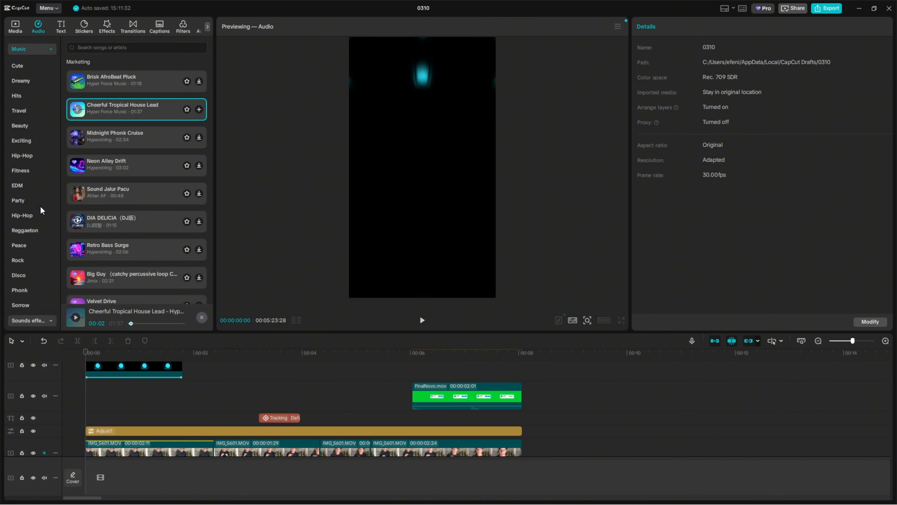
scroll(106, 159, up, 1)
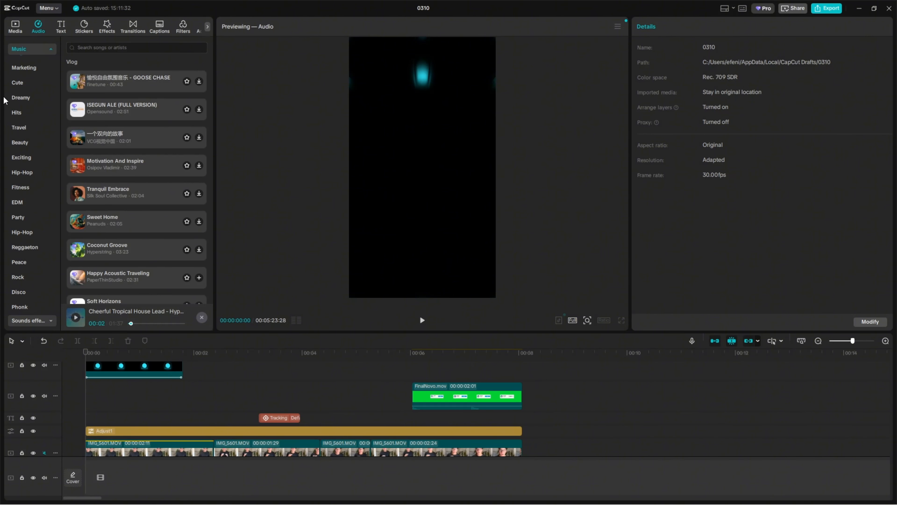
scroll(35, 99, up, 3)
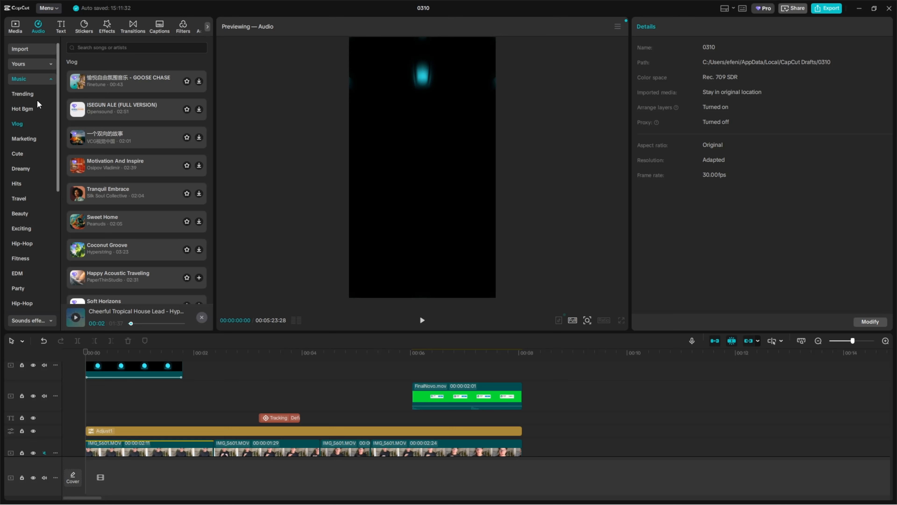
click(36, 77)
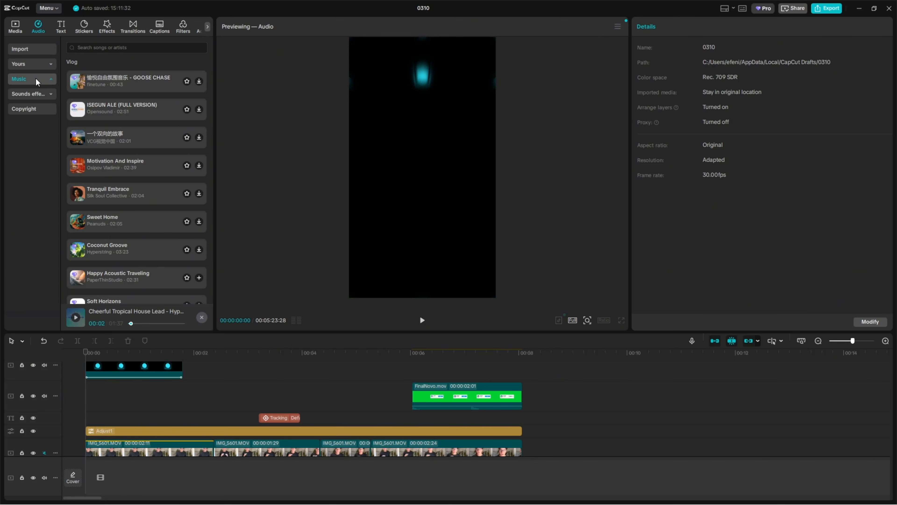
- Show the Hits sound effects and preview A happy brass ending and the question-time sound effect
click(30, 94)
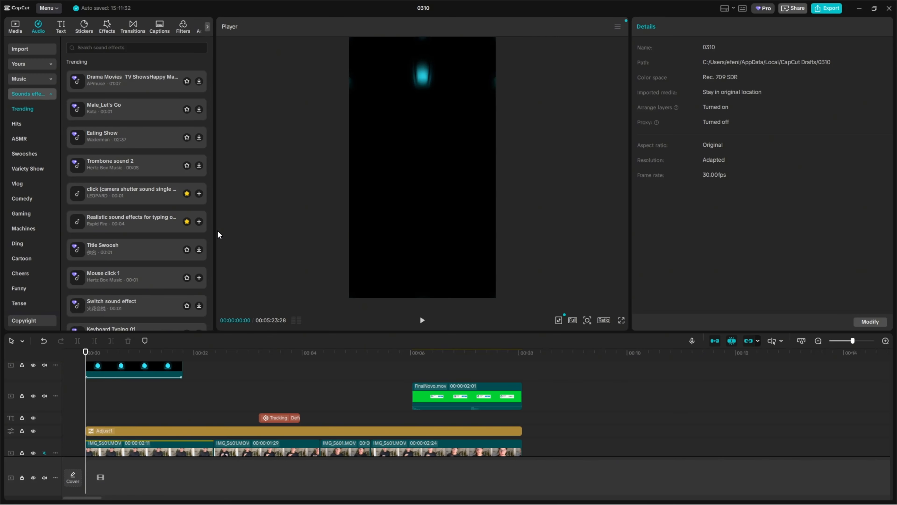
click(22, 123)
scroll(38, 171, down, 1)
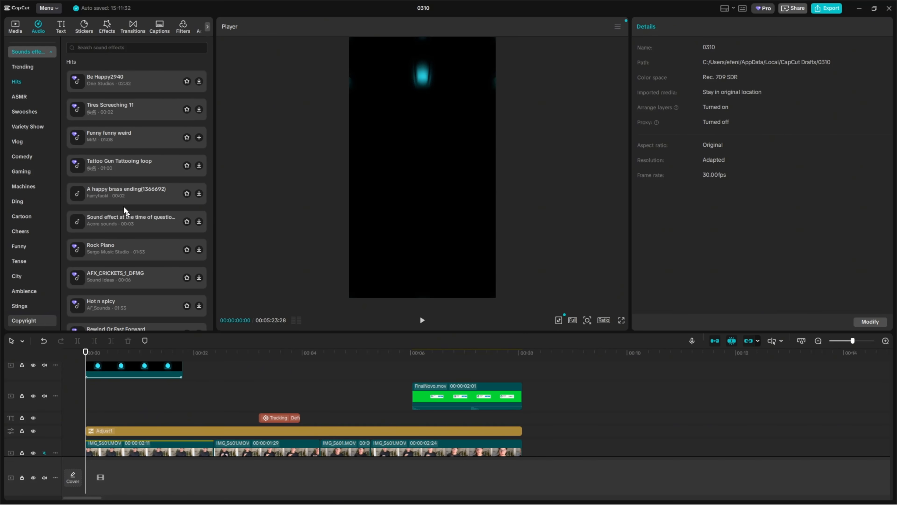
click(123, 189)
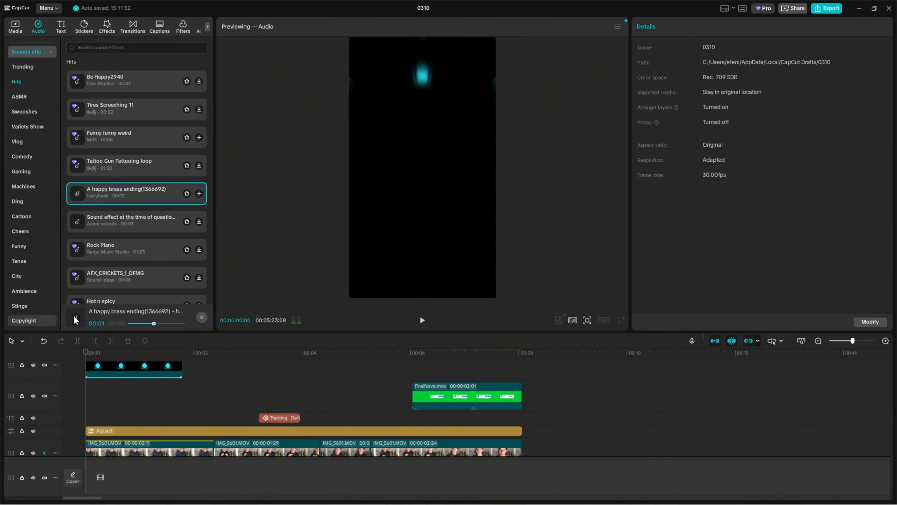
click(138, 220)
scroll(124, 162, down, 3)
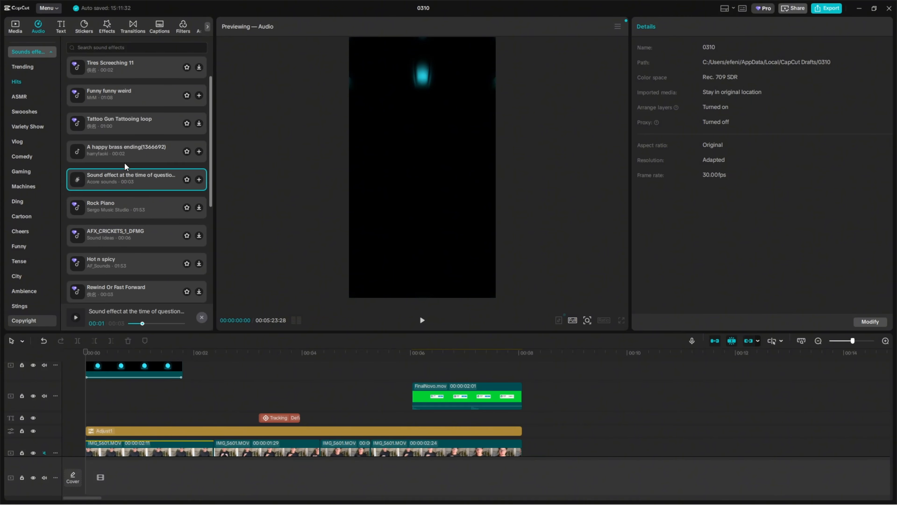
scroll(141, 148, up, 6)
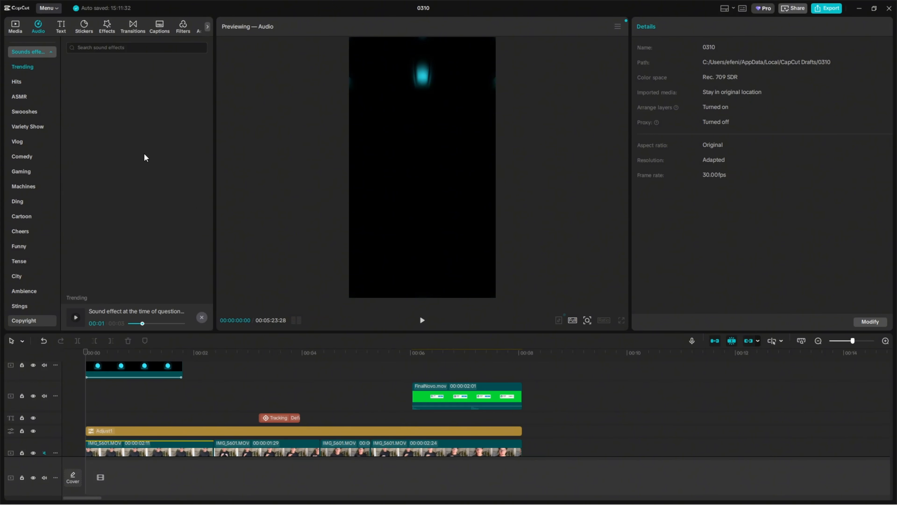
- Show the Ding sound effects and preview Correct Answer
scroll(12, 171, down, 1)
click(17, 167)
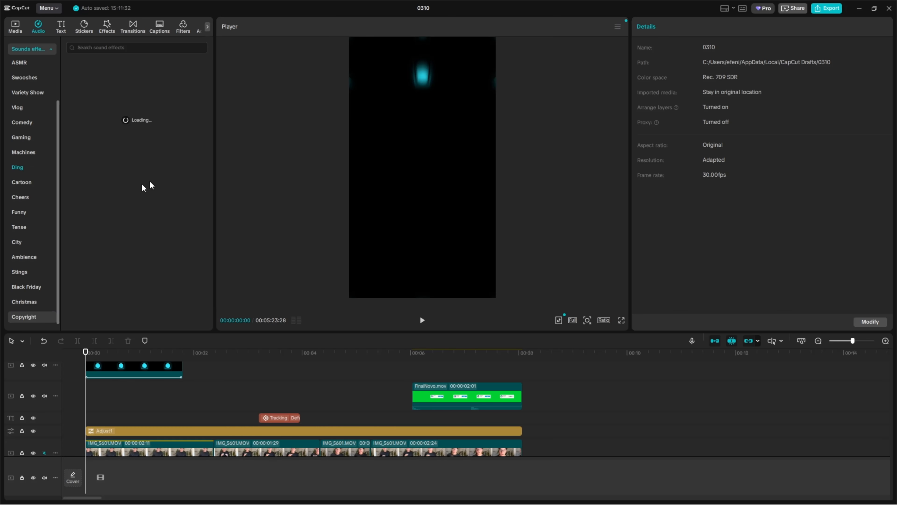
click(121, 137)
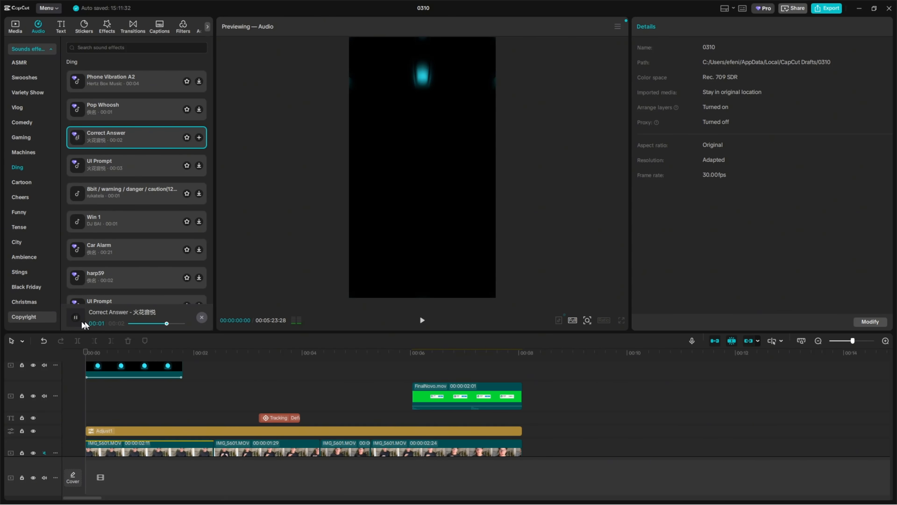
- Look through the favorite sound effects and preview several, including Paper and Glitter Dream Magic Fairy Harp
scroll(38, 188, up, 2)
click(34, 64)
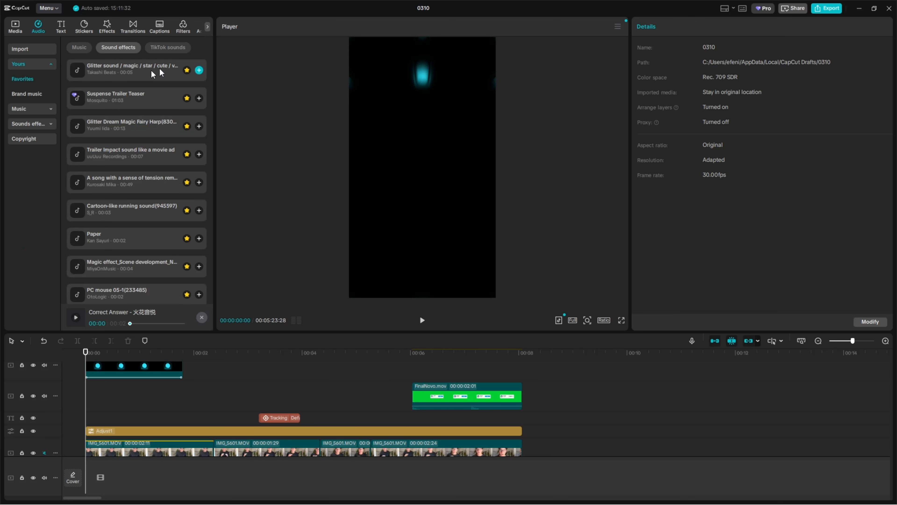
scroll(122, 106, down, 5)
scroll(122, 128, down, 5)
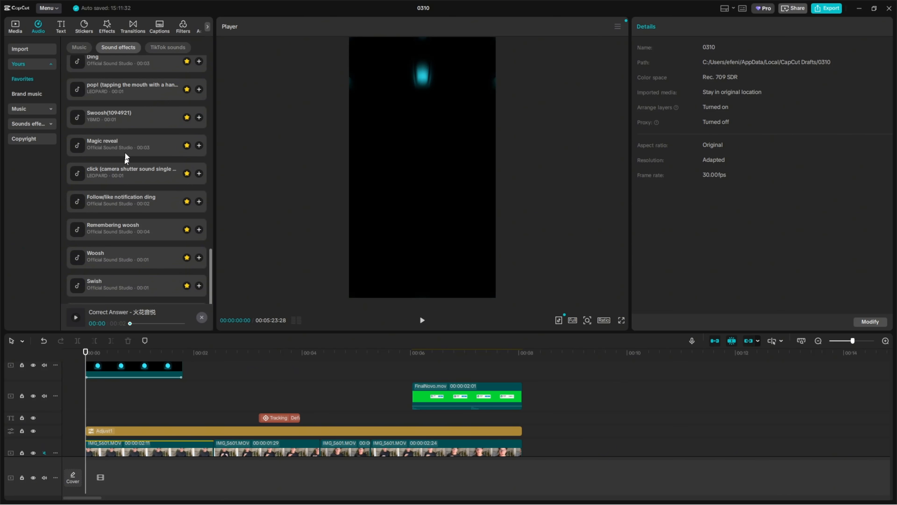
scroll(125, 154, up, 10)
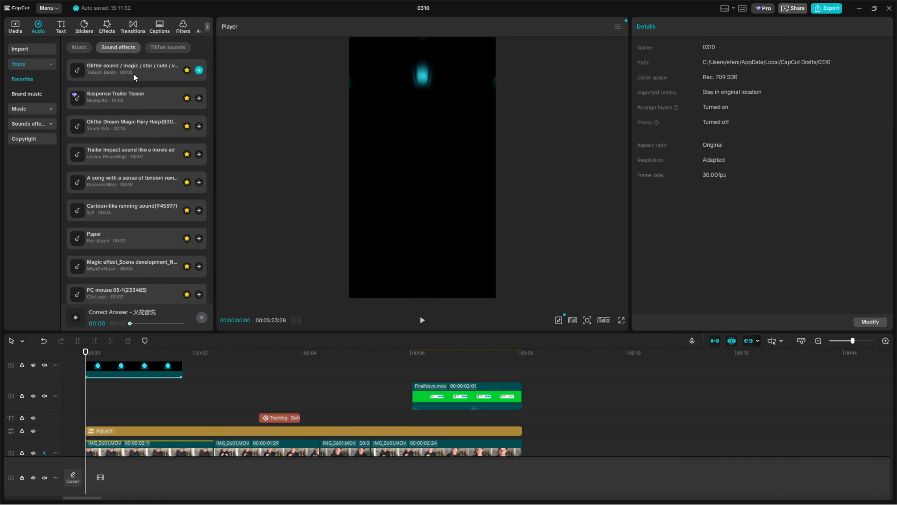
click(119, 229)
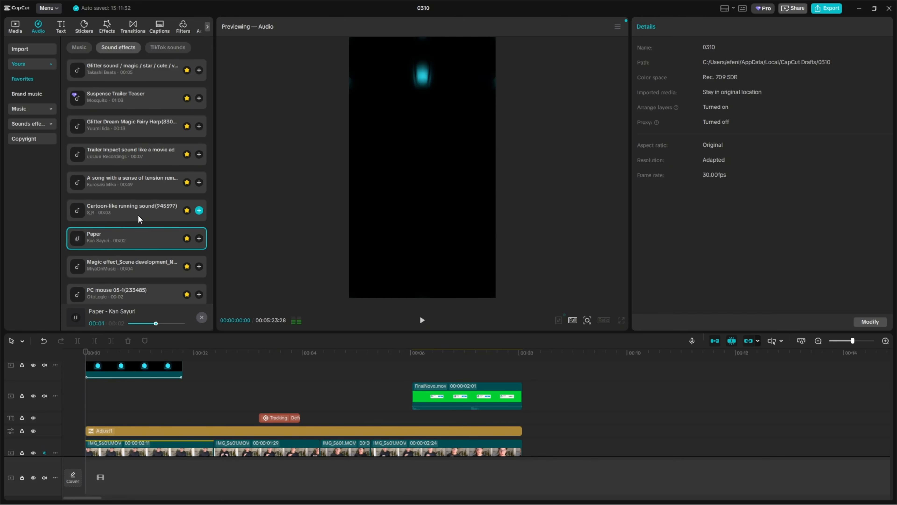
click(138, 214)
click(140, 185)
click(141, 151)
scroll(130, 212, down, 5)
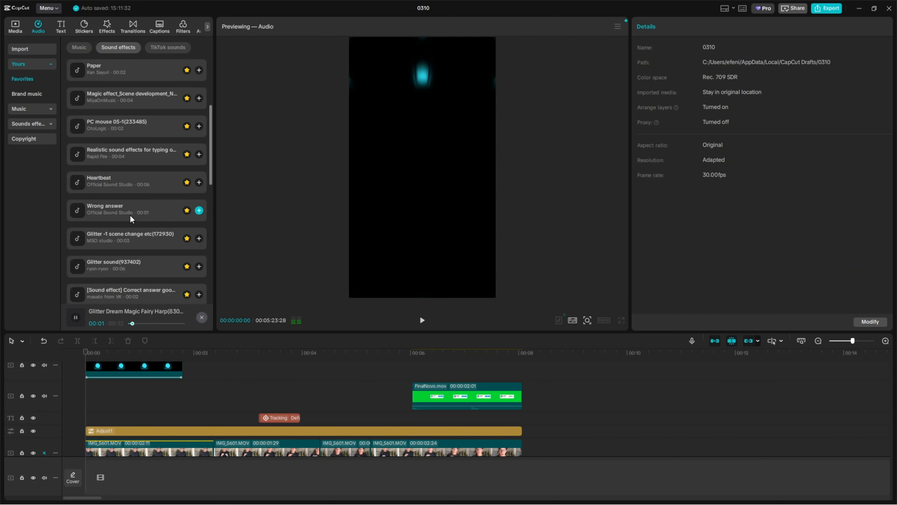
- Preview more favorite sound effects further down the list, including Glitter sound(937402) and Camera flash sound(240754)
click(130, 215)
scroll(128, 222, down, 3)
click(134, 214)
click(133, 180)
scroll(139, 204, down, 3)
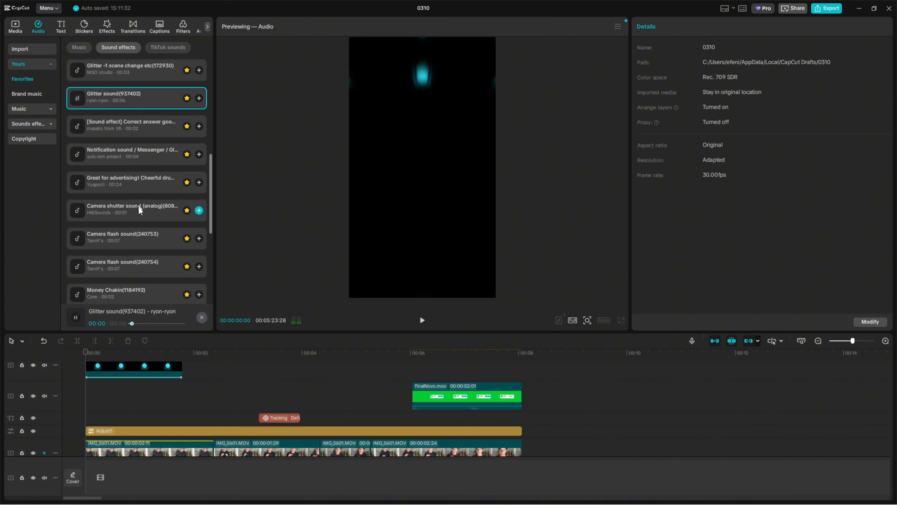
click(140, 211)
scroll(129, 197, down, 3)
click(130, 189)
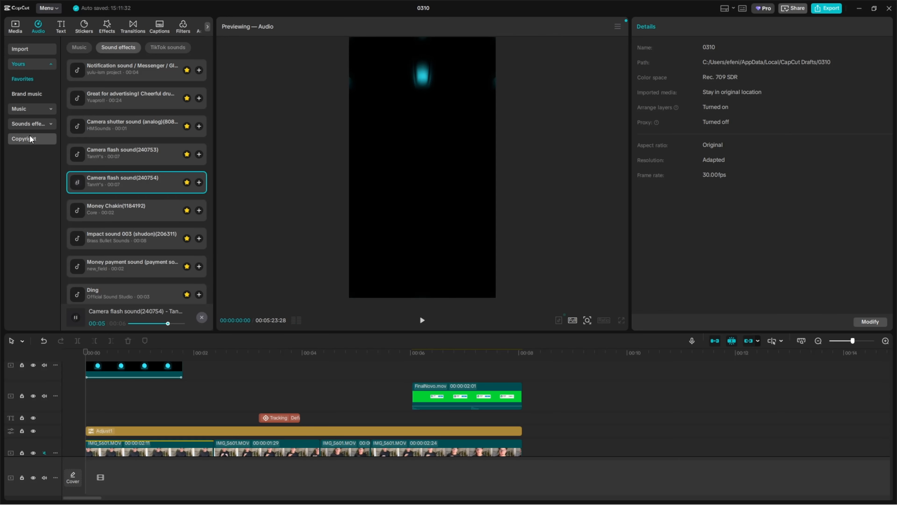
- Preview the favorite Camera shutter sound (analog) and place it below the video at the first cut
scroll(129, 182, up, 2)
scroll(231, 393, down, 2)
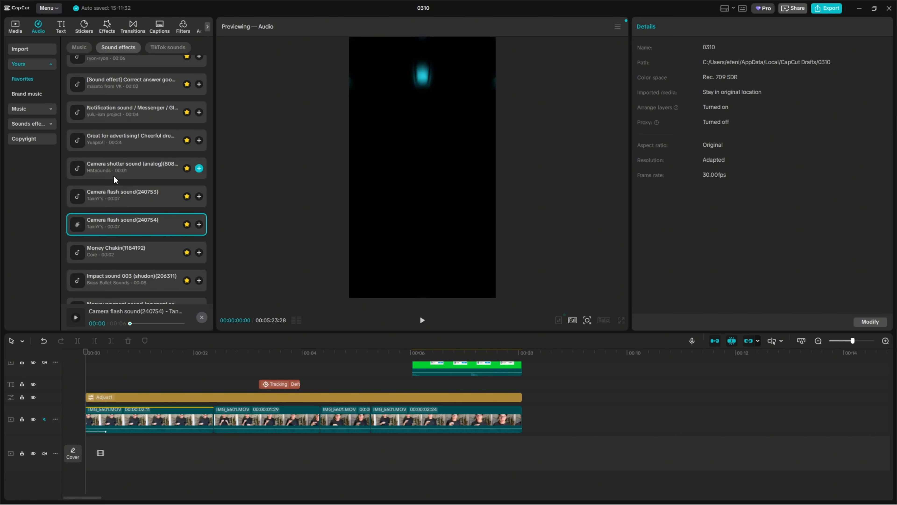
click(128, 171)
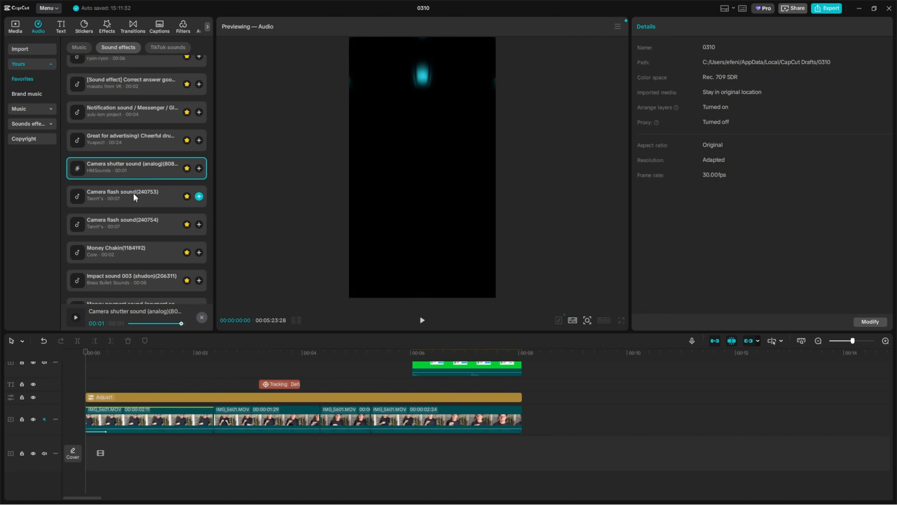
click(78, 169)
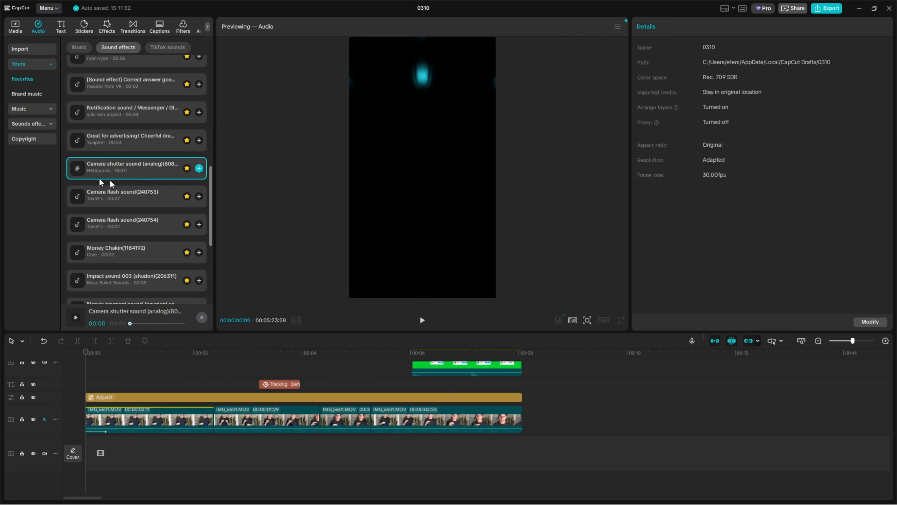
drag(89, 170, 215, 482)
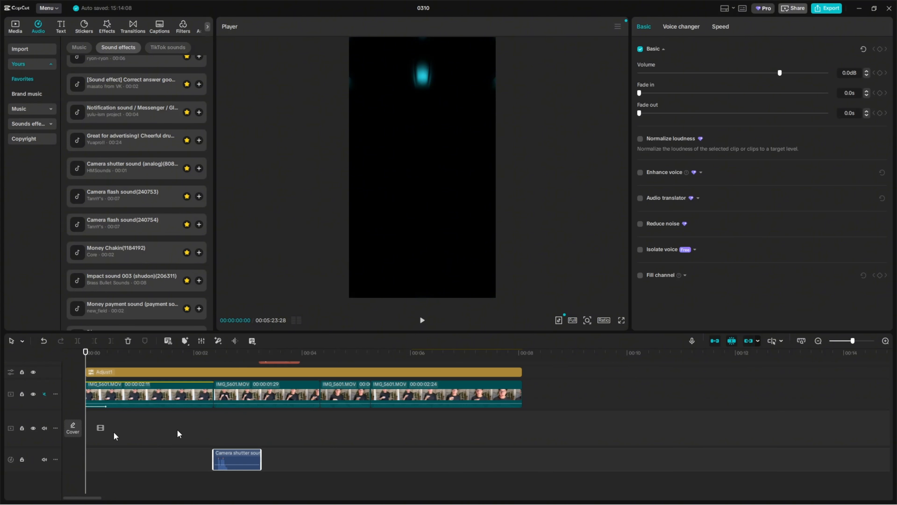
- Trim both ends of the camera shutter clip to its audible part, keeping its start at the first cut
drag(854, 345, 854, 344)
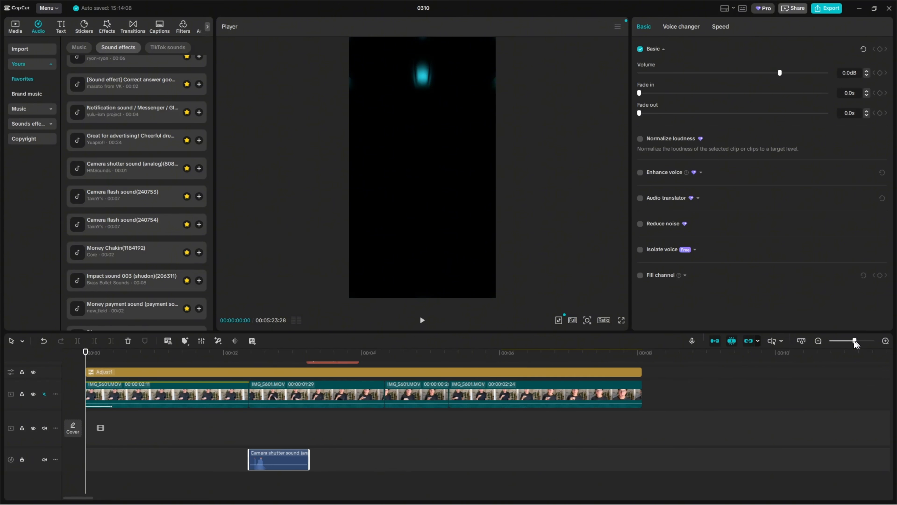
drag(646, 451, 117, 409)
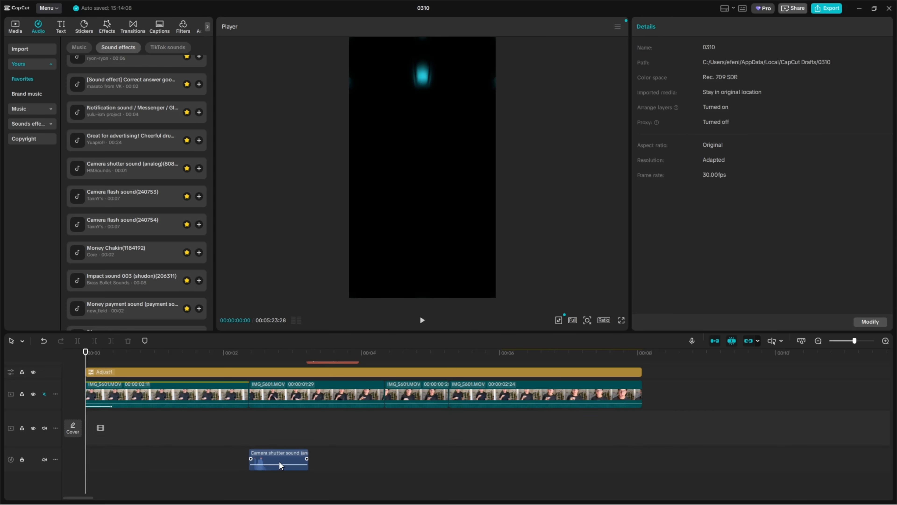
click(279, 461)
drag(854, 341, 857, 341)
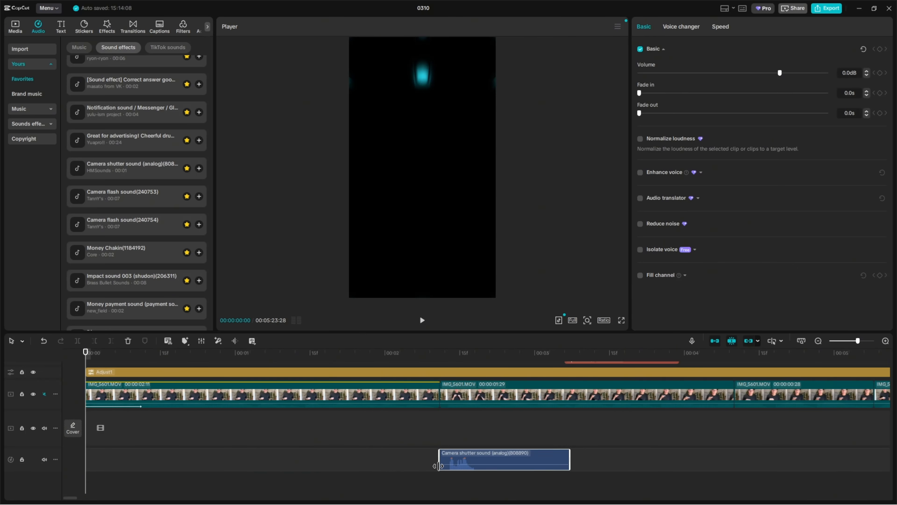
drag(438, 465, 443, 466)
drag(569, 466, 456, 462)
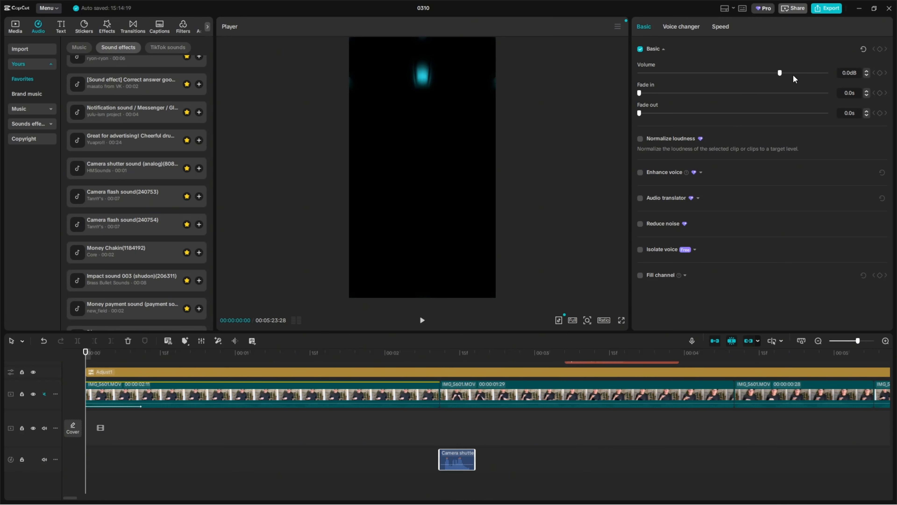
- Lower the camera shutter clip's volume to -9.3 dB and play back the first cut
drag(780, 72, 757, 74)
click(447, 352)
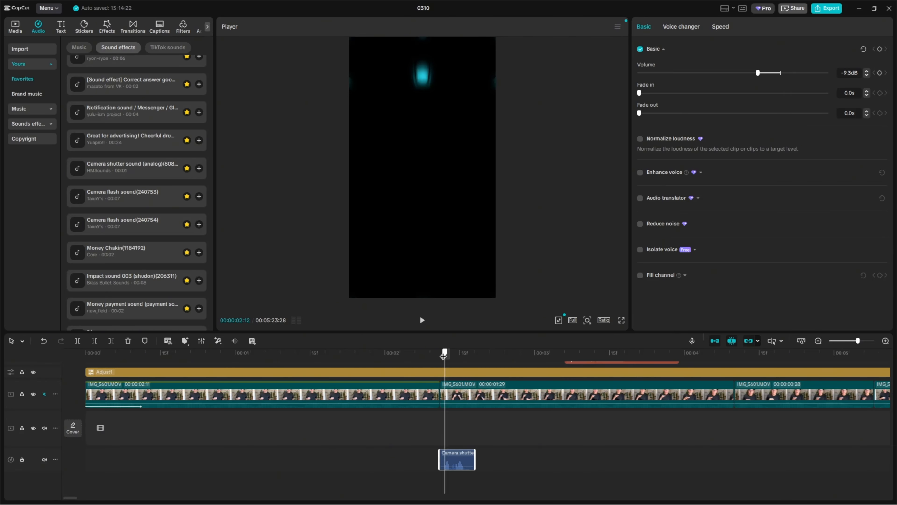
click(431, 355)
key(space)
key(space)
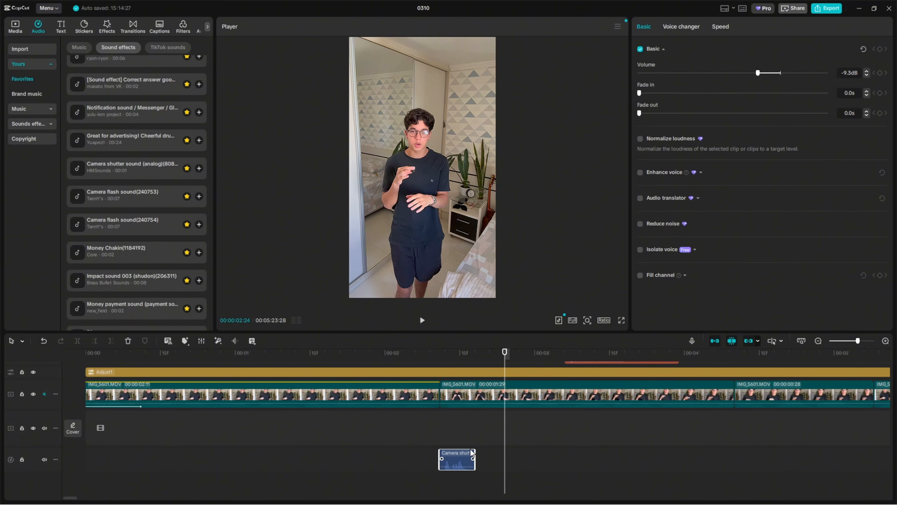
- Paste a copy of the camera shutter clip at the third cut, at 00:00:05:08, and play the edit back
click(848, 341)
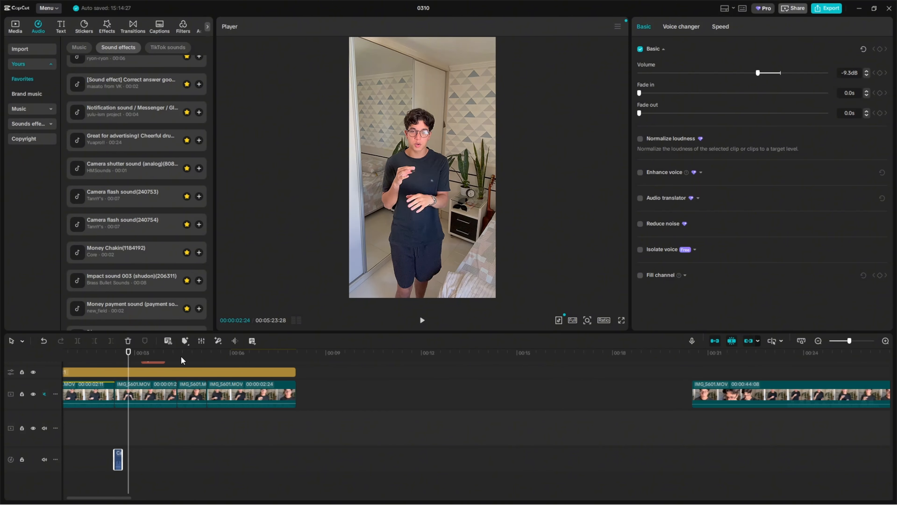
drag(181, 360, 207, 353)
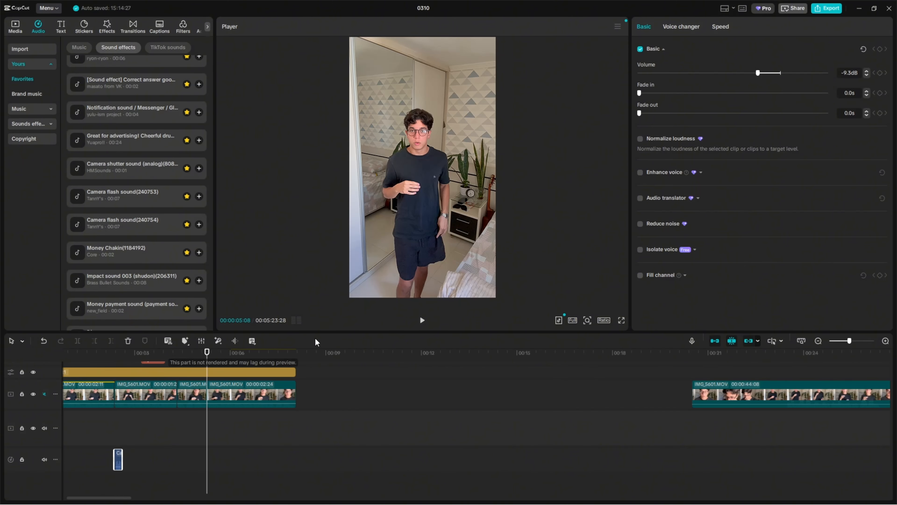
key(ctrl+v)
drag(202, 363, 117, 371)
scroll(94, 369, left, 2)
key(space)
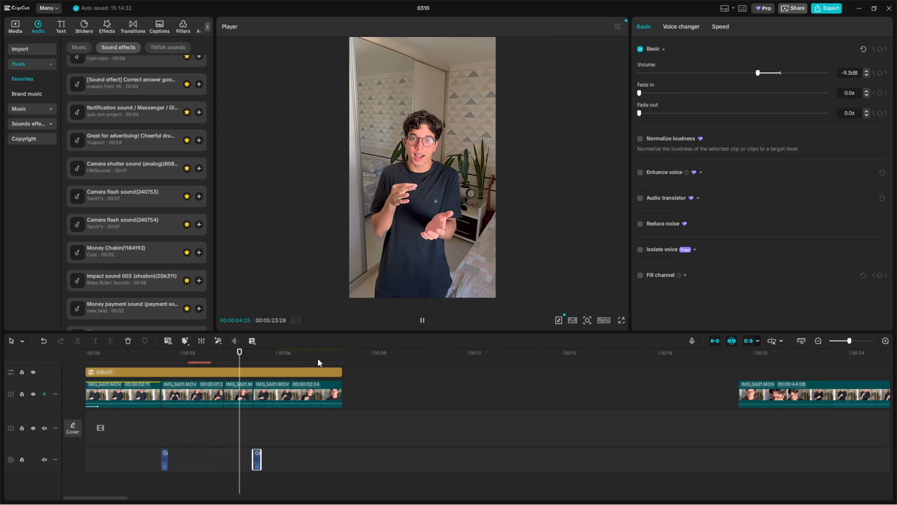
key(space)
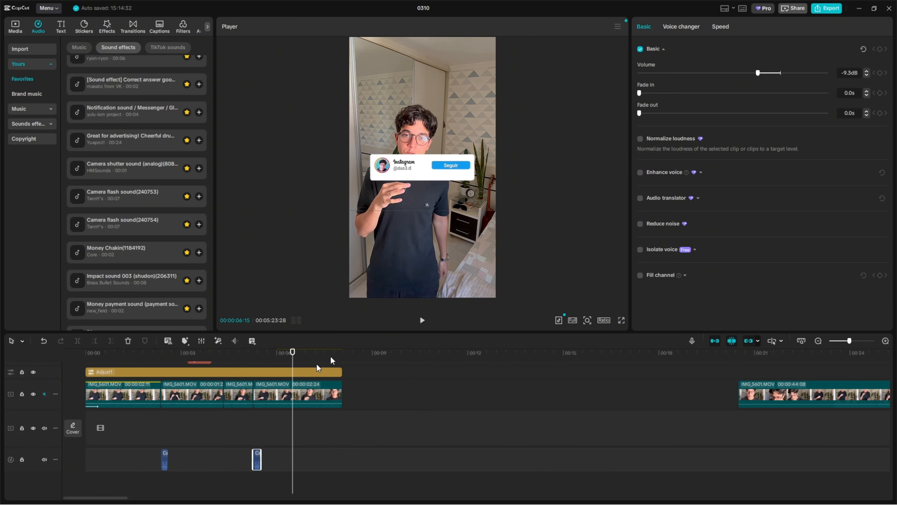
- Preview the favorite camera flash sounds and place Camera flash sound(240754) at the timeline start, below the shutter clips
drag(849, 340, 851, 340)
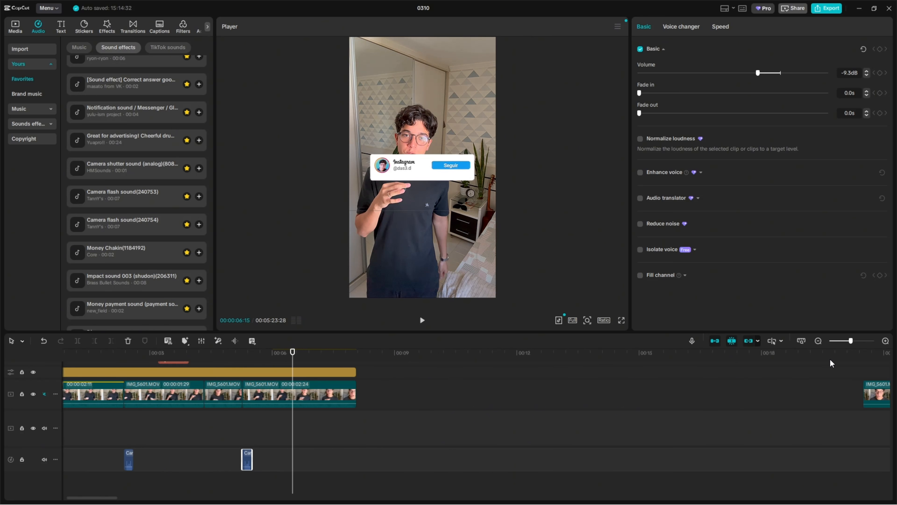
click(276, 357)
key(Home)
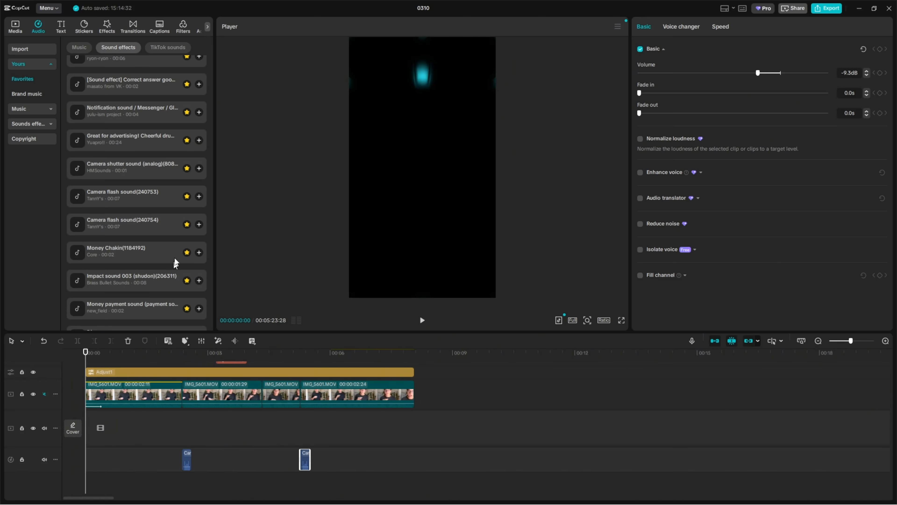
scroll(175, 263, down, 2)
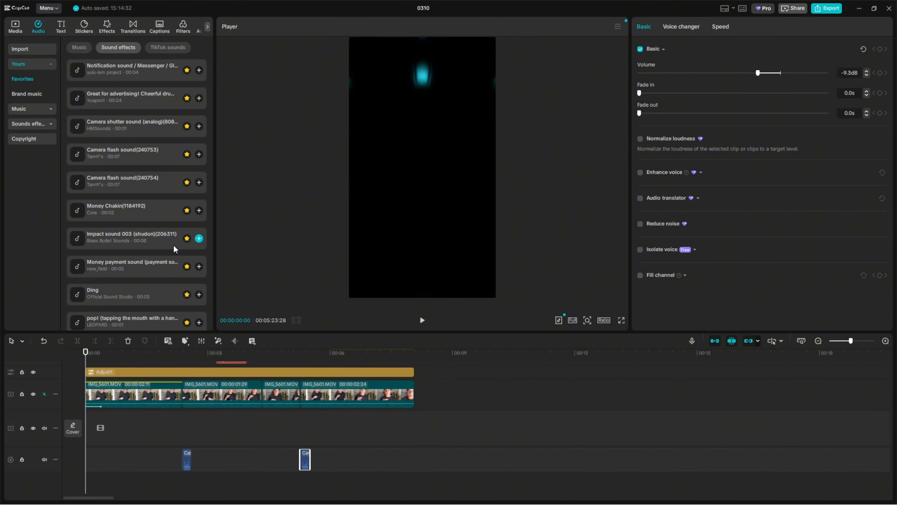
scroll(198, 182, up, 2)
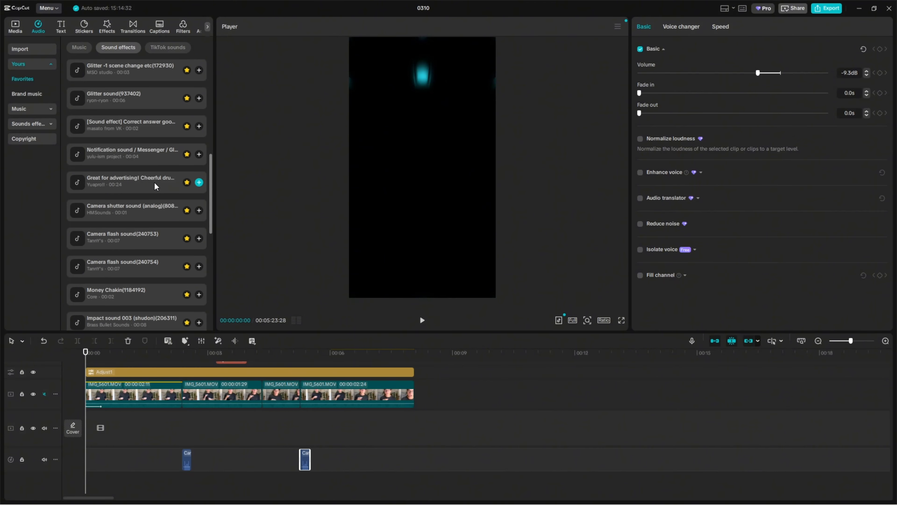
scroll(130, 226, down, 1)
click(126, 167)
click(131, 144)
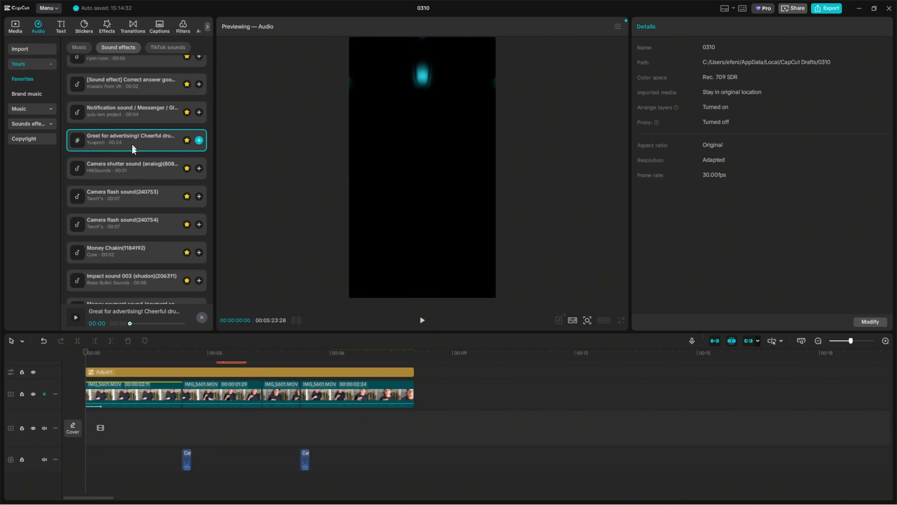
click(124, 197)
click(113, 229)
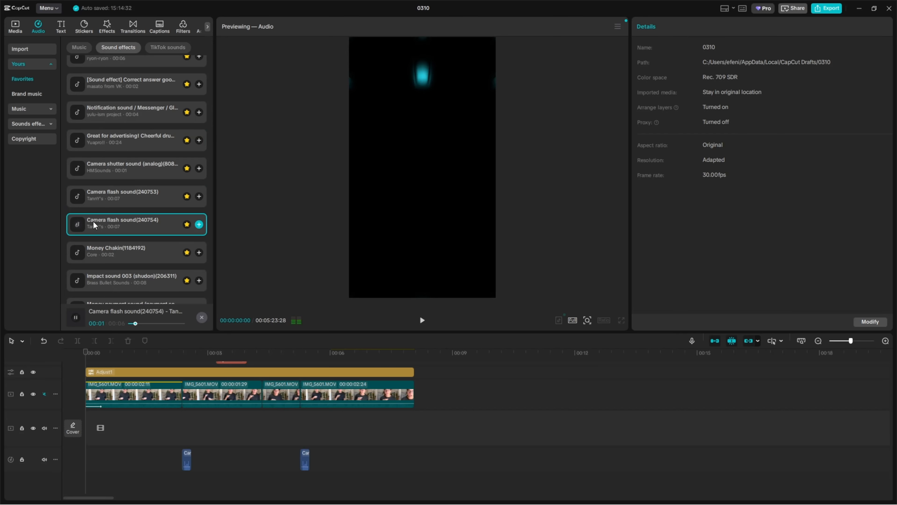
drag(111, 227, 86, 488)
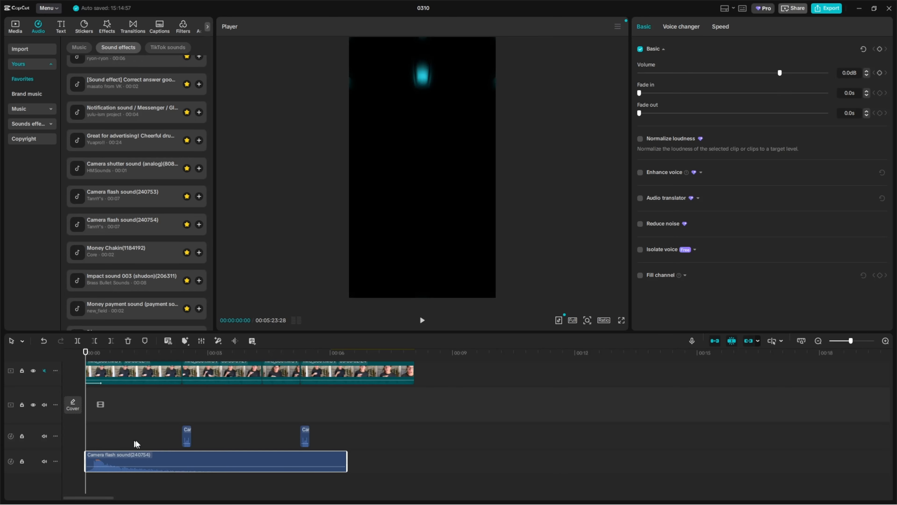
- Lower the Camera flash sound(240754) clip's volume to -11.6 dB and play back the opening with it
key(space)
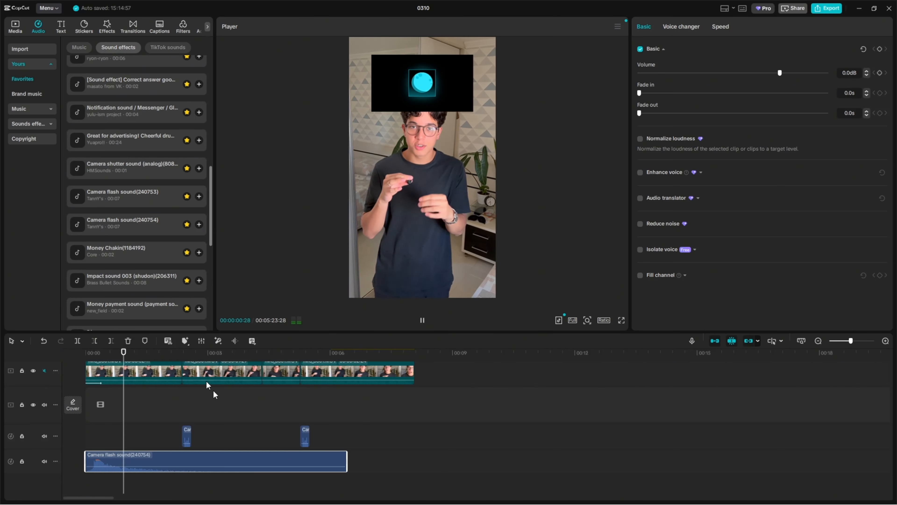
click(85, 353)
key(space)
key(space)
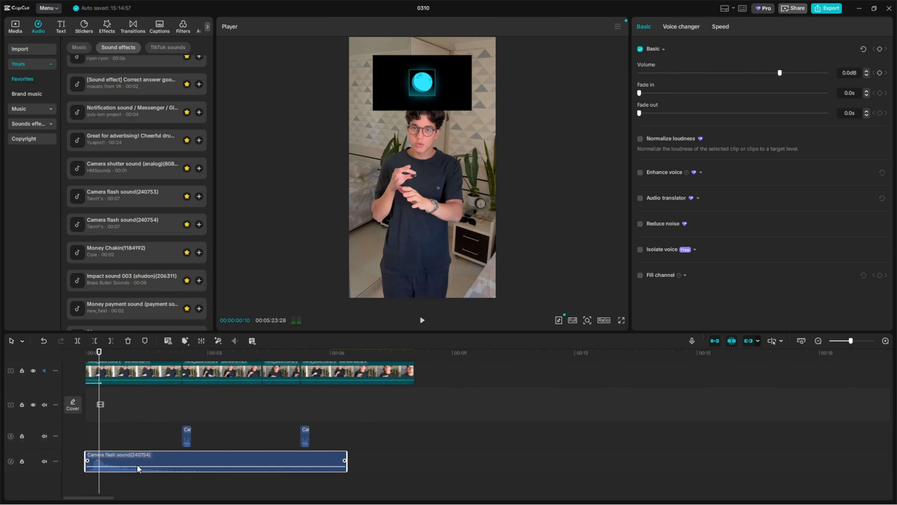
drag(135, 466, 135, 470)
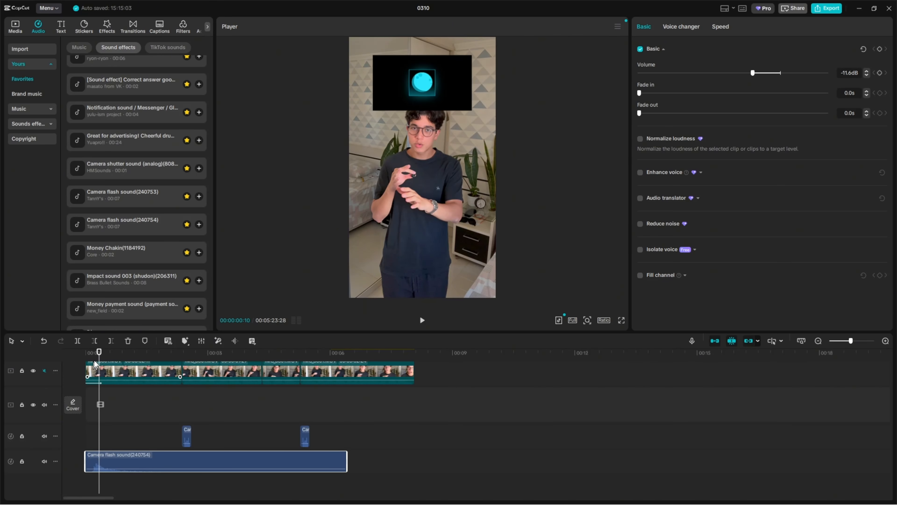
click(87, 353)
key(space)
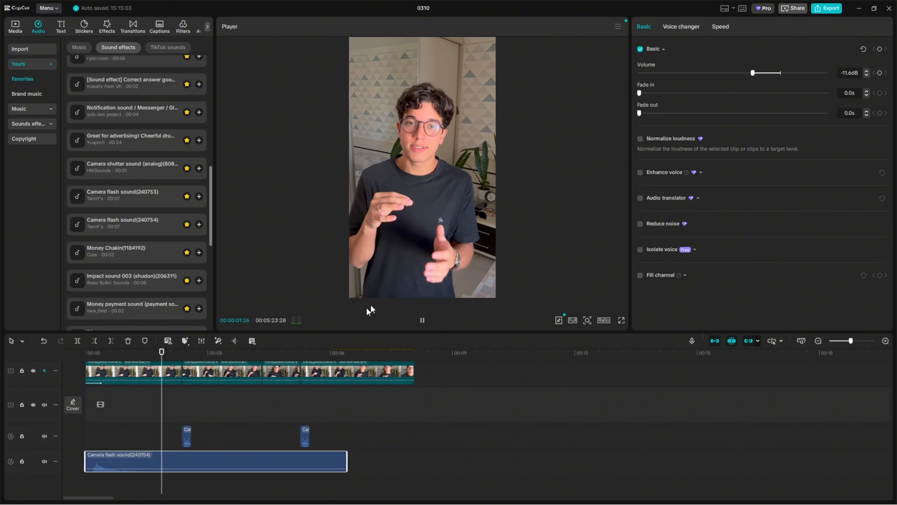
key(space)
key(Home)
key(space)
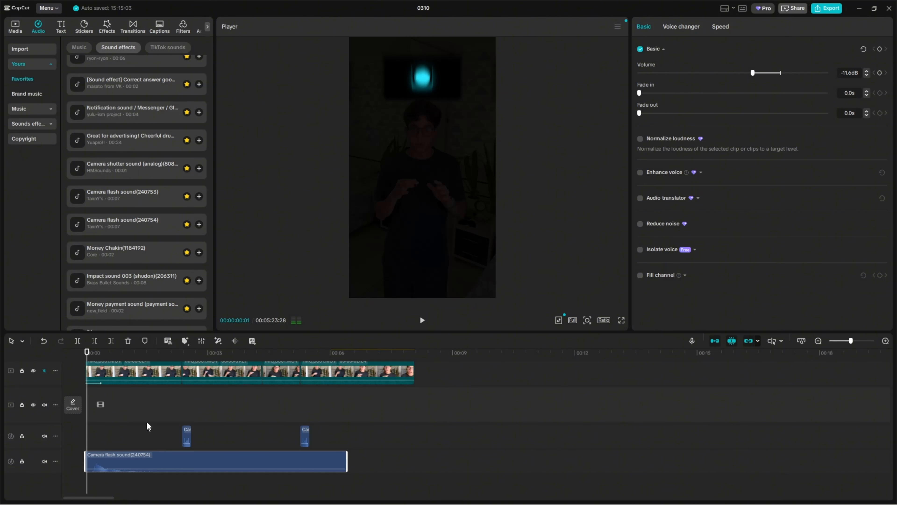
- Try a few entrance animations on the first main-track clip, apply Horizontal Blur as its In animation, and play back the opening
click(129, 368)
key(Home)
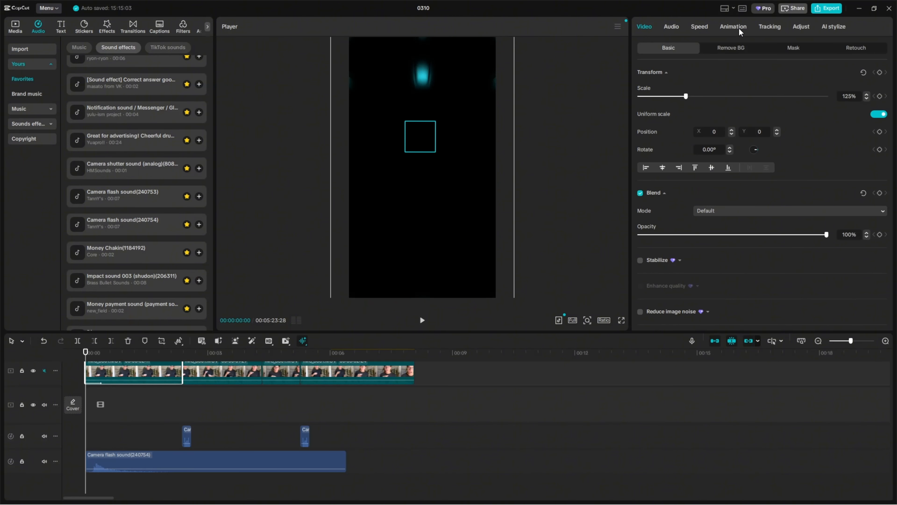
click(739, 31)
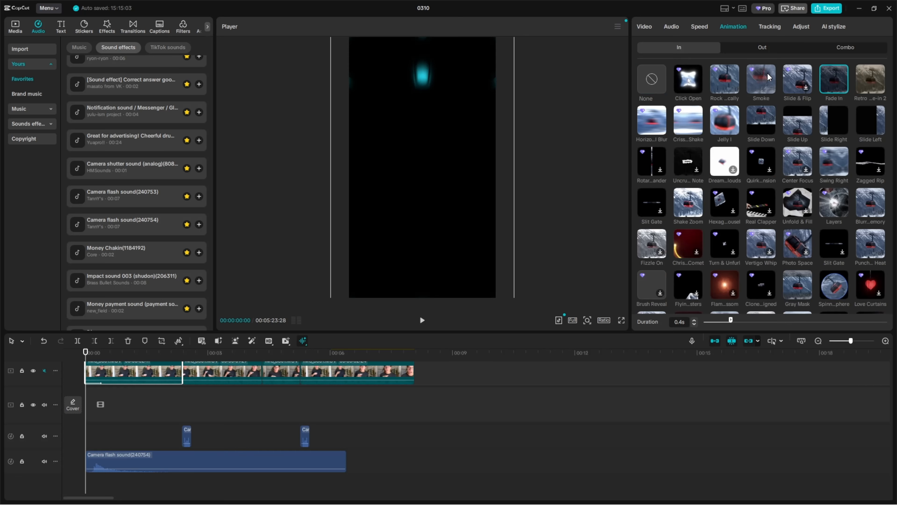
click(767, 77)
click(724, 79)
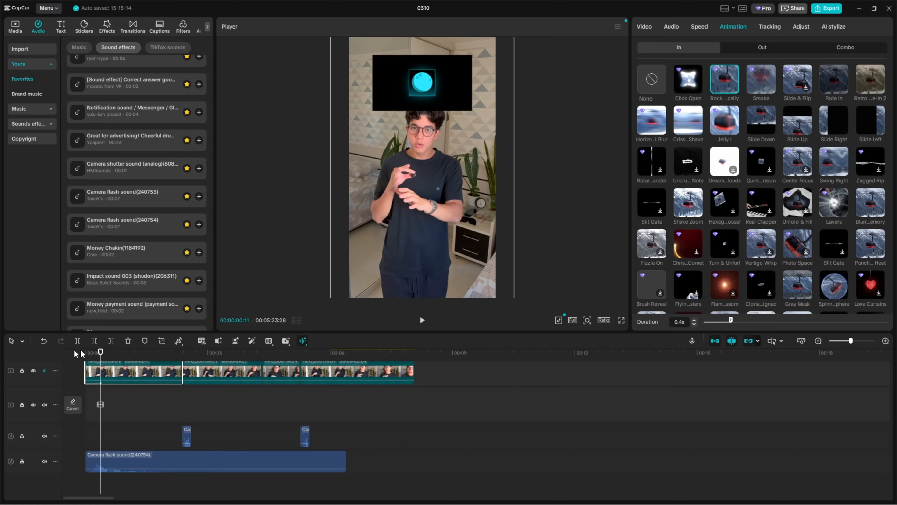
click(691, 118)
click(657, 121)
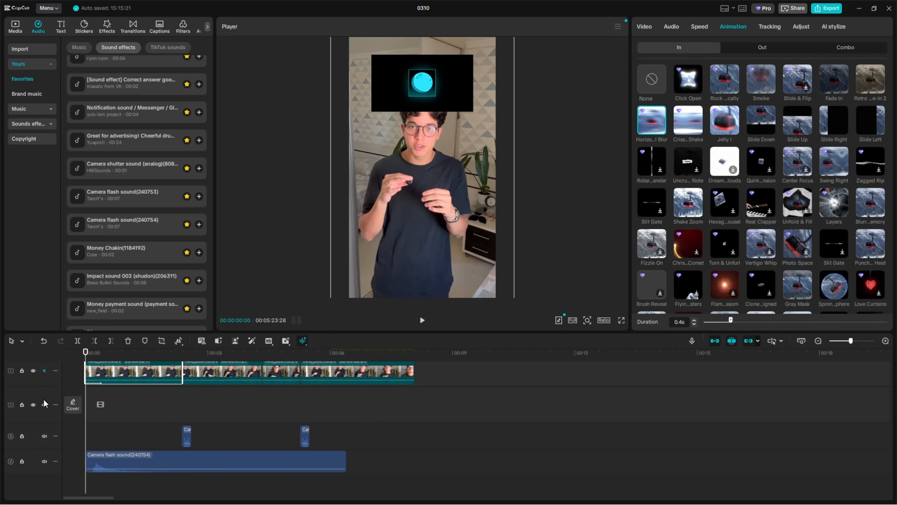
key(space)
click(459, 417)
scroll(349, 413, up, 2)
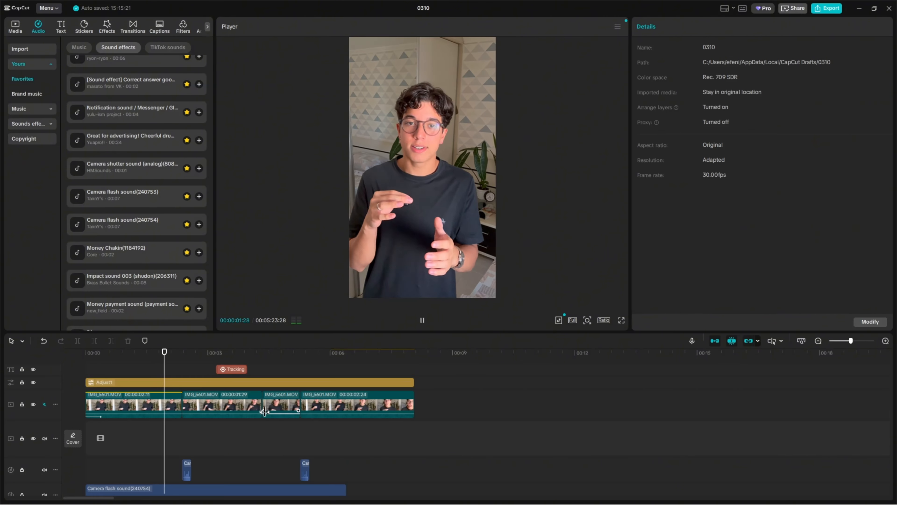
drag(187, 356, 21, 383)
scroll(365, 405, down, 1)
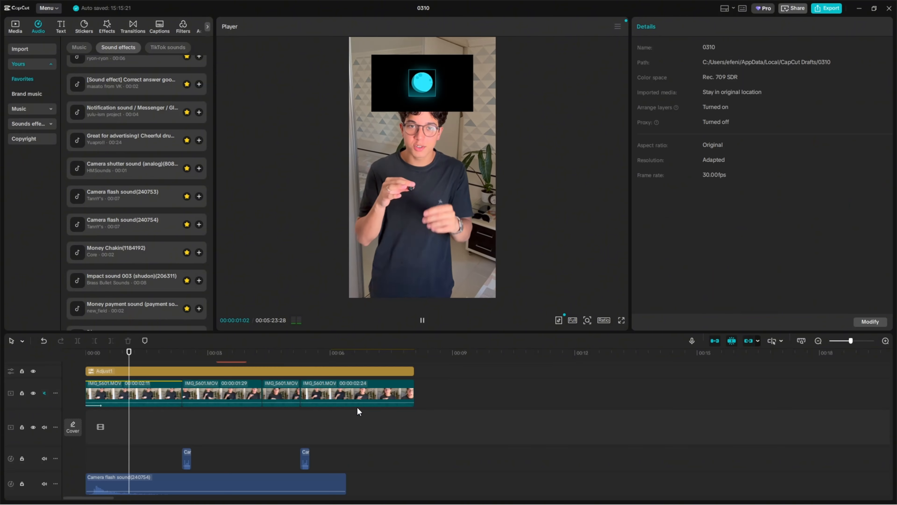
key(space)
- Preview the favorite whoosh sounds and place Remembering woosh on its own audio track near the end of the wallpaper overlay
scroll(131, 189, down, 3)
scroll(127, 185, down, 1)
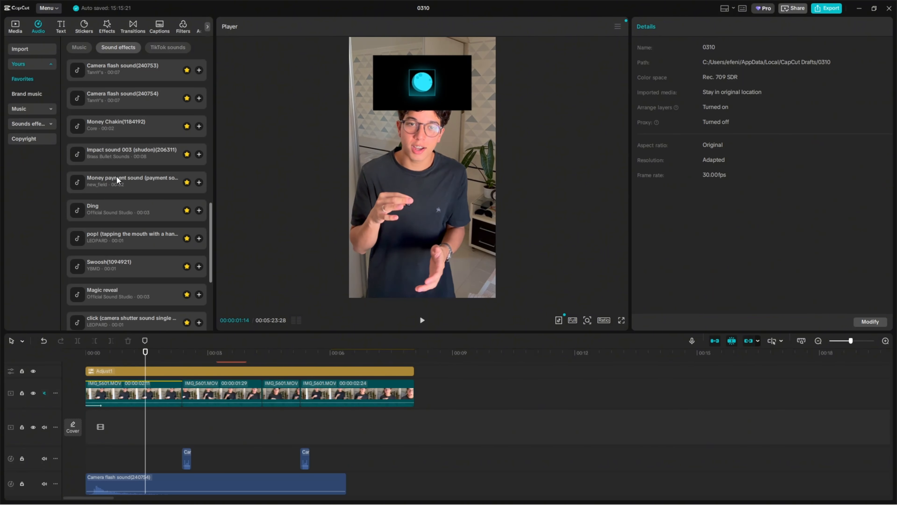
scroll(112, 219, down, 4)
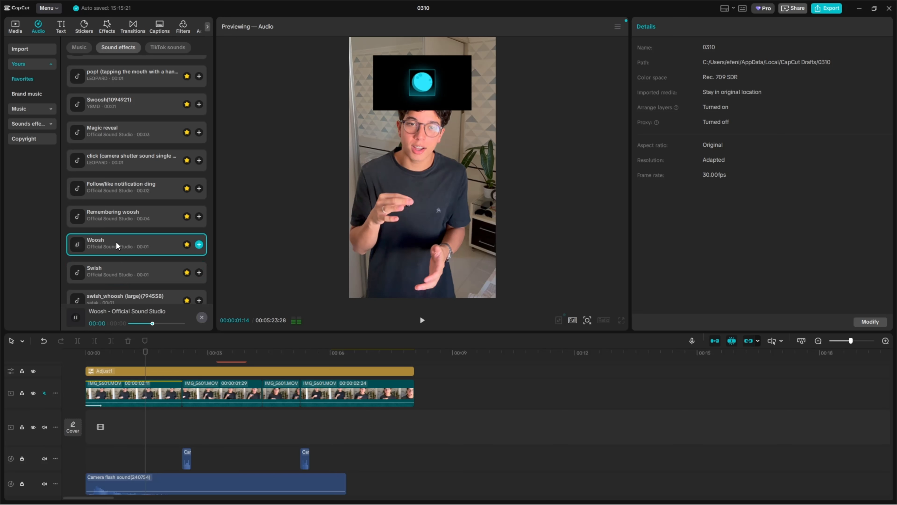
drag(120, 245, 136, 276)
drag(127, 226, 125, 430)
scroll(114, 401, up, 5)
drag(145, 352, 82, 358)
drag(154, 353, 147, 353)
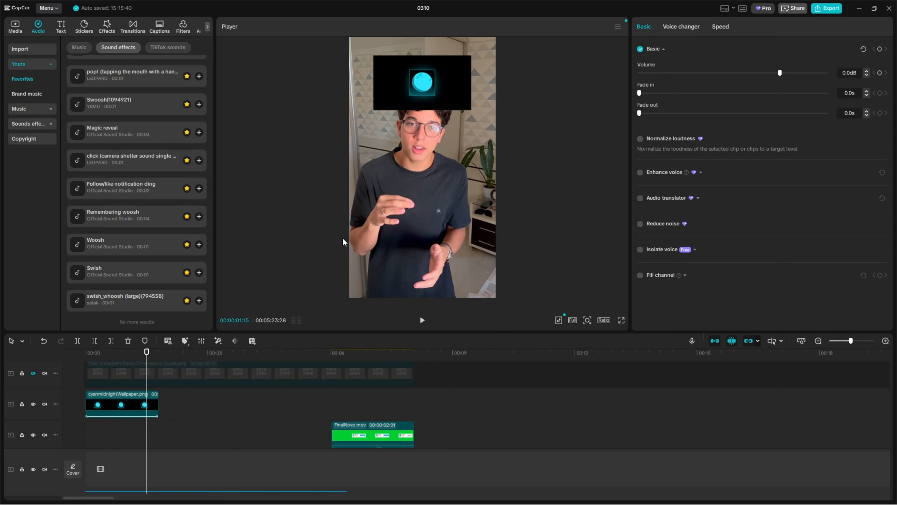
scroll(183, 422, down, 5)
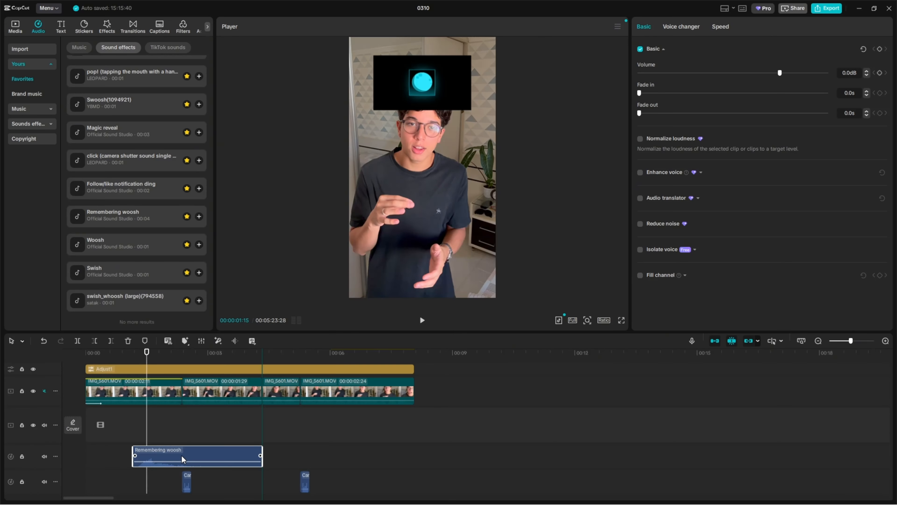
- Shift the Remembering woosh clip a few frames forward to match the wallpaper overlay's exit, and play the edit back
drag(147, 353, 116, 353)
key(space)
key(space)
drag(156, 456, 161, 456)
click(135, 359)
key(space)
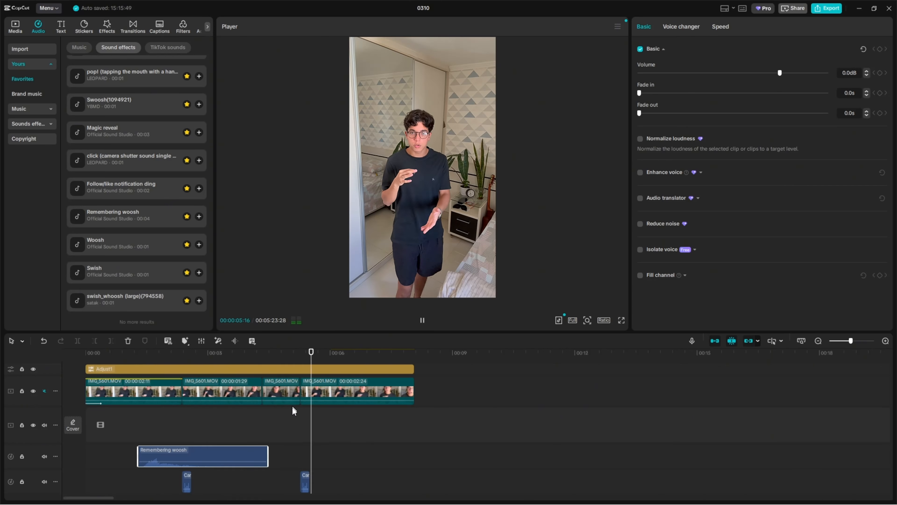
scroll(289, 423, down, 1)
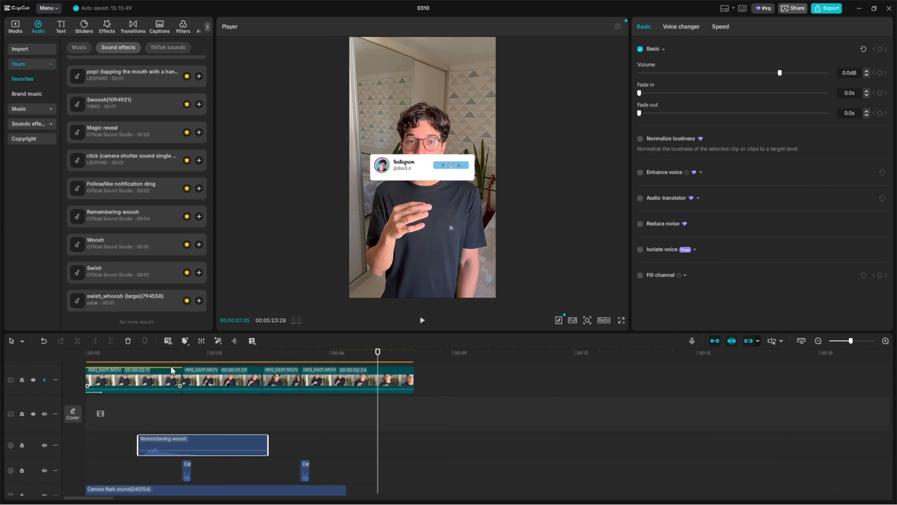
key(Home)
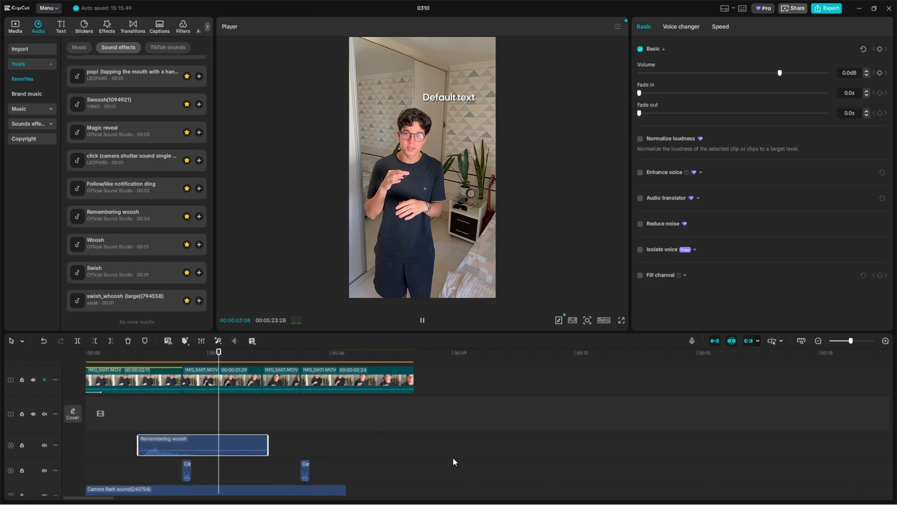
key(space)
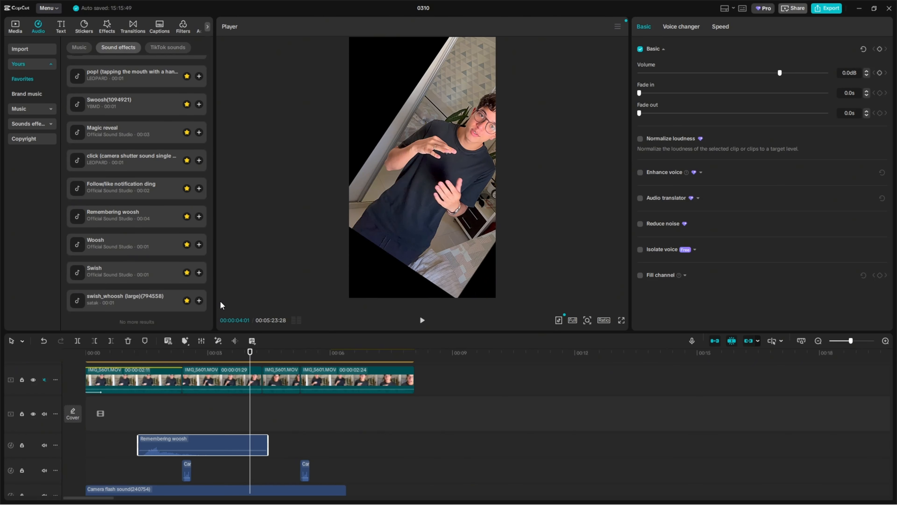
scroll(134, 227, up, 5)
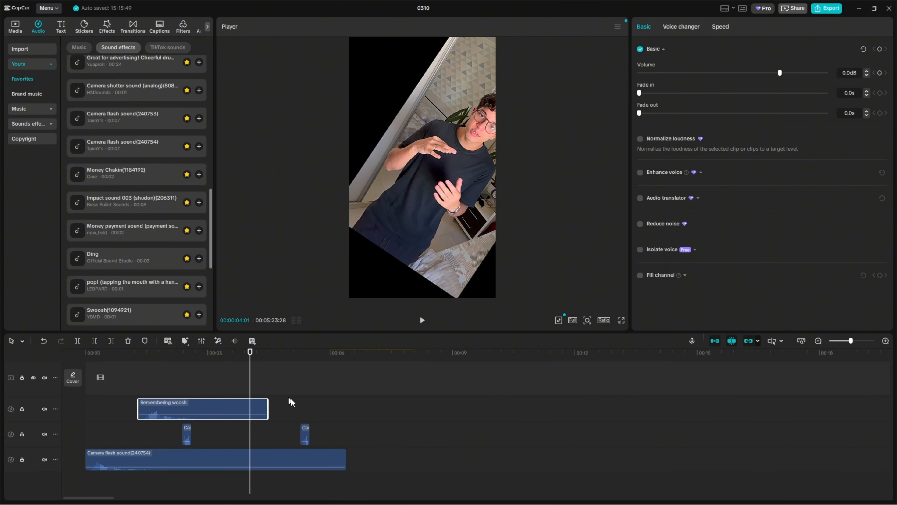
key(Delete)
click(385, 434)
key(ctrl+z)
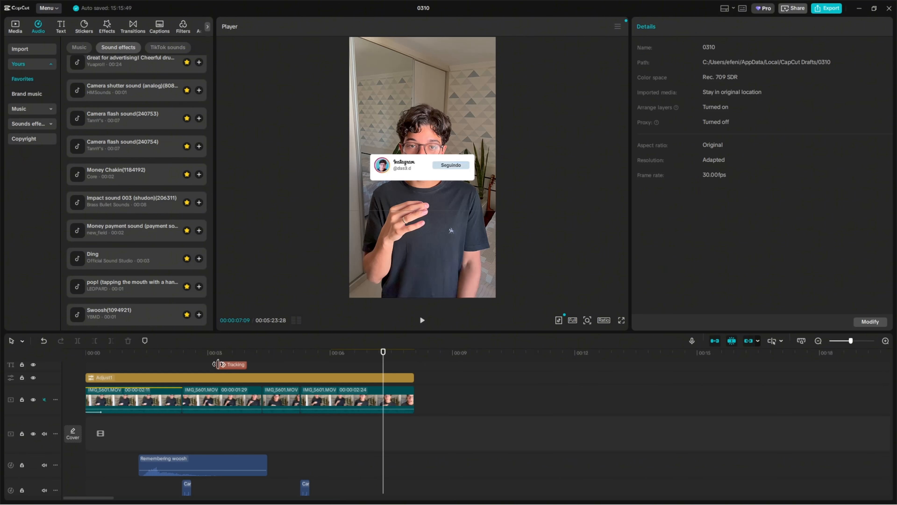
- Review the sound effects against the overlay and the cuts by scrubbing and replaying the opening of the edit
scroll(256, 408, down, 2)
drag(348, 472, 88, 446)
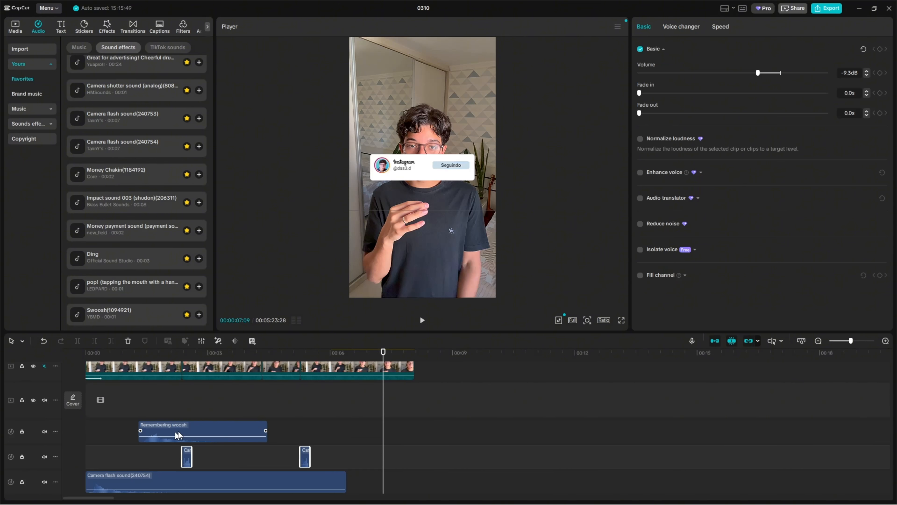
scroll(186, 378, up, 3)
click(182, 354)
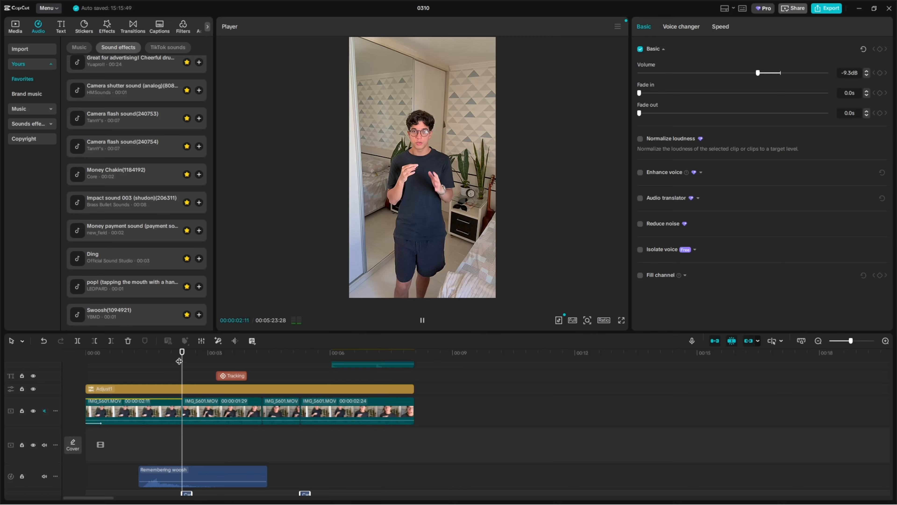
drag(181, 355, 85, 360)
scroll(180, 363, up, 3)
click(130, 352)
scroll(168, 401, down, 4)
scroll(178, 402, down, 3)
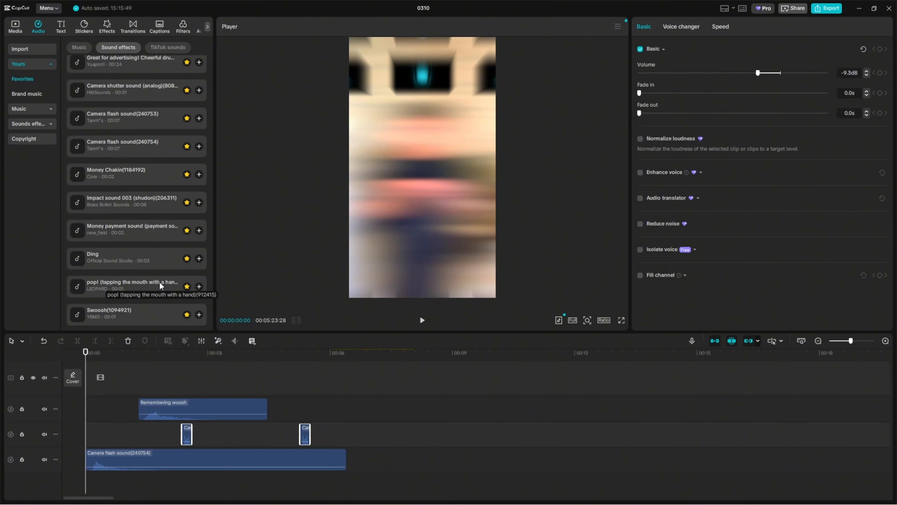
key(space)
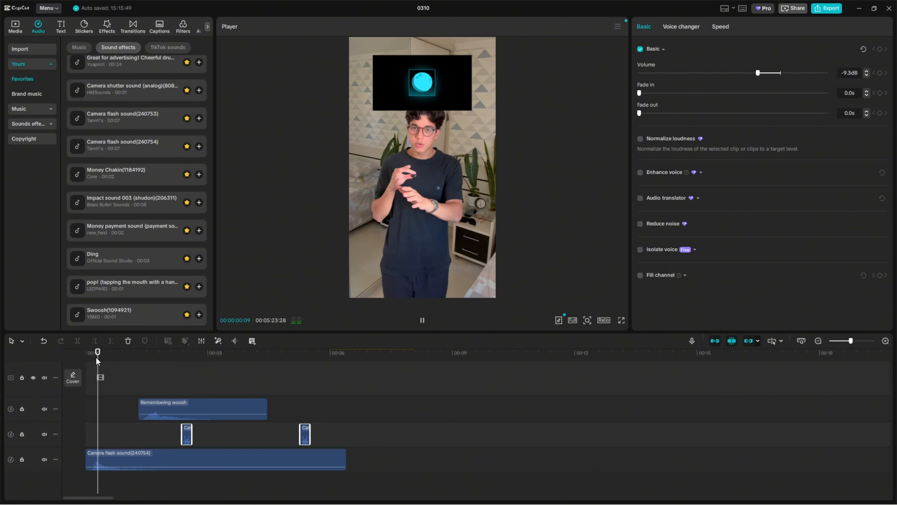
key(space)
click(85, 361)
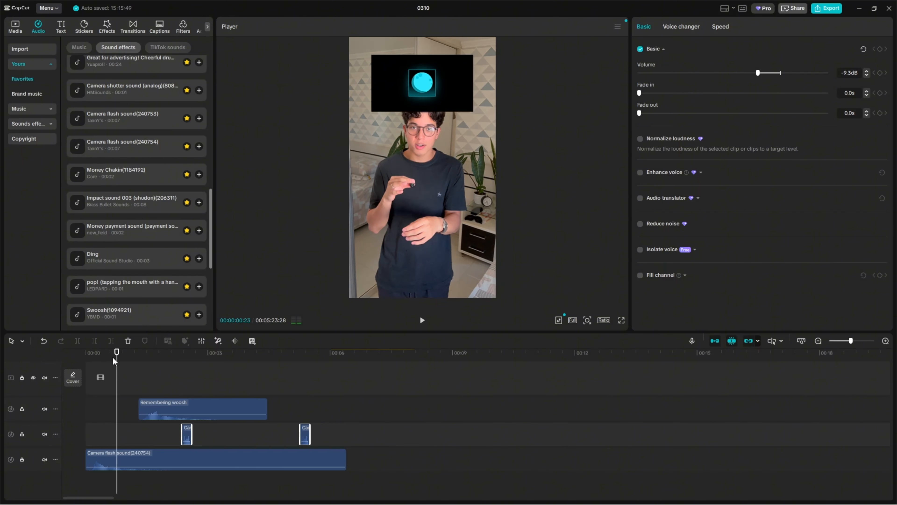
key(space)
key(space)
- Look over all the layered video, text and audio tracks by temporarily enlarging the timeline area, and restore its compact size
scroll(167, 407, up, 3)
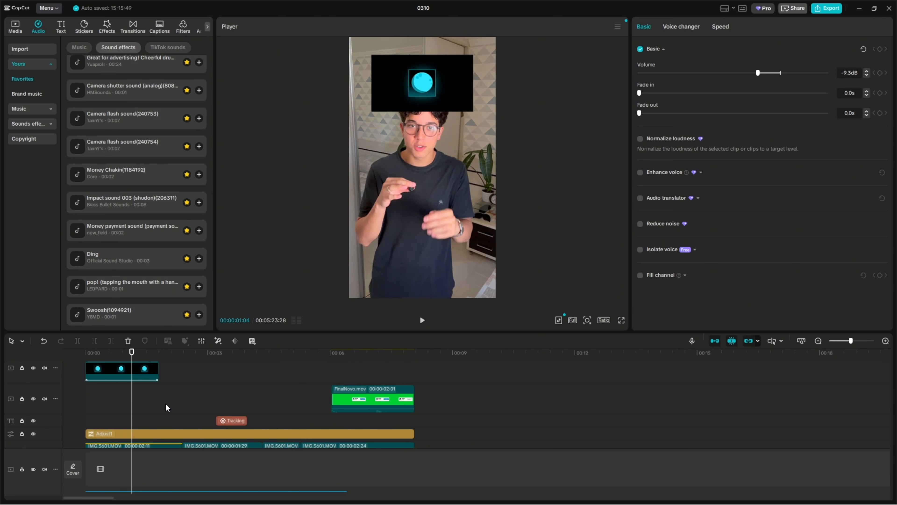
scroll(189, 184, down, 5)
scroll(371, 408, down, 2)
scroll(364, 410, up, 3)
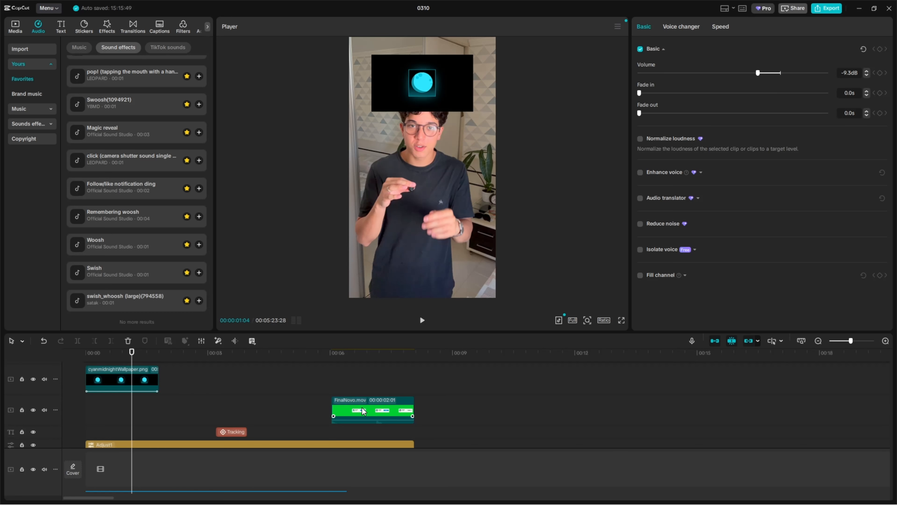
scroll(363, 410, up, 3)
scroll(126, 227, up, 2)
scroll(555, 379, down, 2)
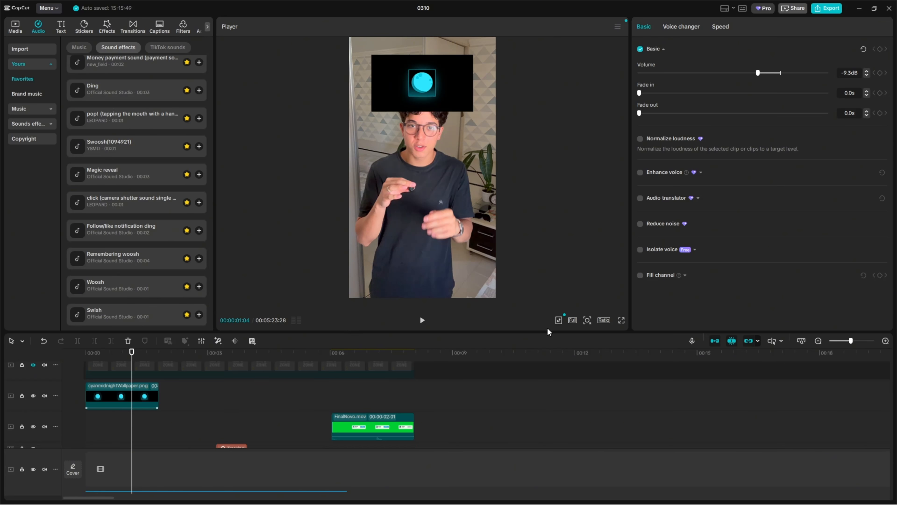
drag(548, 331, 553, 191)
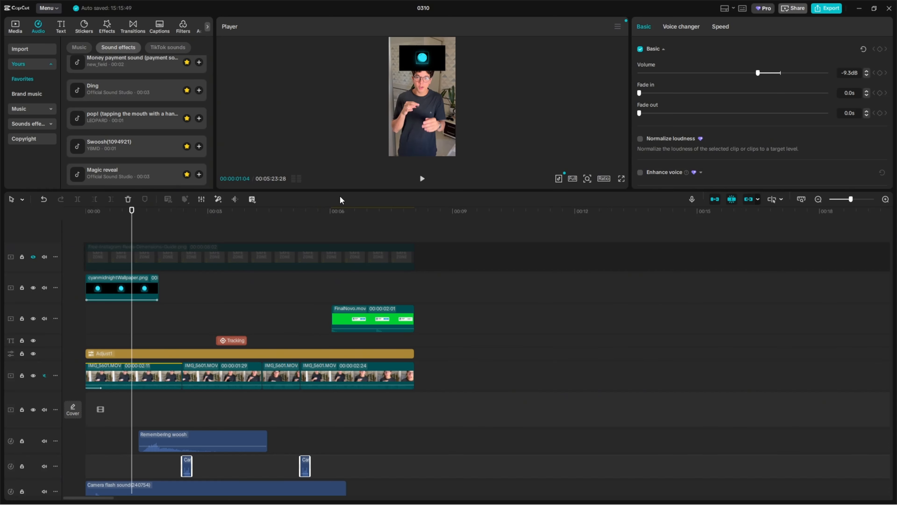
drag(331, 191, 300, 354)
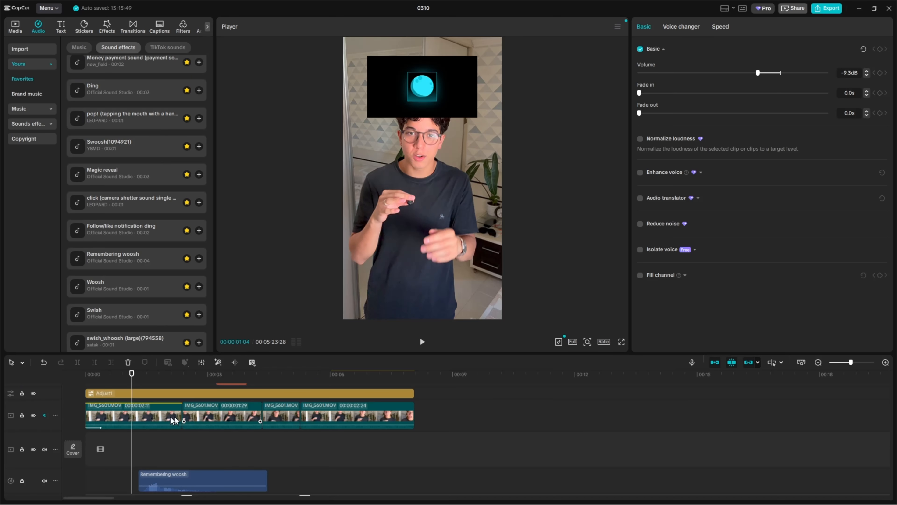
- Select all the IMG_5601.MOV clips on the main track and open the auto caption settings
click(148, 418)
drag(451, 418, 52, 406)
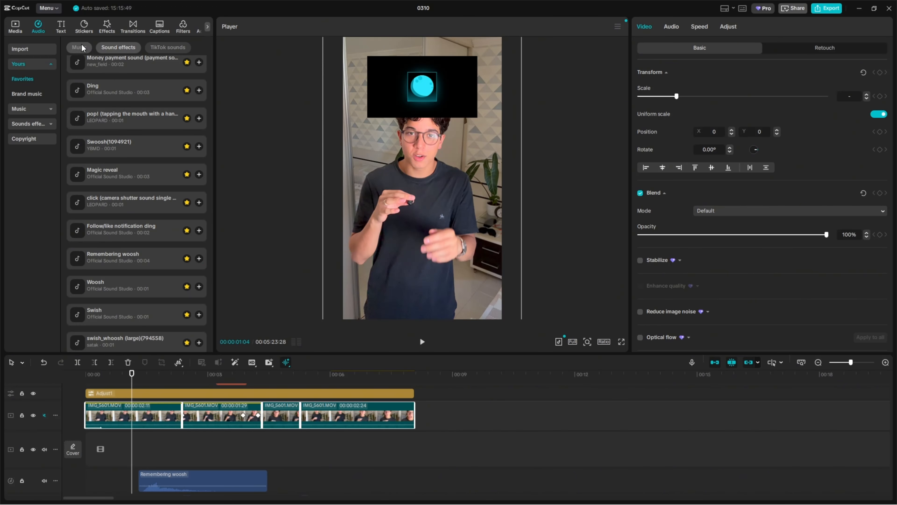
click(61, 28)
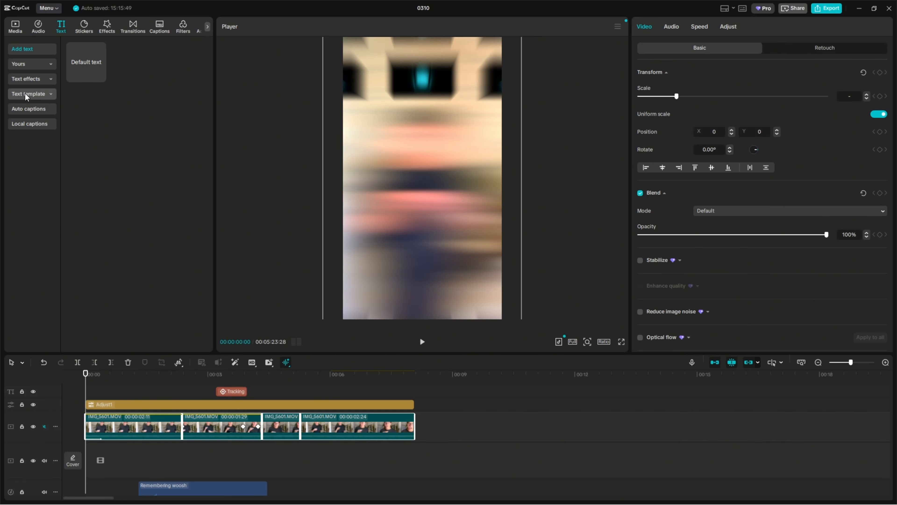
click(39, 110)
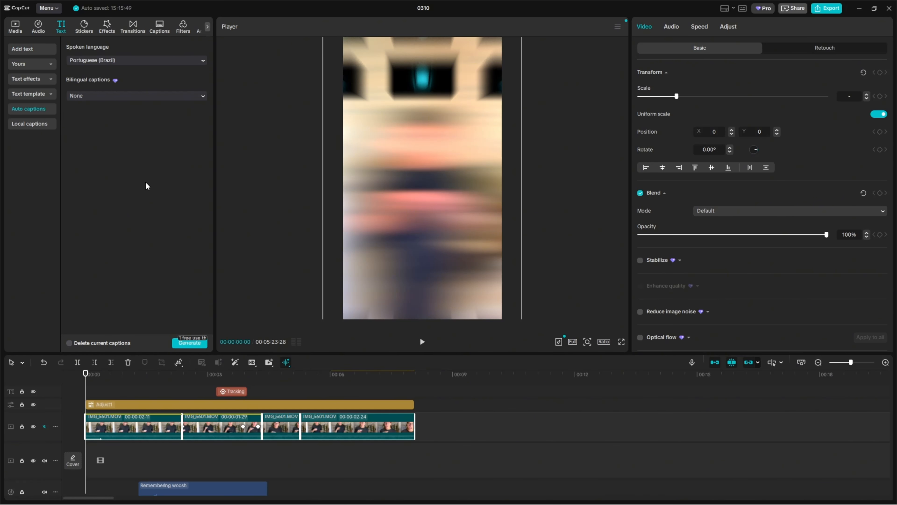
click(421, 423)
click(151, 431)
scroll(155, 403, up, 1)
scroll(141, 401, down, 3)
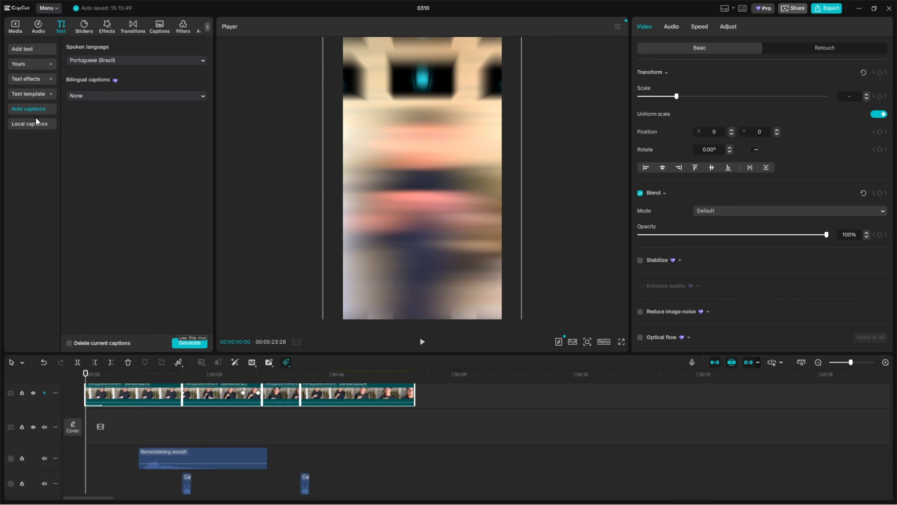
- Try to generate auto captions with Portuguese (Brazil) as the spoken language and no bilingual captions
click(97, 97)
click(93, 99)
click(85, 63)
scroll(93, 71, down, 5)
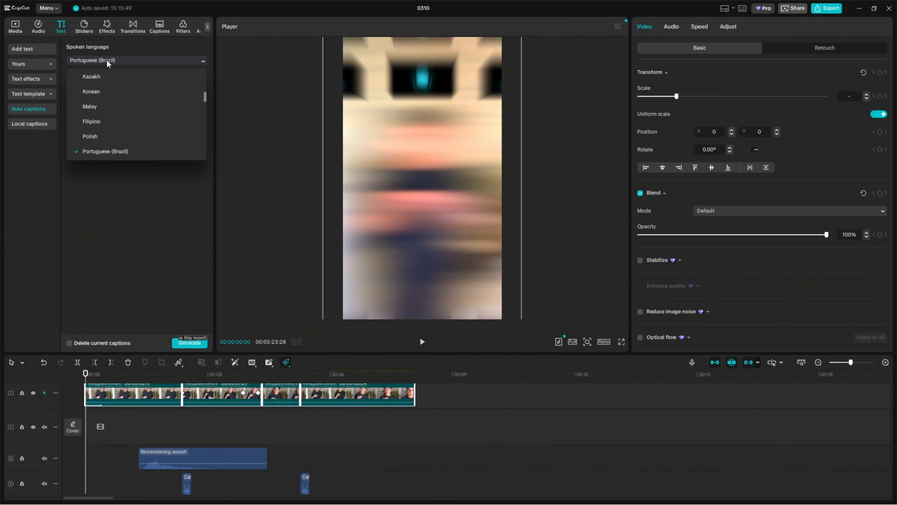
click(107, 157)
scroll(212, 422, up, 5)
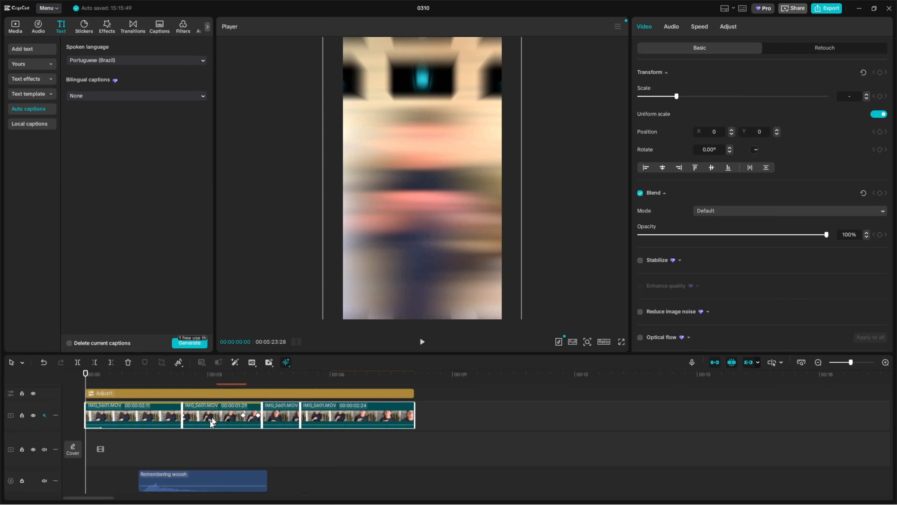
scroll(311, 405, down, 4)
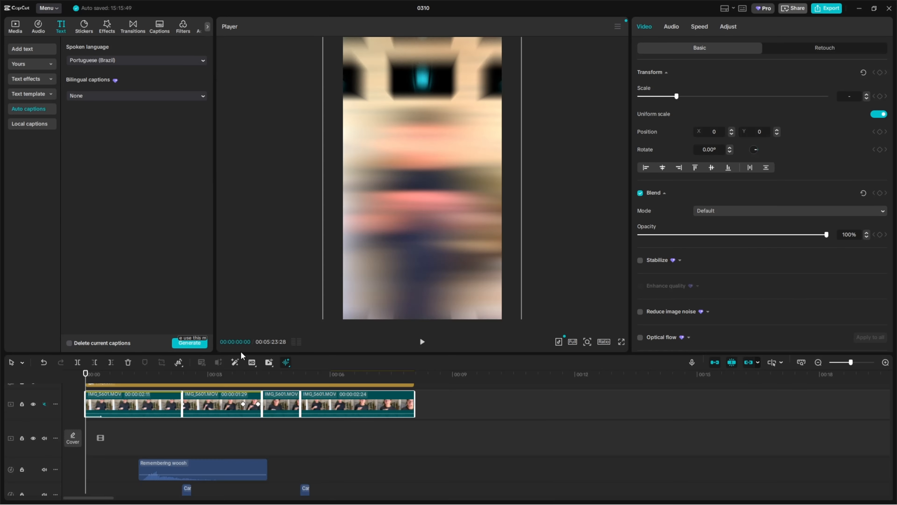
click(190, 344)
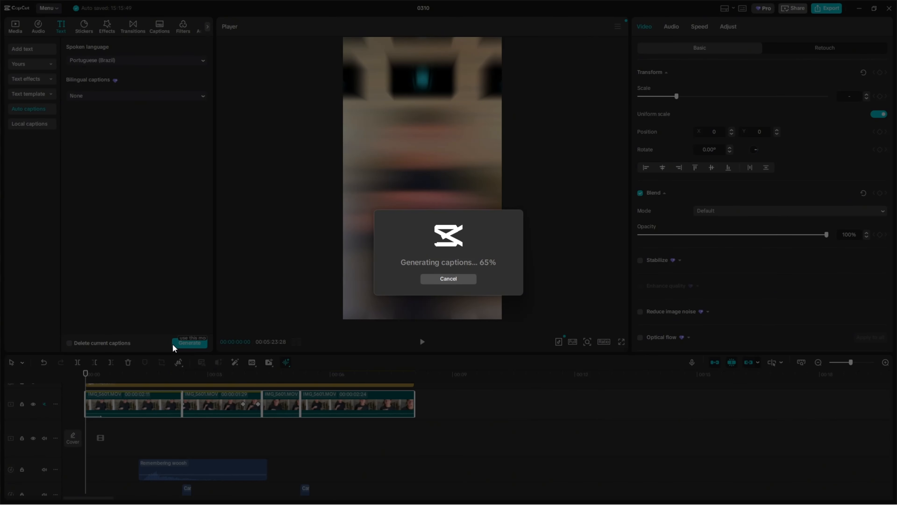
- Find the leftover material lying beyond the end of the edit on the timeline and delete it
scroll(318, 403, up, 3)
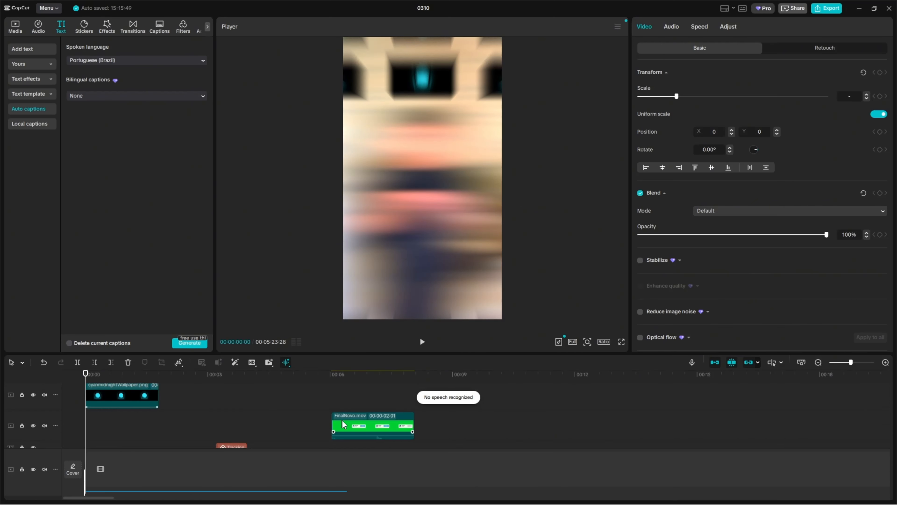
scroll(318, 405, down, 8)
scroll(323, 410, up, 4)
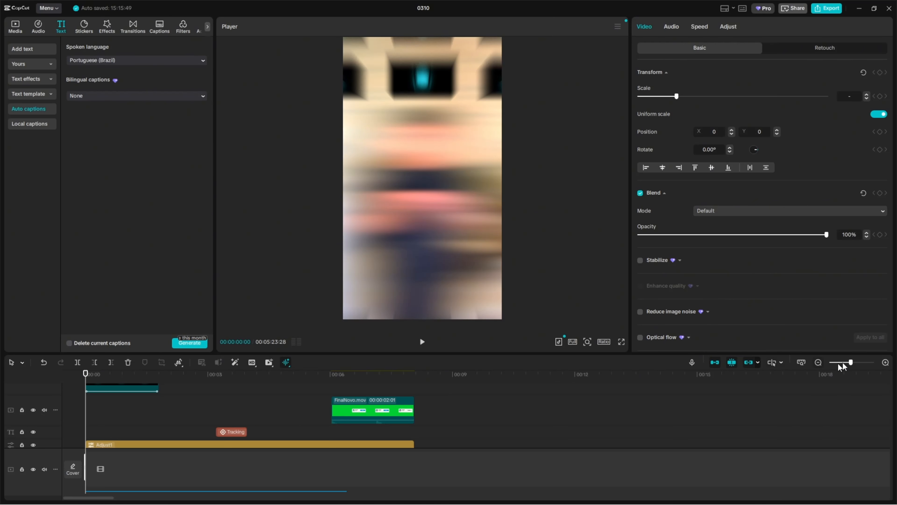
click(840, 363)
scroll(286, 437, down, 7)
scroll(279, 435, up, 4)
drag(175, 403, 860, 451)
key(Delete)
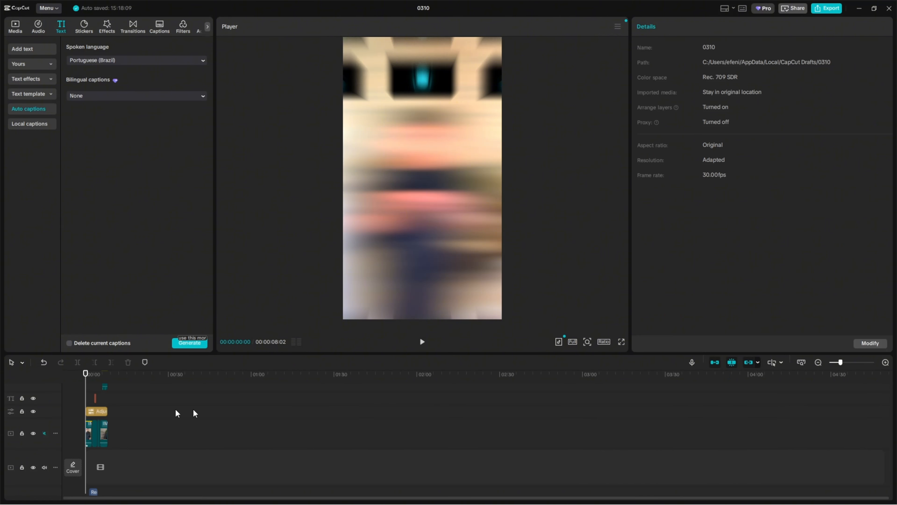
- Unmute the main video track and generate auto captions in Portuguese (Brazil)
drag(841, 363, 847, 363)
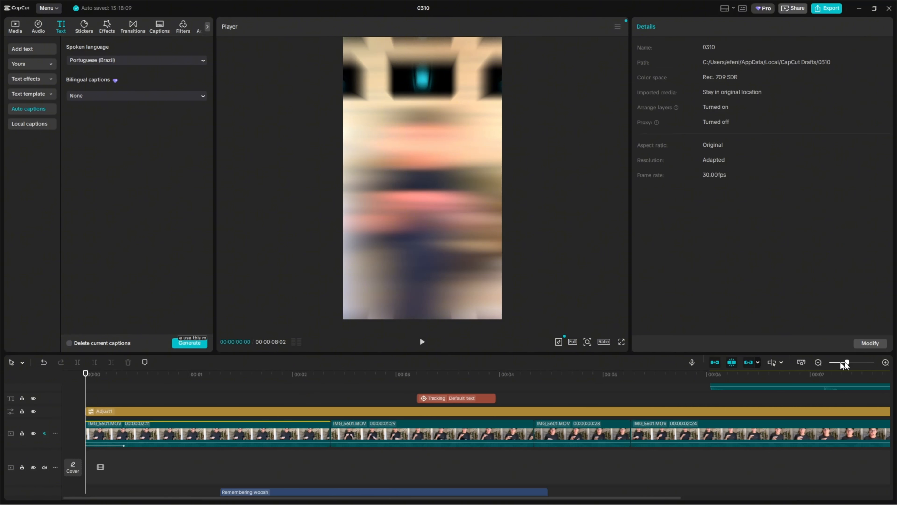
click(44, 433)
scroll(118, 399, up, 4)
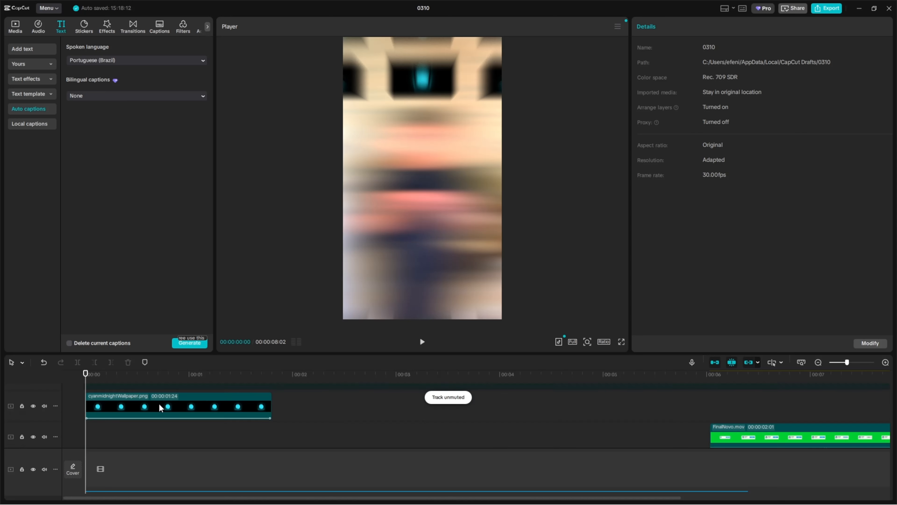
scroll(198, 411, down, 3)
drag(847, 362, 845, 362)
scroll(365, 427, up, 3)
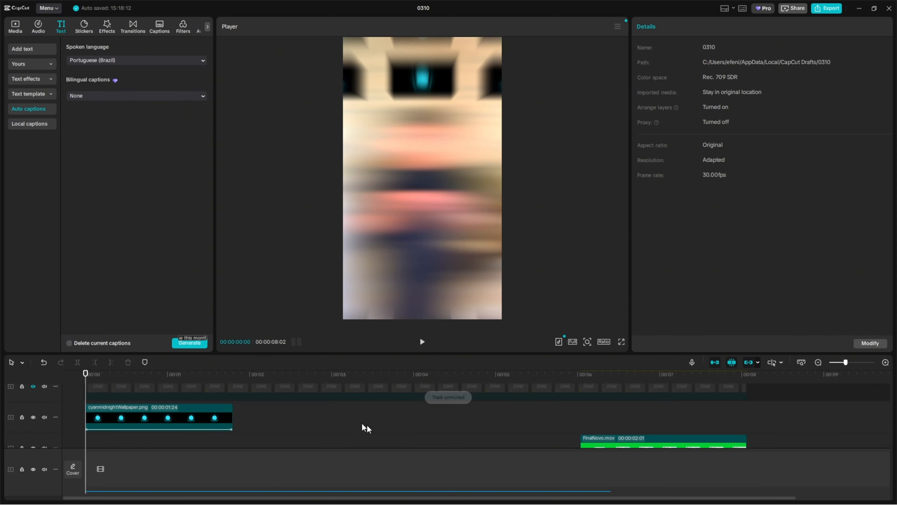
drag(212, 352, 212, 242)
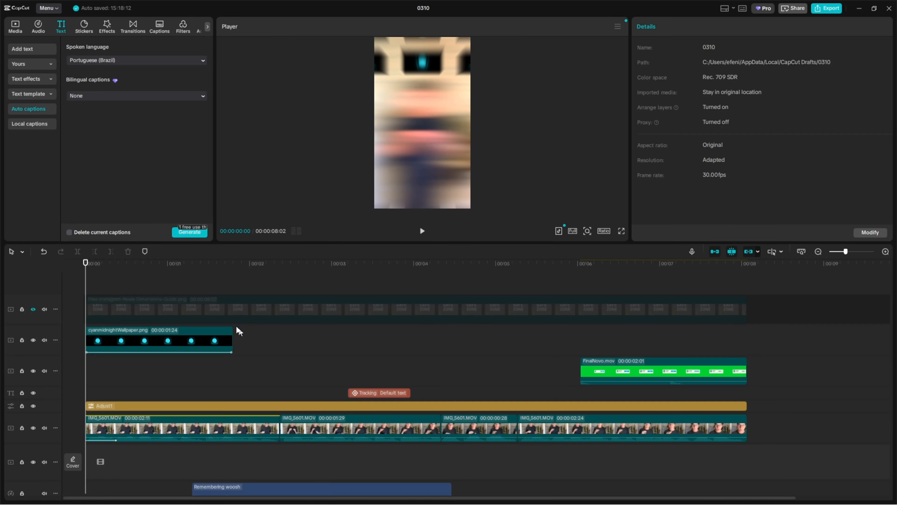
click(185, 233)
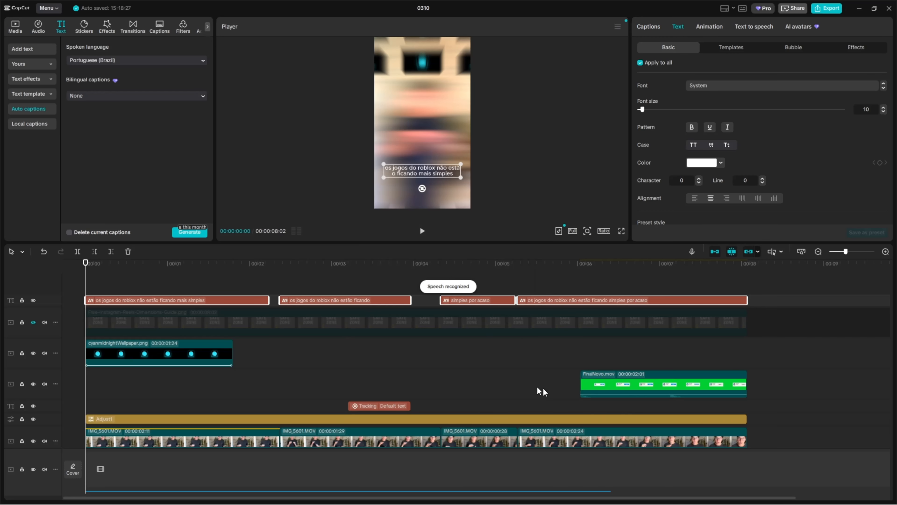
- Scrub through the edit to check the generated captions against the speech
click(517, 388)
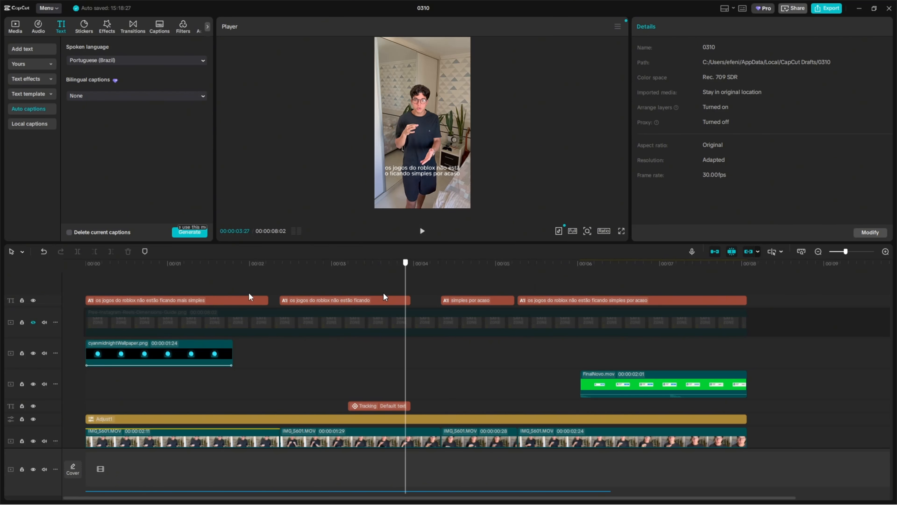
drag(251, 297, 120, 296)
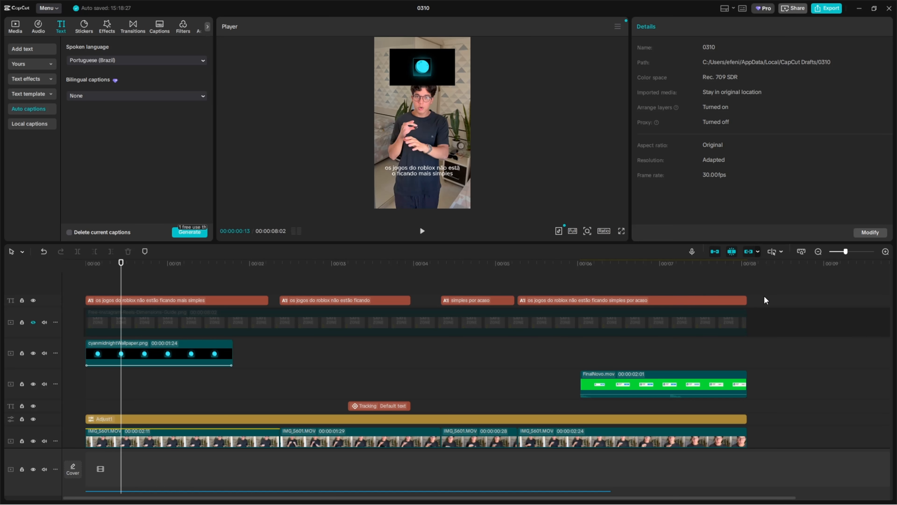
click(200, 299)
drag(166, 279, 316, 275)
drag(539, 274, 200, 274)
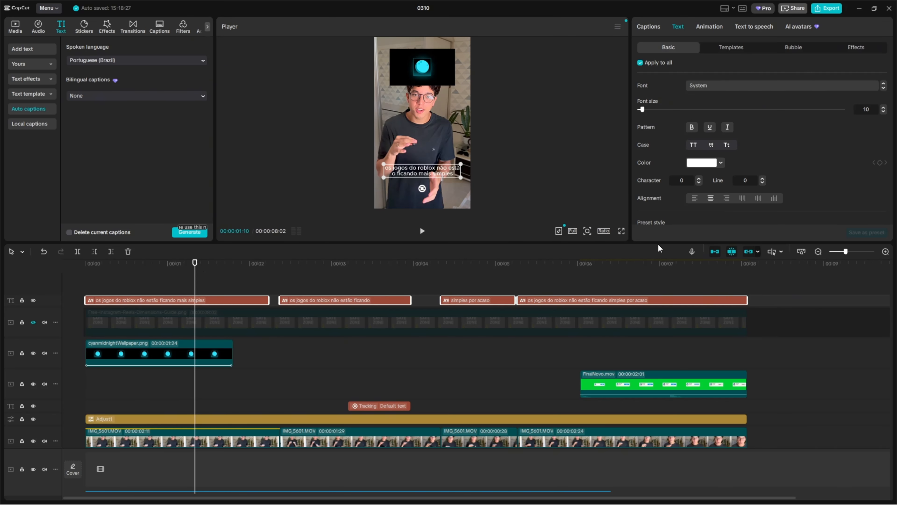
- Enlarge the preview, raise the captions above the account name using the Reels safe zone guide, and hide the guide again
drag(681, 244, 678, 257)
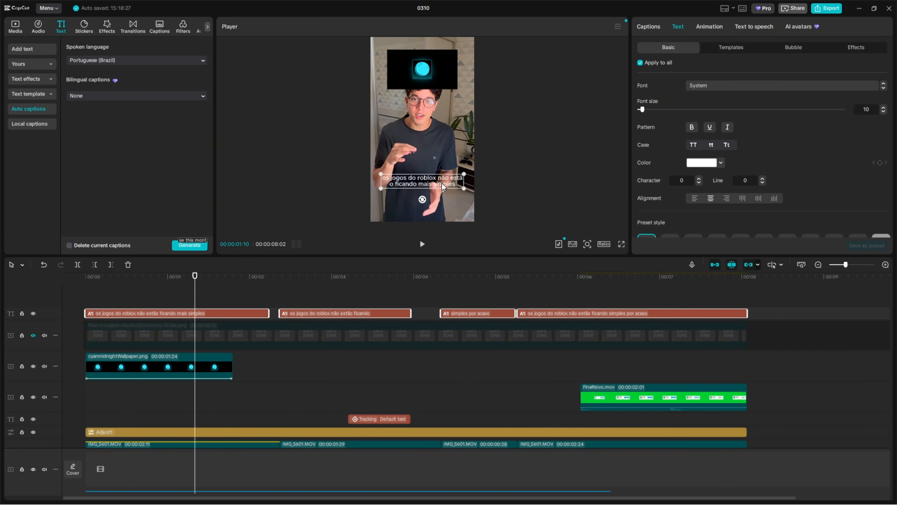
drag(547, 257, 547, 288)
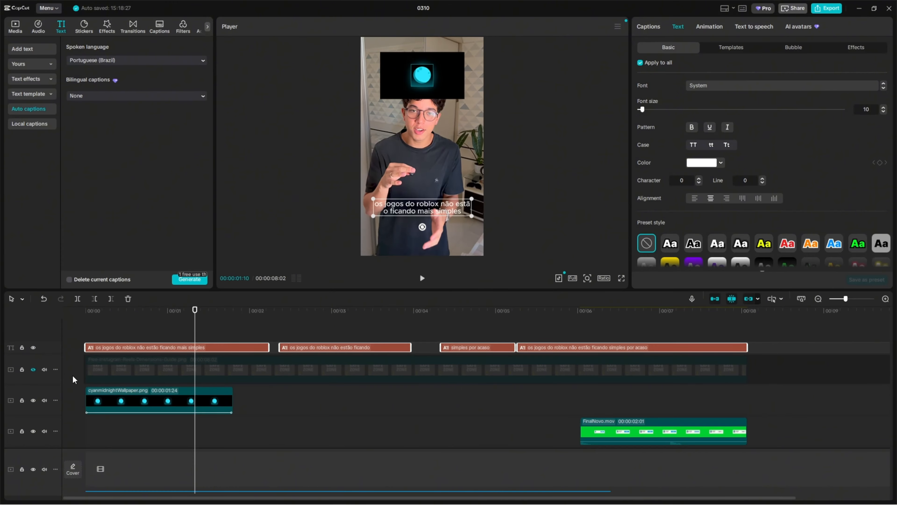
click(33, 369)
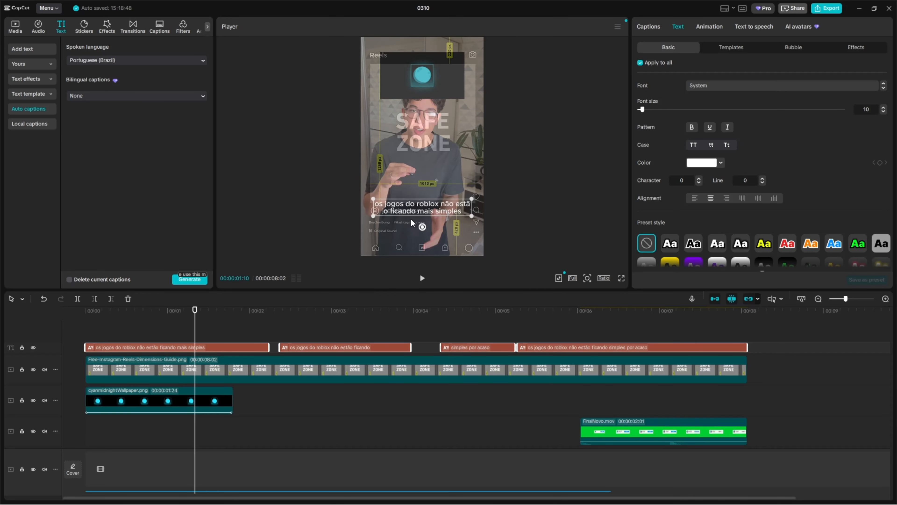
drag(418, 216, 422, 202)
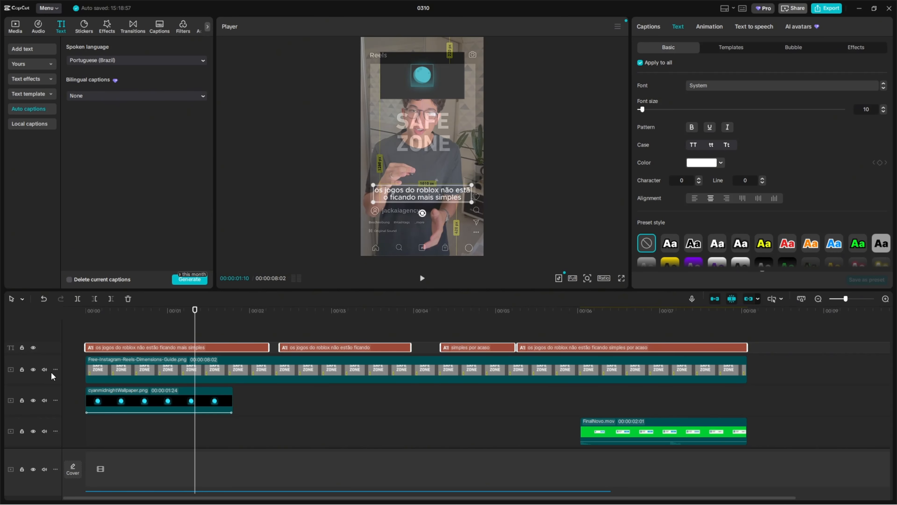
click(34, 370)
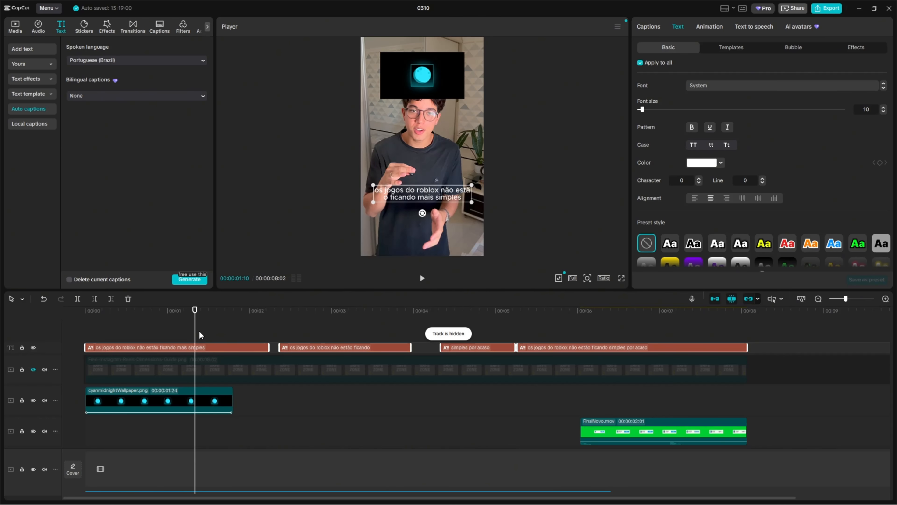
- Lower all the captions slightly and check their placement by briefly showing the Reels safe zone guide
click(70, 319)
click(208, 310)
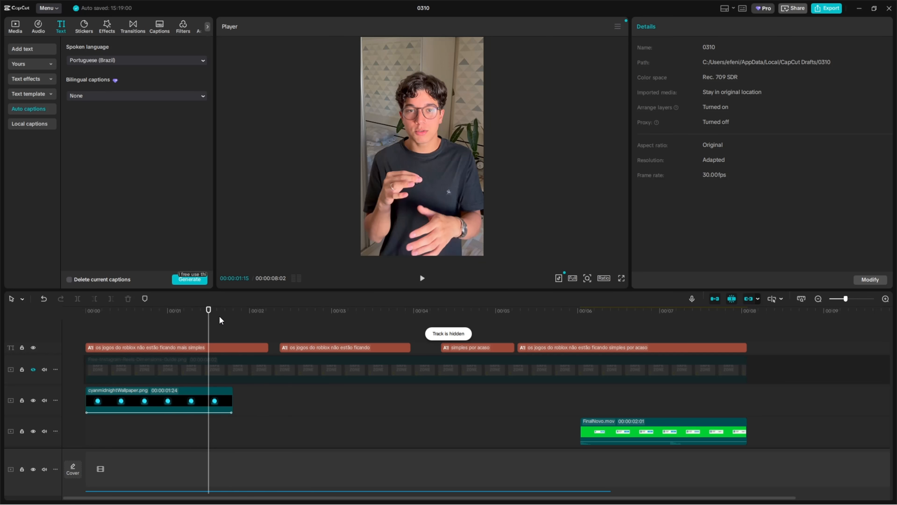
click(153, 350)
drag(441, 198, 436, 207)
click(33, 370)
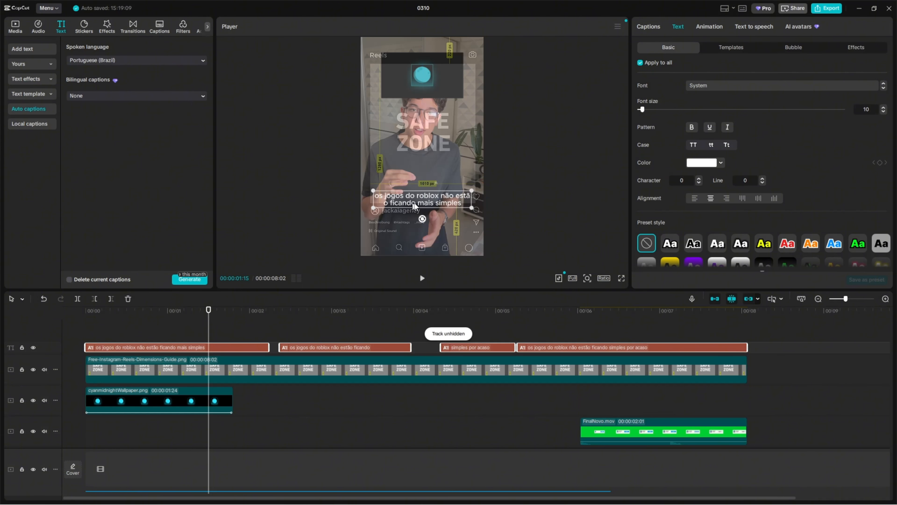
click(34, 369)
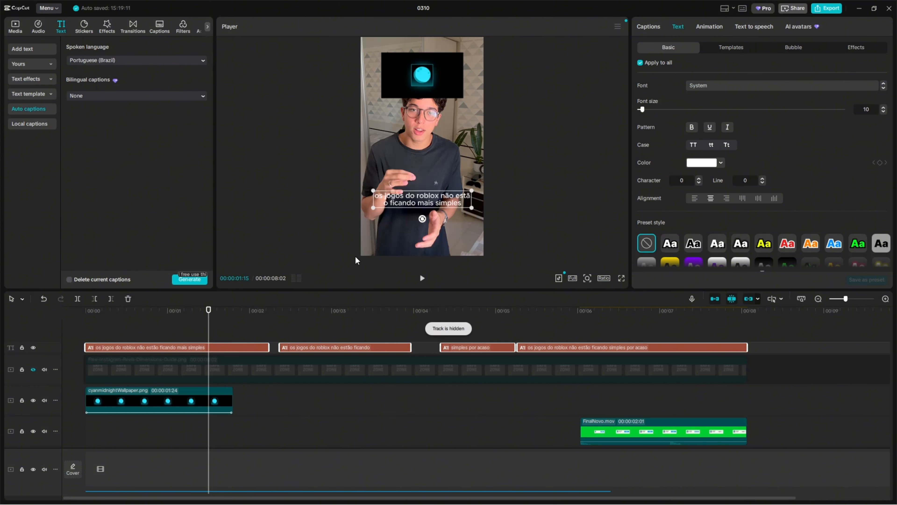
- Set the font of all captions to prompt-Blk
click(702, 89)
click(720, 150)
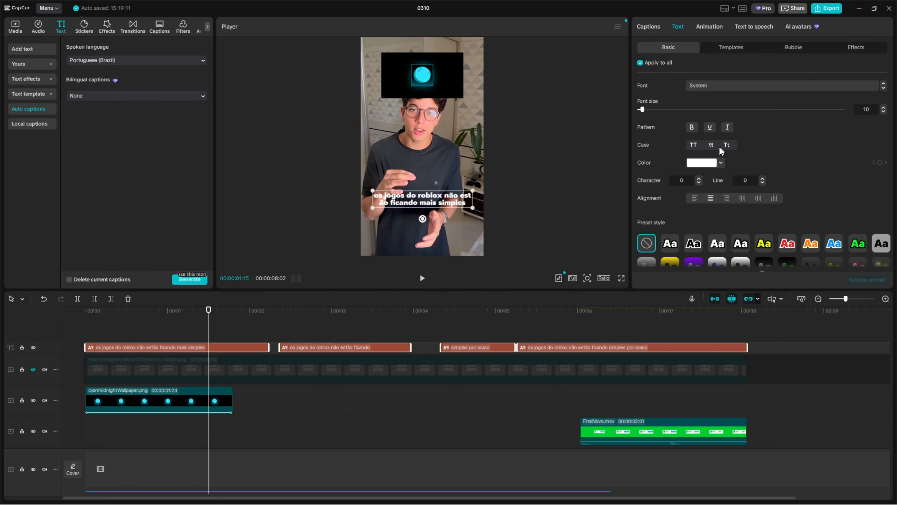
- Try a white preset text style on the captions and look over the remaining presets
scroll(694, 160, down, 3)
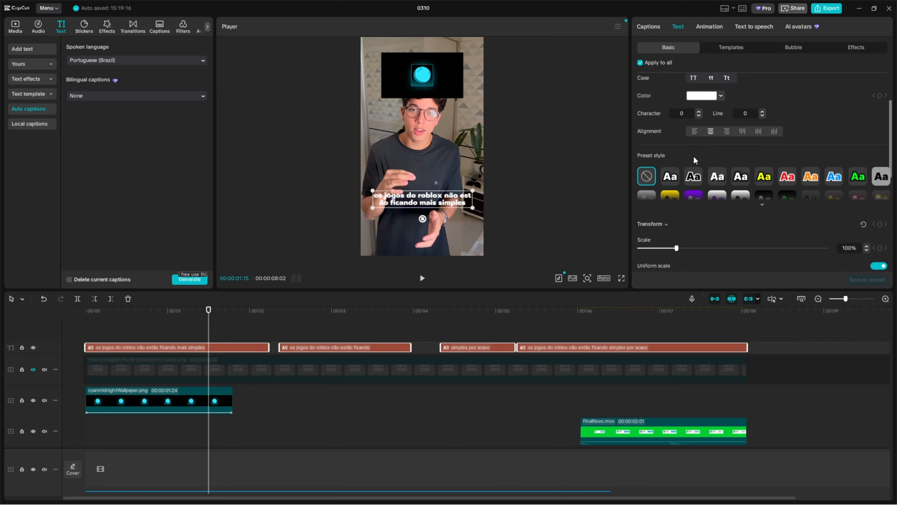
click(717, 176)
scroll(706, 172, down, 2)
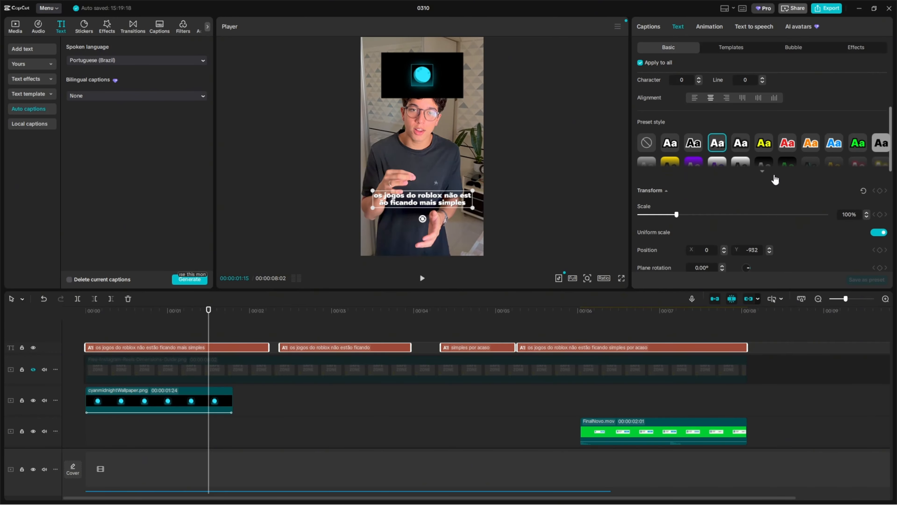
click(774, 179)
scroll(720, 145, down, 5)
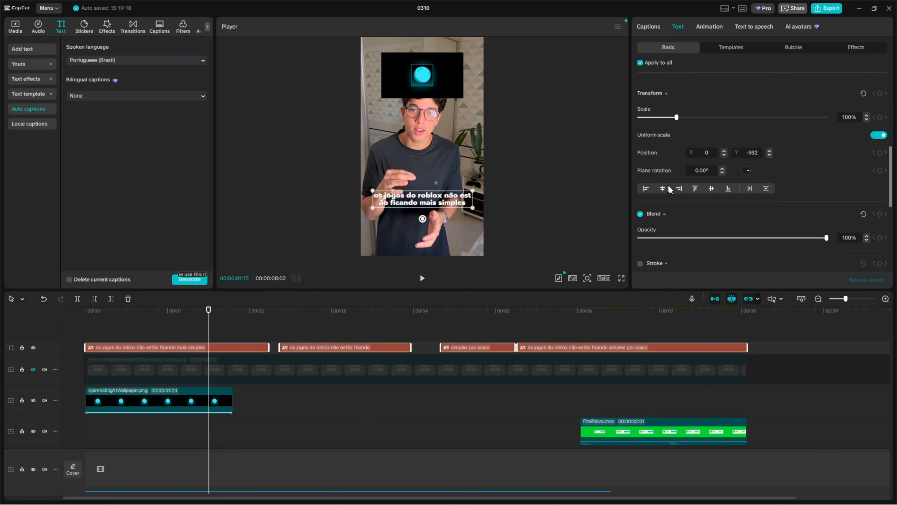
scroll(713, 122, up, 3)
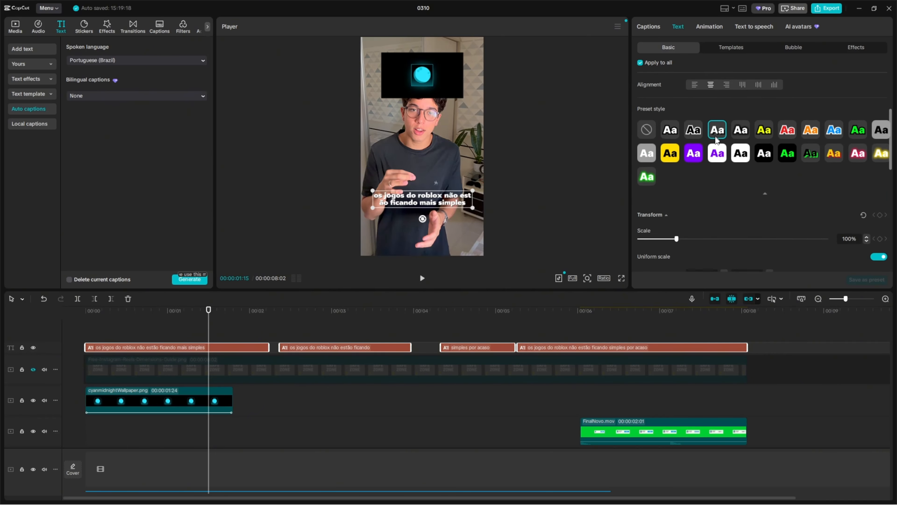
- Add a black stroke to all captions and reduce its thickness
scroll(714, 134, down, 6)
click(640, 245)
scroll(705, 170, down, 4)
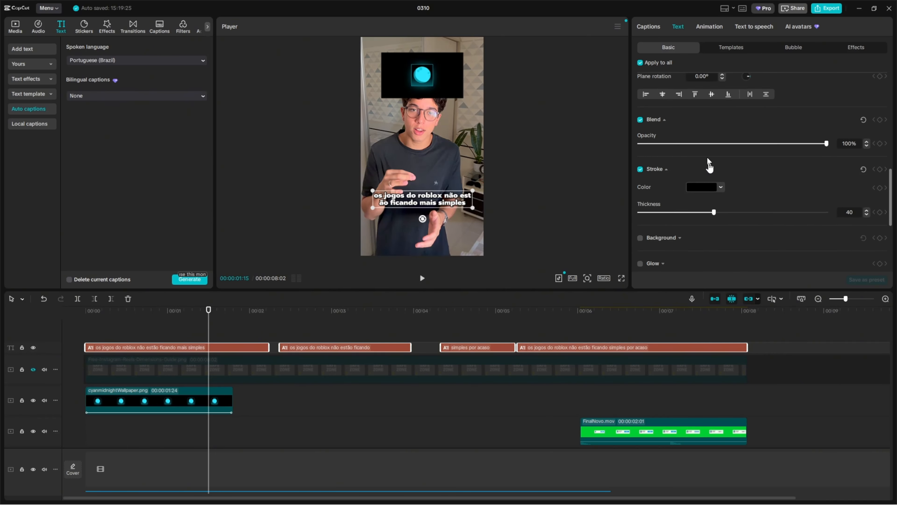
drag(710, 203, 671, 204)
scroll(692, 148, up, 10)
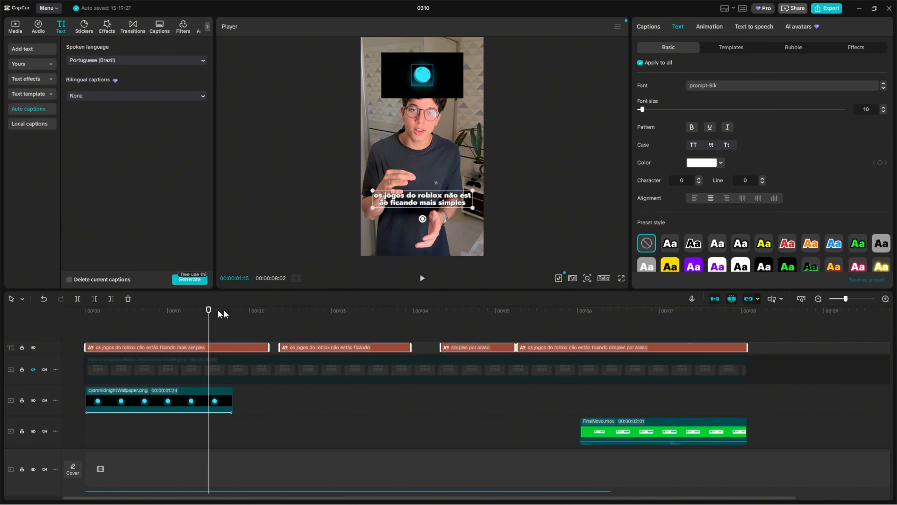
- Scrub through the edit from the start to the last clip to review the styled captions
click(78, 313)
drag(79, 314, 201, 335)
click(567, 332)
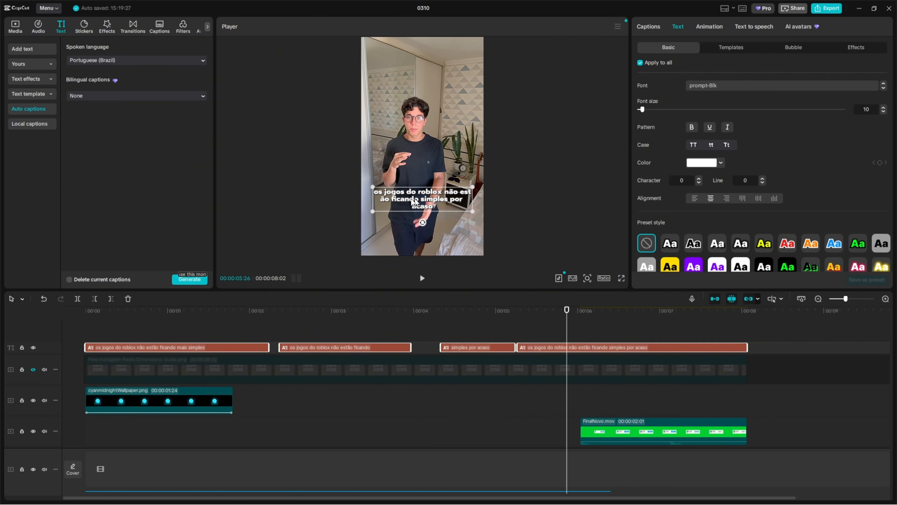
- Try the yellow word-highlighting Verbat…or II caption animation on all captions
drag(583, 330, 158, 325)
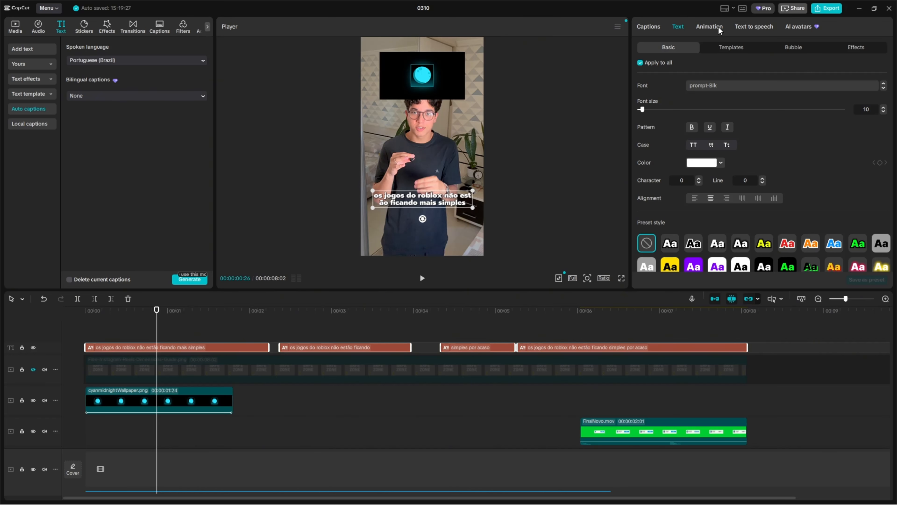
click(706, 25)
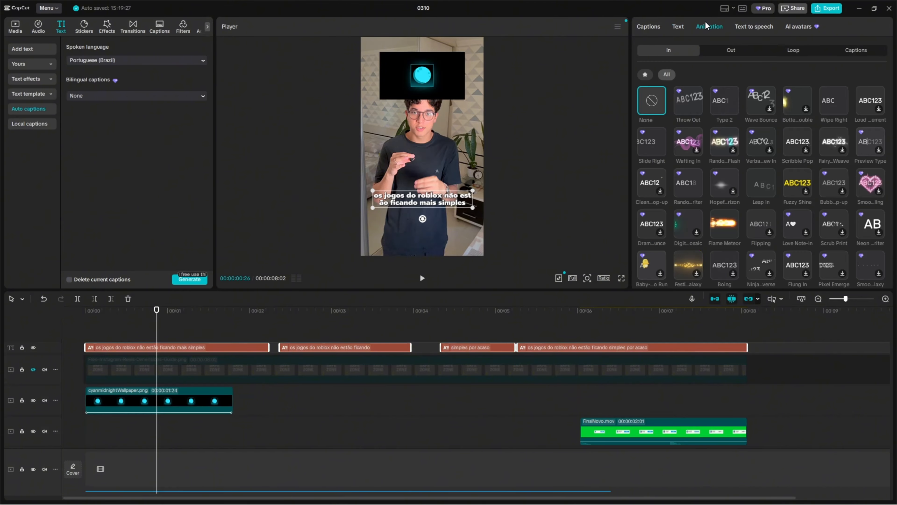
click(760, 355)
click(117, 346)
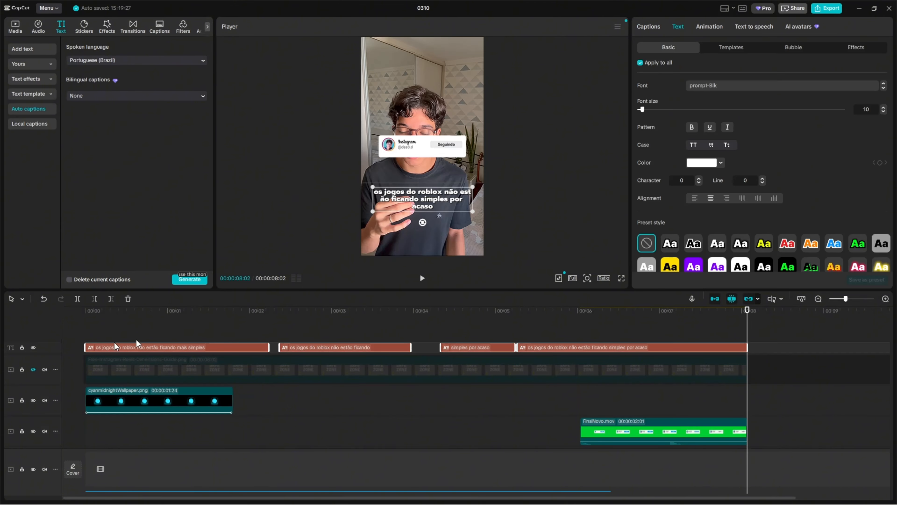
click(645, 29)
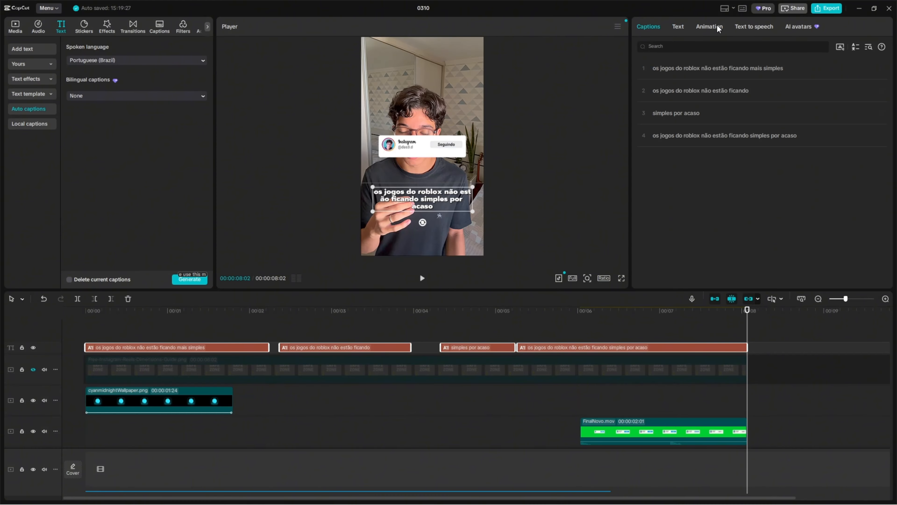
click(699, 27)
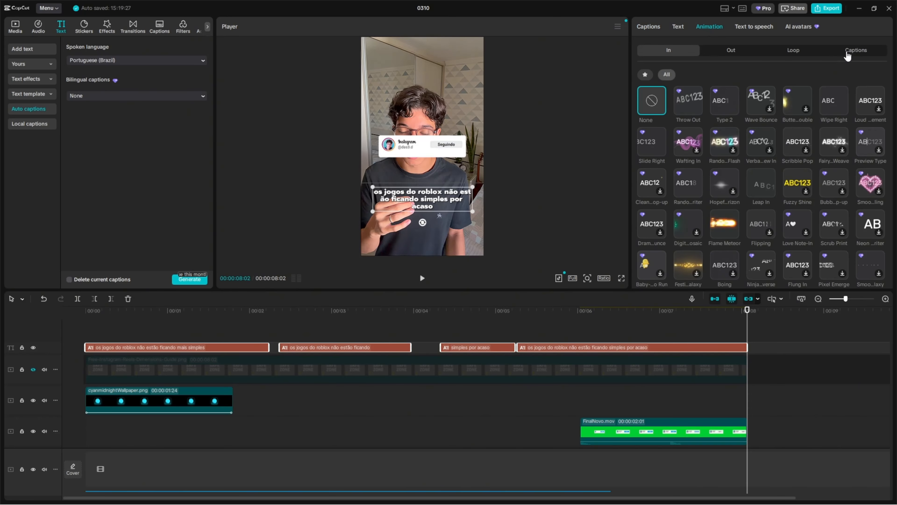
click(847, 53)
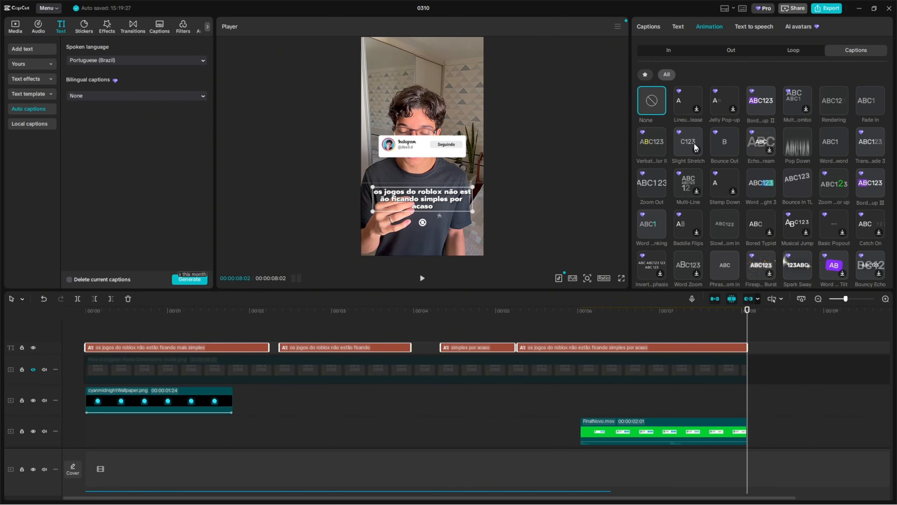
click(657, 148)
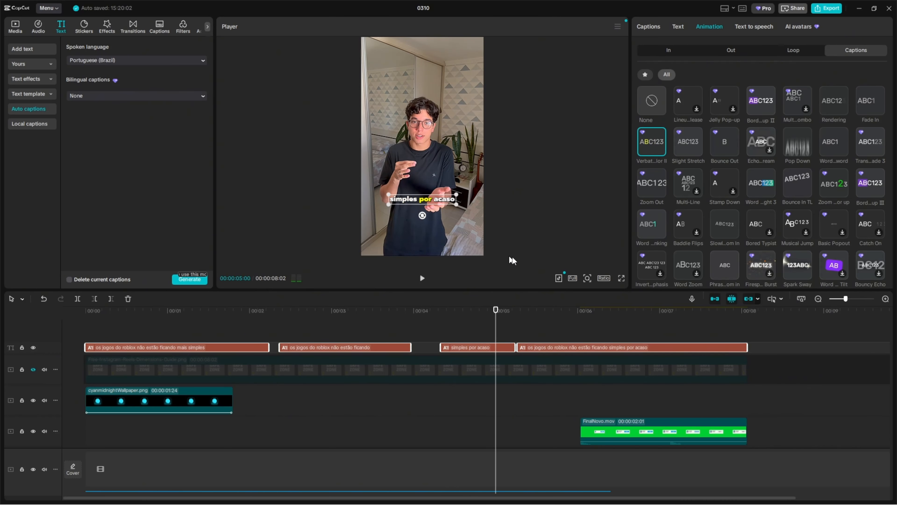
- Mute the main track and the track holding the IMG_5601.MOV clips
click(44, 469)
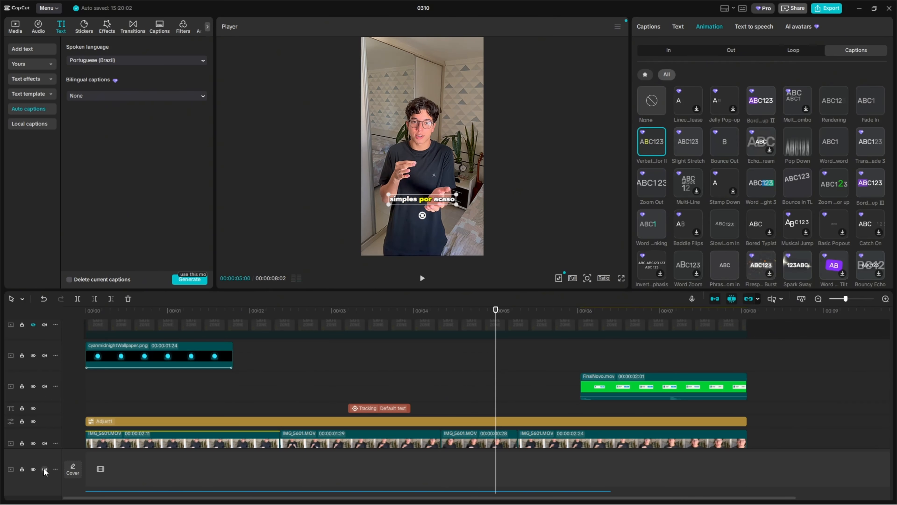
key(space)
key(space)
scroll(94, 394, down, 3)
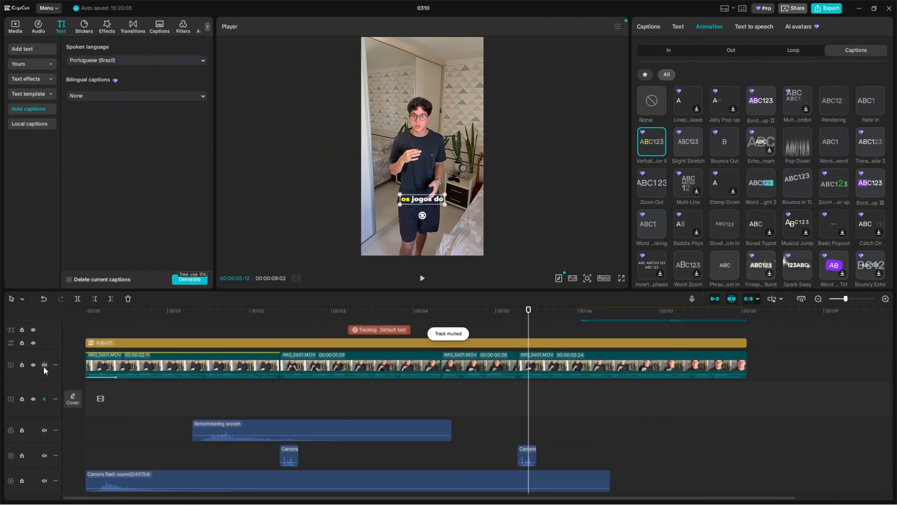
scroll(151, 341, up, 5)
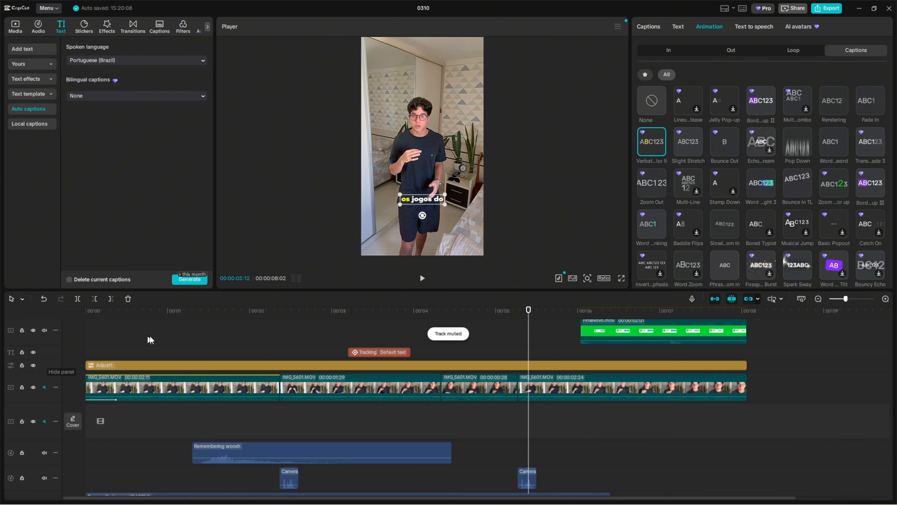
- Play the edit from near its start to preview the yellow word-highlighting captions
key(space)
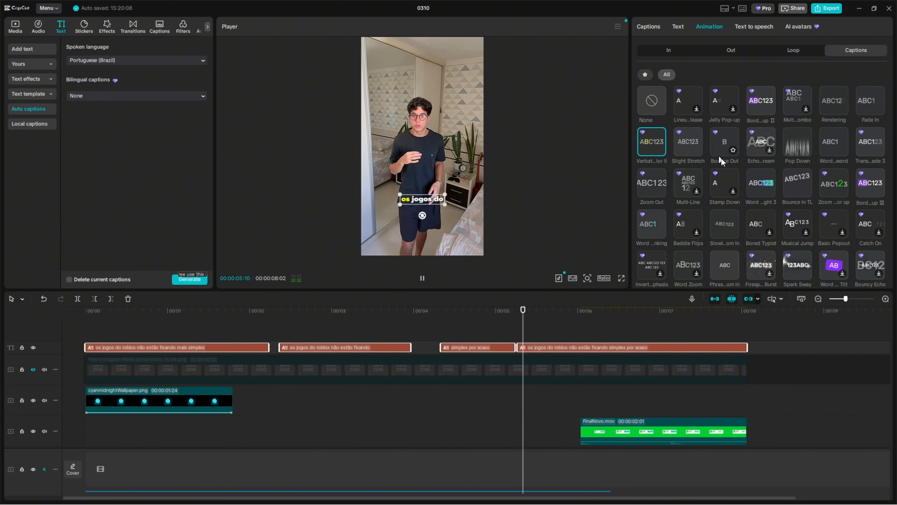
click(291, 310)
click(124, 310)
key(space)
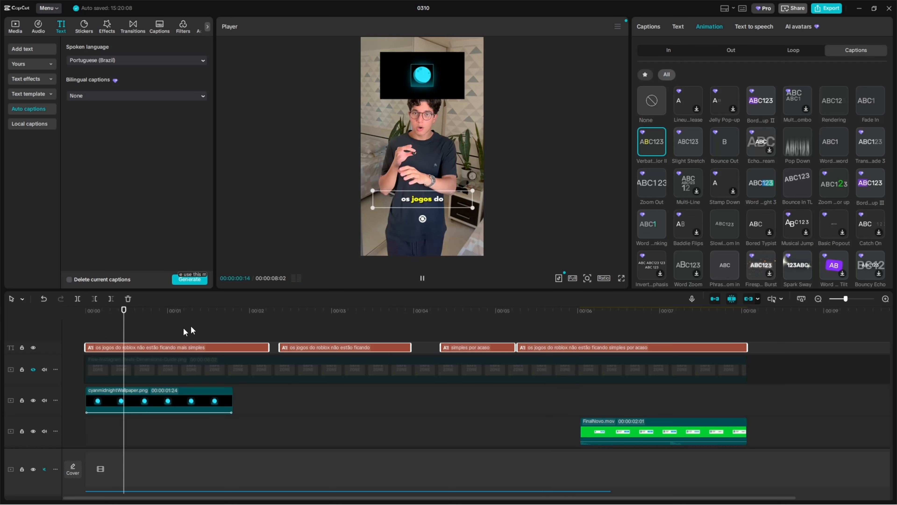
- Apply the Short…aling animation from the favourite caption animations to all captions
click(644, 74)
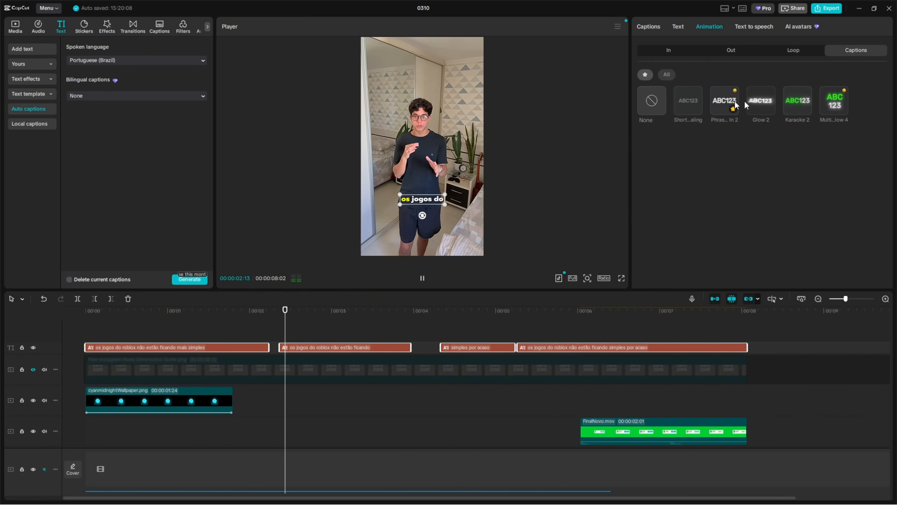
key(space)
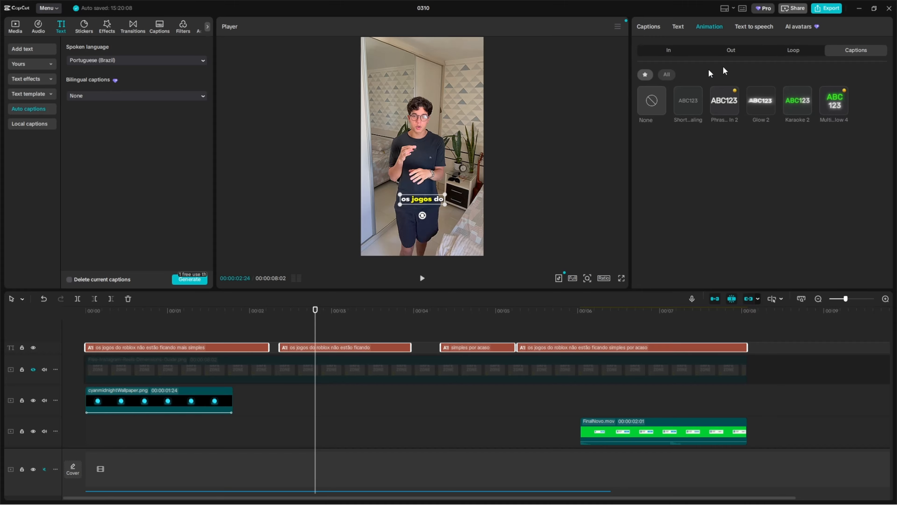
click(666, 74)
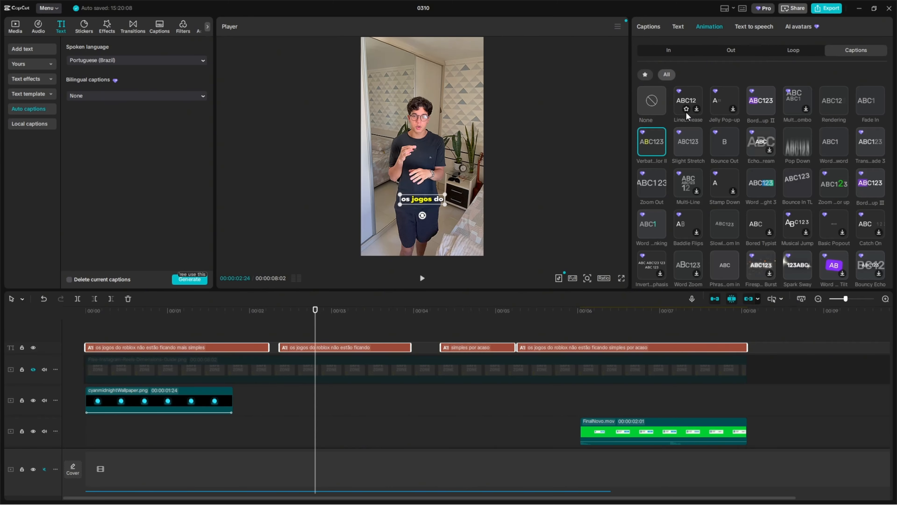
click(686, 109)
click(645, 74)
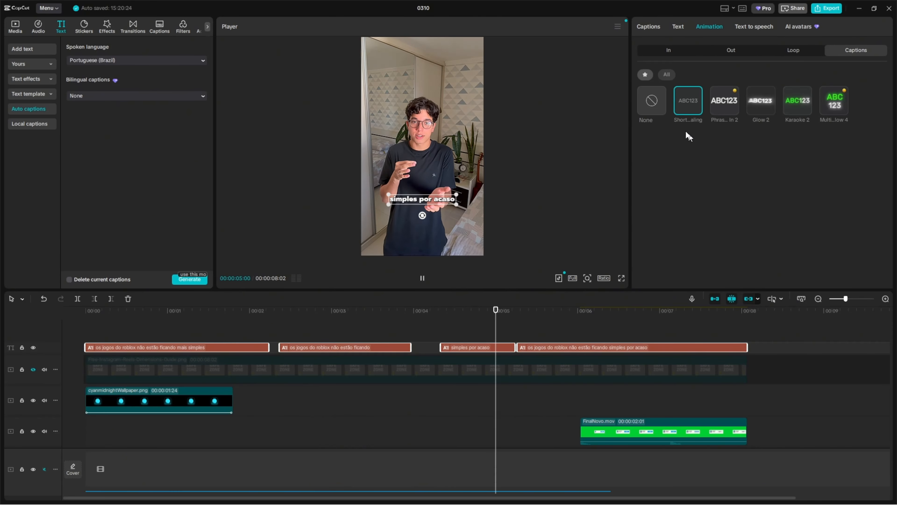
- Play the edit from the beginning to check the Short…aling caption animation
drag(415, 313, 83, 313)
key(space)
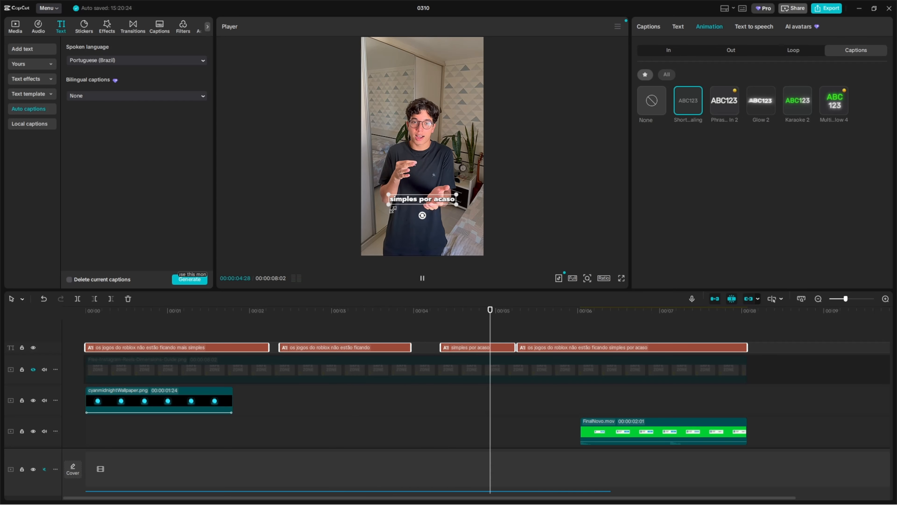
click(567, 202)
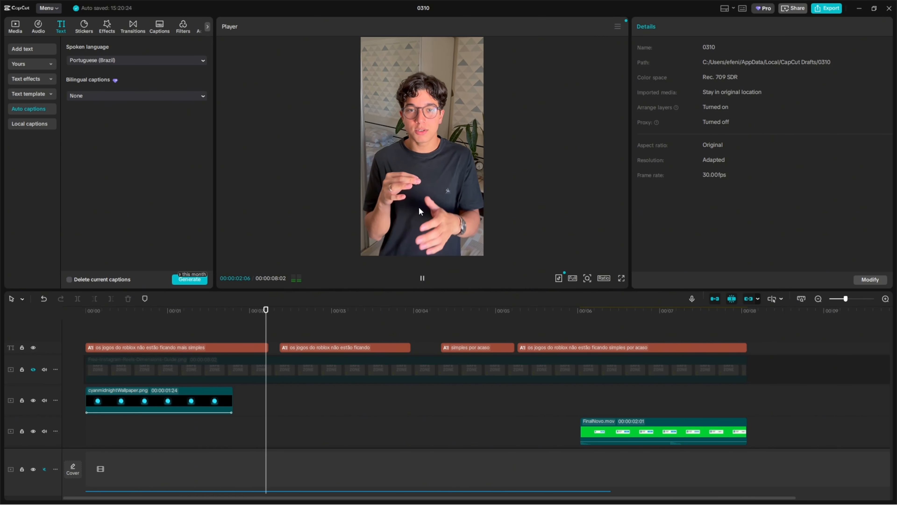
key(space)
- Change all captions to uppercase
click(741, 347)
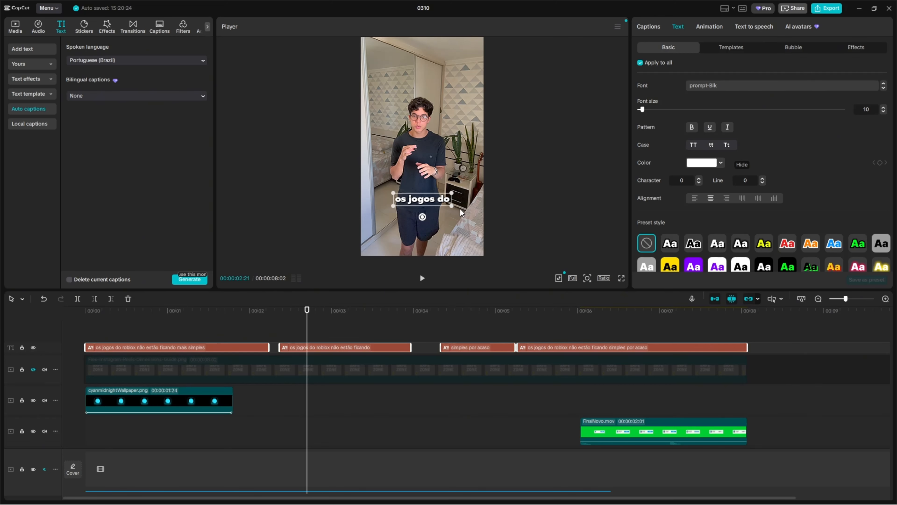
scroll(694, 130, down, 1)
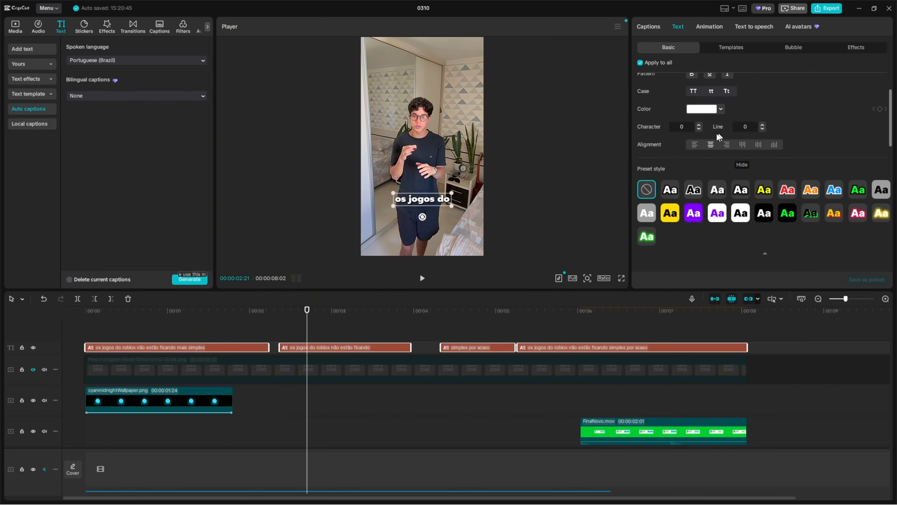
click(693, 122)
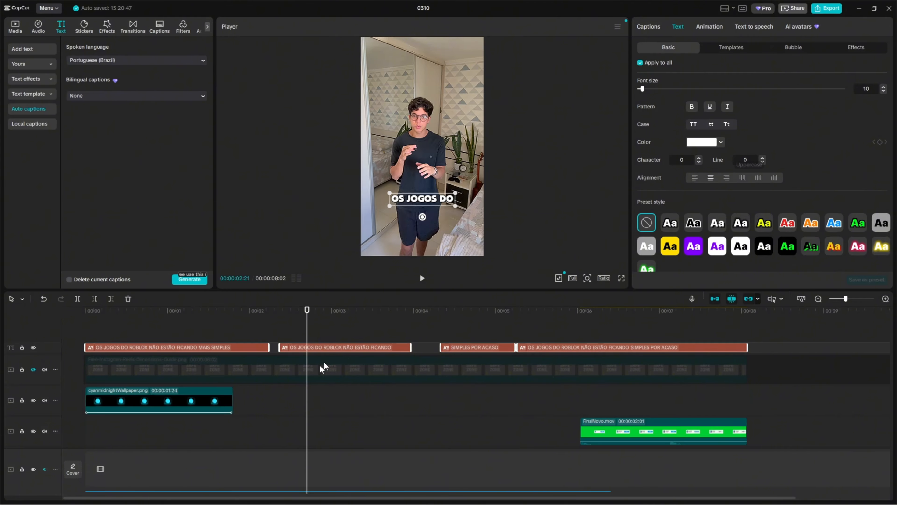
- Play the edit from the beginning and from the last clip to review the uppercase captions
key(Home)
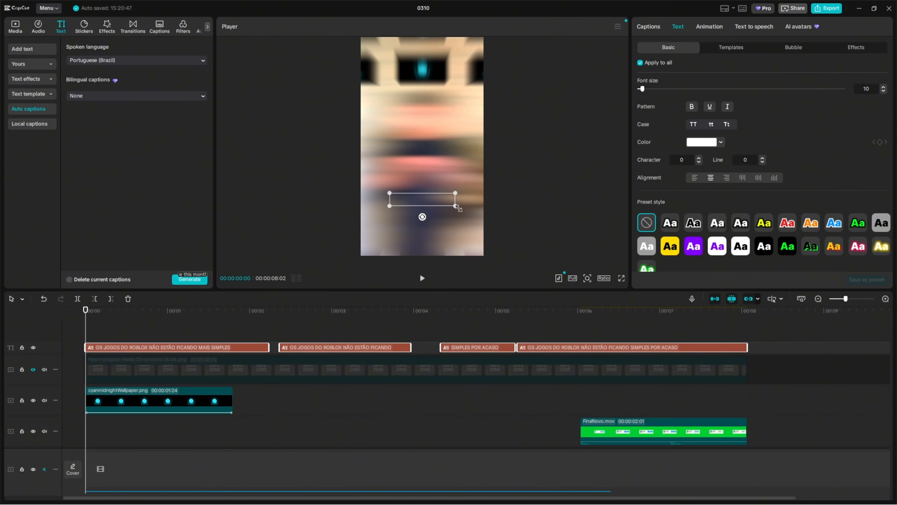
key(space)
click(537, 311)
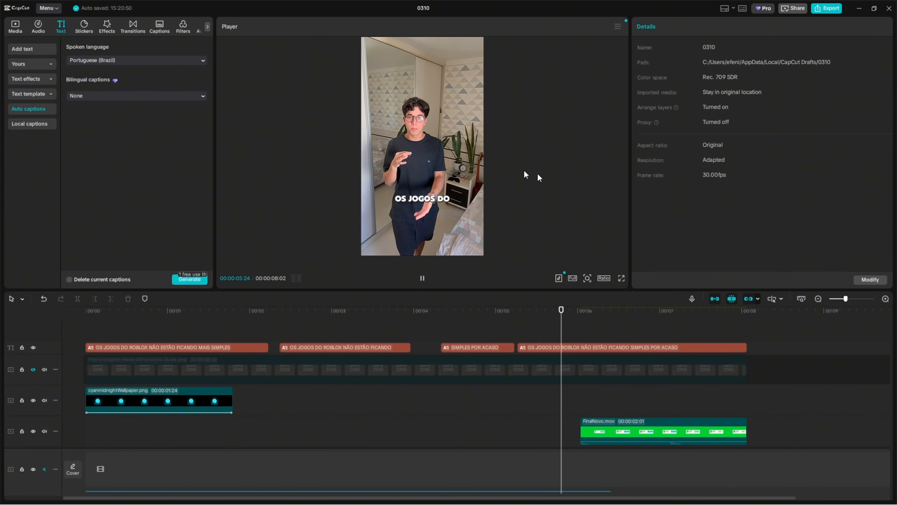
click(700, 347)
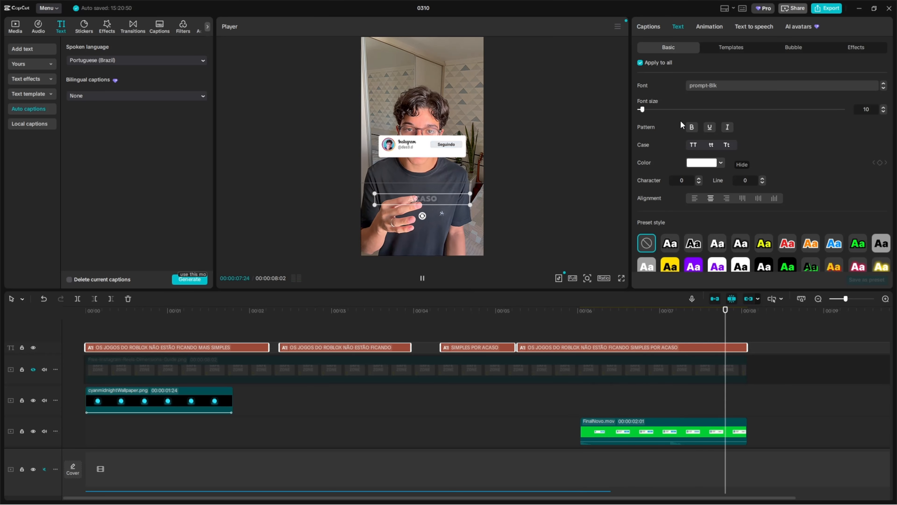
key(space)
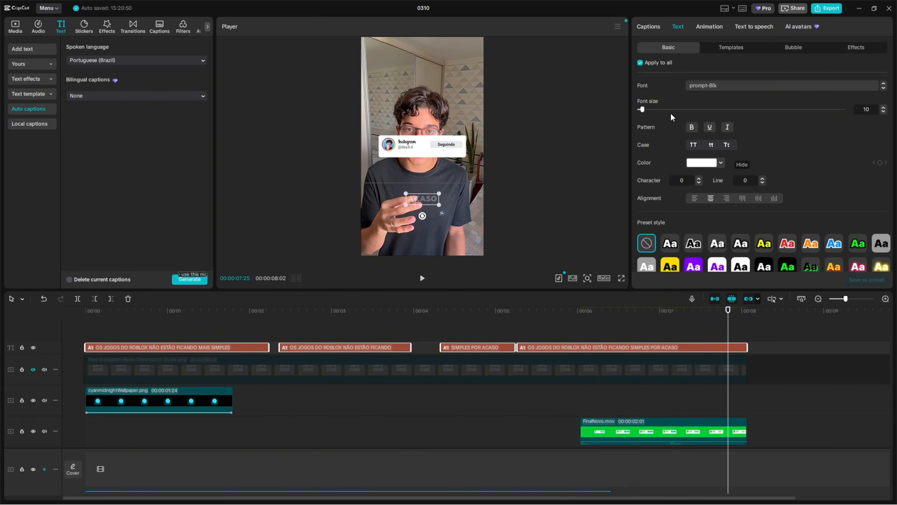
click(558, 310)
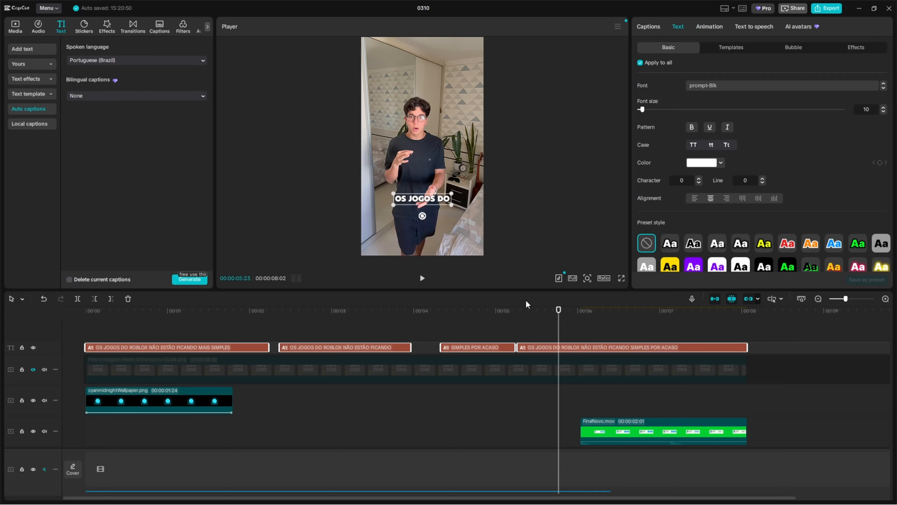
- Switch to the robotictitans Instagram page in the browser and examine the text styling in two of its reels
key(alt+Tab)
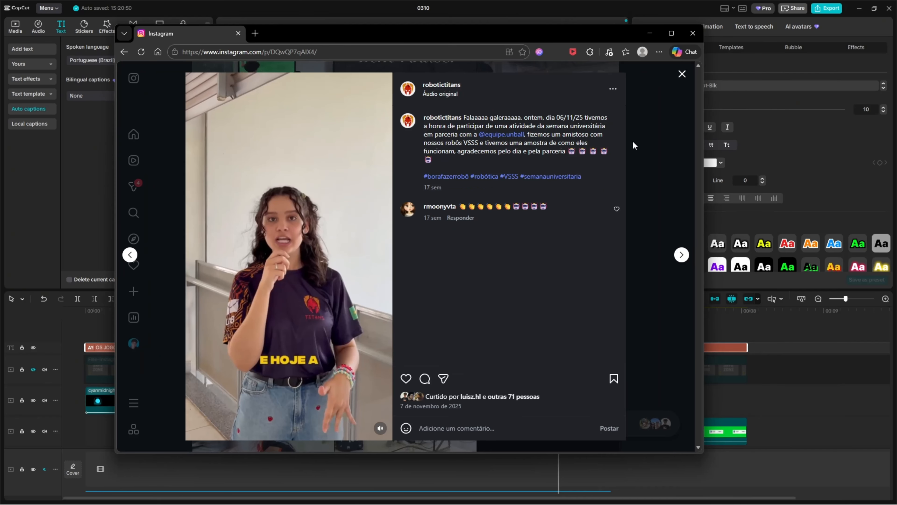
click(630, 145)
click(489, 235)
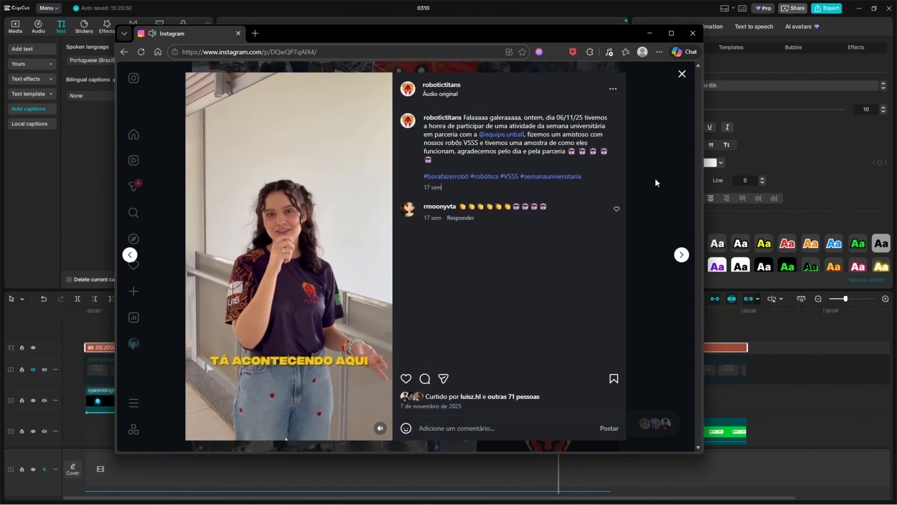
click(682, 75)
scroll(502, 185, down, 6)
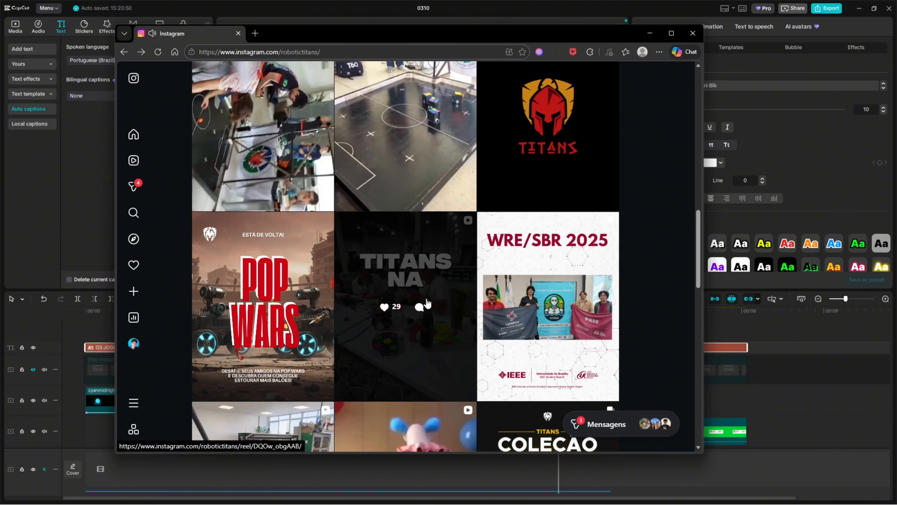
click(410, 304)
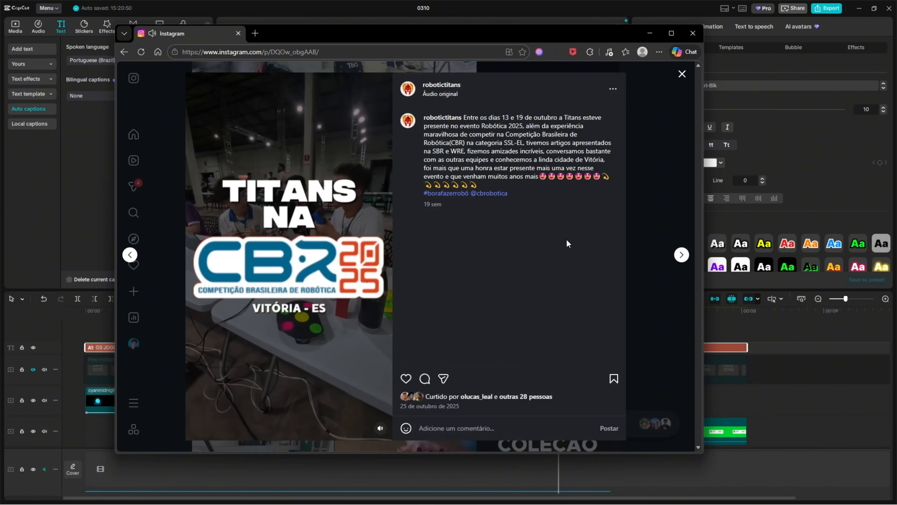
click(664, 88)
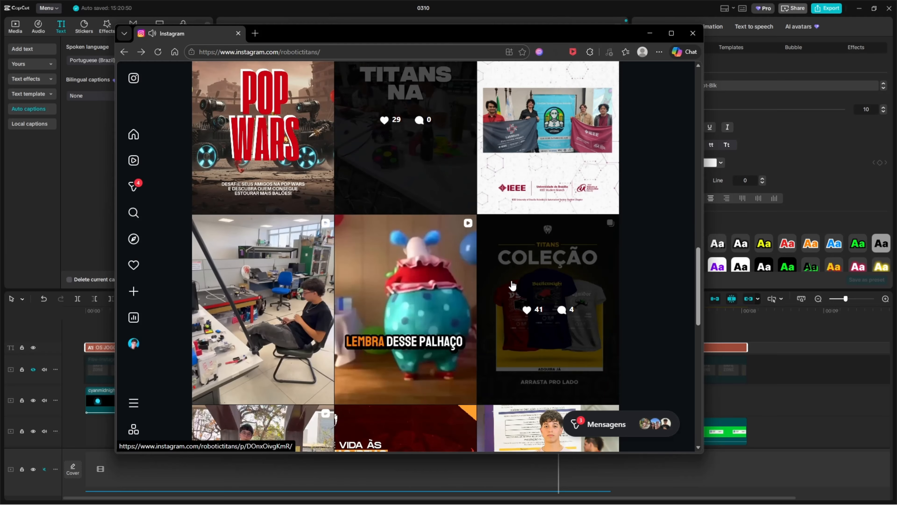
- Browse the robotictitans post grid for caption examples and reopen the reel with yellow uppercase captions
scroll(468, 236, down, 5)
scroll(459, 228, up, 8)
scroll(463, 223, up, 3)
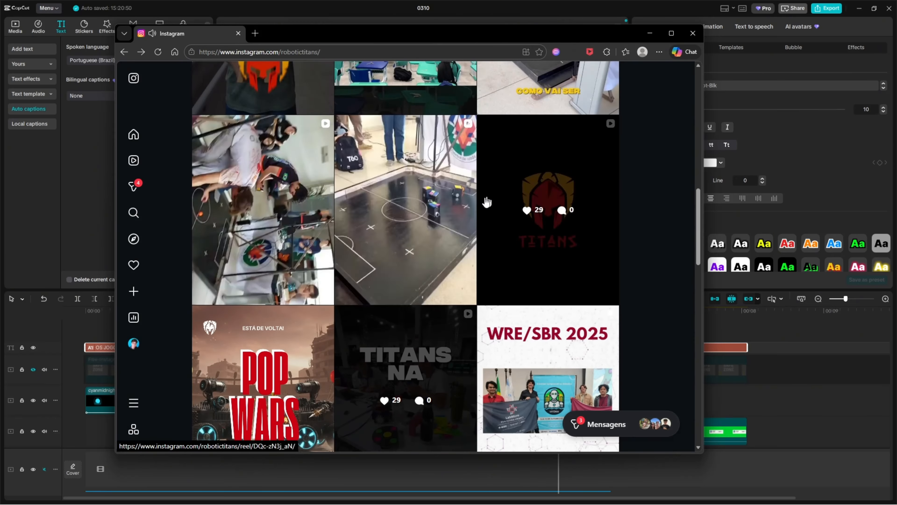
scroll(336, 200, up, 7)
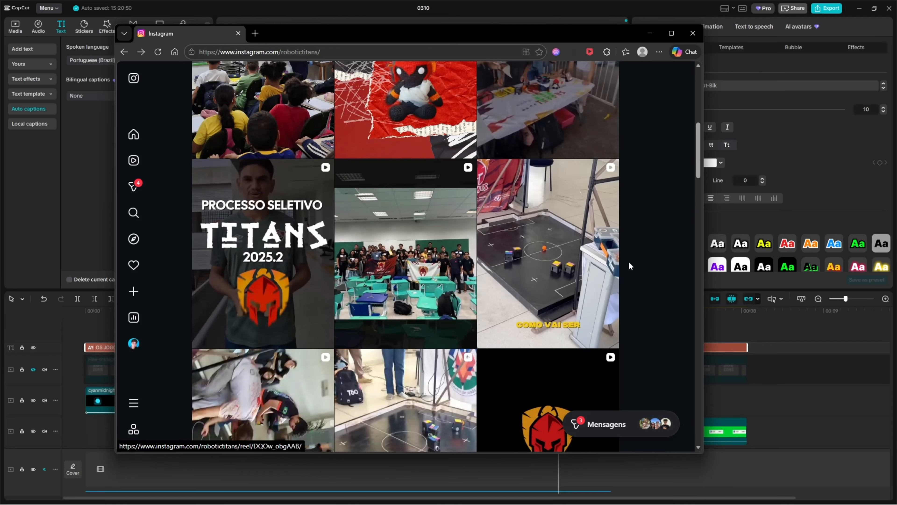
scroll(618, 216, up, 1)
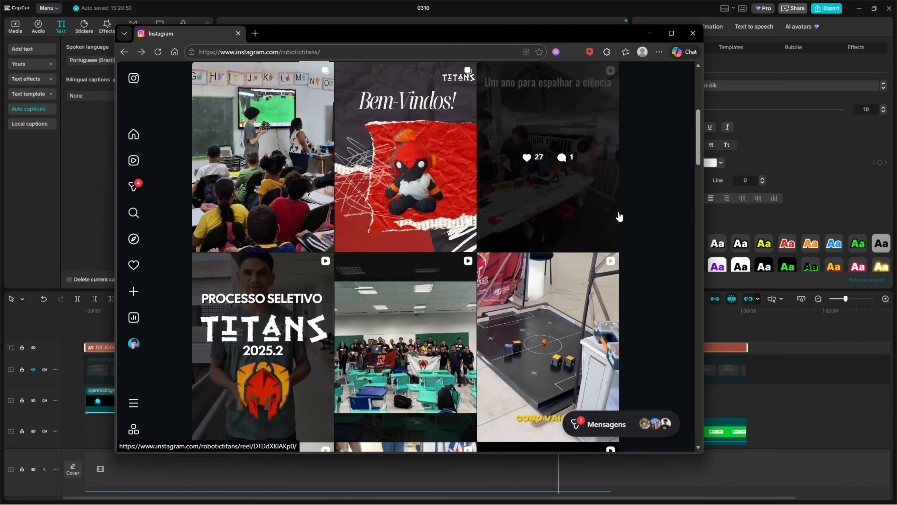
scroll(619, 226, down, 5)
scroll(601, 227, up, 3)
click(533, 220)
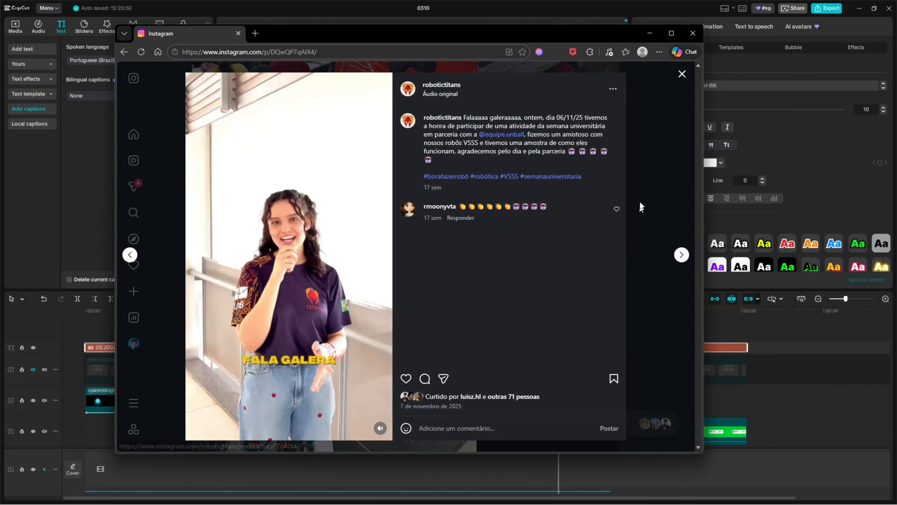
- Browse further robotictitans posts and reels for caption style references, and return to the CapCut project
key(Escape)
scroll(533, 220, down, 5)
click(533, 220)
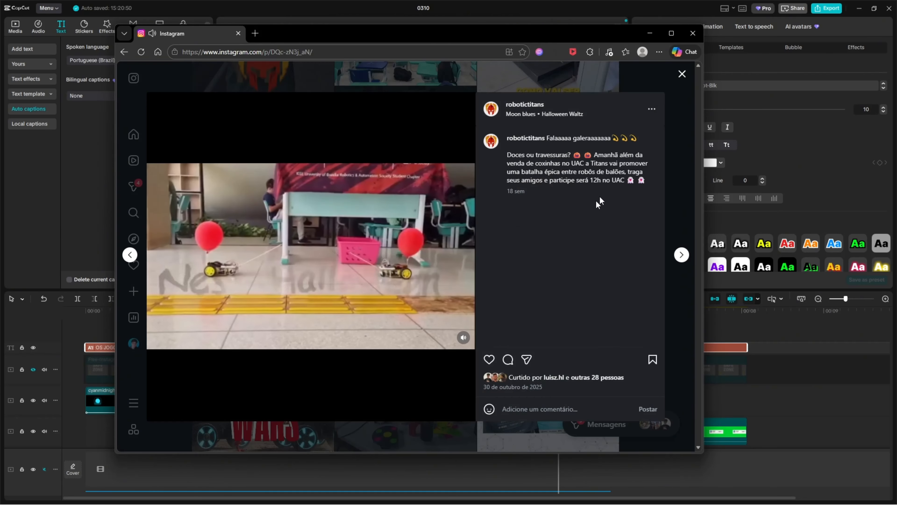
click(670, 155)
click(406, 249)
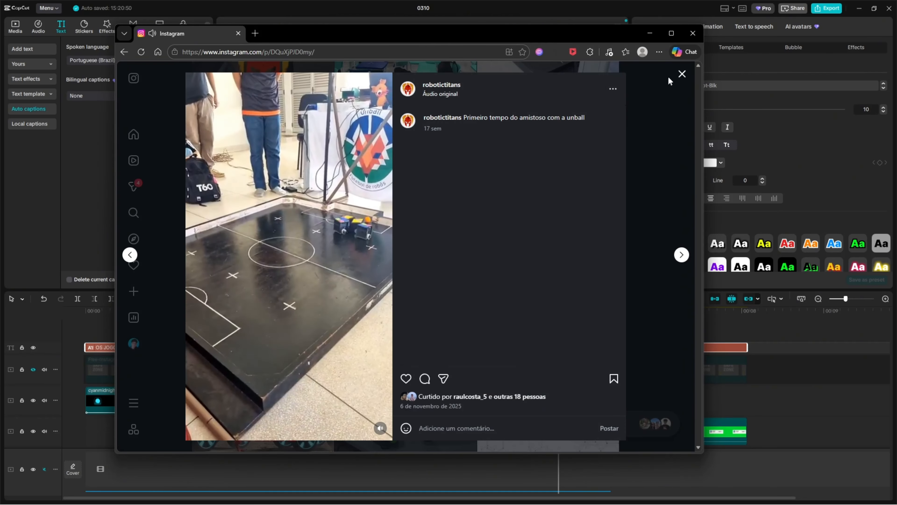
click(681, 75)
scroll(603, 199, down, 6)
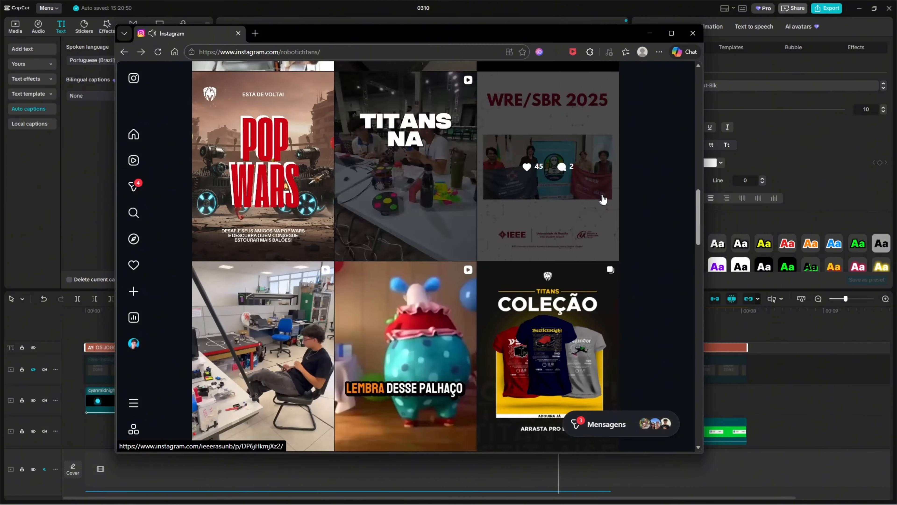
scroll(603, 200, down, 12)
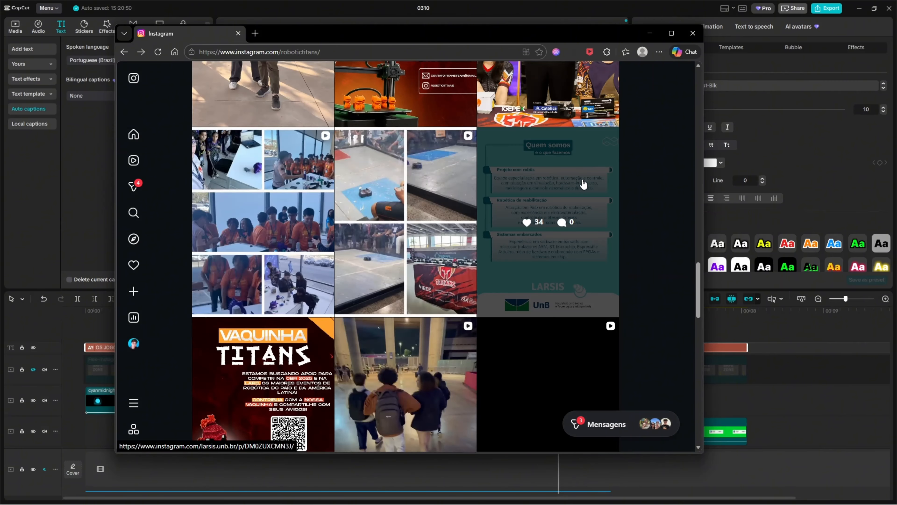
scroll(583, 184, down, 6)
click(378, 199)
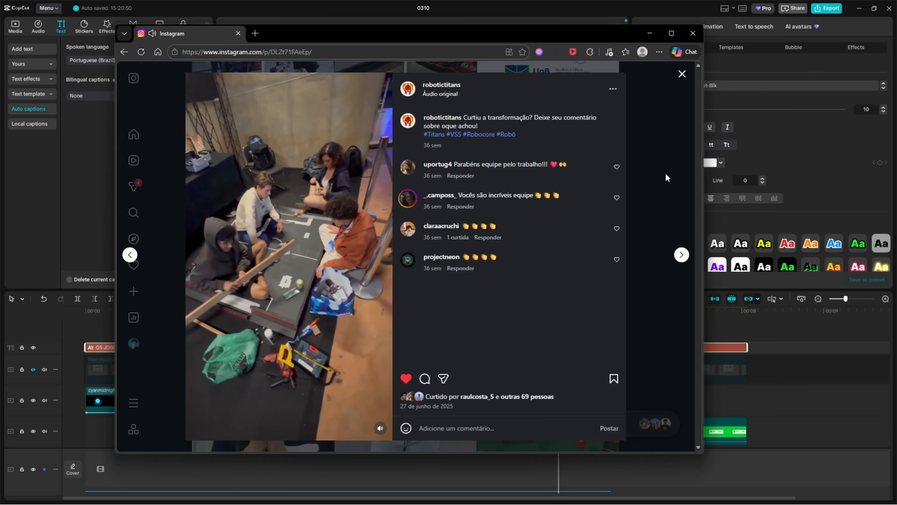
click(662, 174)
scroll(606, 213, up, 15)
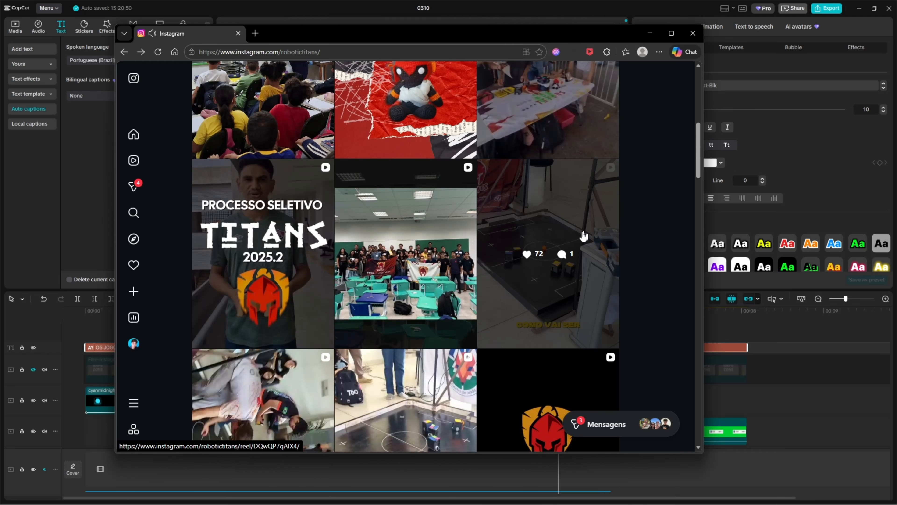
scroll(610, 154, up, 5)
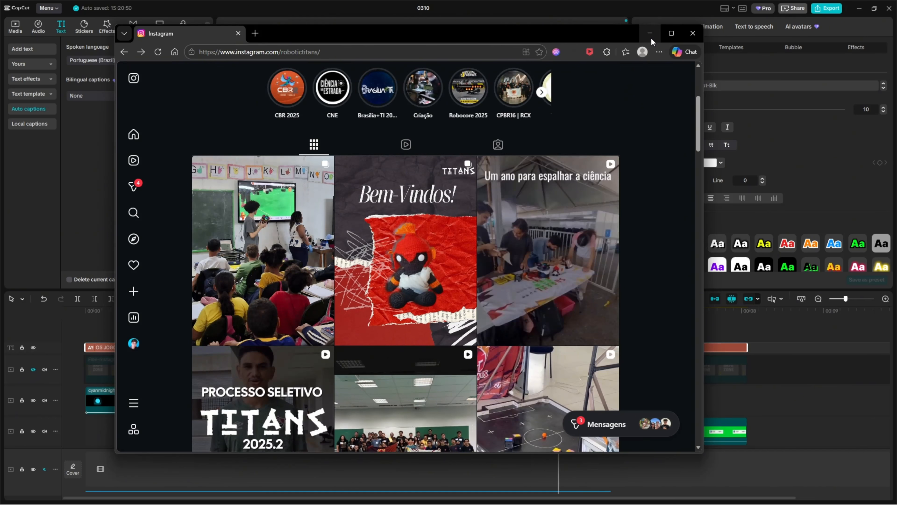
click(649, 34)
- Look at the caption bubble options and play the whole edit from the beginning to review it
scroll(684, 207, down, 2)
scroll(752, 189, up, 2)
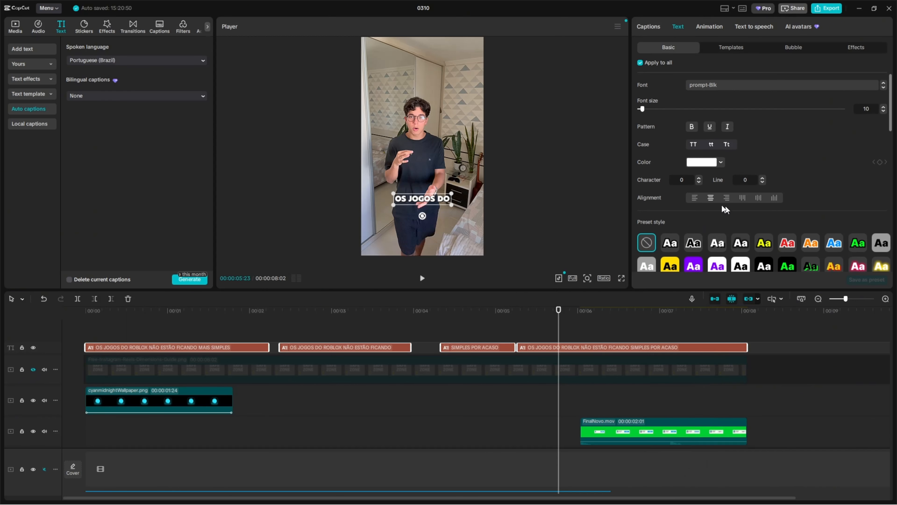
click(794, 48)
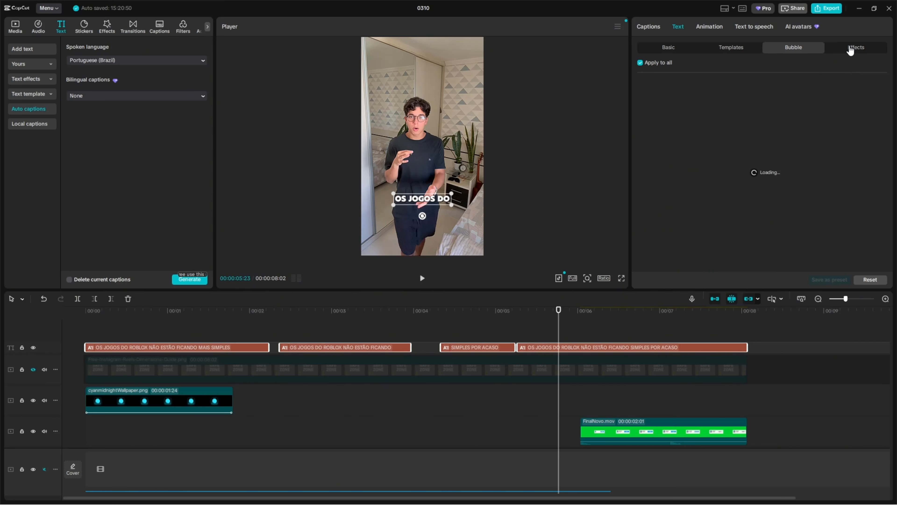
click(650, 50)
drag(562, 317, 56, 354)
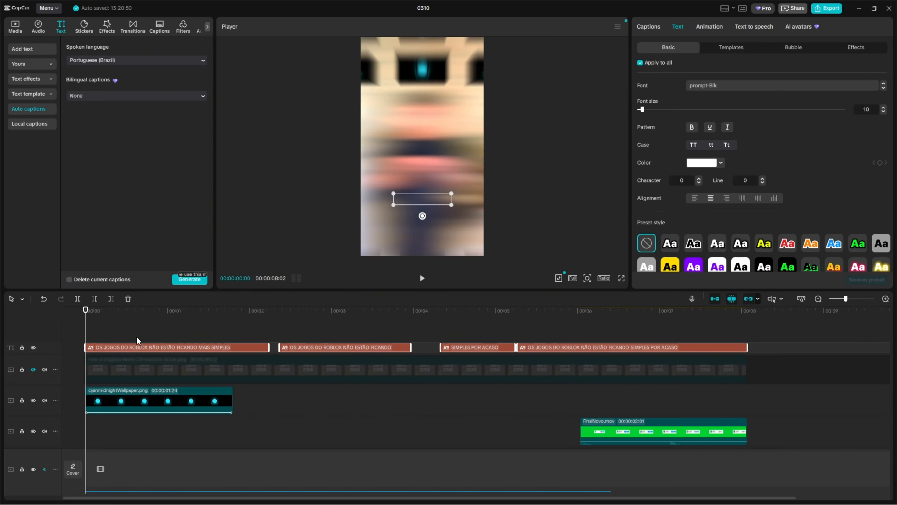
key(space)
click(307, 320)
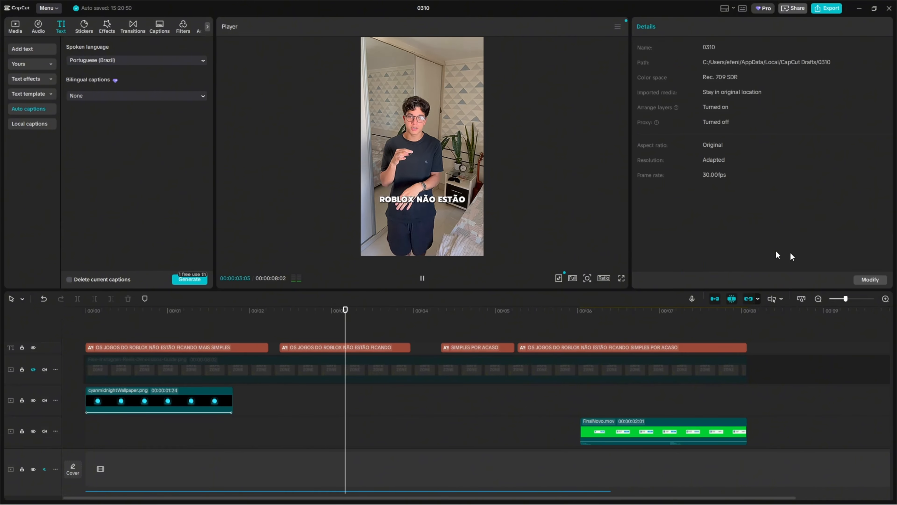
drag(850, 297, 843, 297)
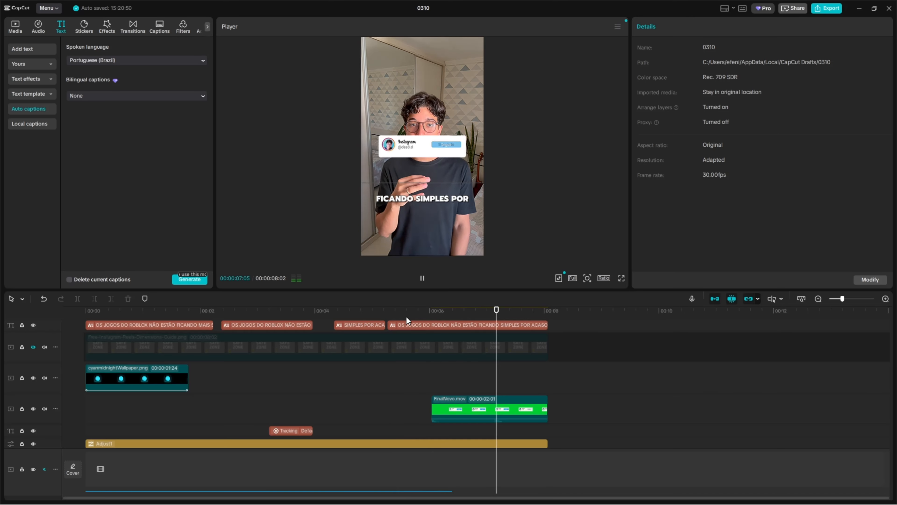
key(space)
- Try exporting the project to check which Pro features it uses, and return to editing
scroll(565, 354, down, 6)
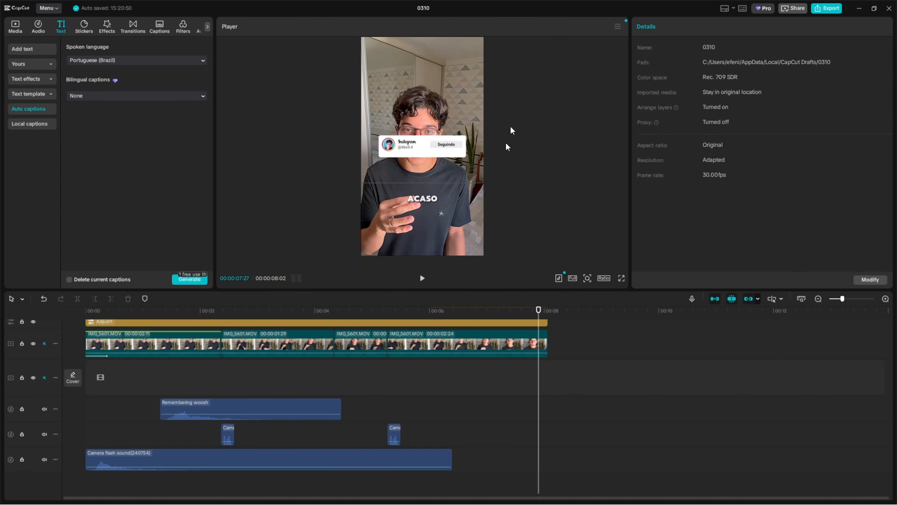
click(832, 10)
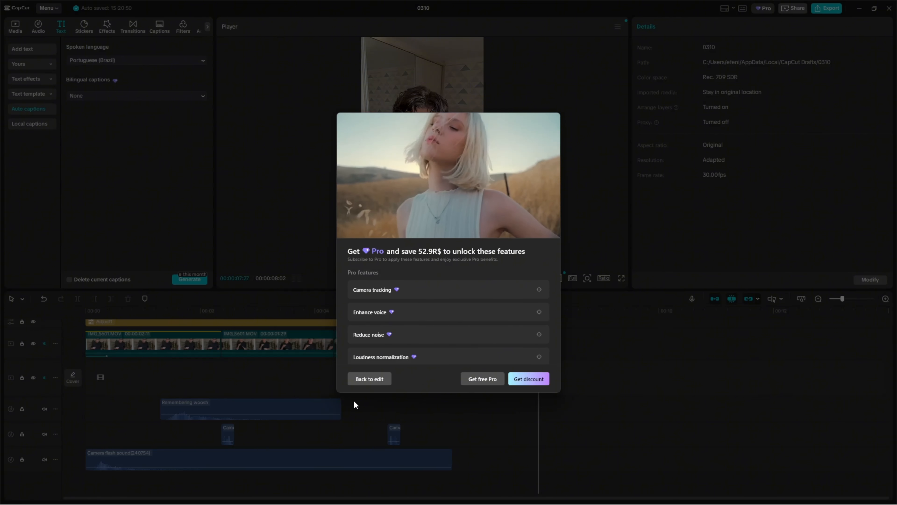
click(366, 380)
scroll(554, 334, up, 5)
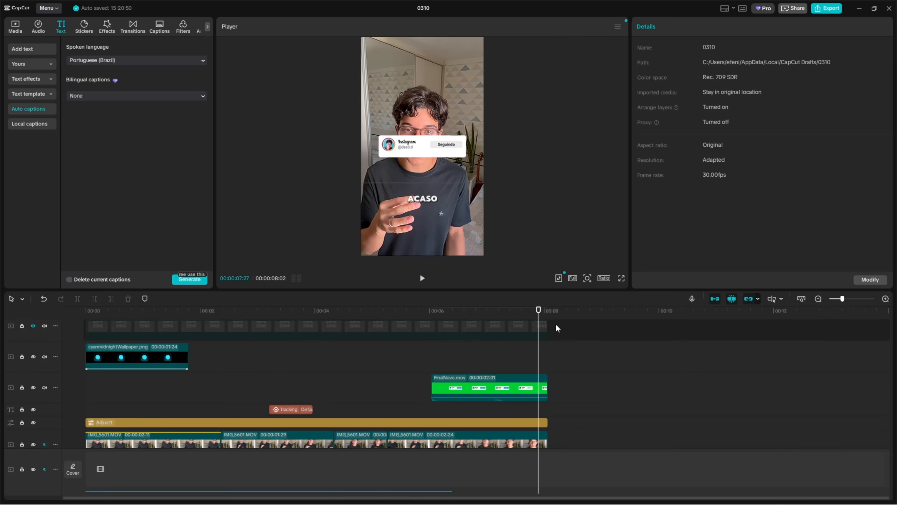
drag(843, 298, 837, 299)
scroll(395, 374, down, 3)
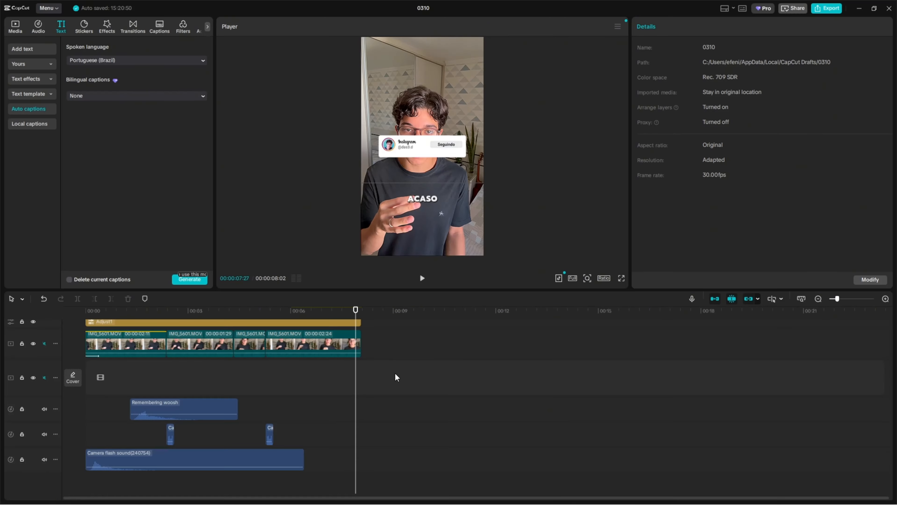
drag(481, 482, 94, 316)
click(119, 378)
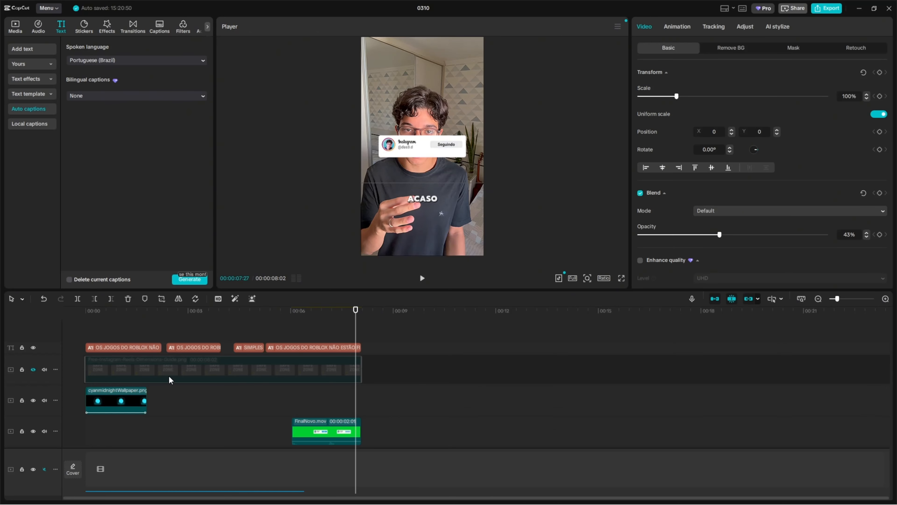
key(Delete)
click(116, 347)
key(ctrl+z)
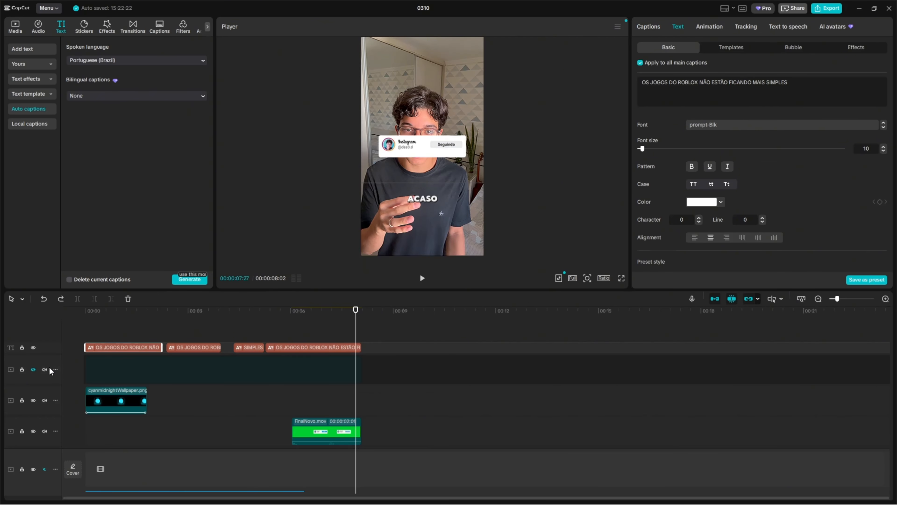
click(33, 369)
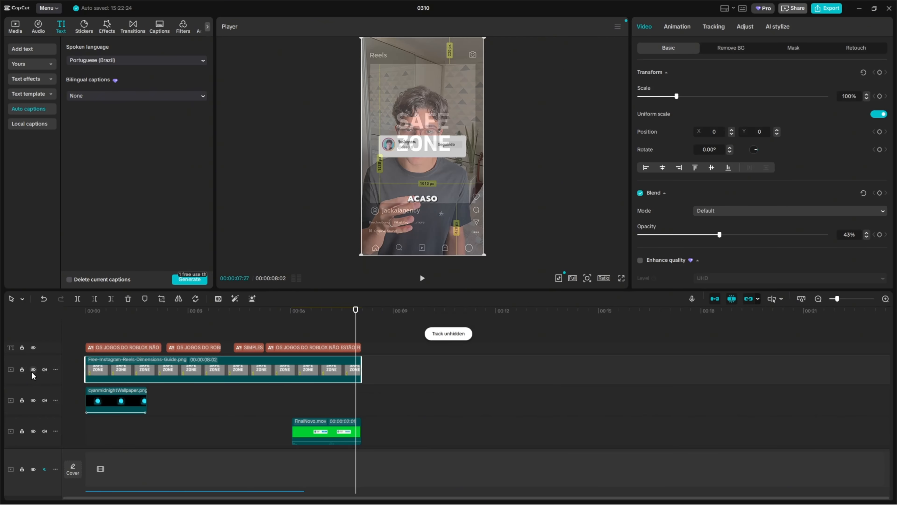
click(32, 369)
- Combine all captions, overlays, video clips and sounds on the timeline into one compound clip
drag(120, 341, 348, 483)
right_click(265, 460)
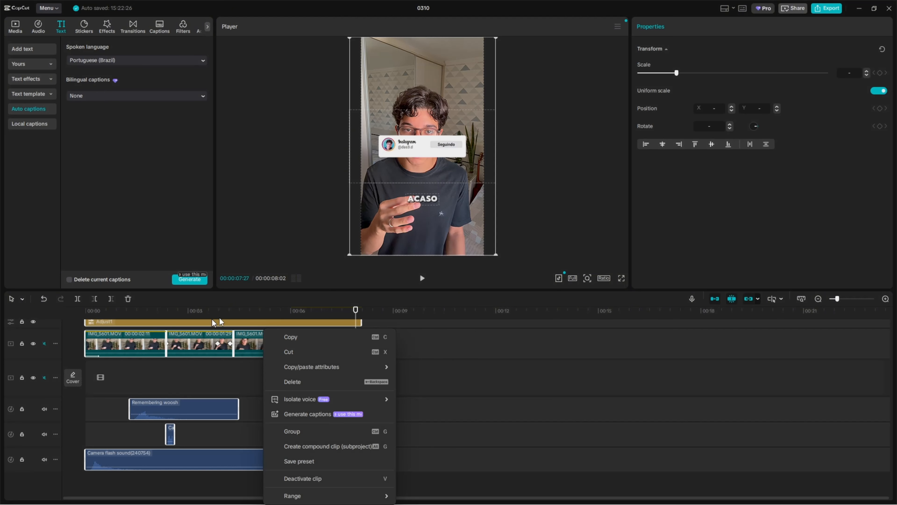
click(319, 449)
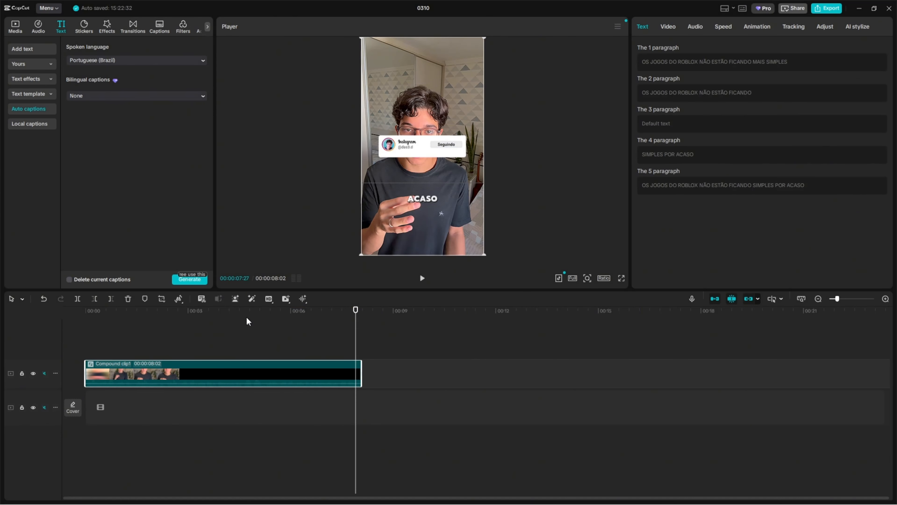
- Enable Motion blur on the compound clip
drag(246, 320, 130, 317)
key(space)
click(667, 26)
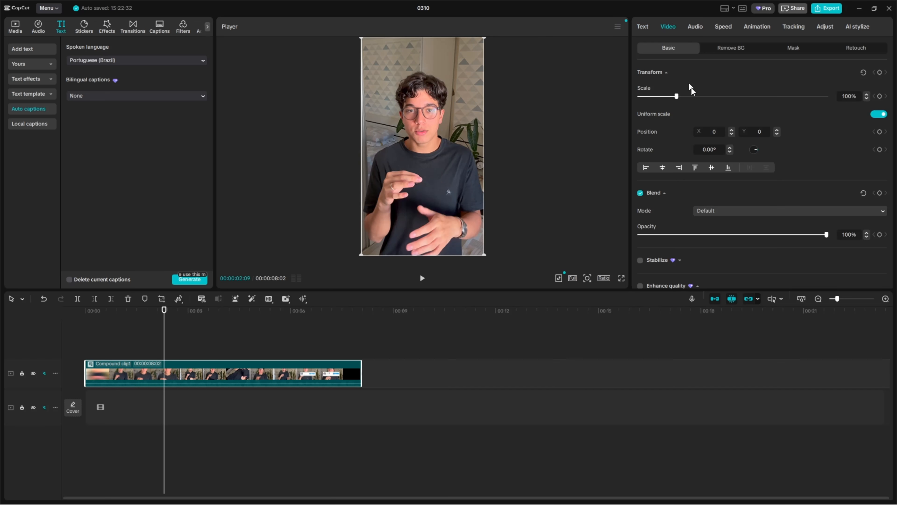
scroll(711, 156, down, 10)
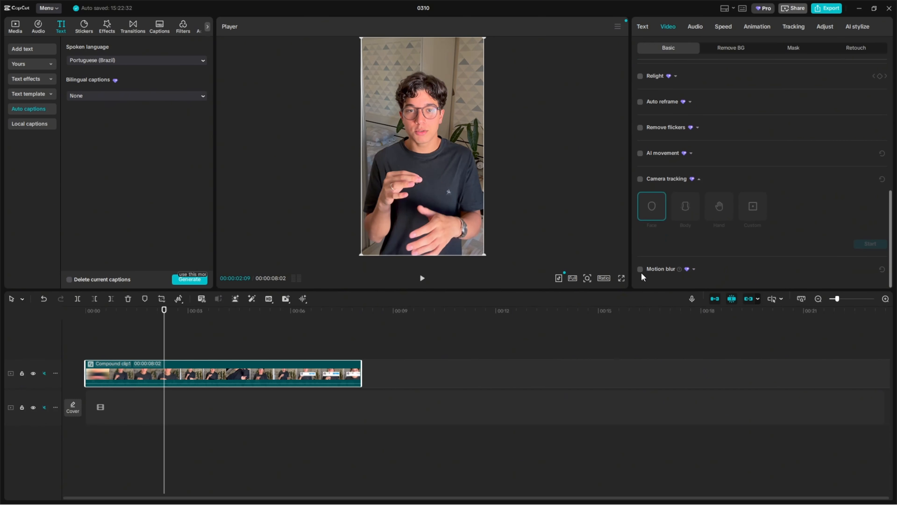
click(640, 269)
scroll(691, 190, down, 3)
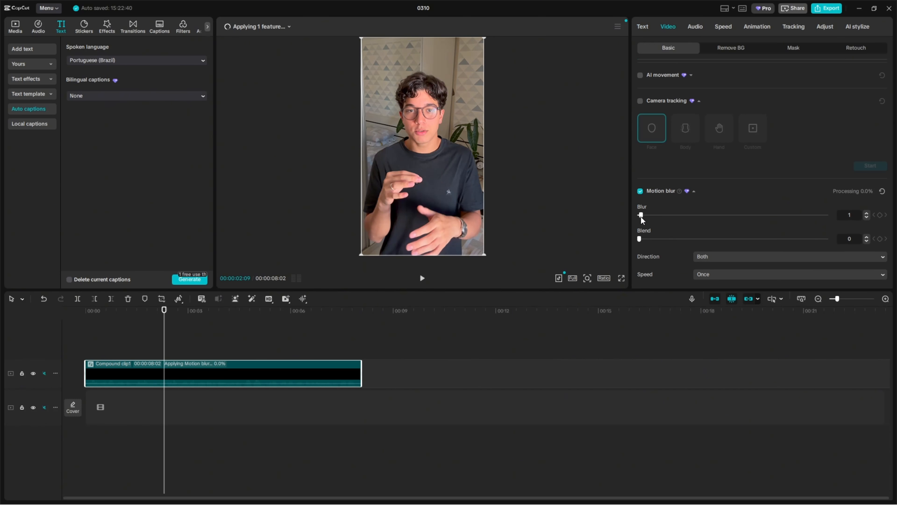
key(super)
key(super)
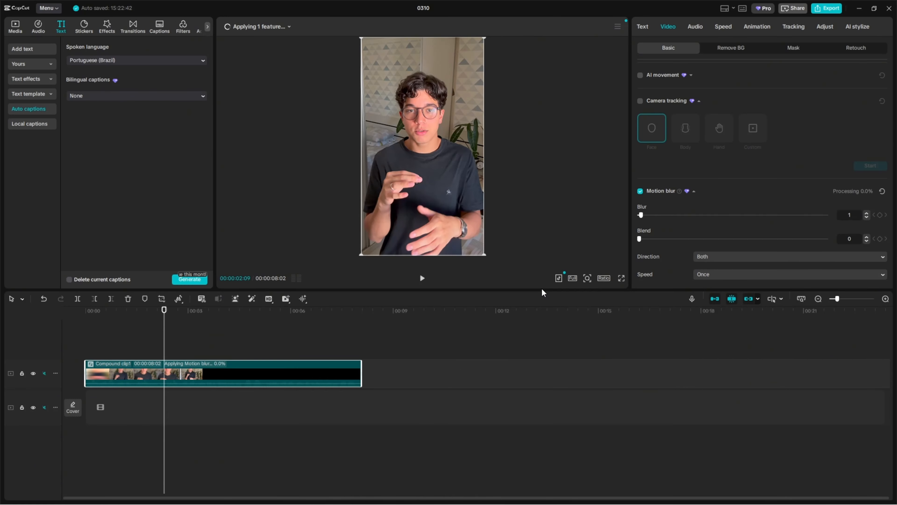
key(super)
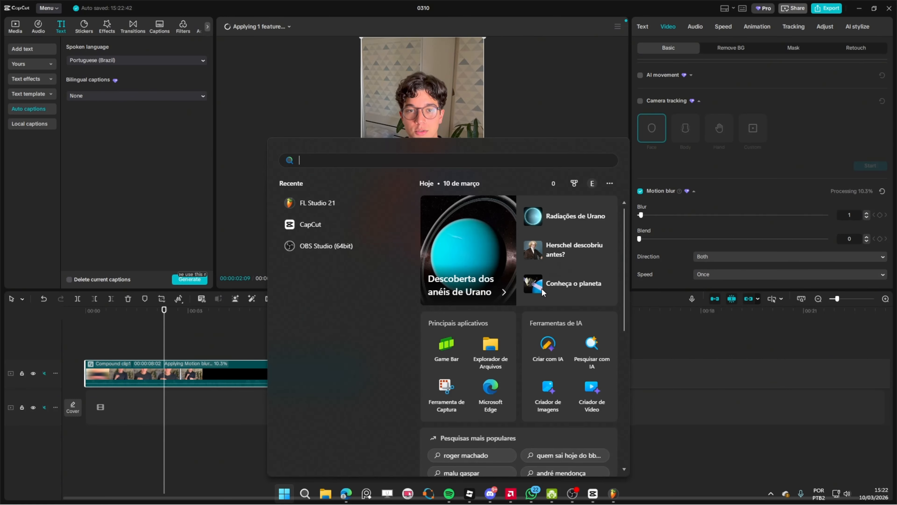
key(super)
key(super)
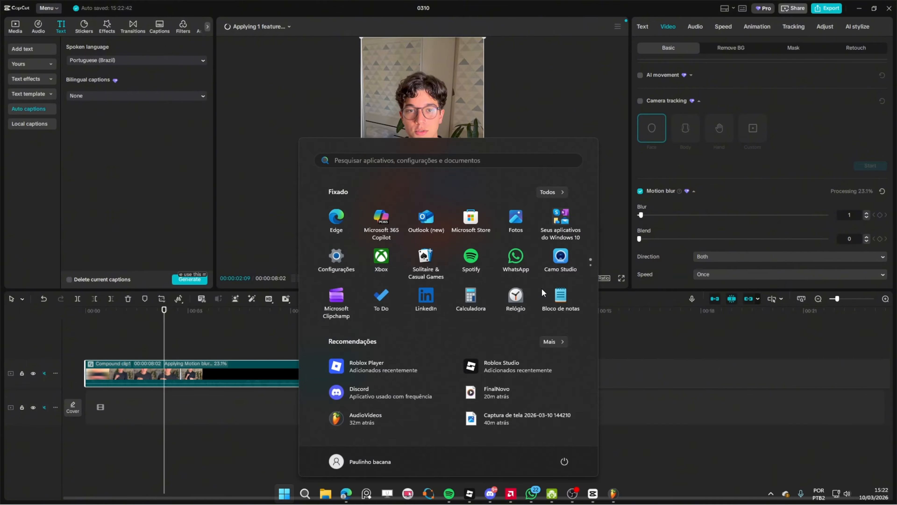
text(capCut)
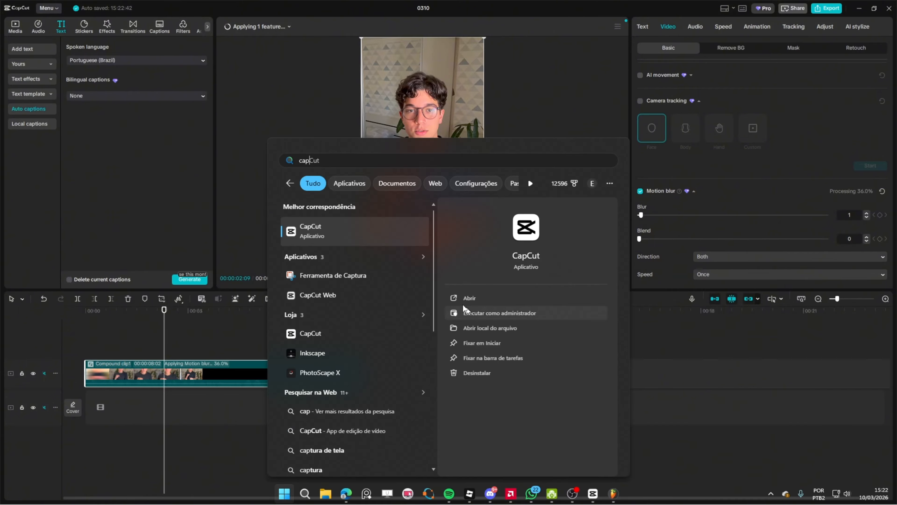
click(475, 330)
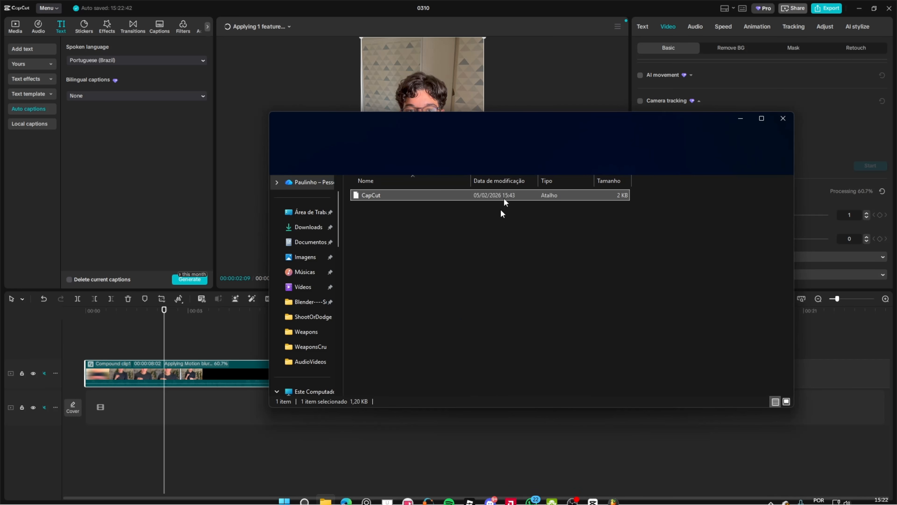
click(783, 118)
- Find CapCut through the system search, follow its shortcut to the program's folder, and open User Data
key(super)
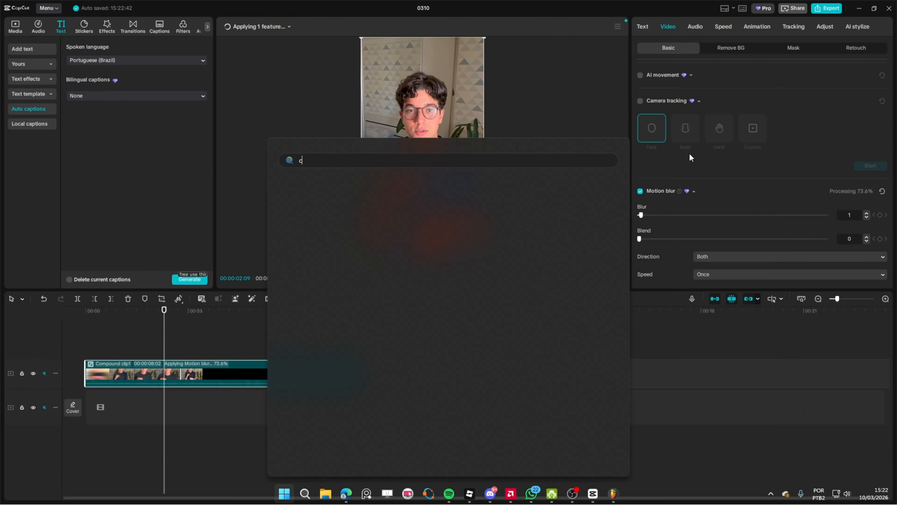
text(cap)
click(465, 326)
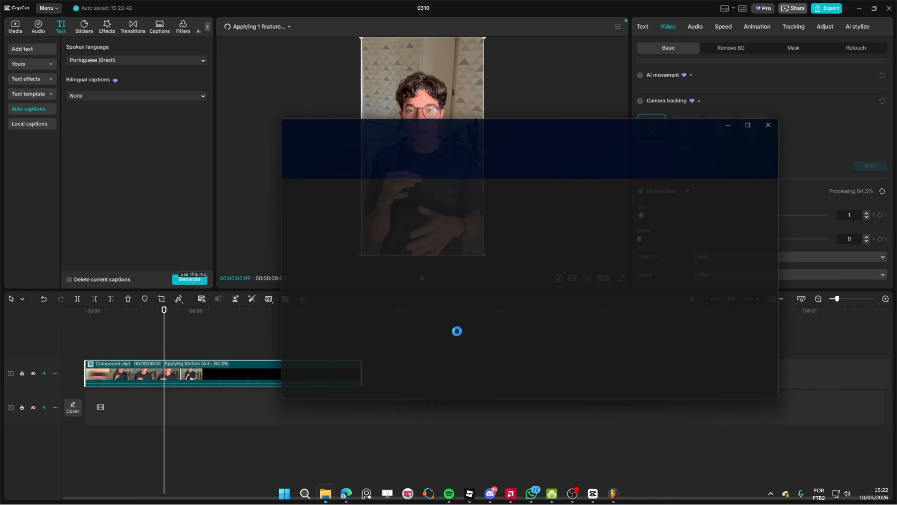
right_click(371, 199)
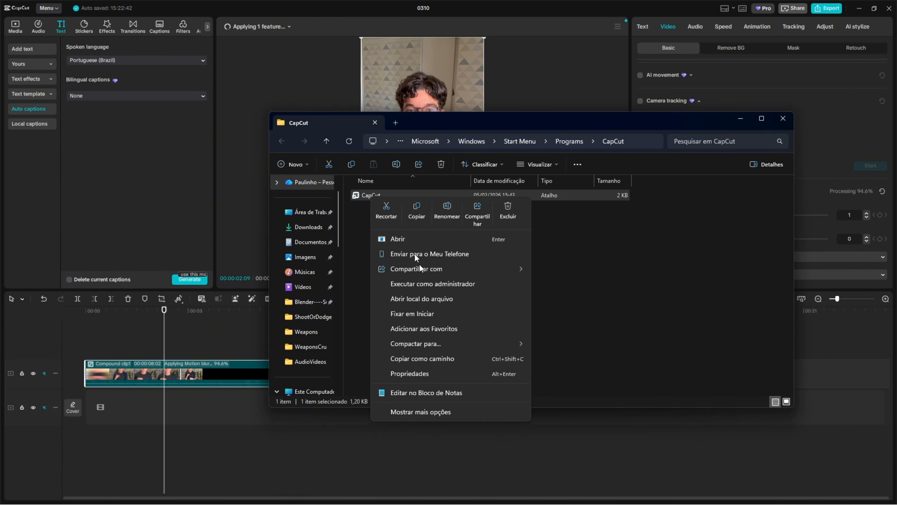
click(416, 299)
double_click(381, 325)
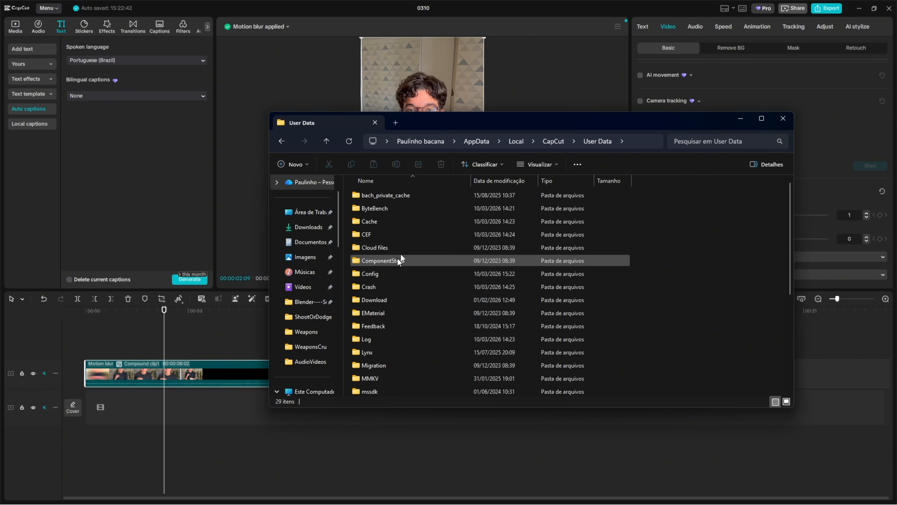
- Open the MotionBlurCache folder inside Cache and place its window so the rendered files are visible over the editor
double_click(393, 220)
scroll(394, 246, down, 8)
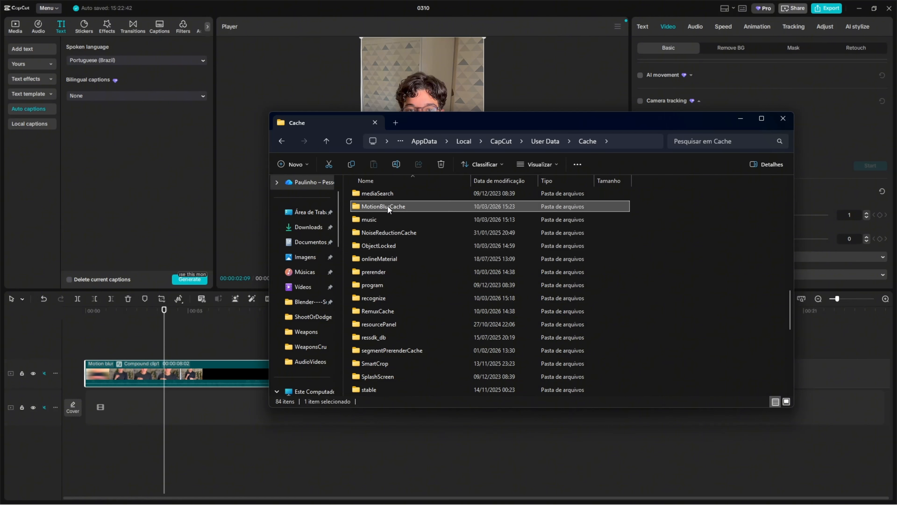
double_click(388, 206)
drag(604, 133, 661, 230)
drag(694, 454, 671, 445)
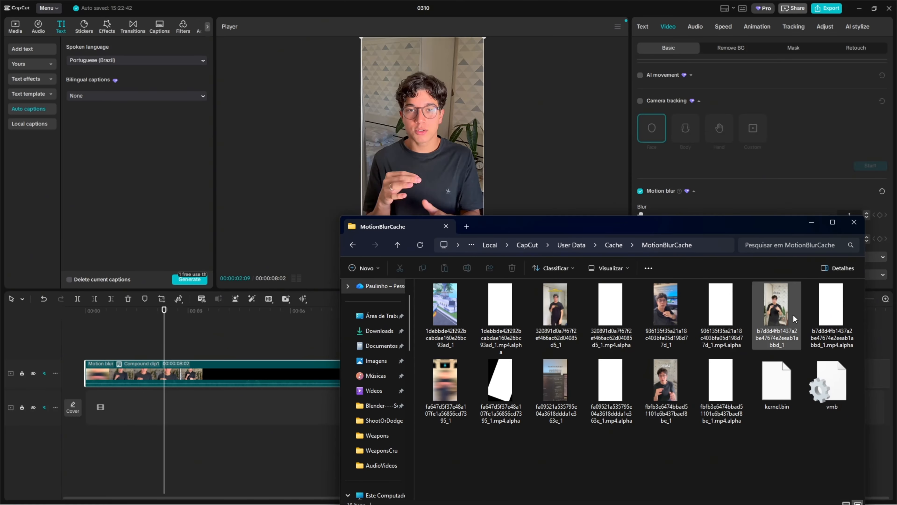
- Add the rendered fa647d5f37e48a107fe1a56856cd7395_1 video from MotionBlurCache to the timeline above the compound clip, and delete the compound clip
drag(446, 396, 537, 452)
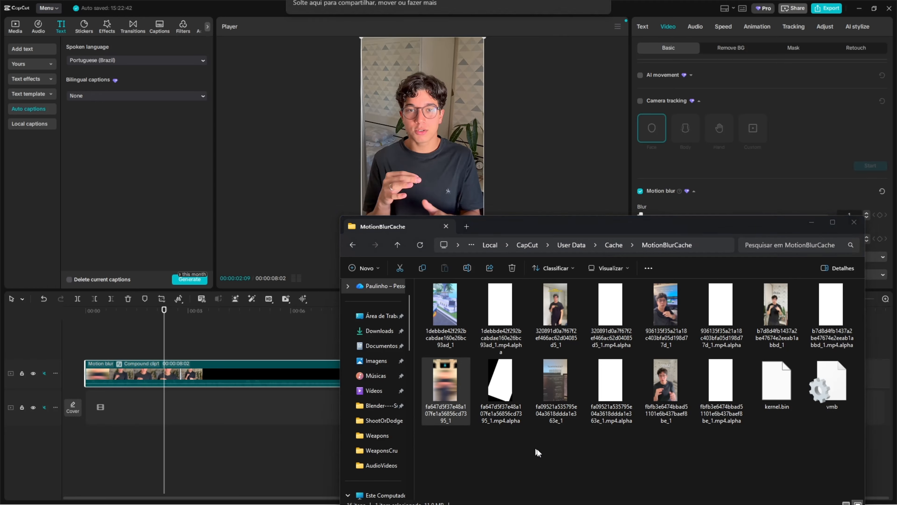
drag(470, 447, 437, 384)
drag(598, 224, 616, 173)
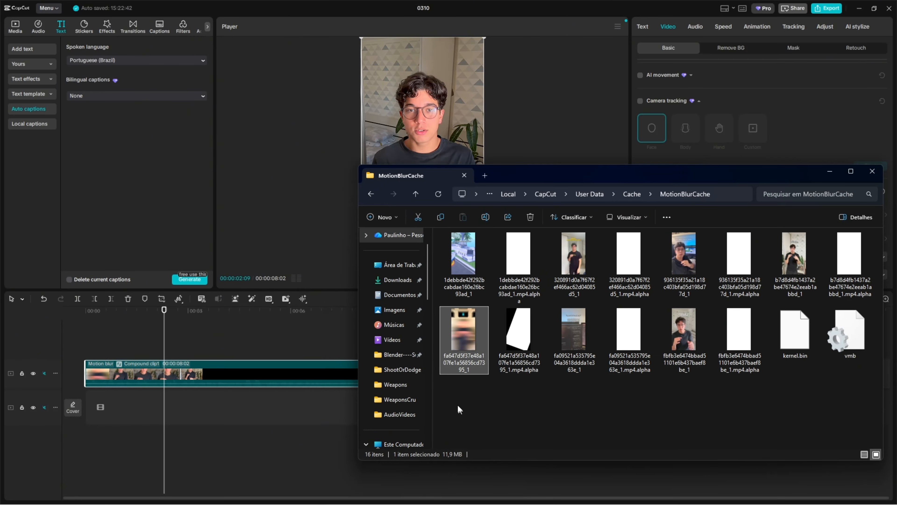
drag(464, 336, 250, 359)
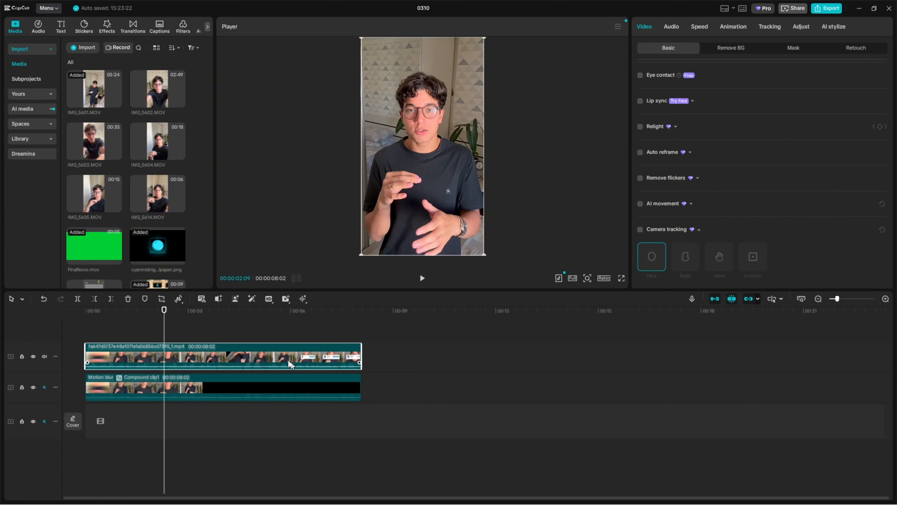
click(246, 391)
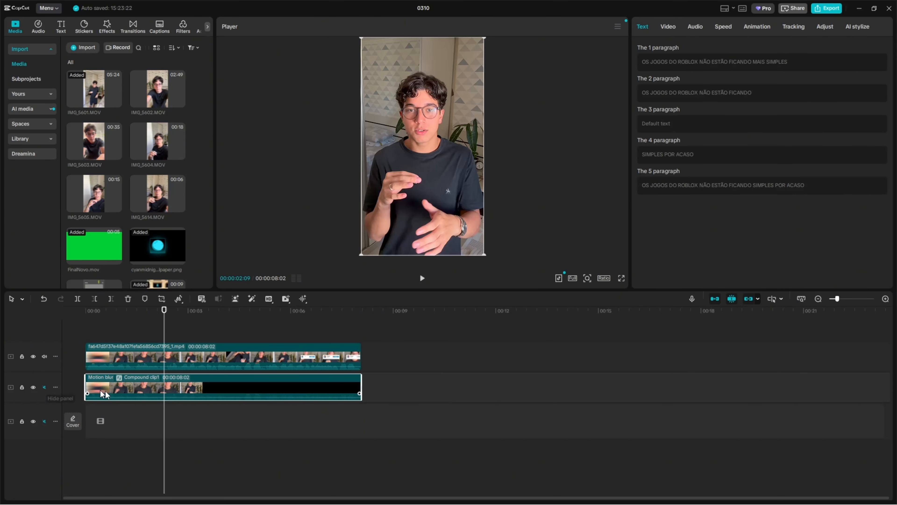
key(Delete)
- Play the rendered clip from the start of the timeline to check its motion blur
click(131, 311)
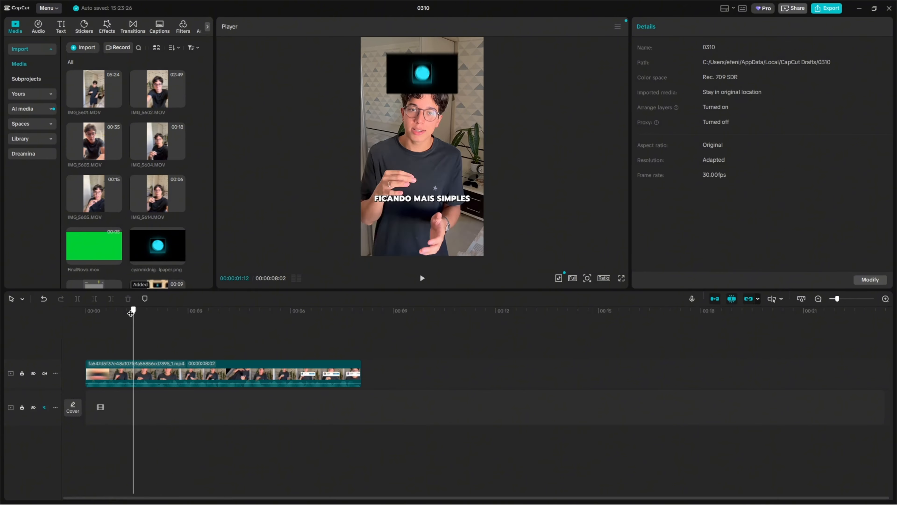
drag(131, 313, 86, 317)
key(space)
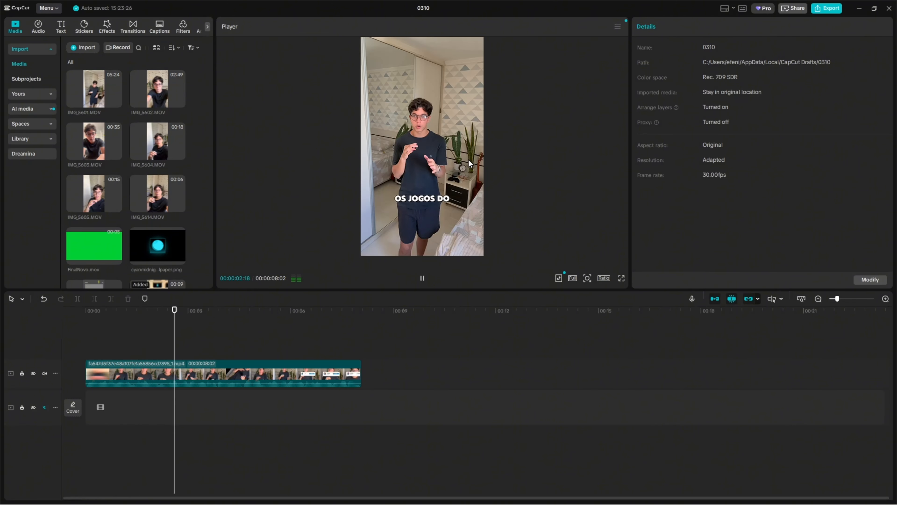
key(space)
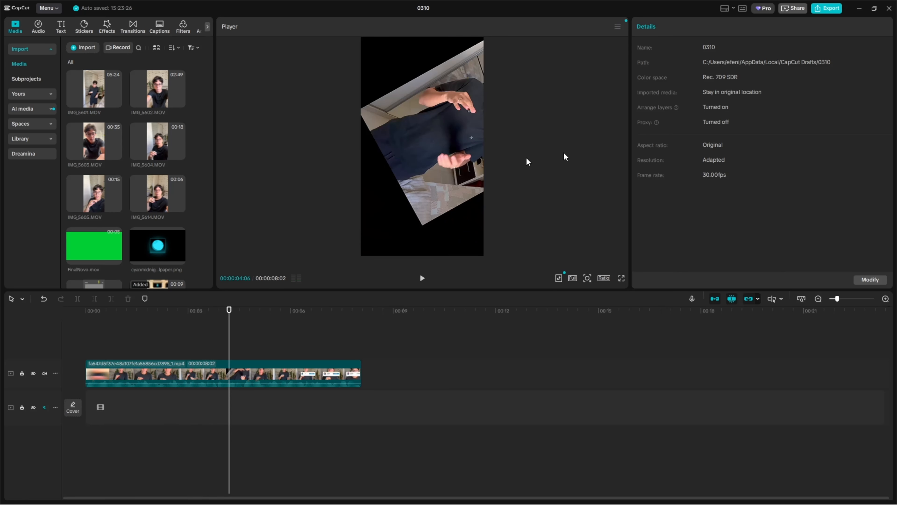
- Try to export the video as POASDPOASDSA to the Downloads folder
click(817, 10)
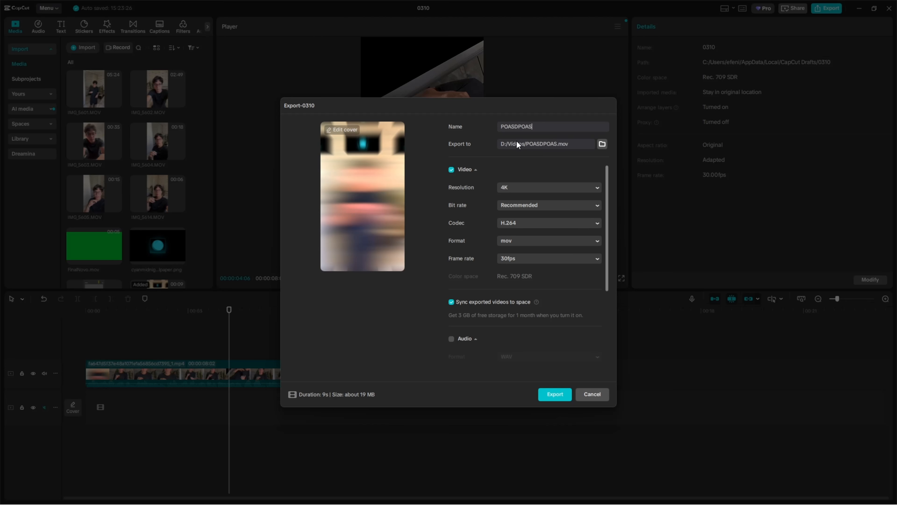
click(602, 144)
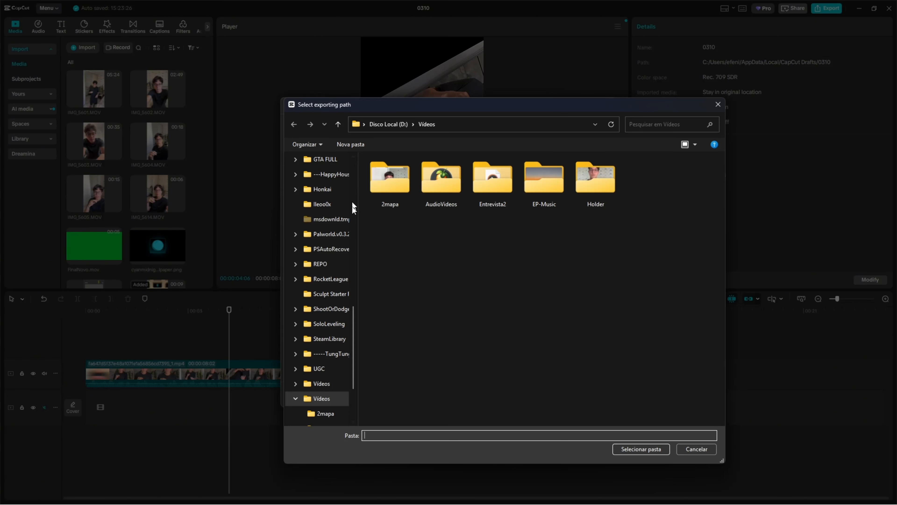
scroll(322, 230, up, 5)
click(323, 221)
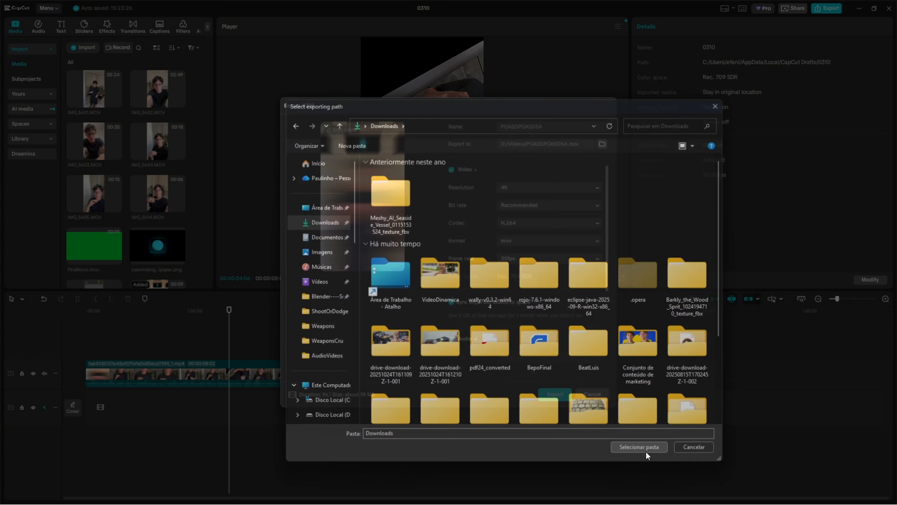
click(646, 450)
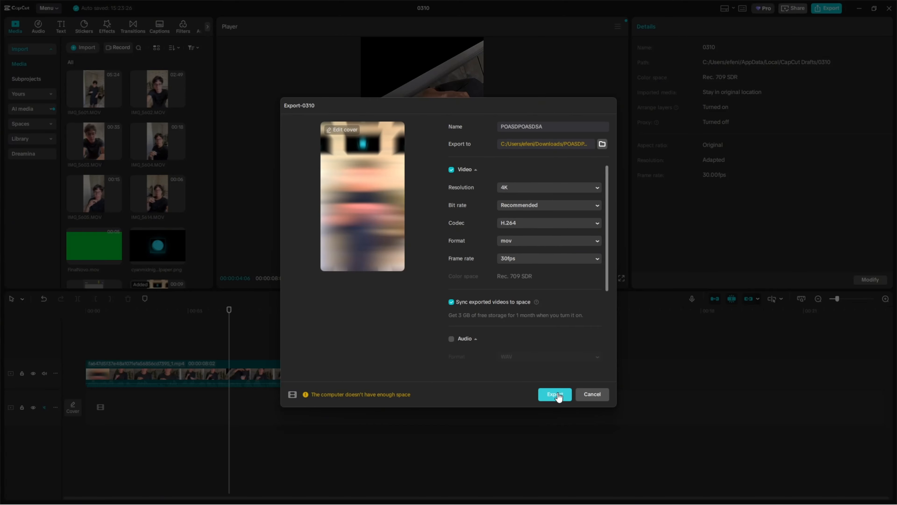
click(557, 395)
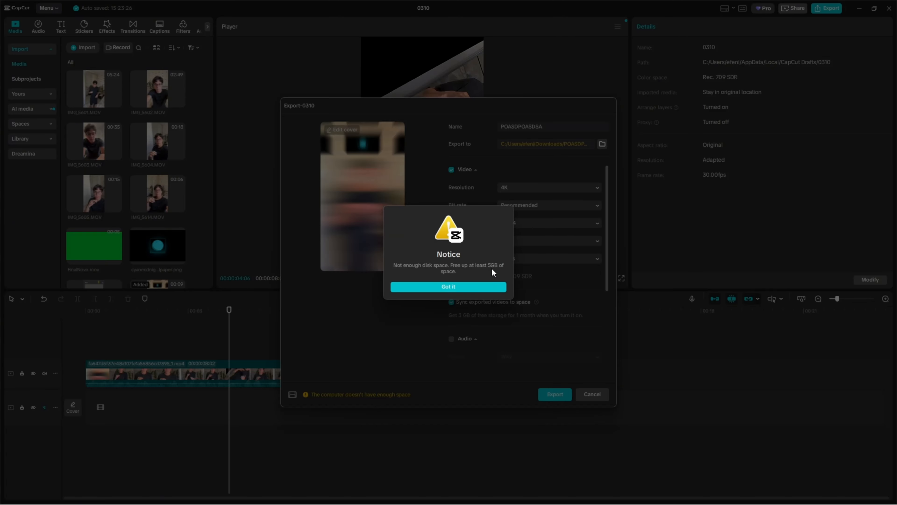
click(497, 287)
- Change the export location to the root of local disk D: and export the video
click(602, 145)
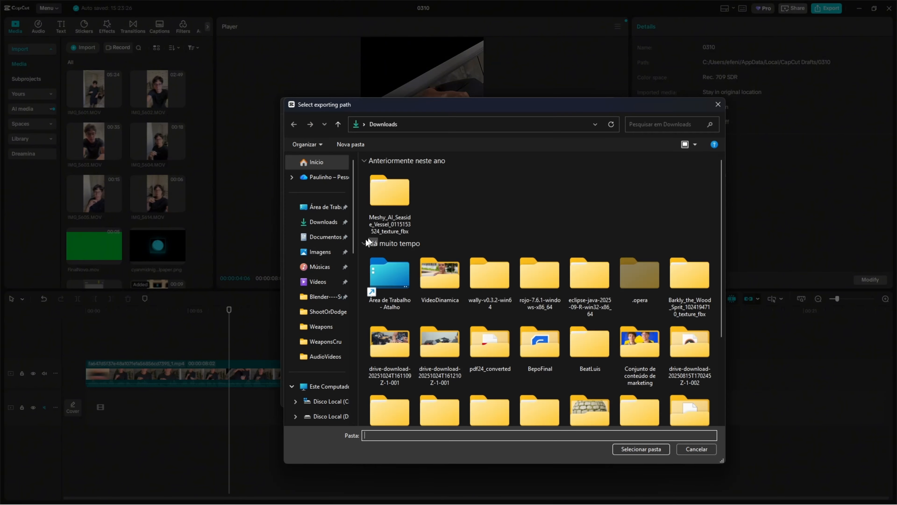
drag(495, 109, 672, 82)
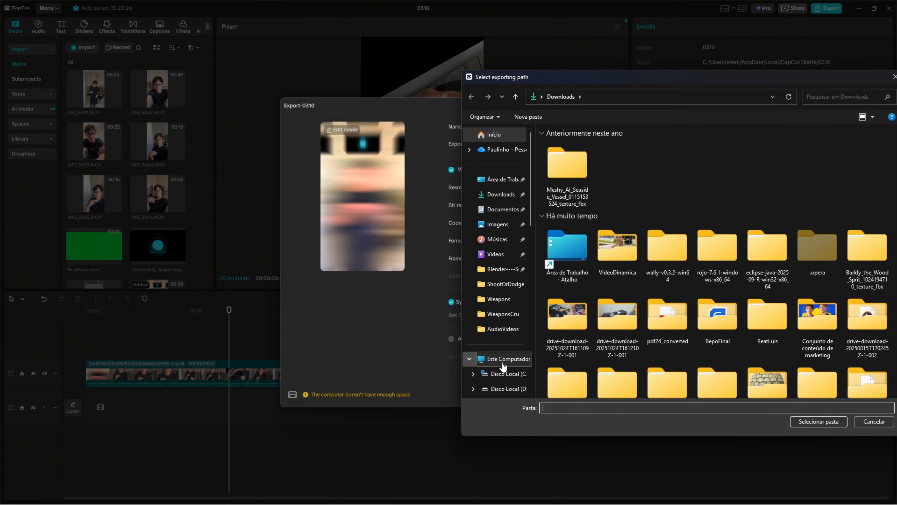
click(506, 371)
click(815, 421)
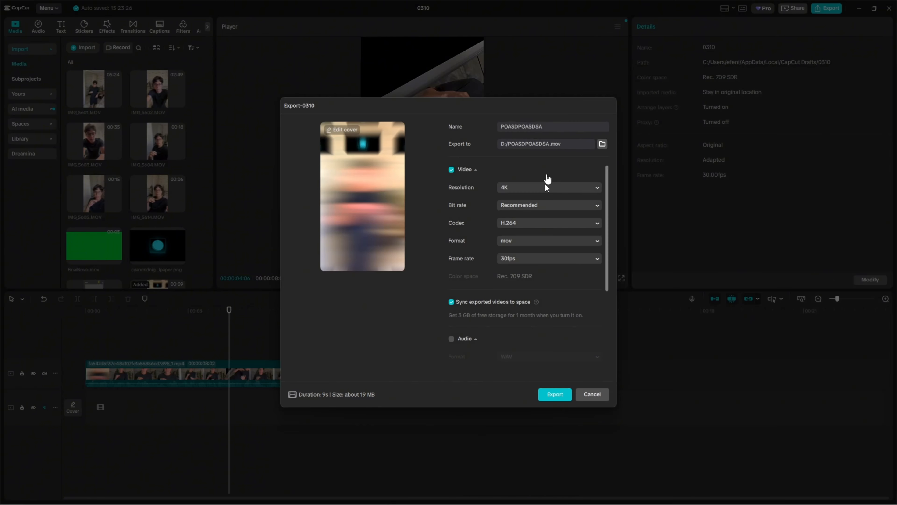
click(555, 394)
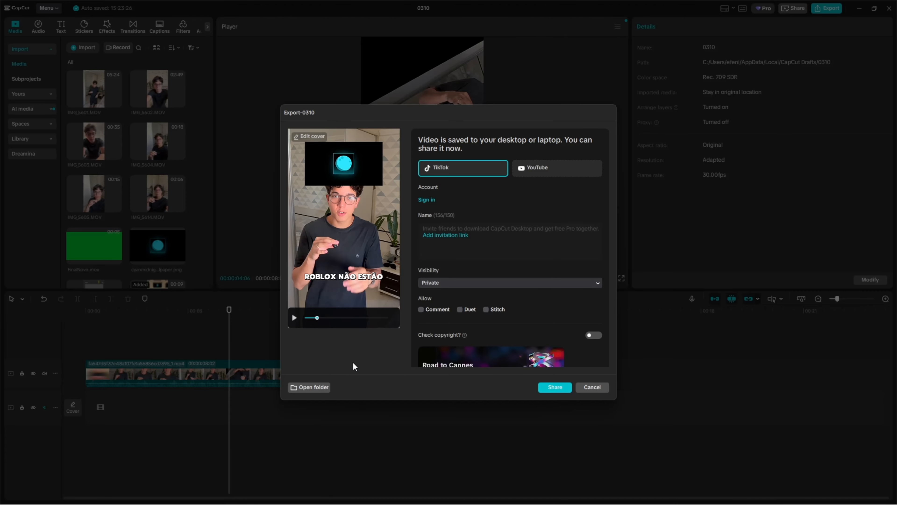
- Open the exported POASDPOASDSA video from its folder, mute it, watch it, and close the player
click(310, 387)
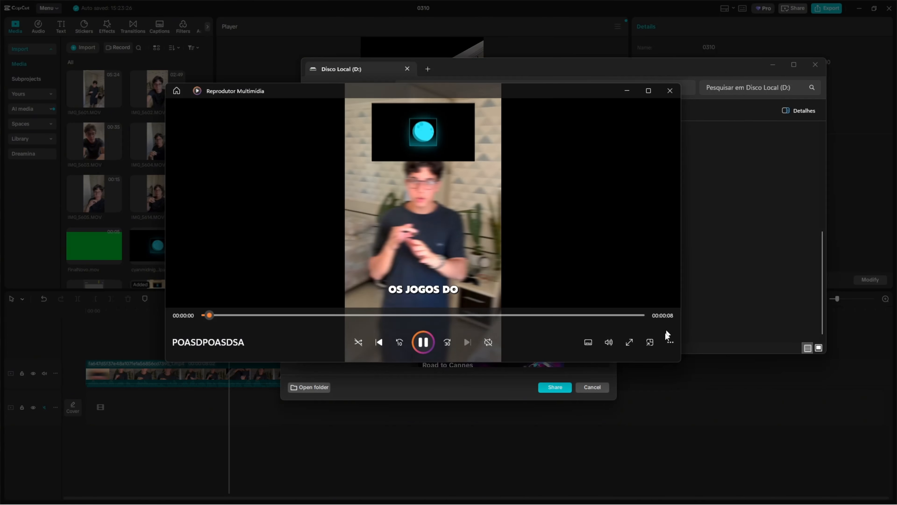
click(608, 341)
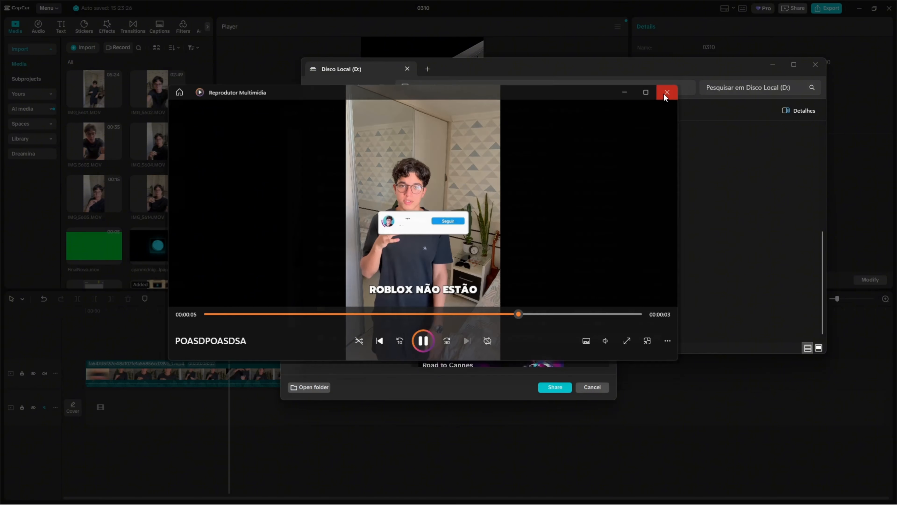
click(670, 90)
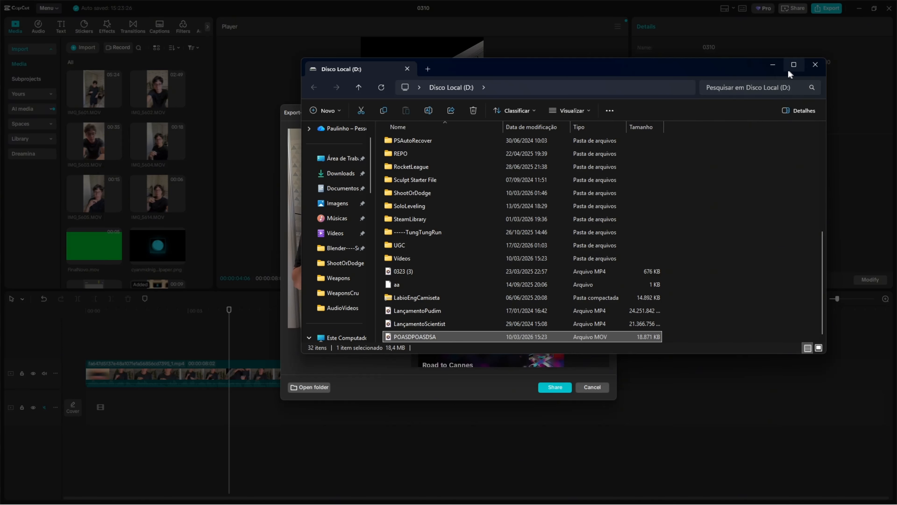
- Close the D: folder window and the export dialog, and return the playhead to the start of the timeline
drag(726, 73, 663, 113)
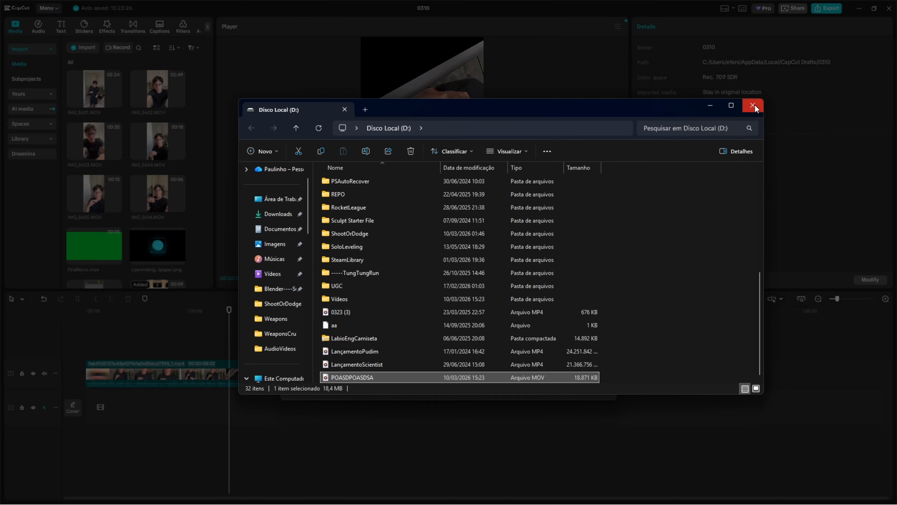
key(super)
key(super)
key(super)
key(super)
click(758, 107)
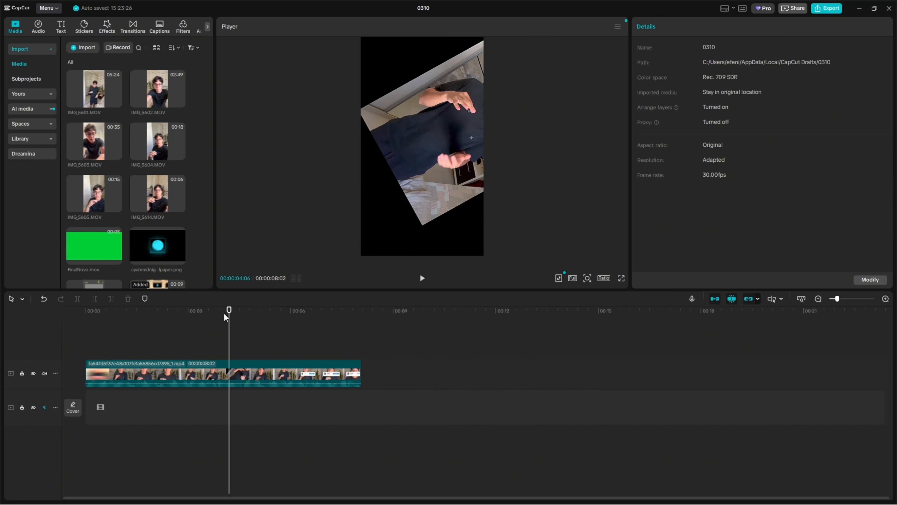
drag(227, 316, 84, 308)
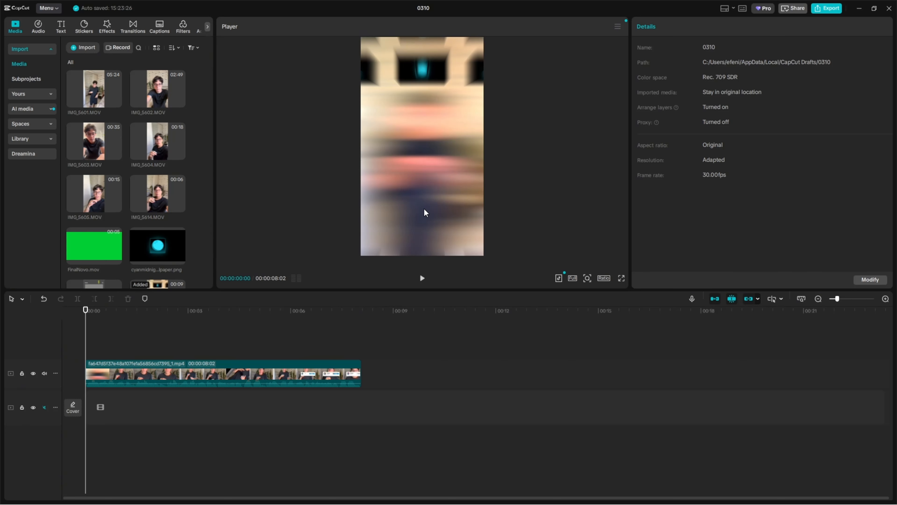